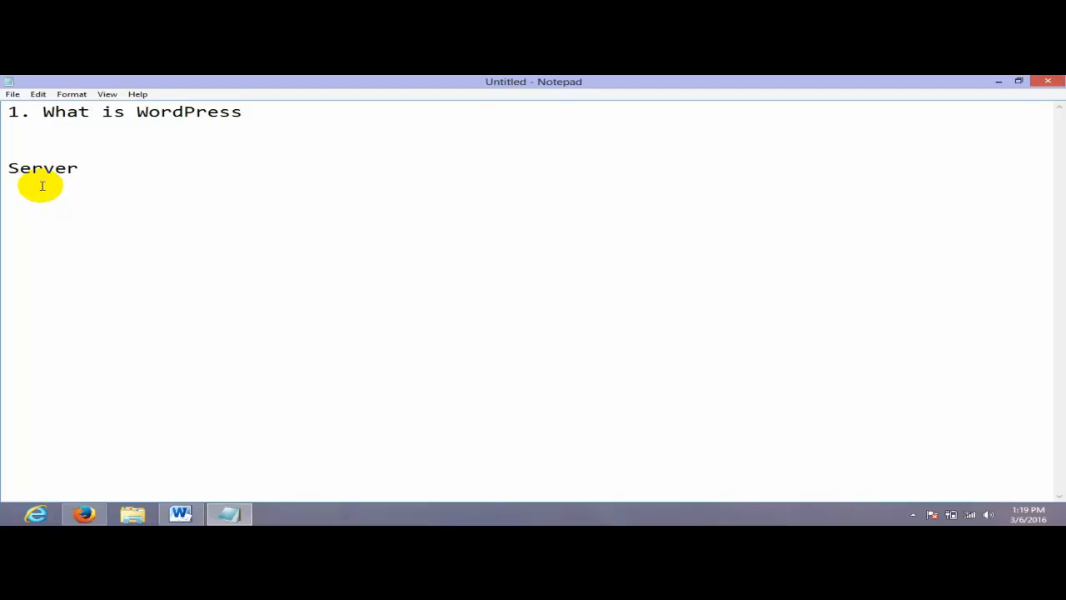
- Replace the 'Server' line under '1. What is WordPress' with 'Xampp, wamp, mamp'
drag(78, 201, 3, 146)
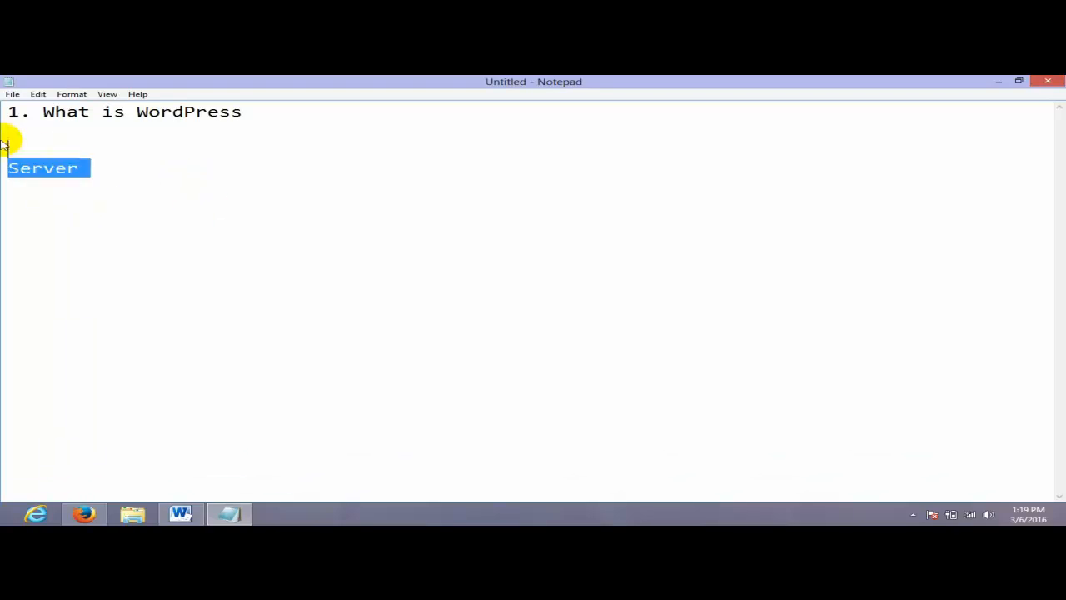
text(x)
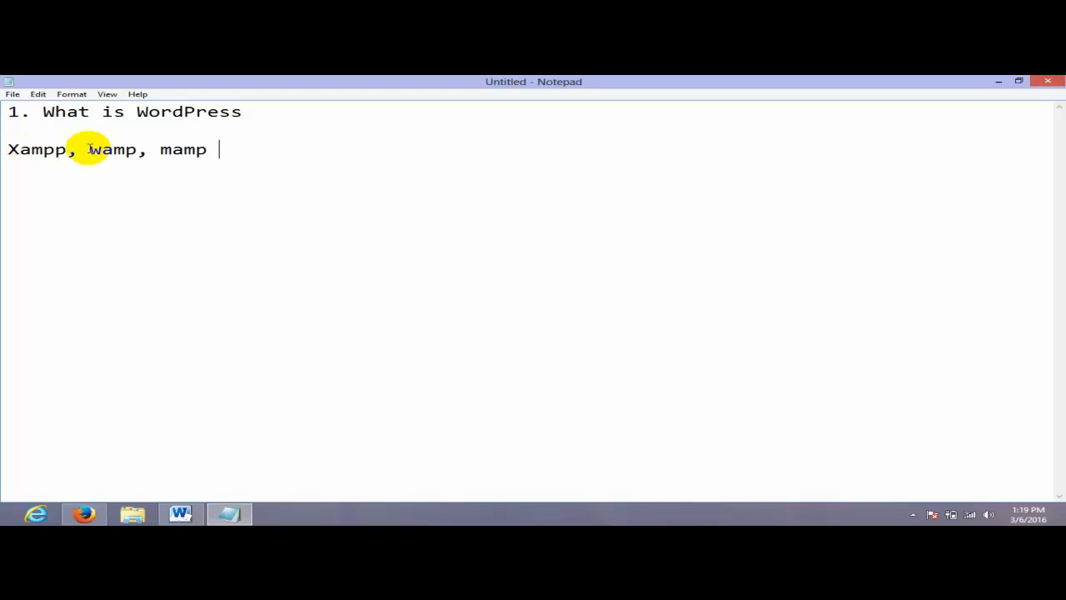
- Highlight Xampp, wamp and the '1. What is WordPress' heading in the notes in turn
drag(72, 151, 3, 153)
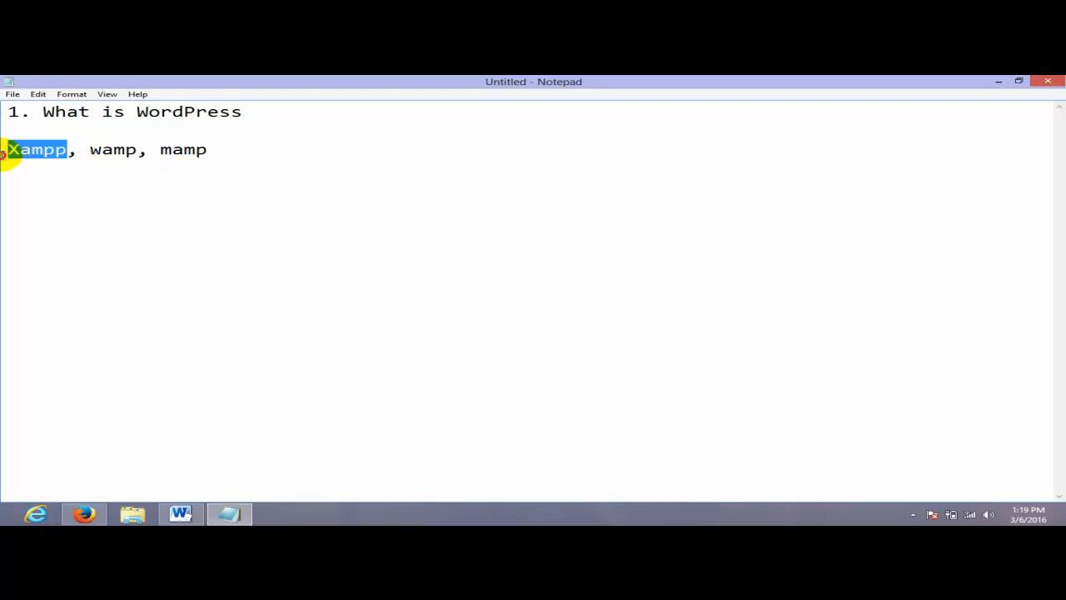
click(98, 156)
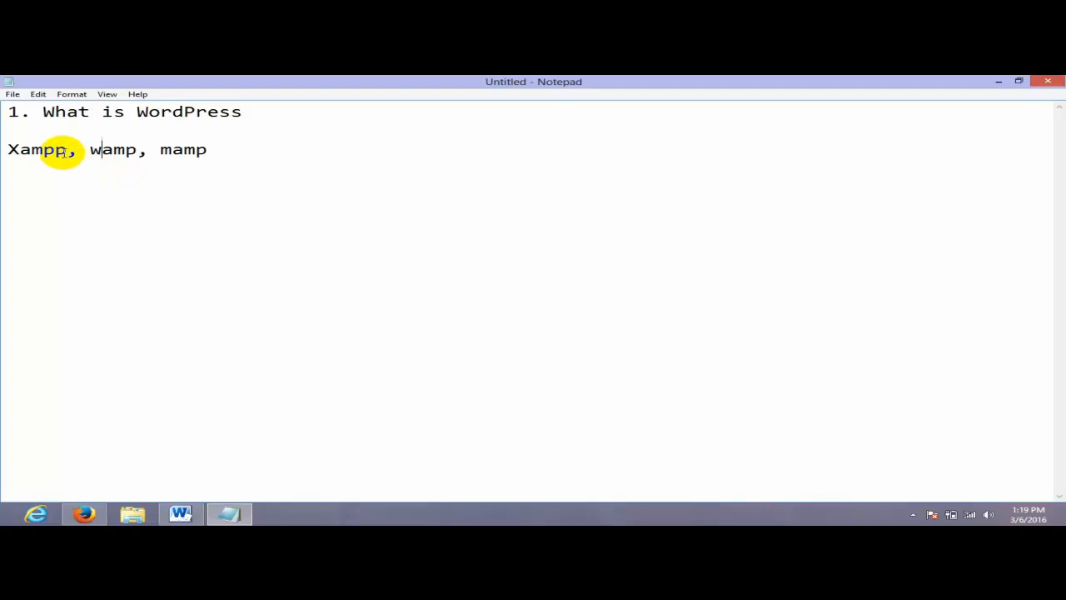
drag(67, 152, 8, 148)
drag(137, 152, 94, 157)
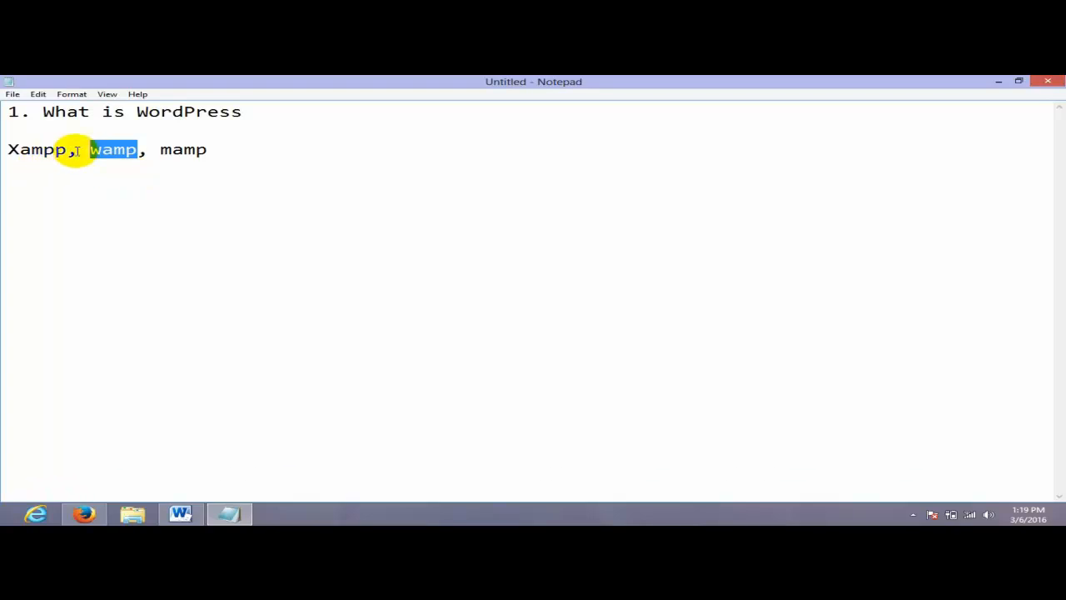
drag(68, 151, 7, 153)
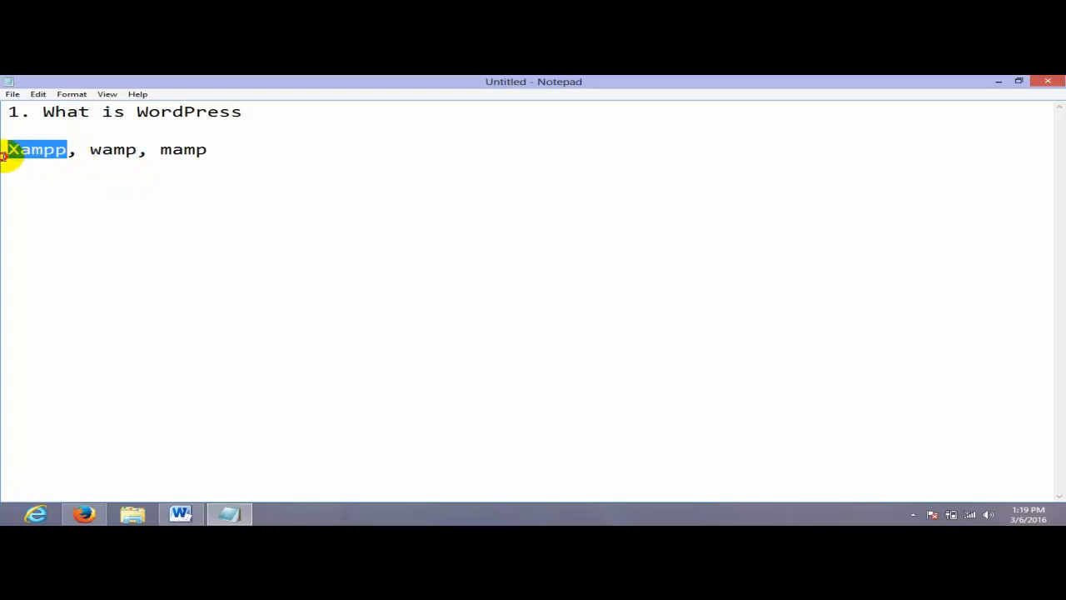
click(44, 152)
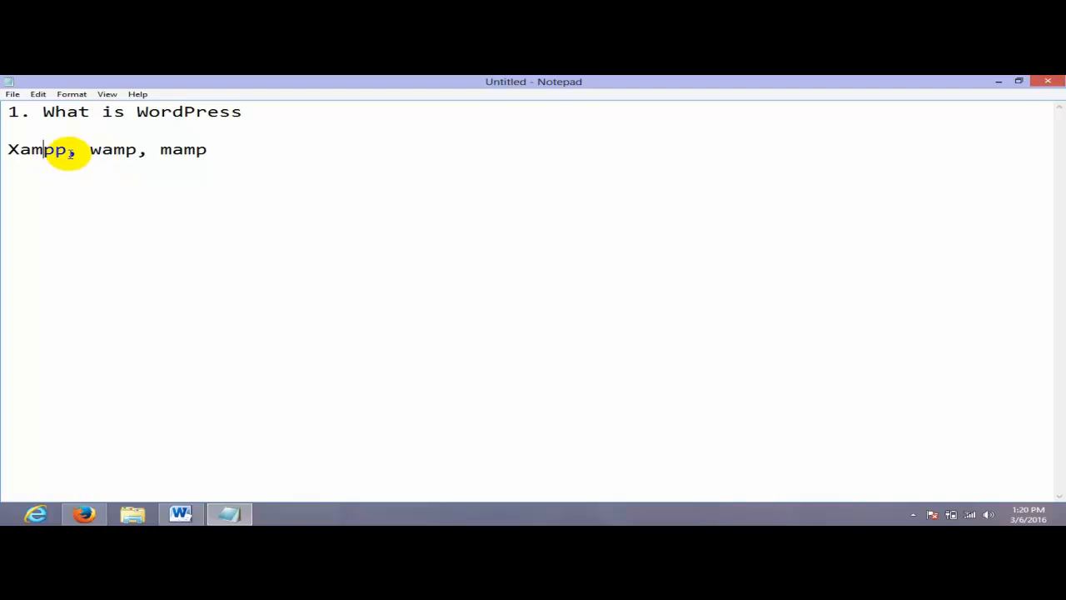
drag(71, 153, 8, 150)
drag(243, 113, 3, 116)
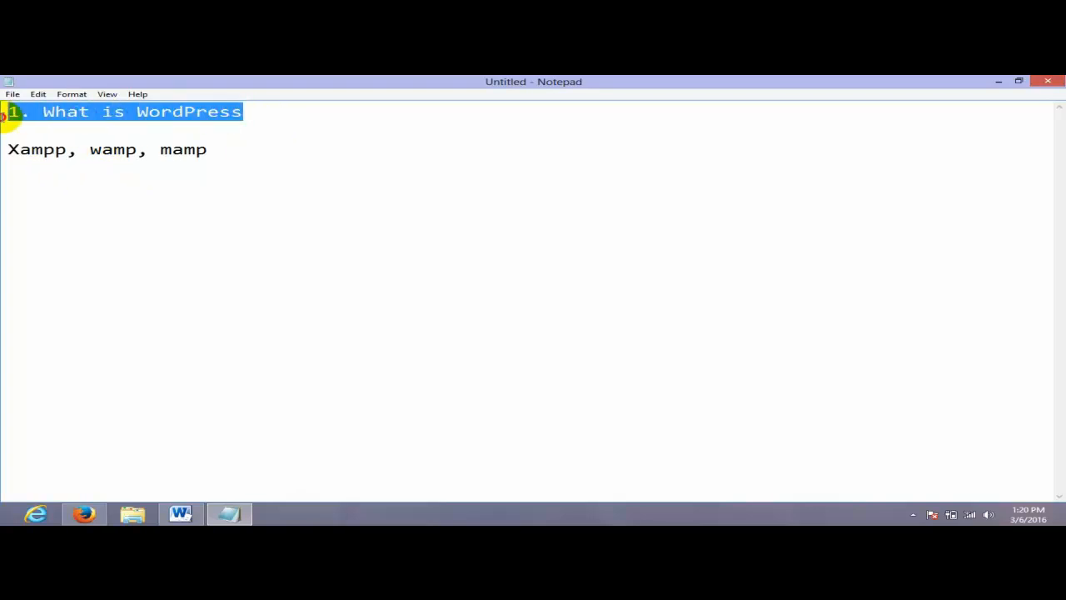
click(303, 125)
drag(244, 114, 7, 112)
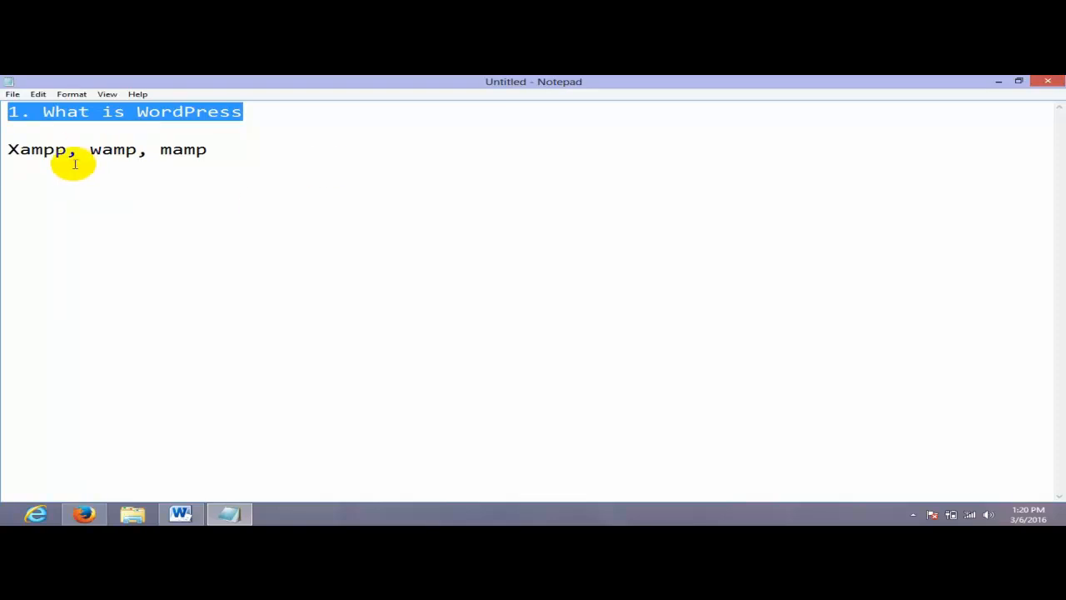
- Highlight Xampp, 'wamp, mamp' and the heading again, then minimize Notepad
drag(69, 153, 4, 152)
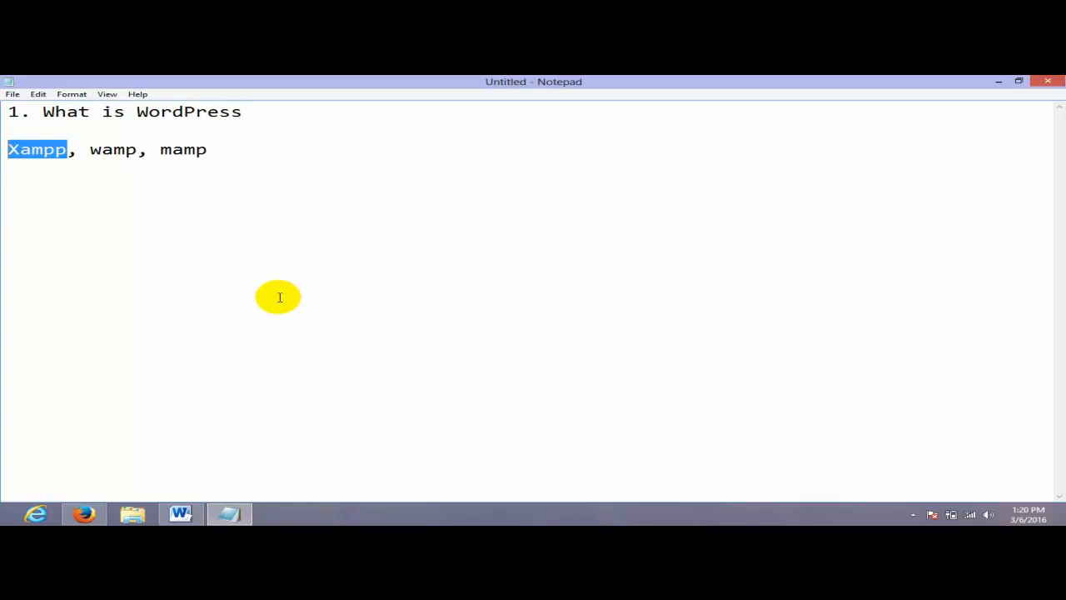
drag(254, 110, 3, 110)
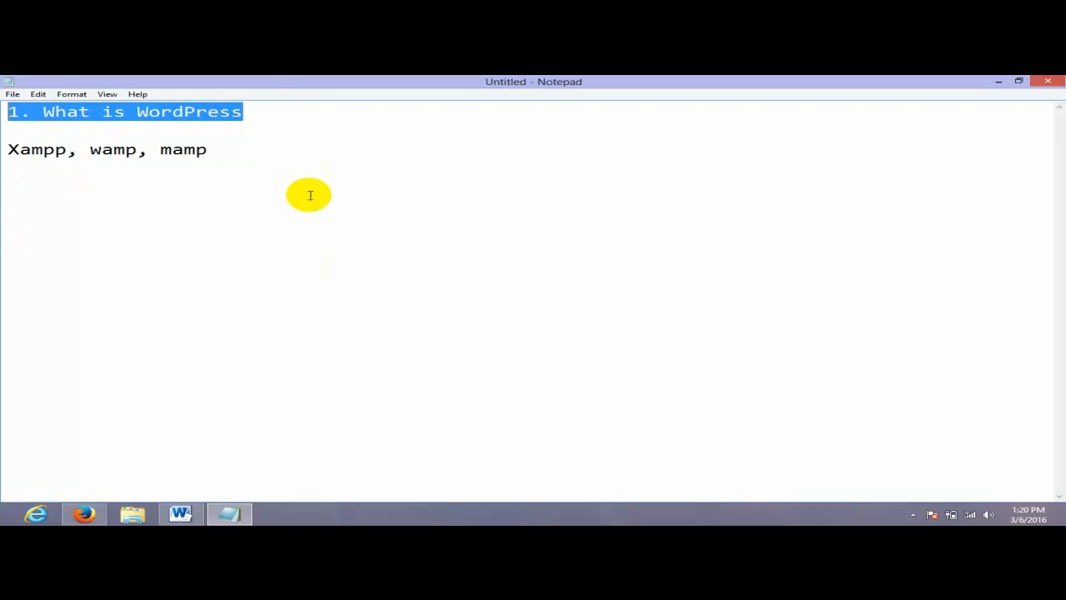
click(259, 201)
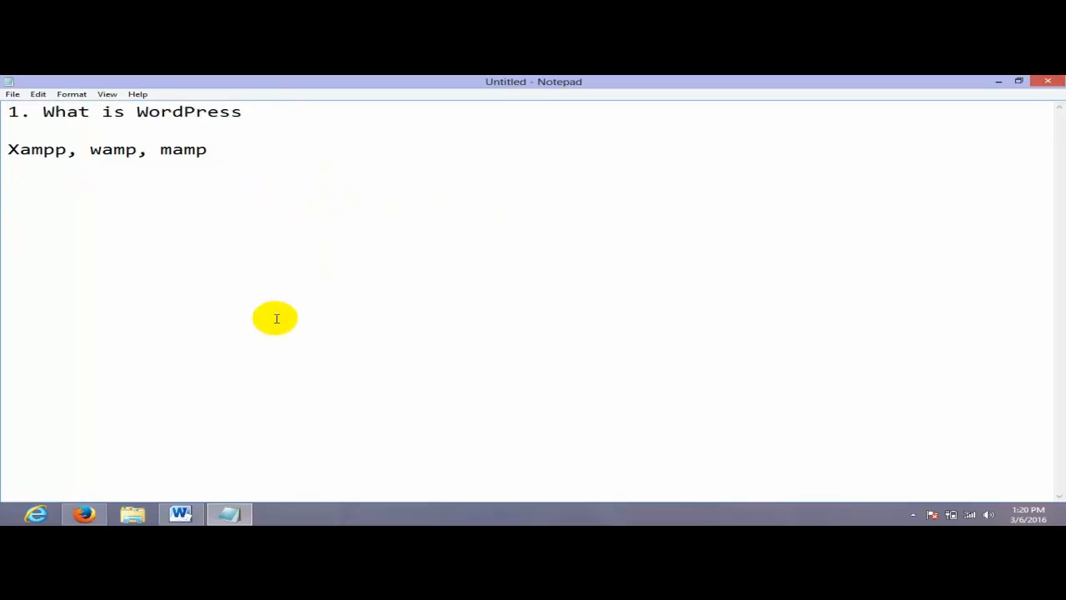
drag(67, 147, 3, 148)
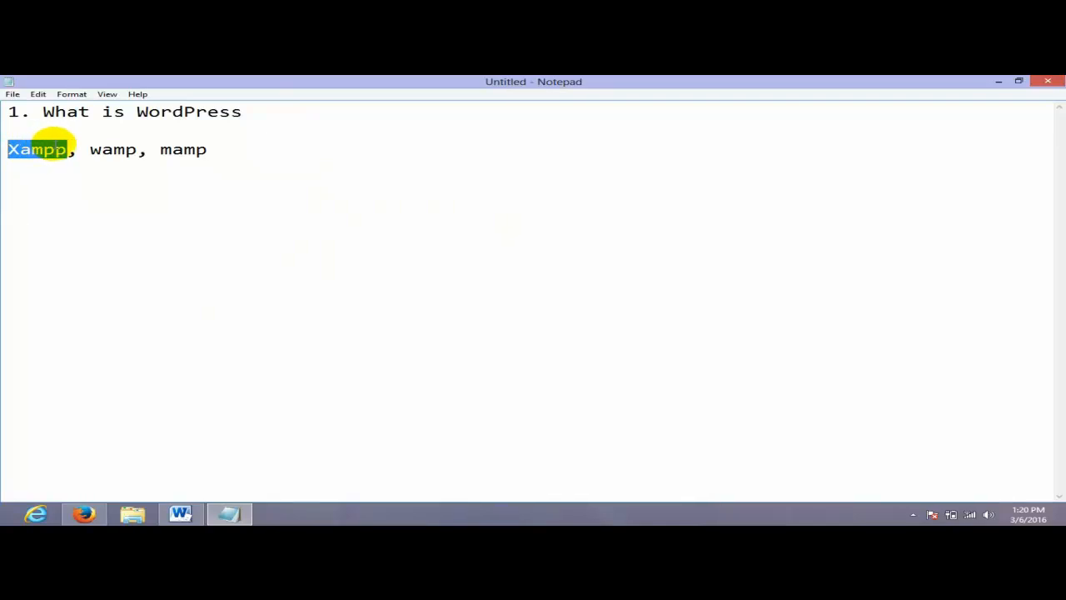
click(65, 148)
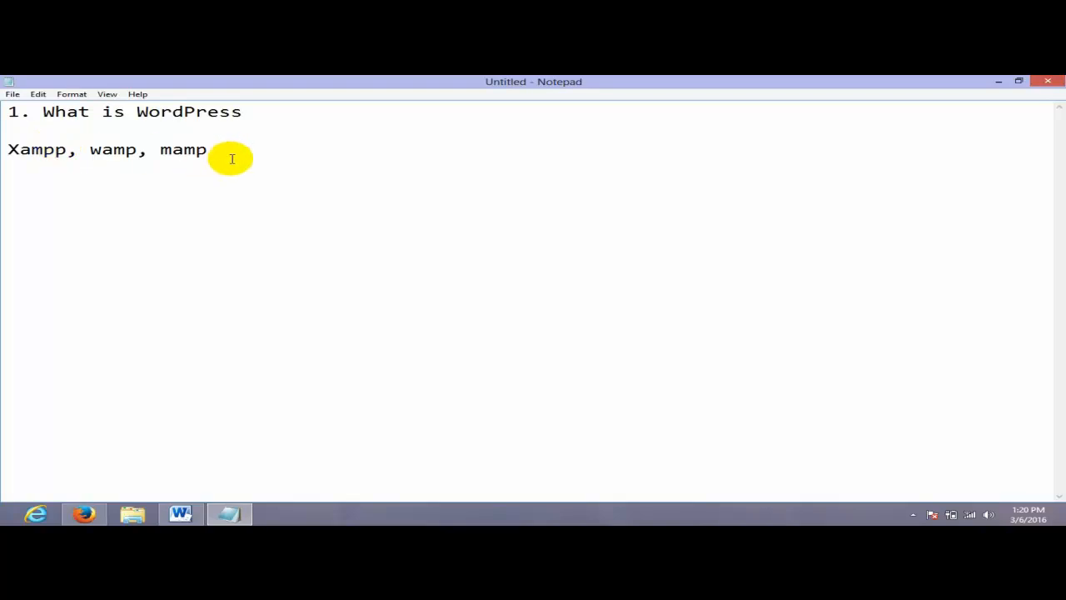
drag(229, 154, 73, 147)
click(18, 150)
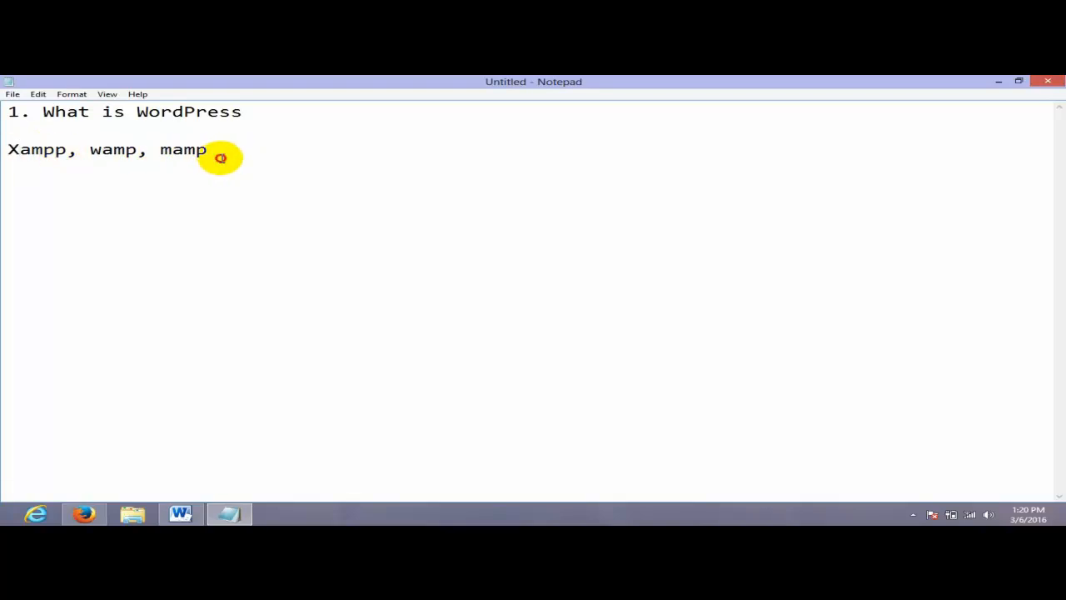
drag(219, 158, 7, 91)
click(180, 111)
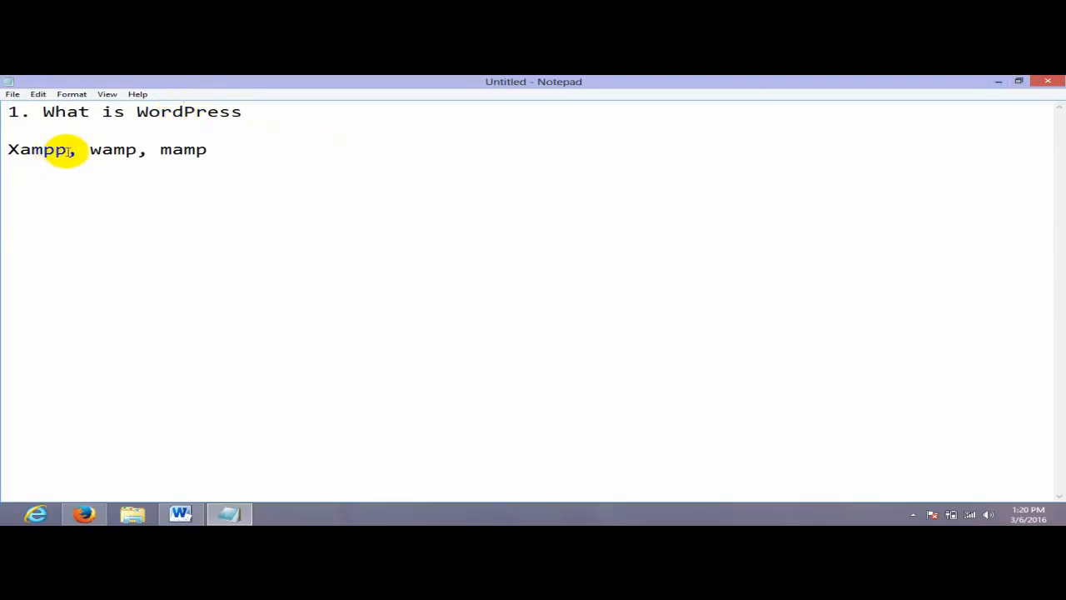
drag(67, 150, 4, 149)
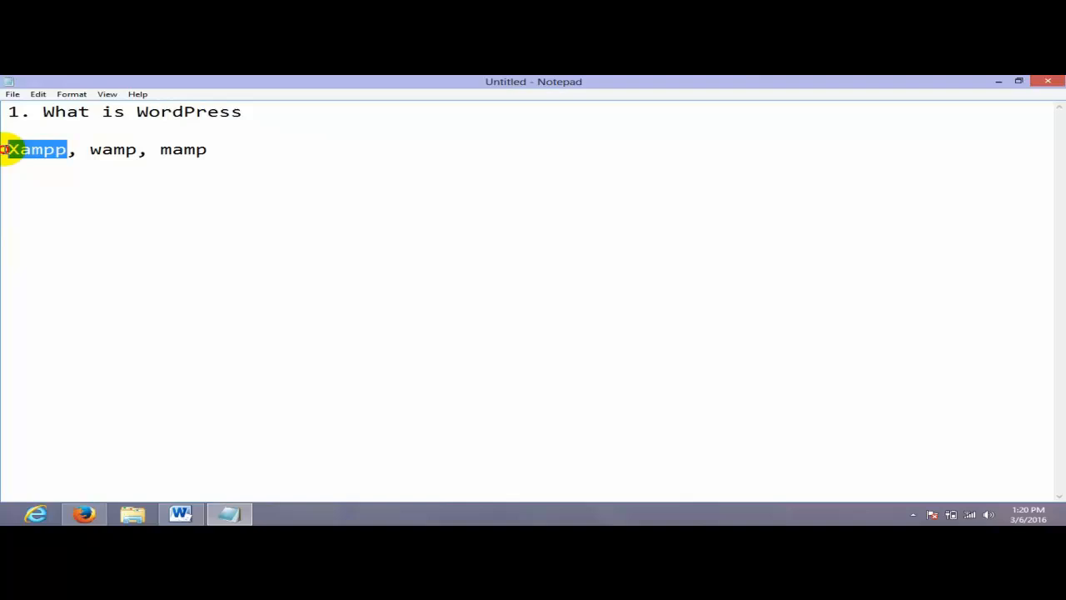
click(999, 81)
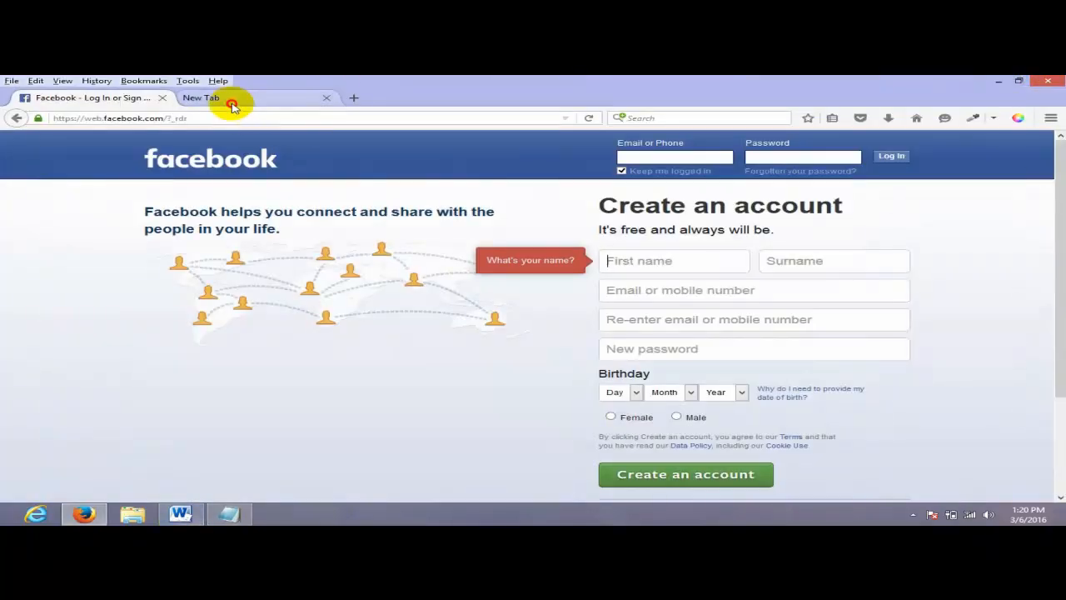
- Search the web for 'Xampp' from the new tab
click(231, 101)
click(138, 99)
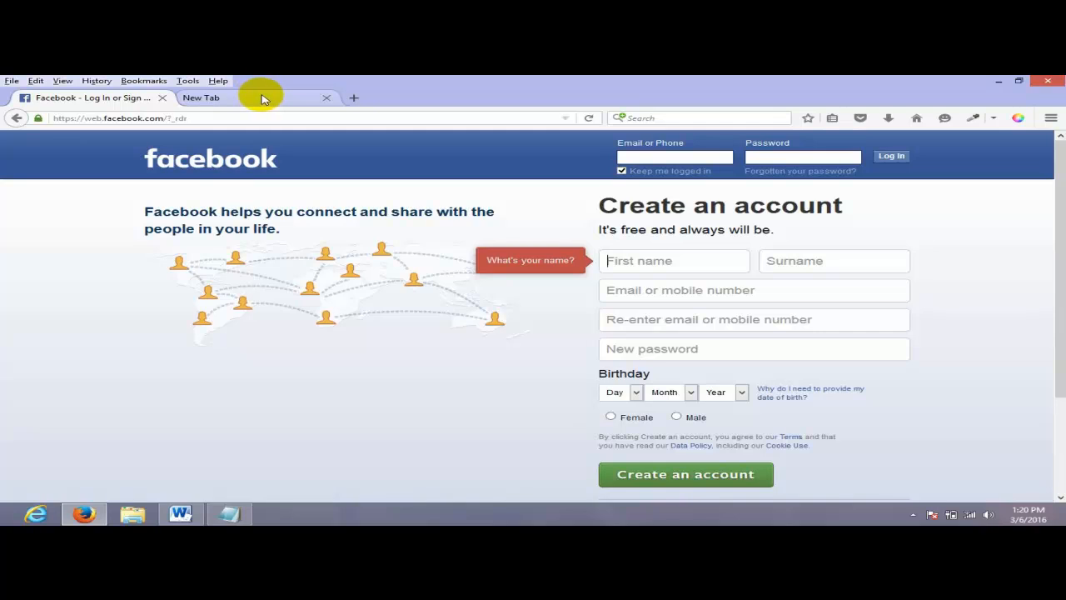
click(261, 99)
click(650, 117)
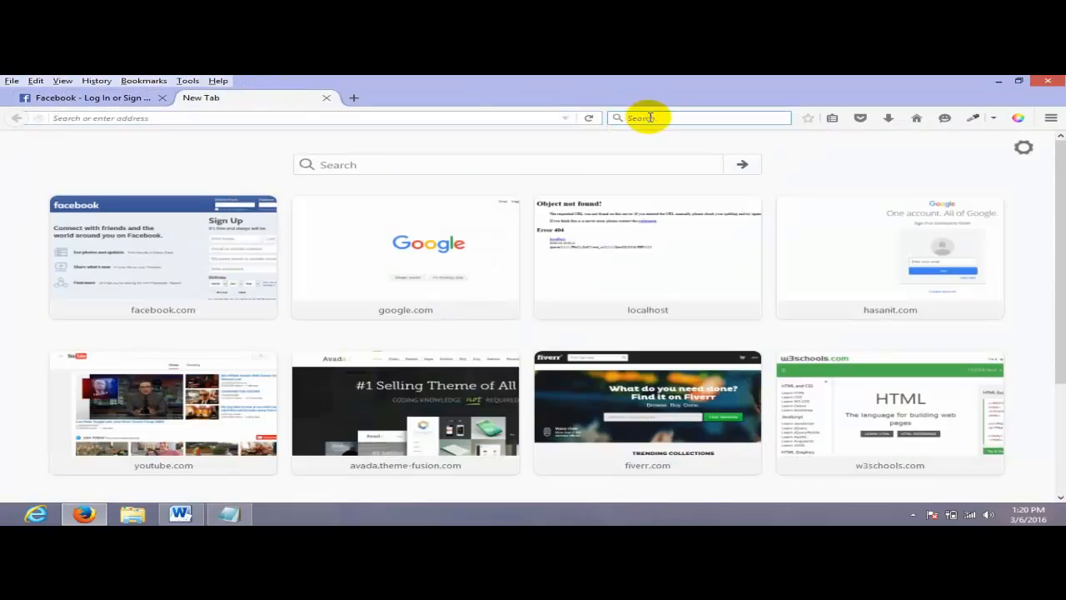
text(Xampp)
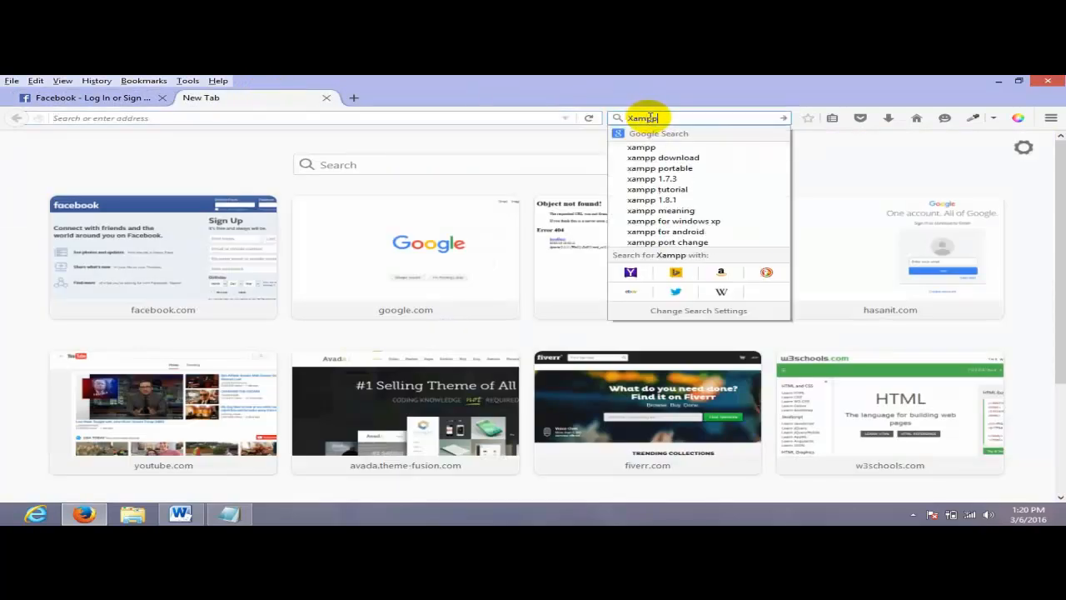
key(Return)
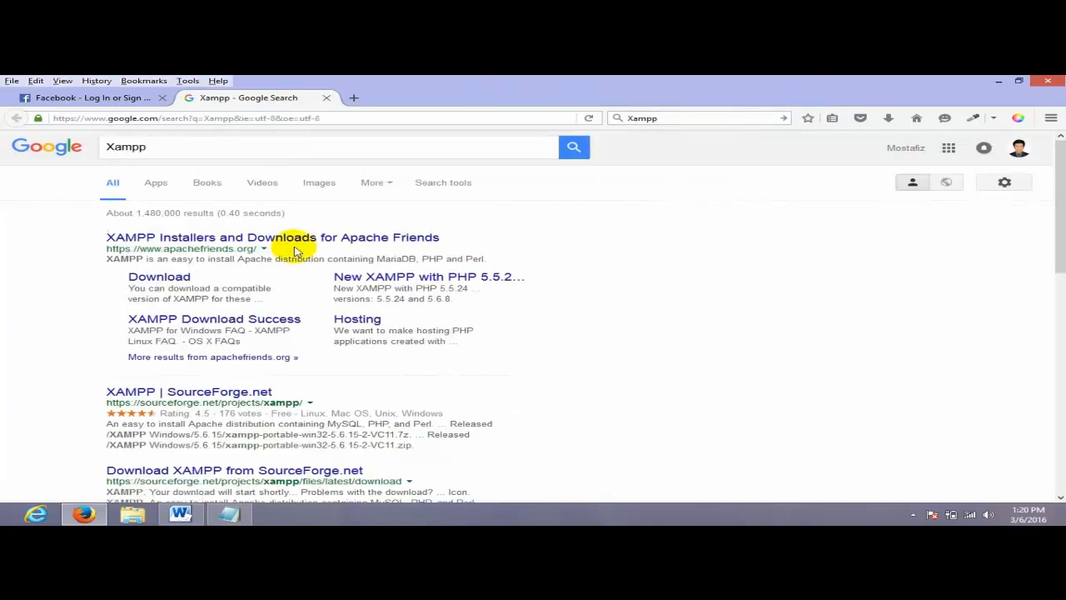
- Open the SourceForge XAMPP search result in a new tab
scroll(281, 358, down, 1)
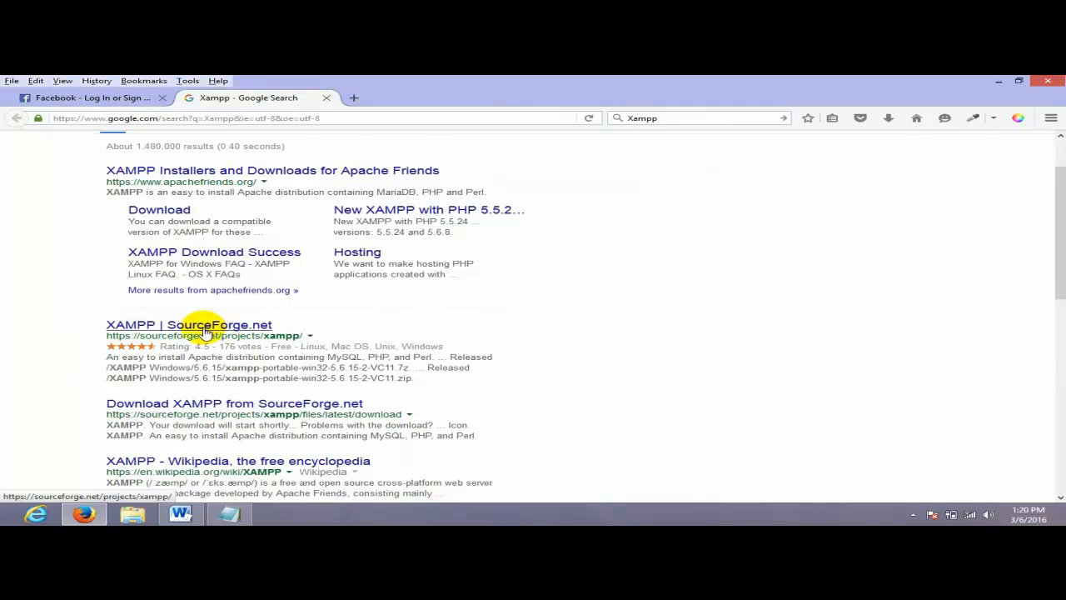
right_click(215, 321)
click(288, 330)
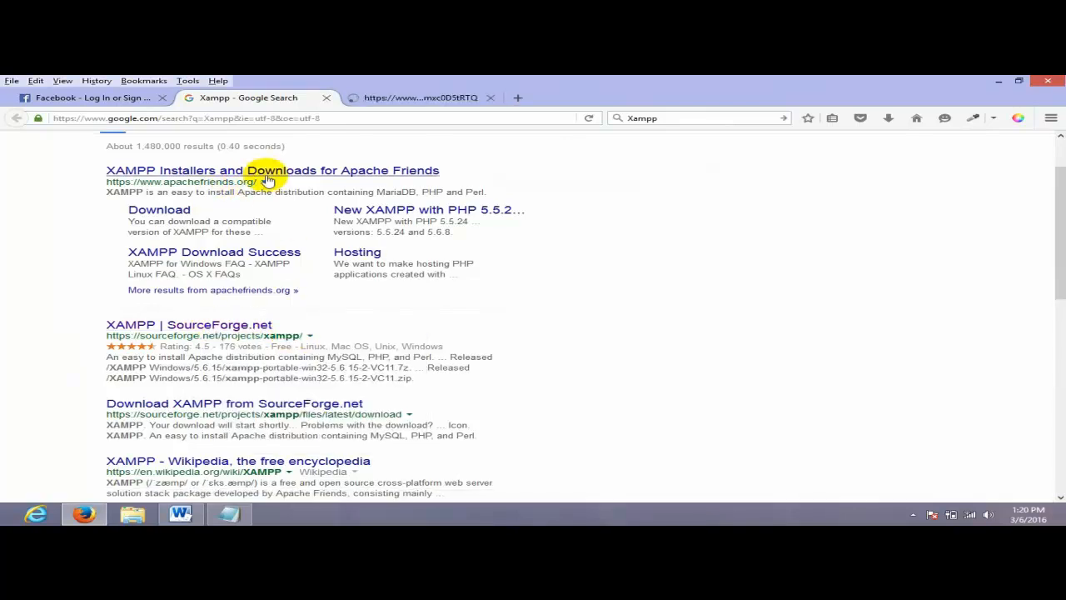
- Open the Apache Friends XAMPP download site and scroll down to the XAMPP for Windows versions
click(201, 172)
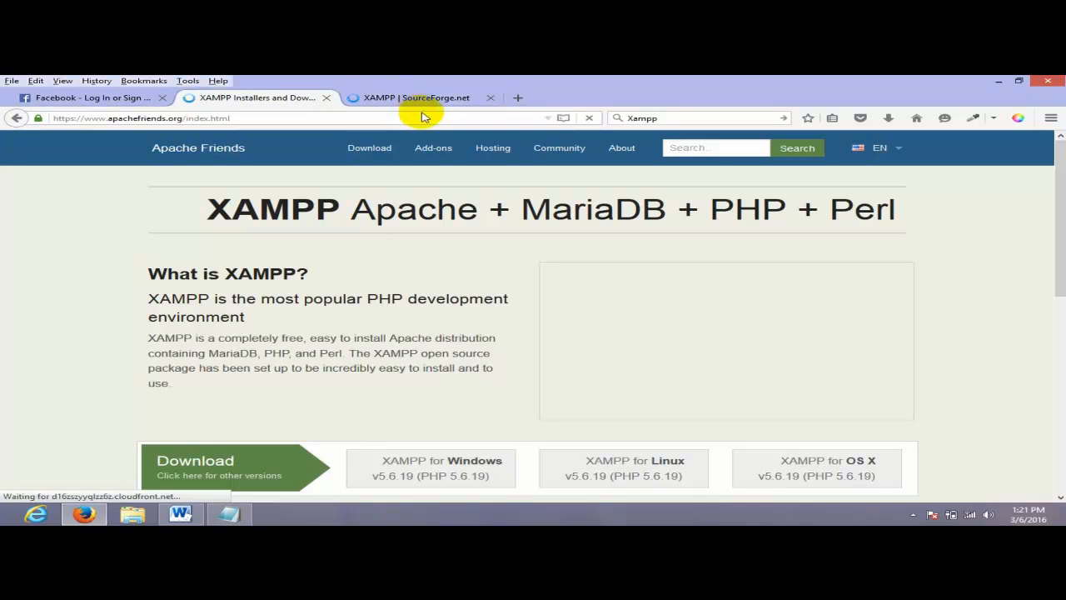
scroll(369, 150, down, 5)
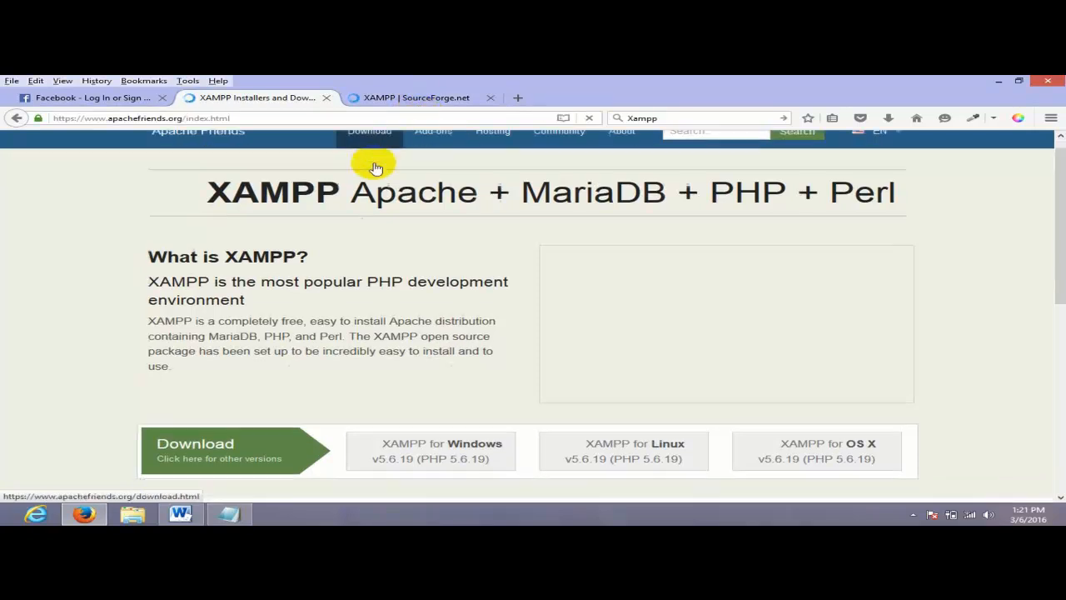
scroll(511, 277, down, 1)
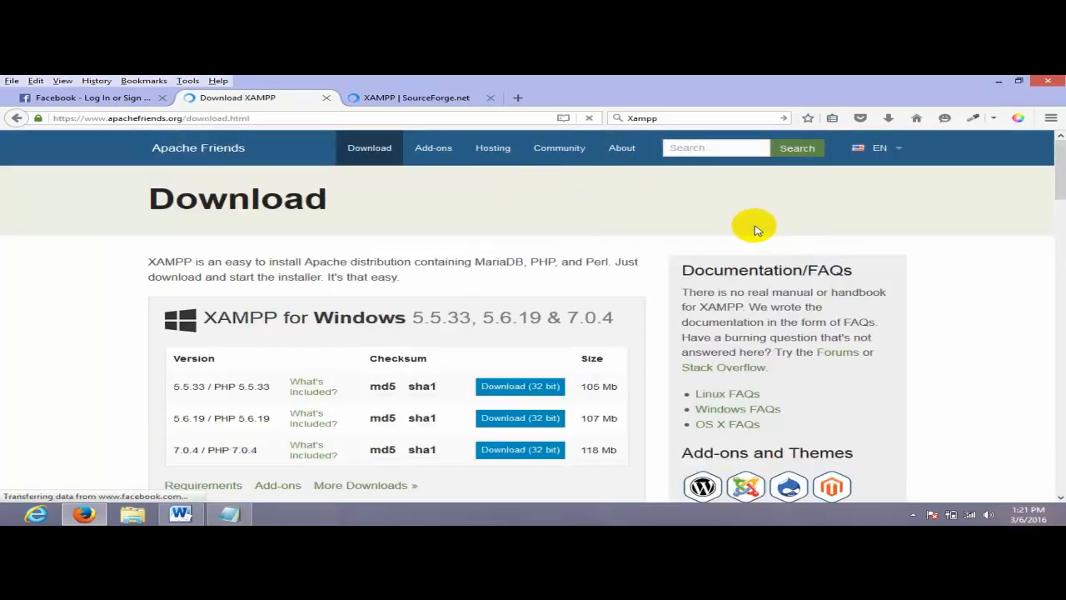
scroll(754, 227, down, 1)
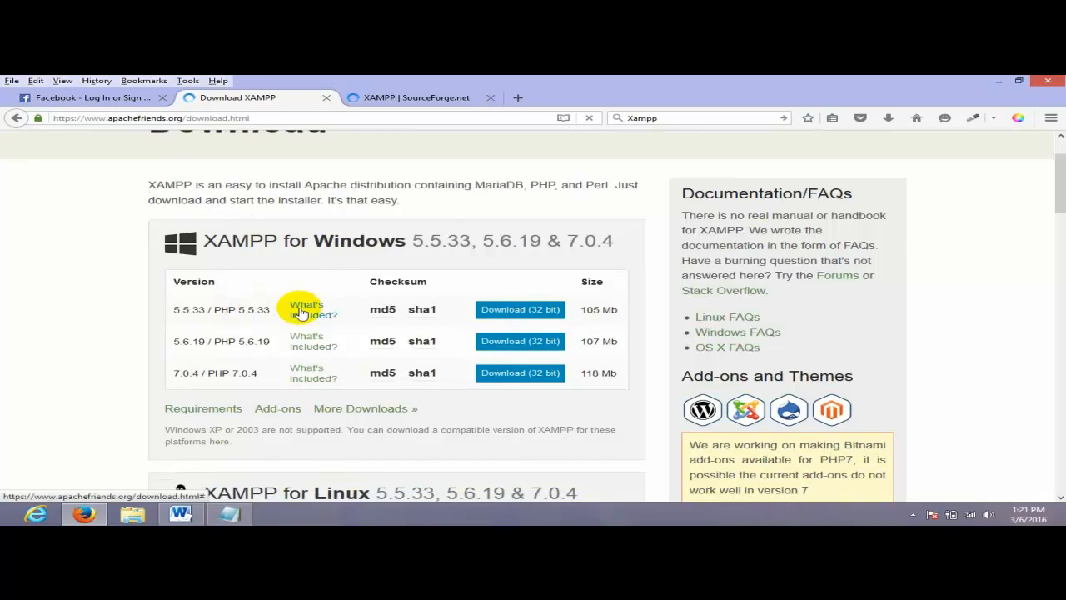
scroll(302, 312, down, 1)
scroll(331, 312, down, 1)
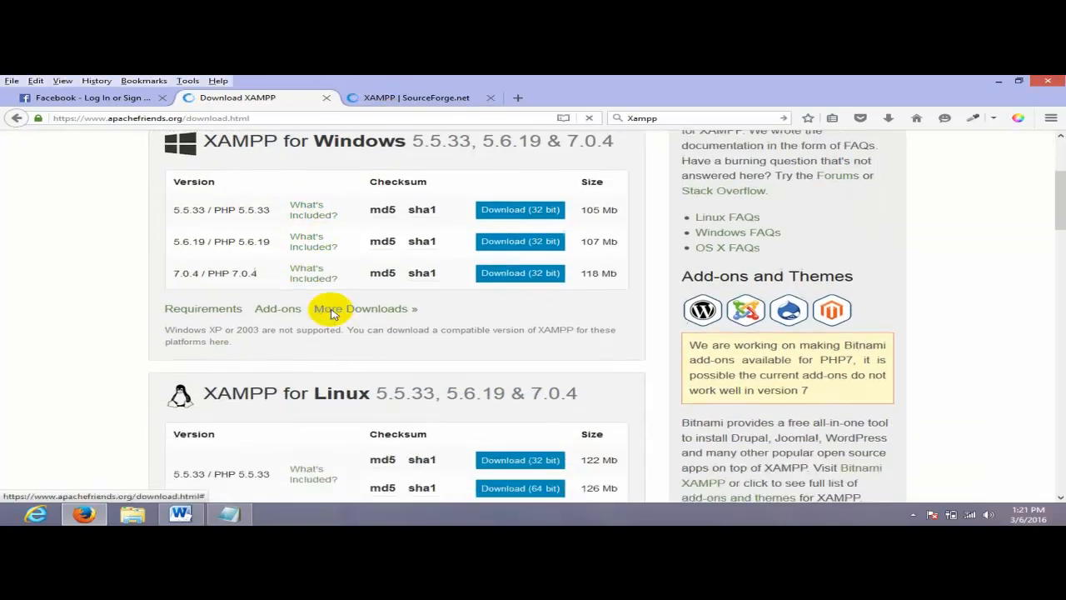
scroll(359, 292, down, 1)
scroll(300, 275, up, 3)
- Highlight entries in the download tables, scroll back up, and switch to the SourceForge XAMPP page
drag(448, 250, 569, 264)
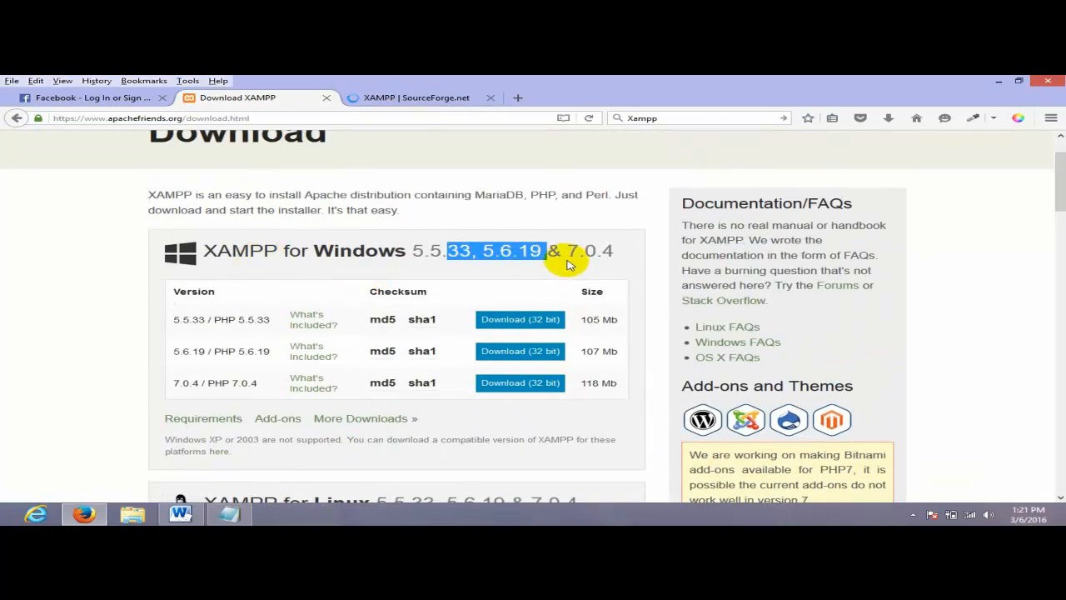
scroll(245, 271, down, 4)
drag(288, 236, 345, 238)
click(589, 248)
scroll(345, 238, up, 2)
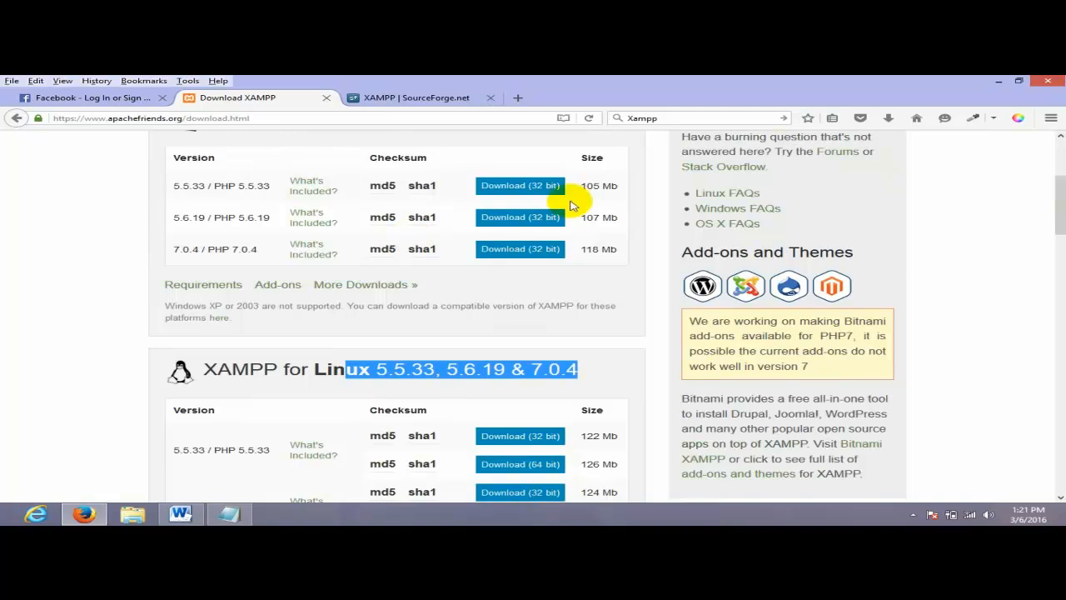
scroll(560, 200, up, 1)
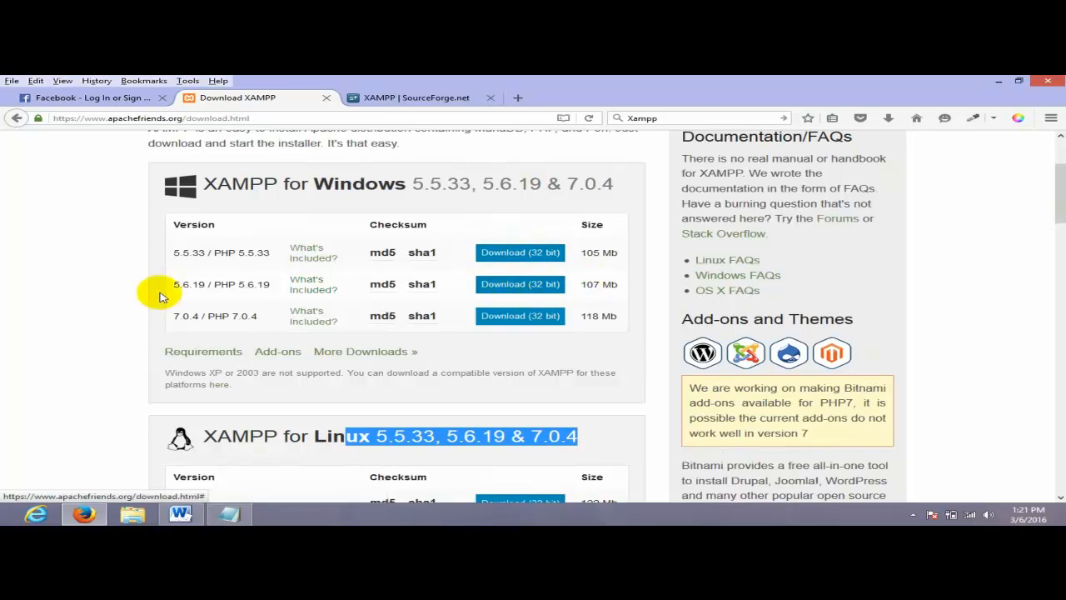
scroll(155, 289, up, 2)
scroll(241, 358, down, 2)
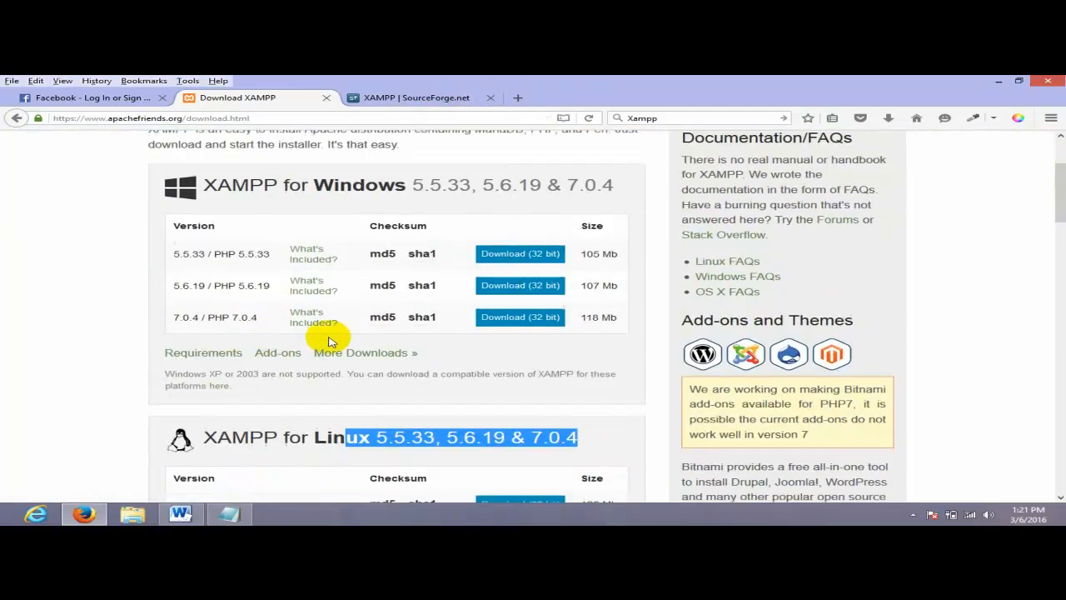
click(410, 98)
- Start the XAMPP download from SourceForge and return to the Download XAMPP tab
scroll(551, 289, down, 2)
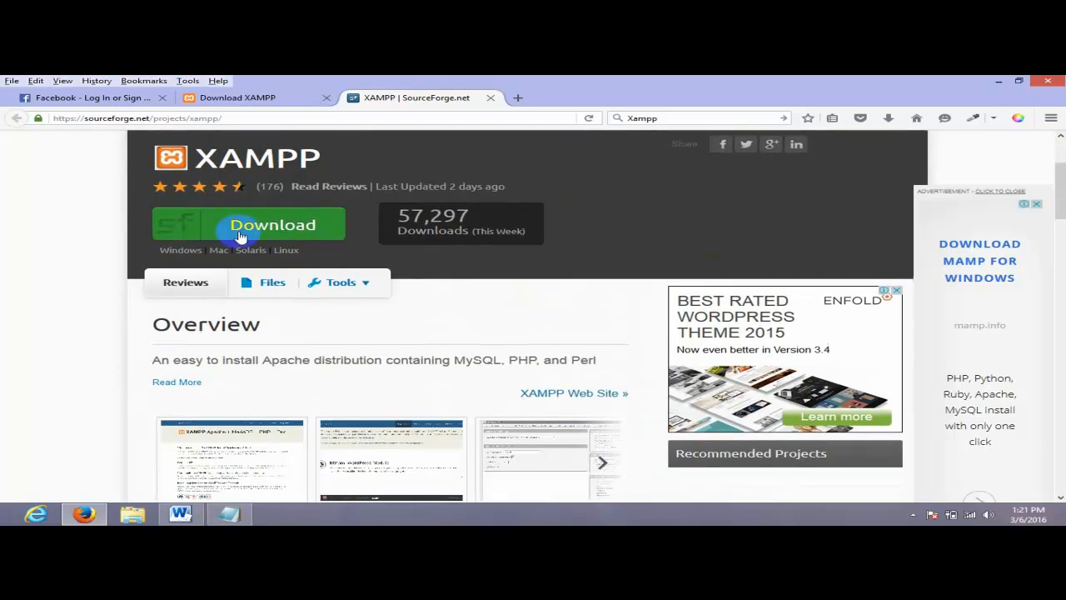
click(226, 231)
click(250, 98)
- Minimize Firefox and open the Software folder on Local Disk (E:) in File Explorer
click(999, 80)
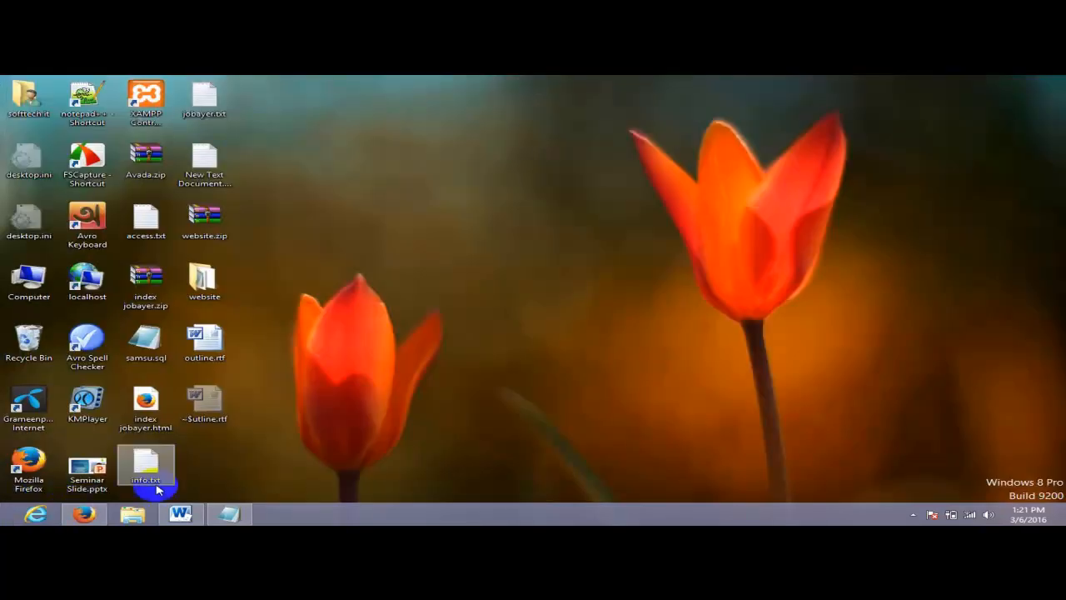
click(146, 518)
click(733, 116)
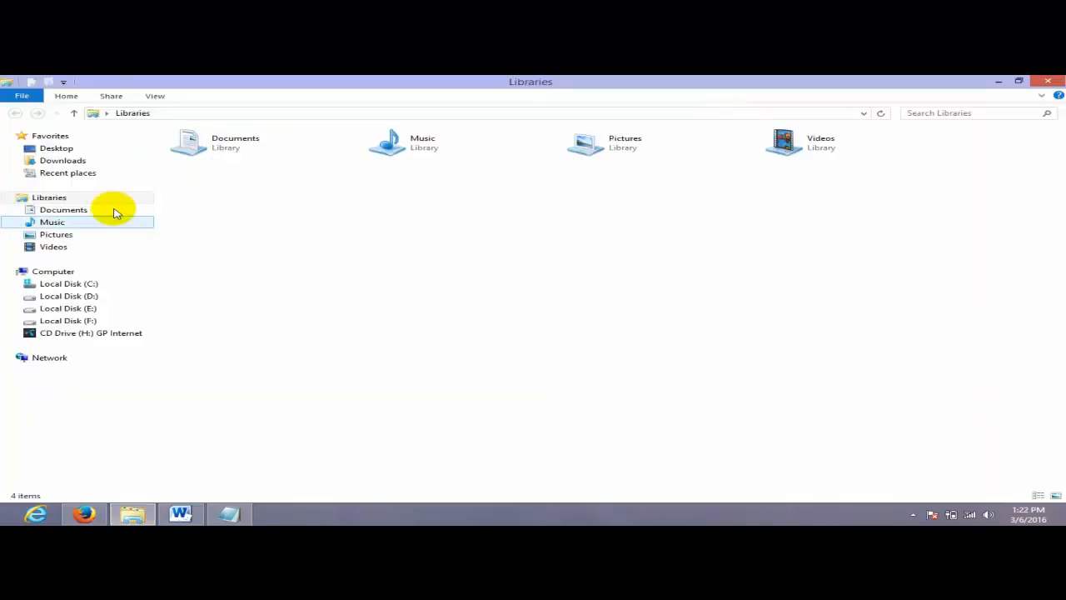
click(52, 161)
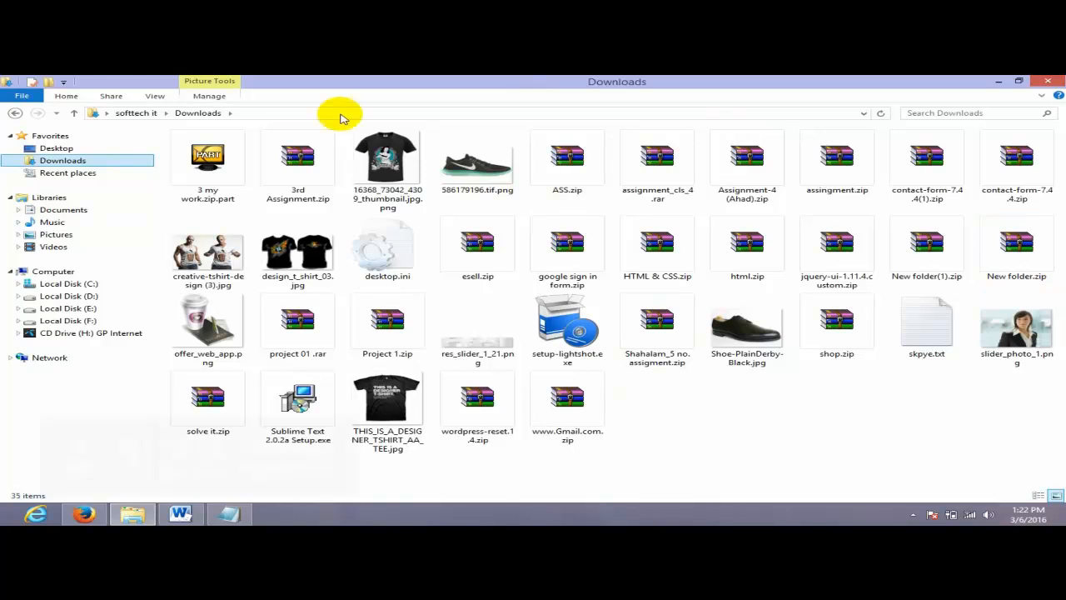
click(87, 297)
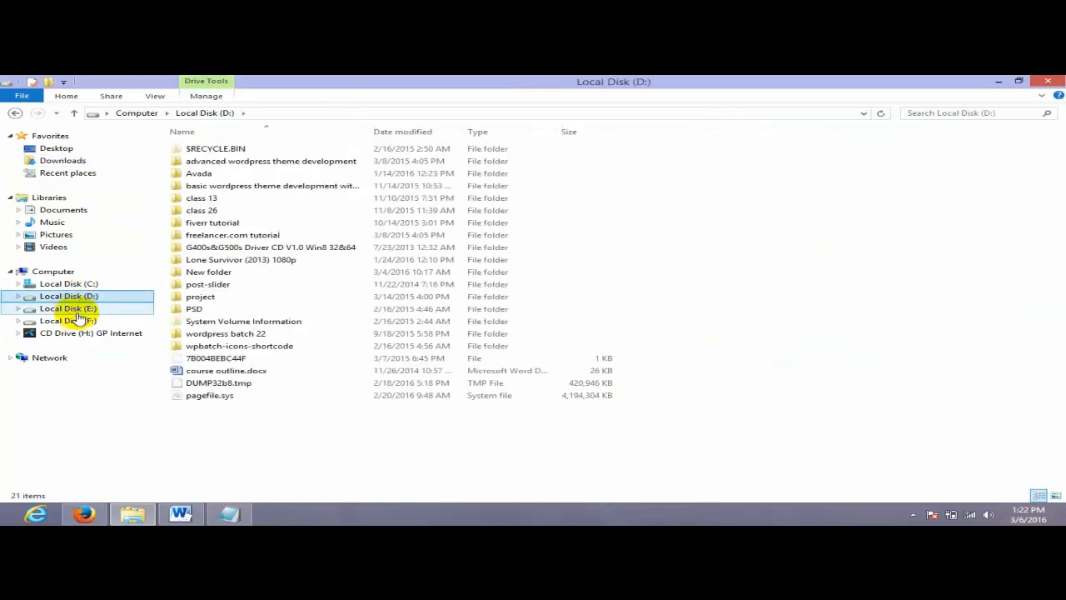
click(77, 310)
click(80, 321)
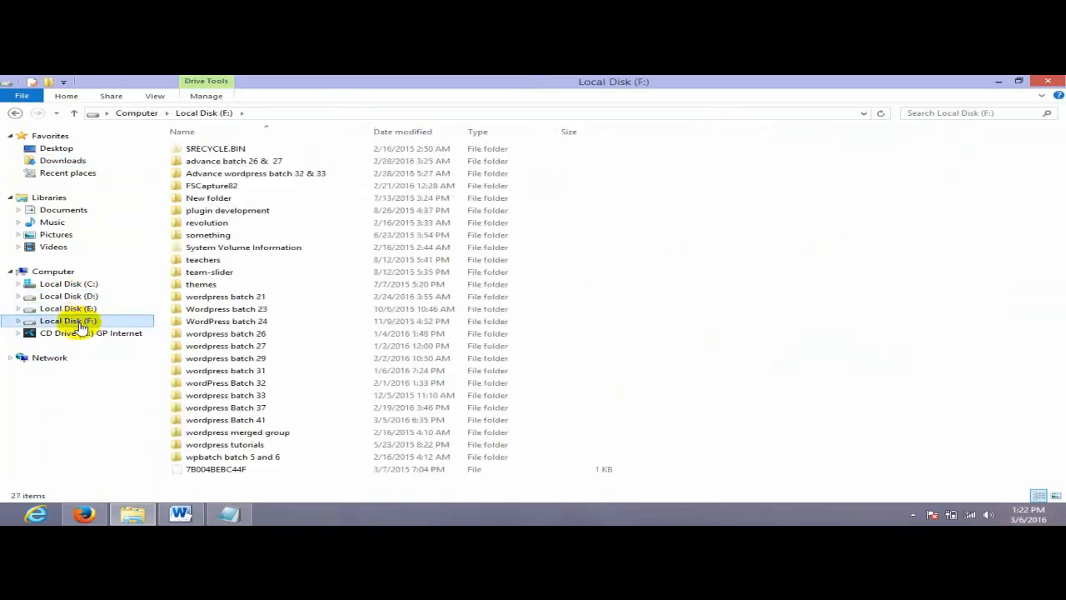
click(80, 310)
double_click(260, 161)
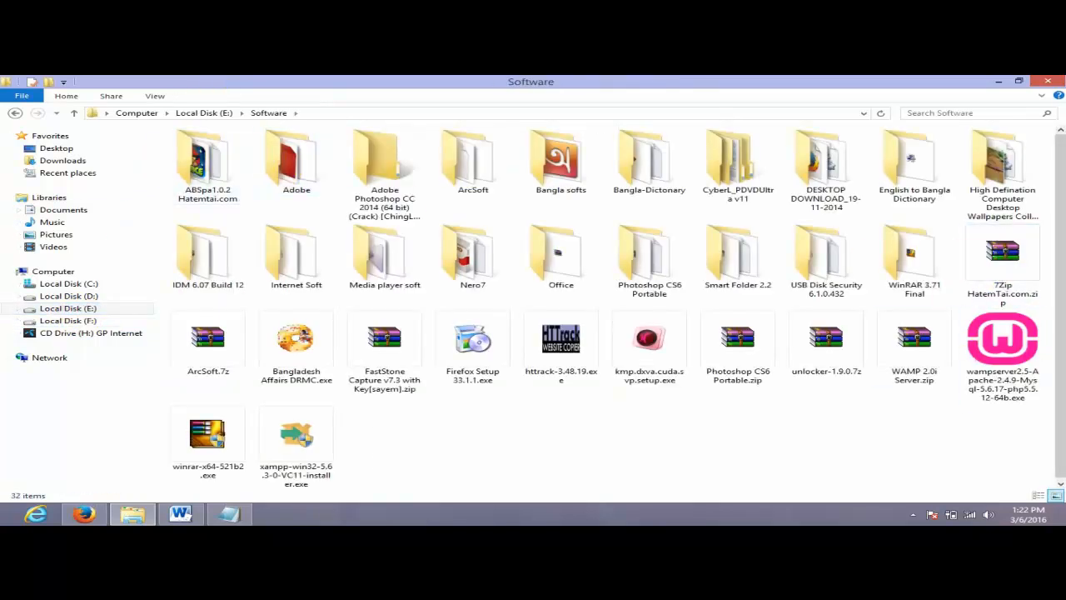
- Launch the XAMPP 5.6.3 installer from the Software folder, then bring up the Start screen
click(1064, 258)
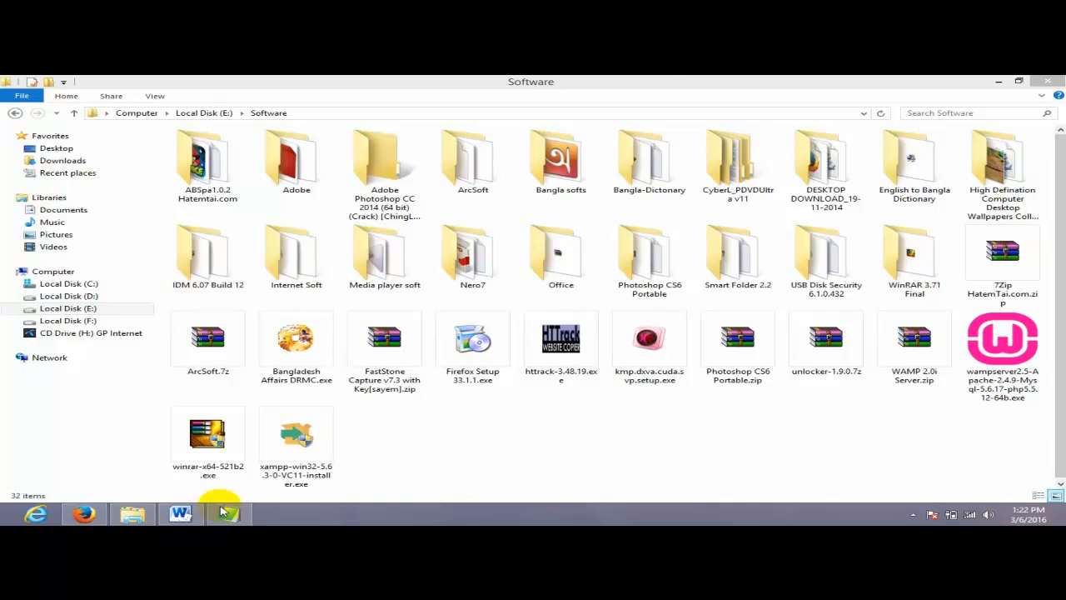
click(301, 446)
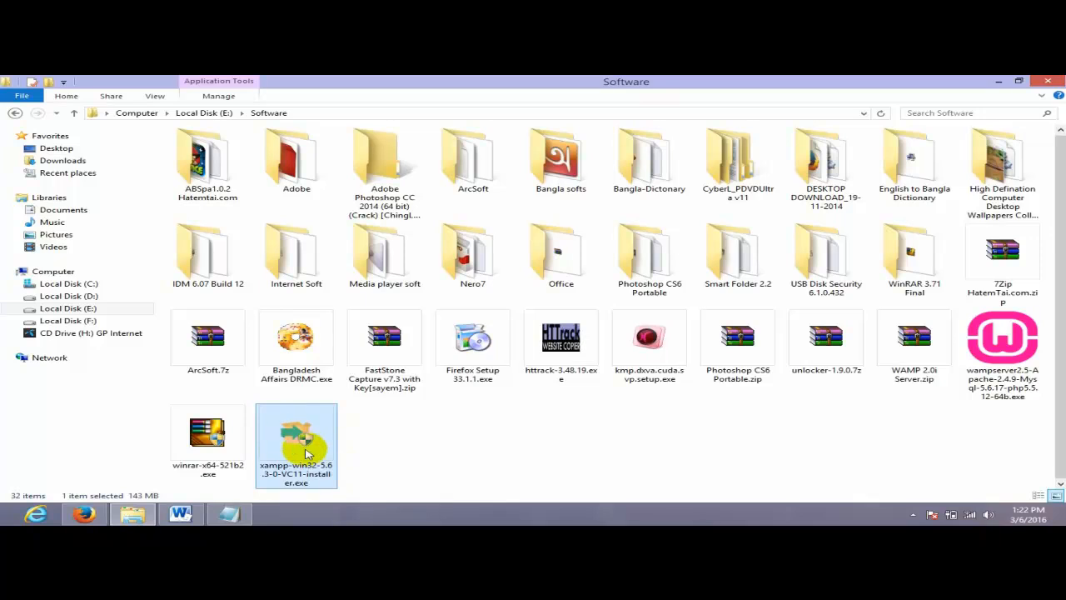
drag(309, 451, 314, 451)
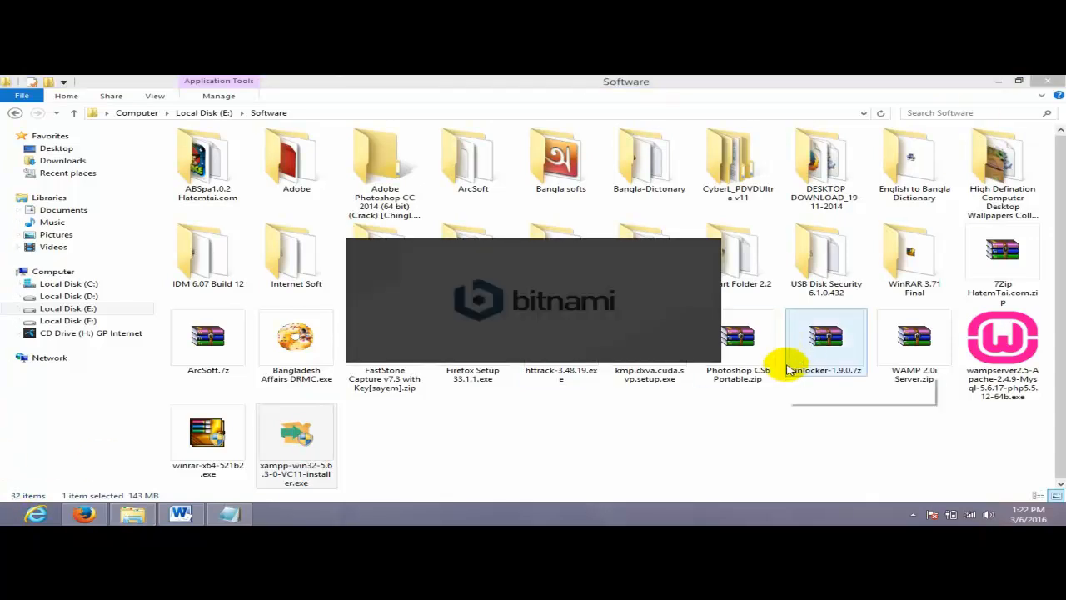
key(super)
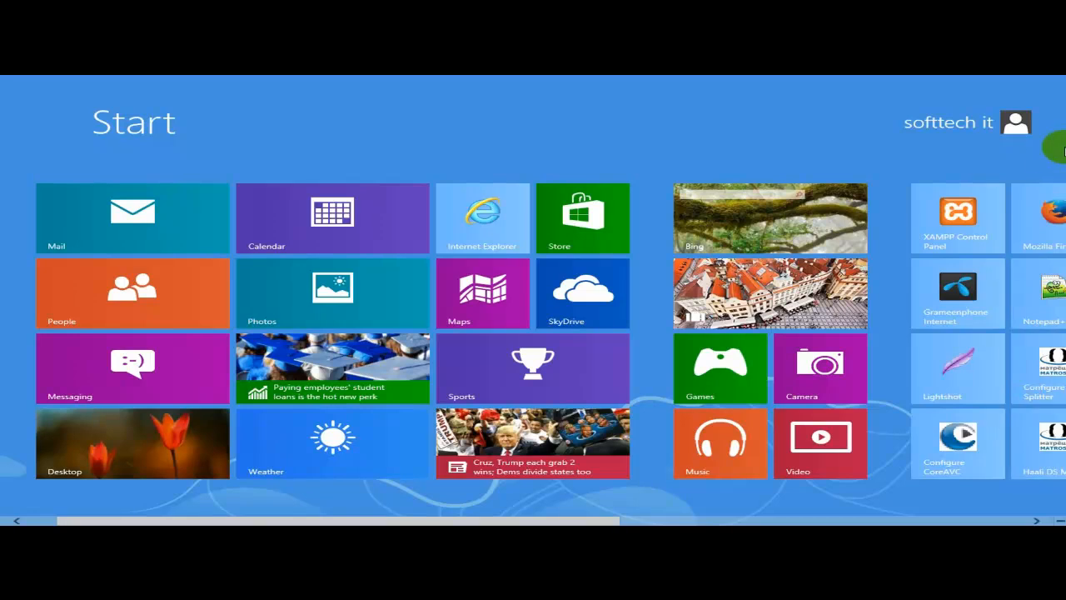
- Find and open Control Panel by searching 'ntr' from the charms bar
mouse_move(1055, 518)
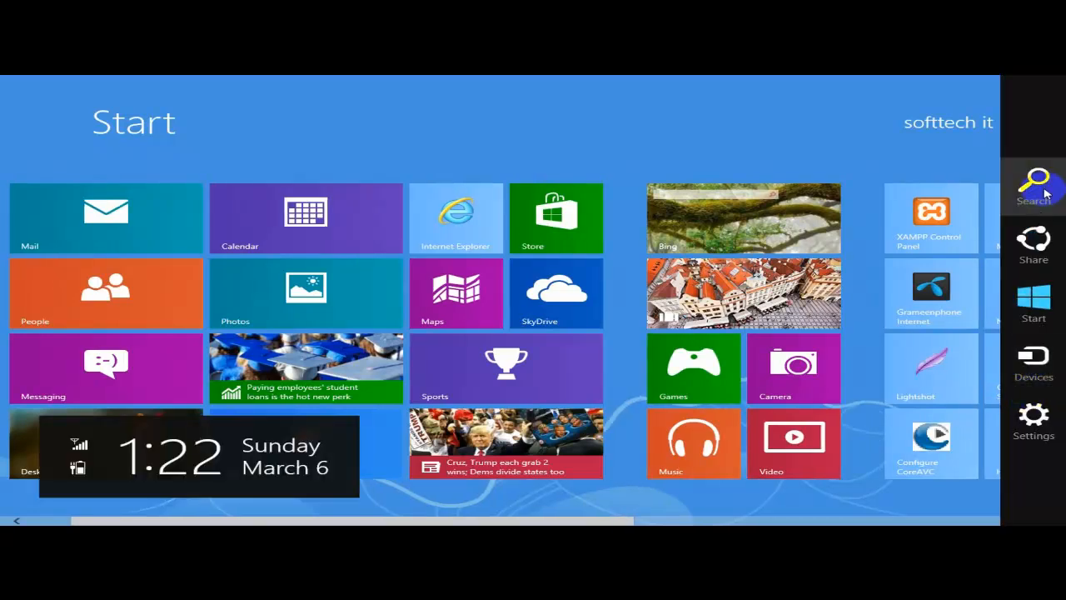
click(1041, 190)
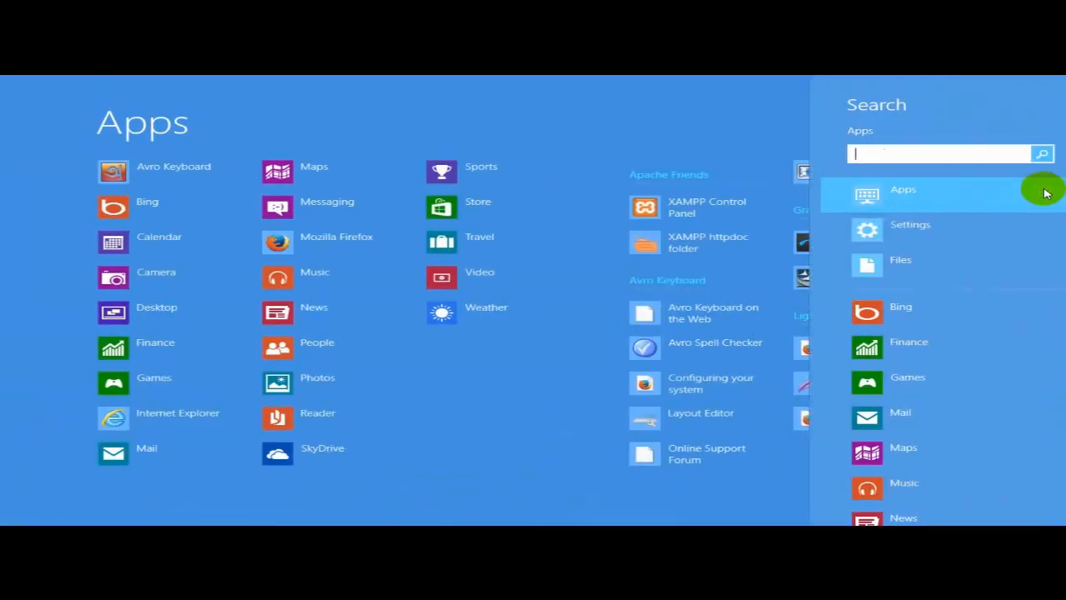
text(ntr)
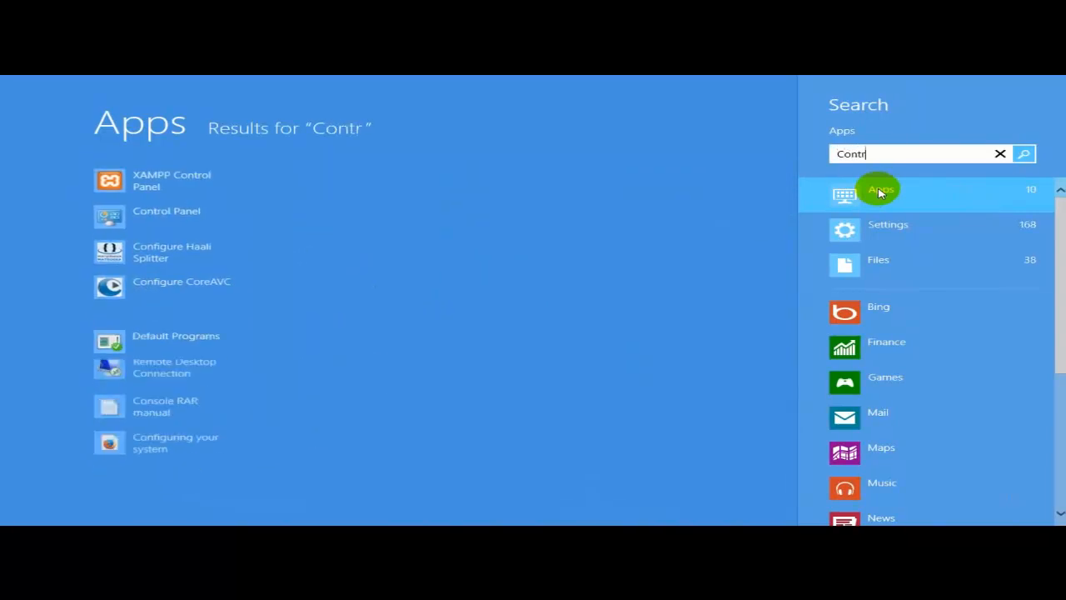
click(186, 218)
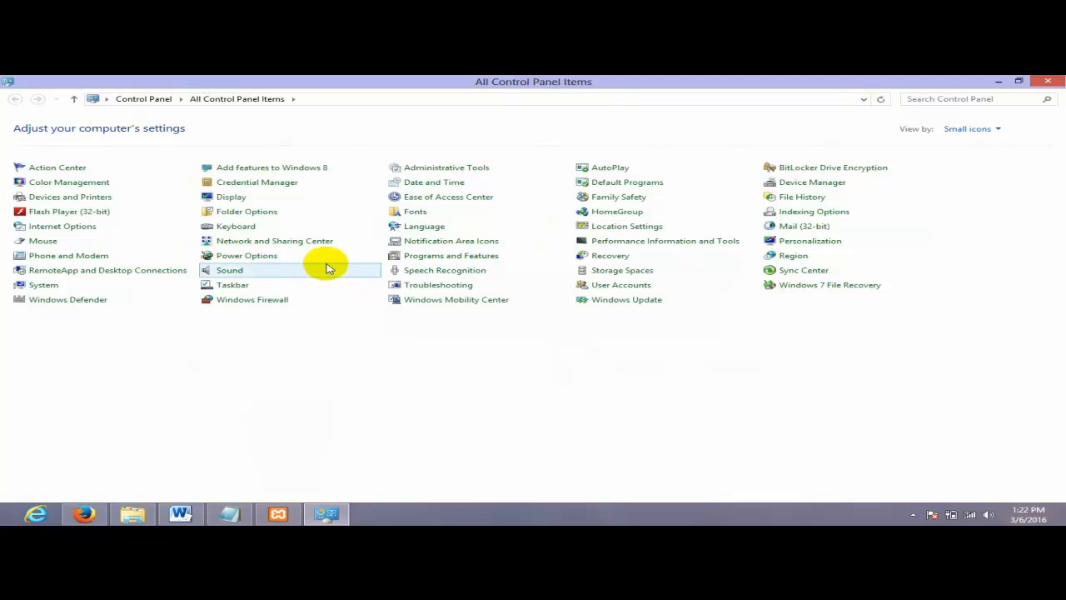
- Launch the XAMPP 1.7.1 uninstaller from Programs and Features
click(429, 258)
click(438, 259)
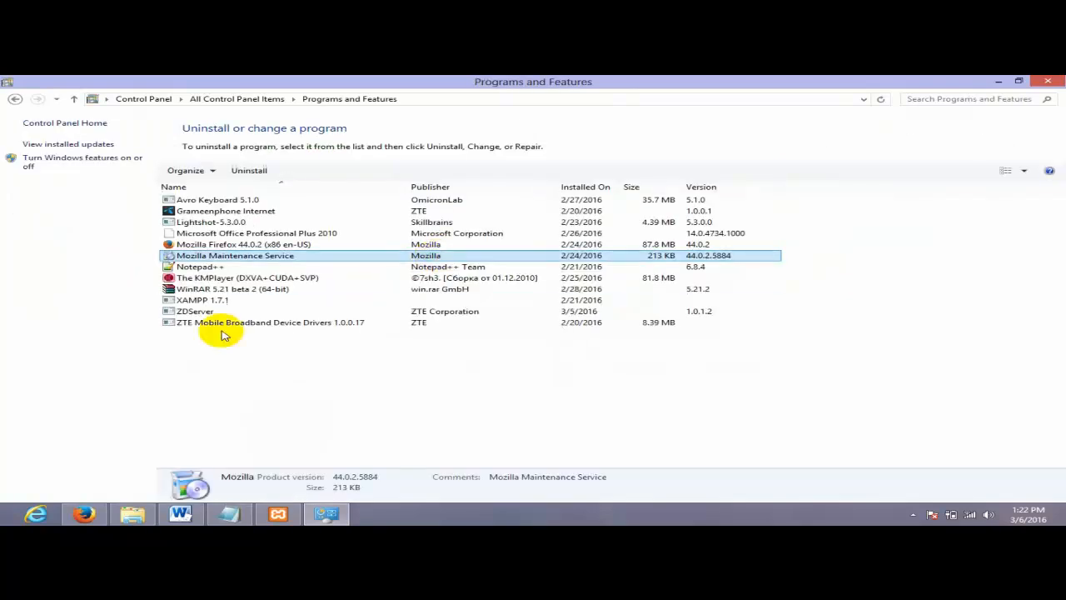
click(231, 290)
click(230, 302)
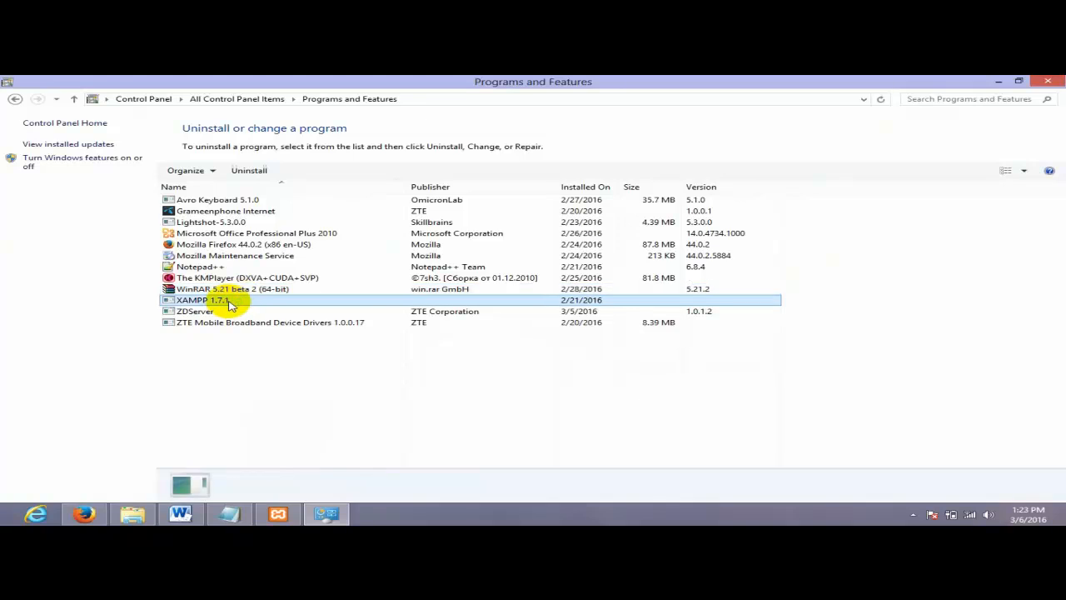
double_click(263, 300)
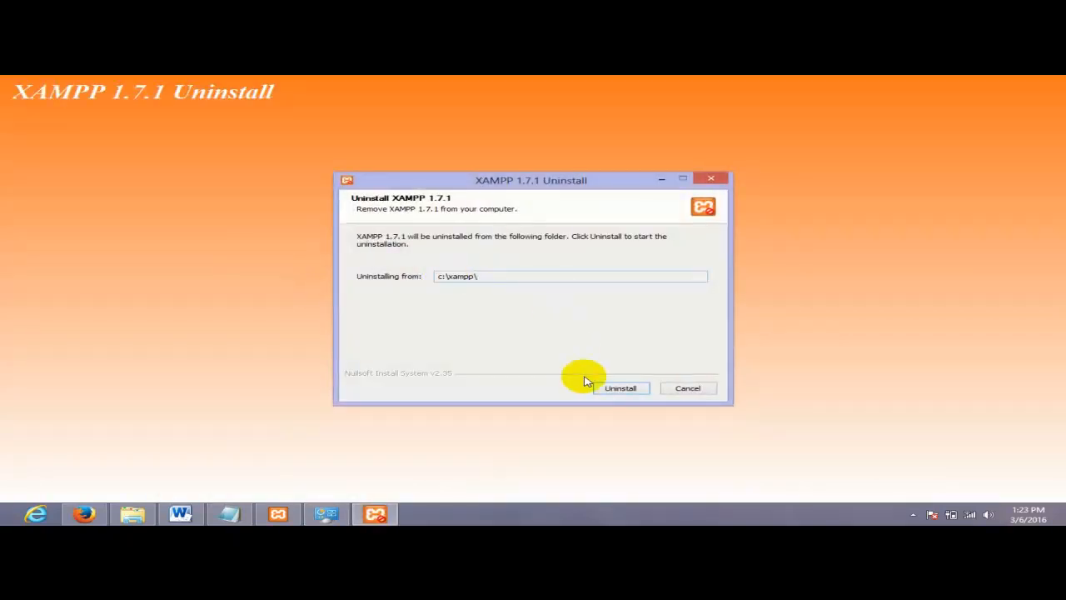
- Start uninstalling XAMPP 1.7.1 with all services, confirming Yes as command windows stop them
click(618, 388)
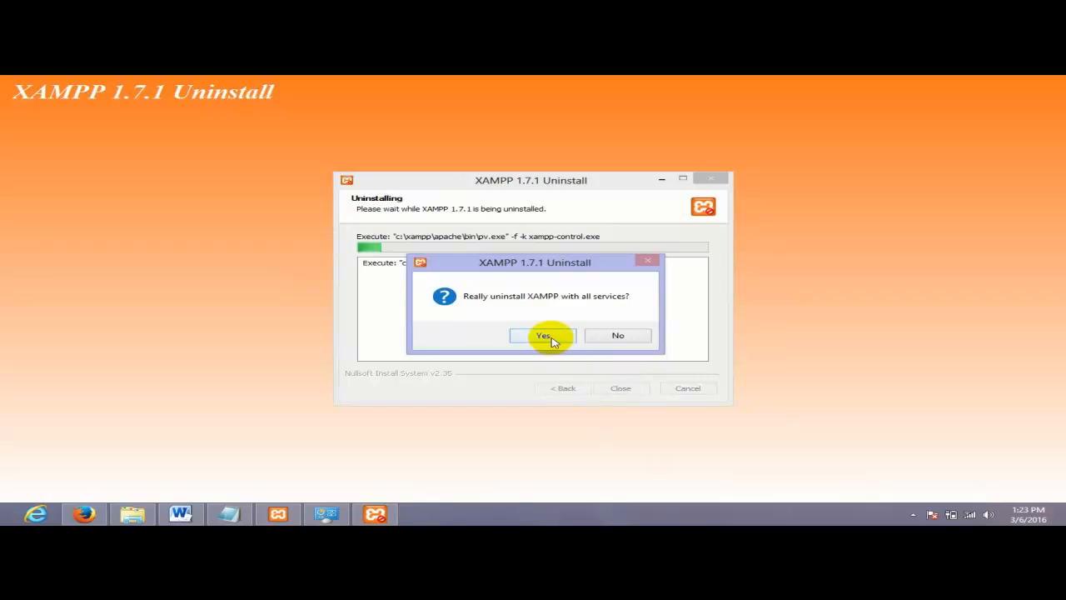
click(546, 336)
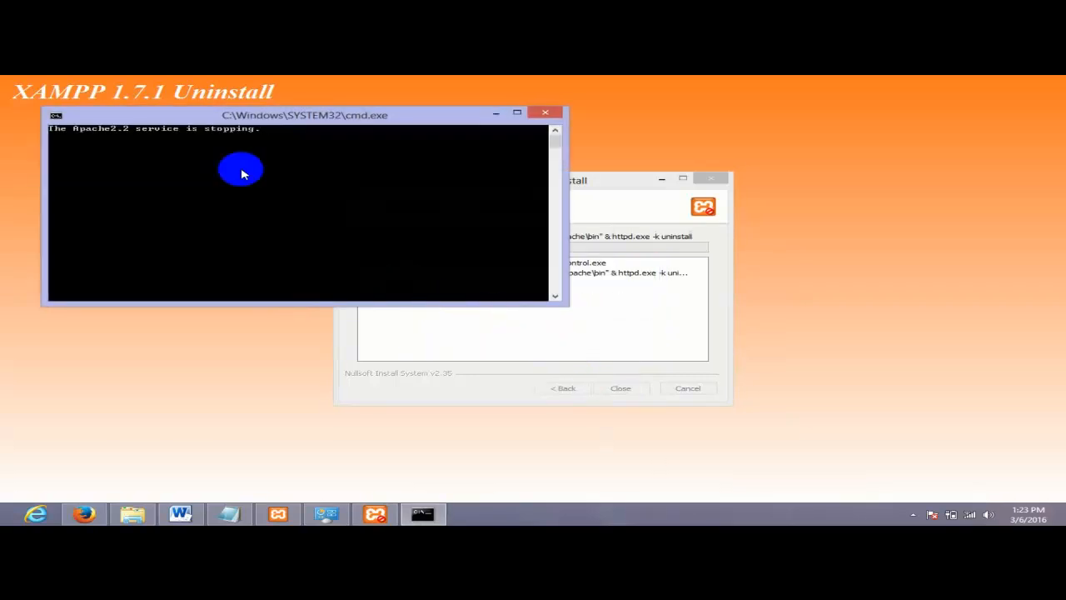
drag(221, 120, 283, 115)
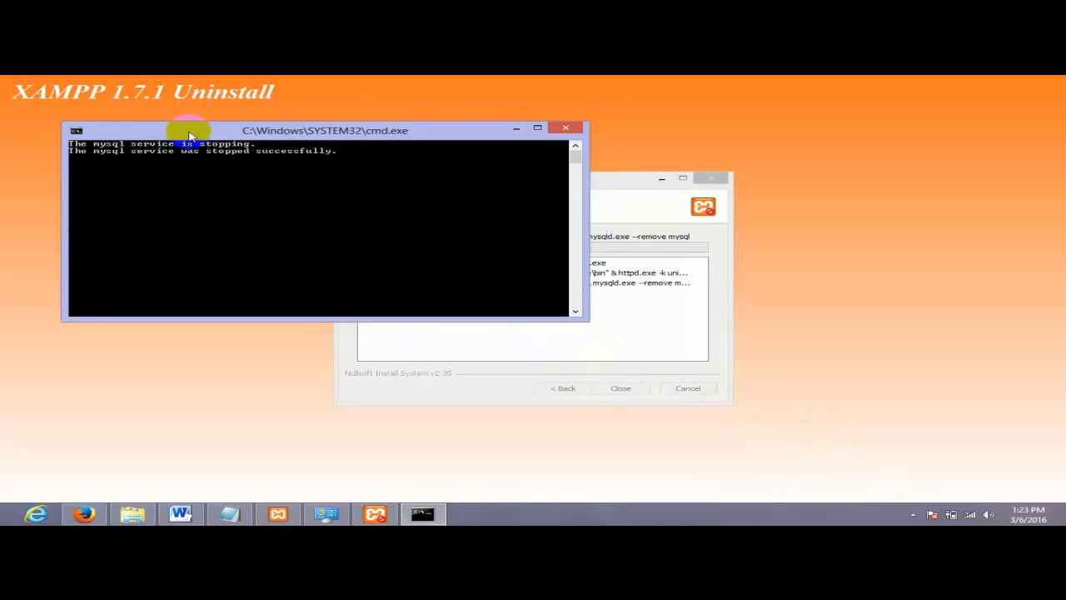
drag(189, 133, 220, 122)
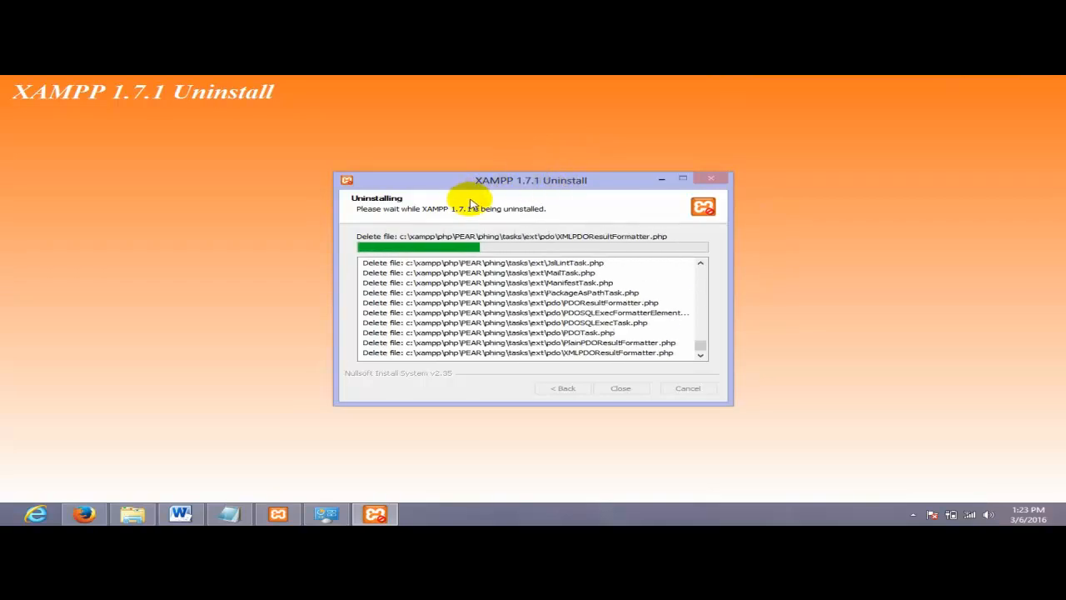
- Answer Yes to removing all MySQL databases and the c:\xampp\htdocs folder
drag(523, 179, 552, 170)
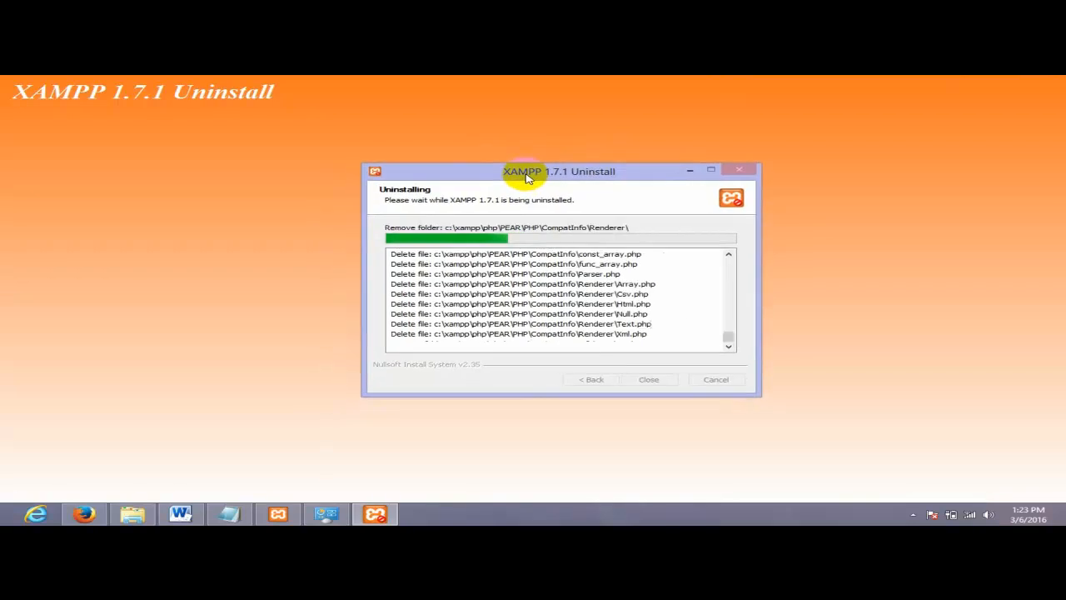
drag(666, 179, 603, 156)
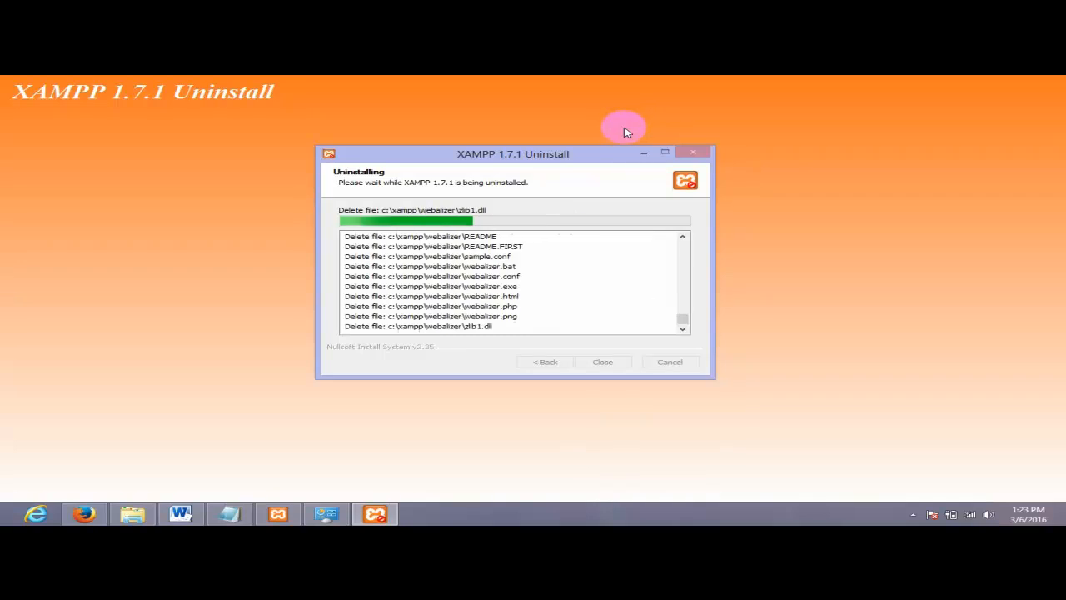
click(588, 335)
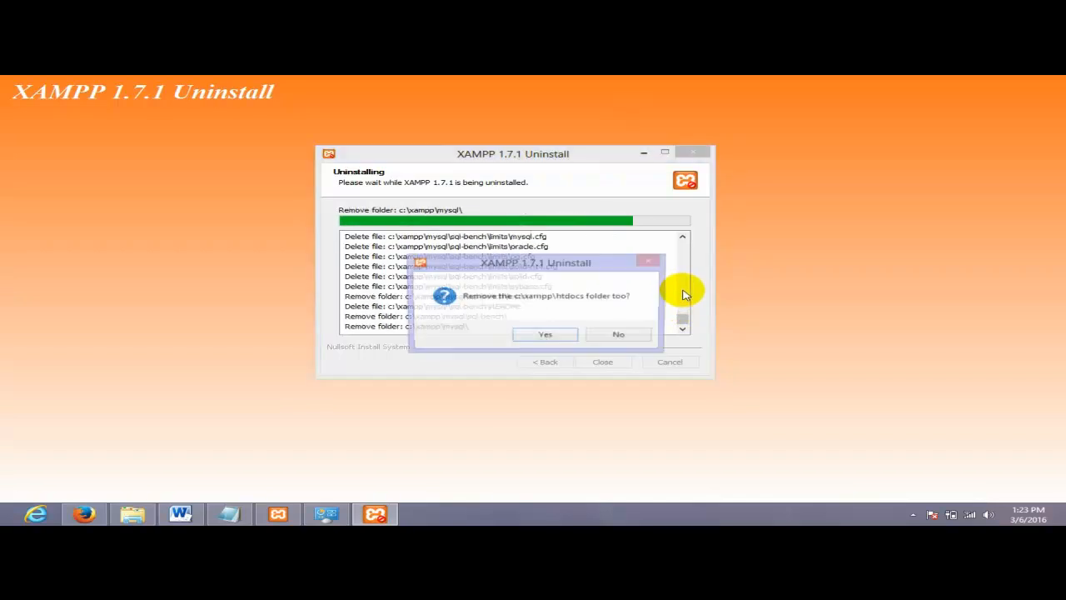
click(556, 337)
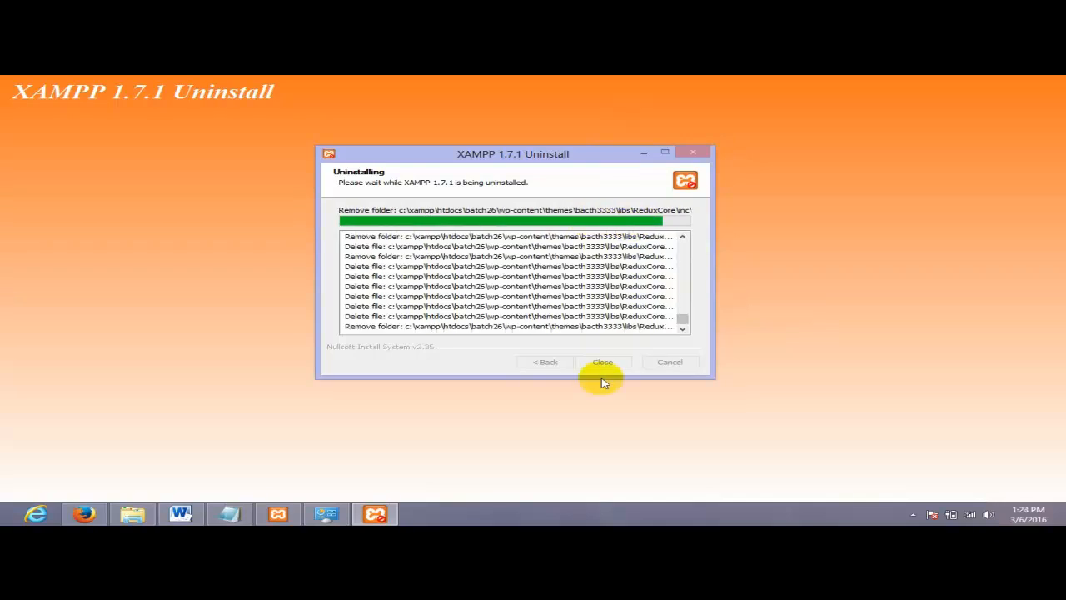
drag(511, 150, 571, 138)
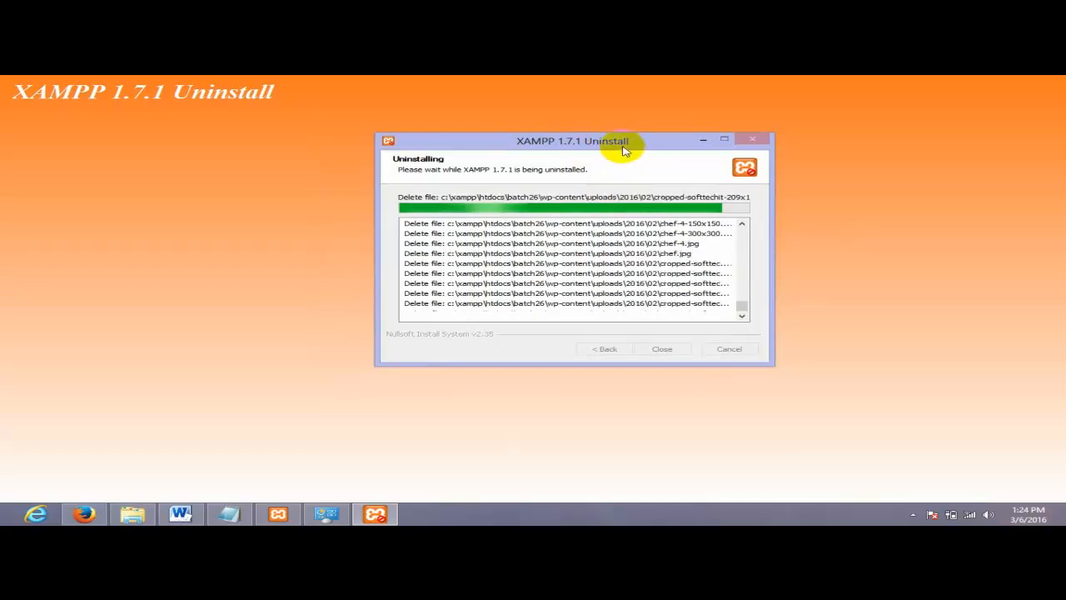
drag(650, 143, 603, 135)
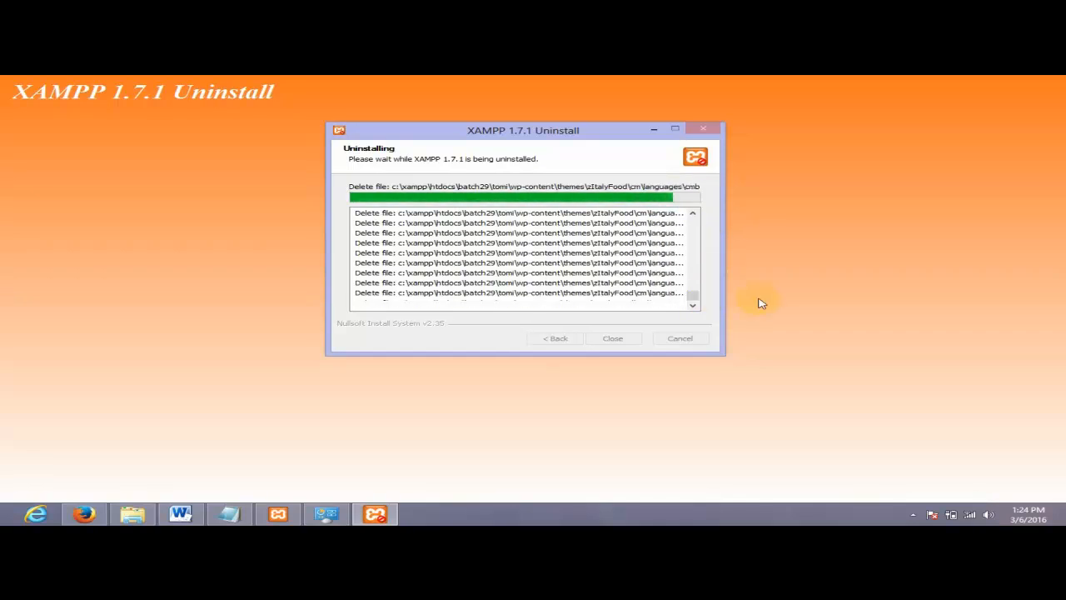
- Select xampp-win32-5.6.3-0-VC11-installer.exe, then bring back the uninstaller and its antivirus prompt
click(134, 514)
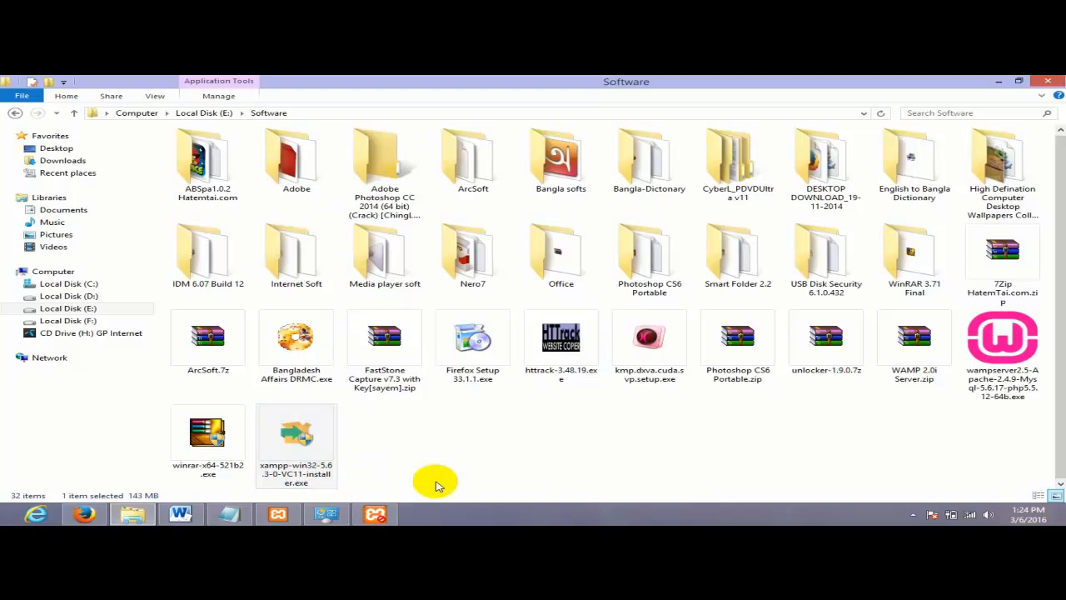
click(303, 447)
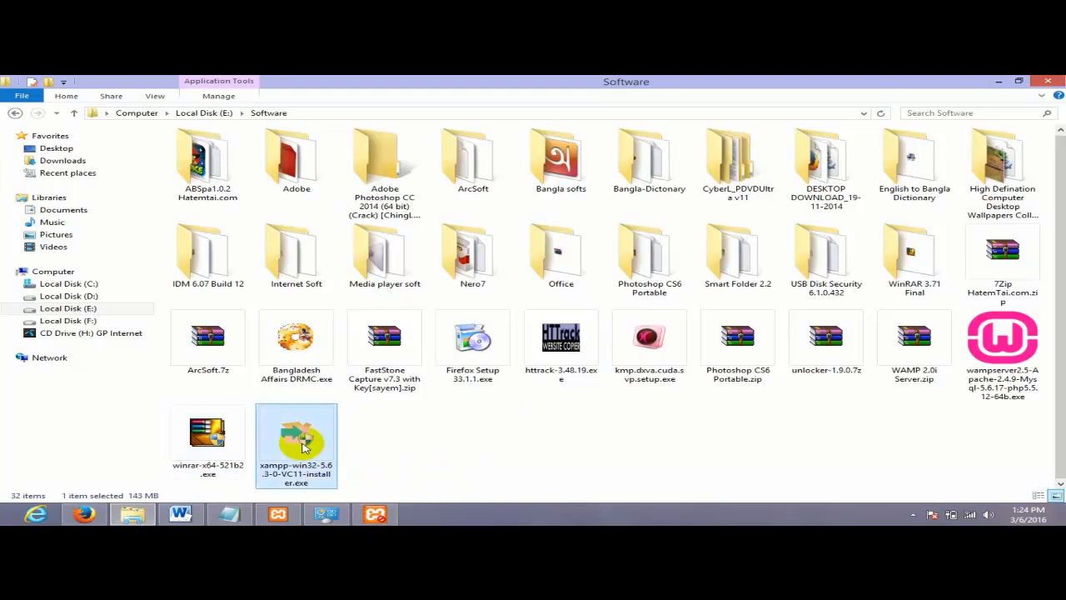
click(360, 515)
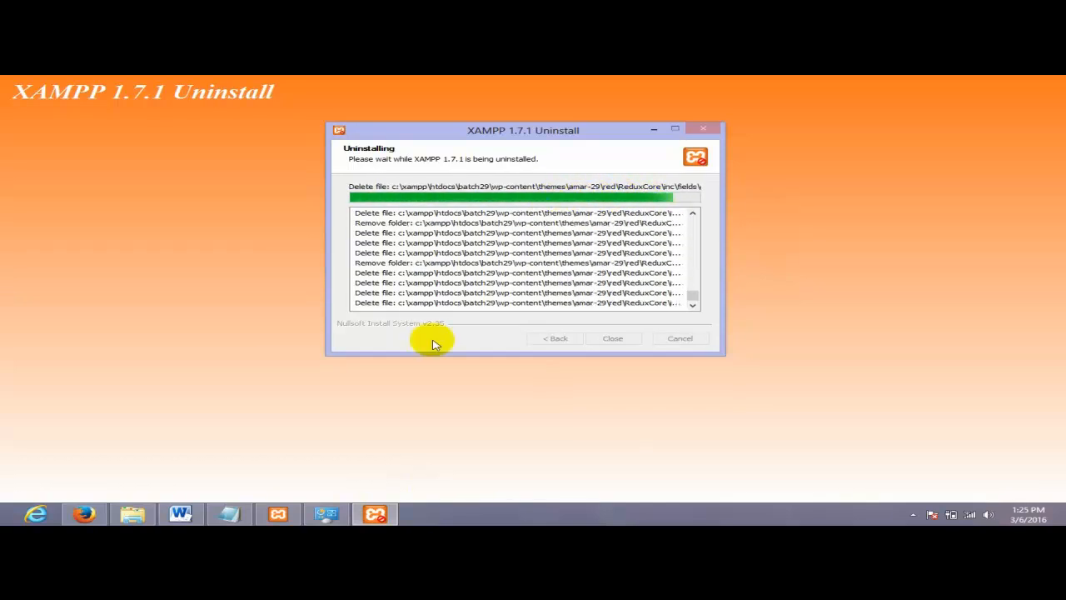
drag(539, 132, 566, 126)
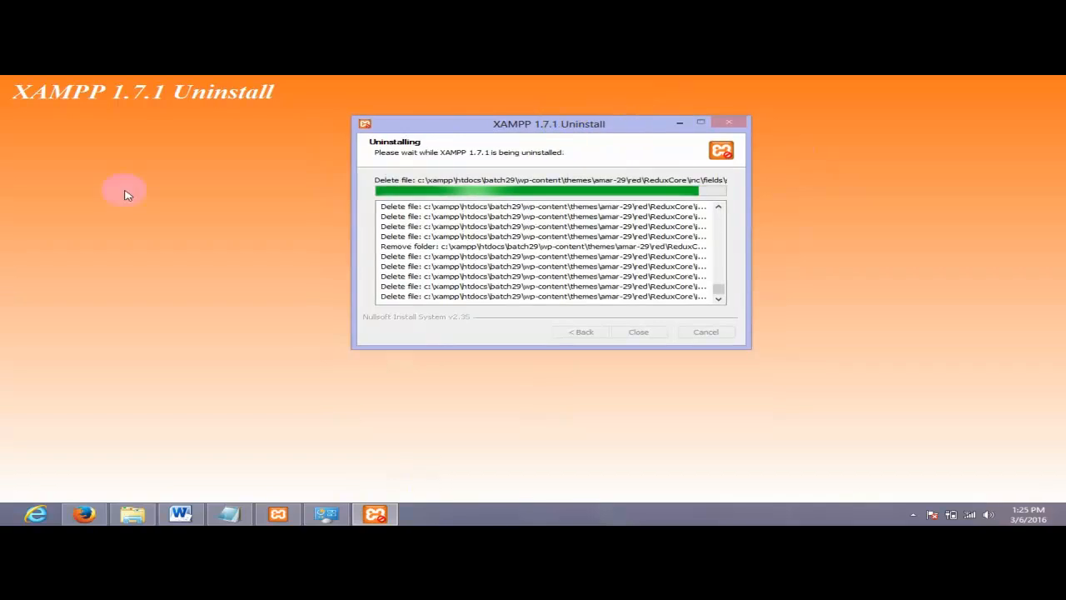
click(279, 513)
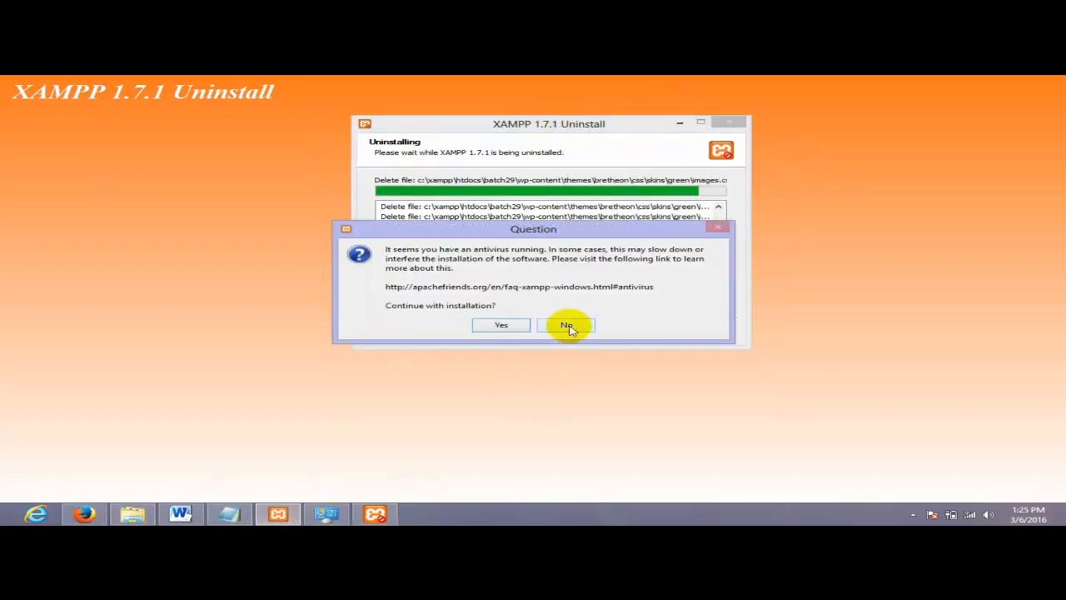
- Answer No to the antivirus question and let the 1.7.1 uninstaller delete the old htdocs batch files
click(566, 325)
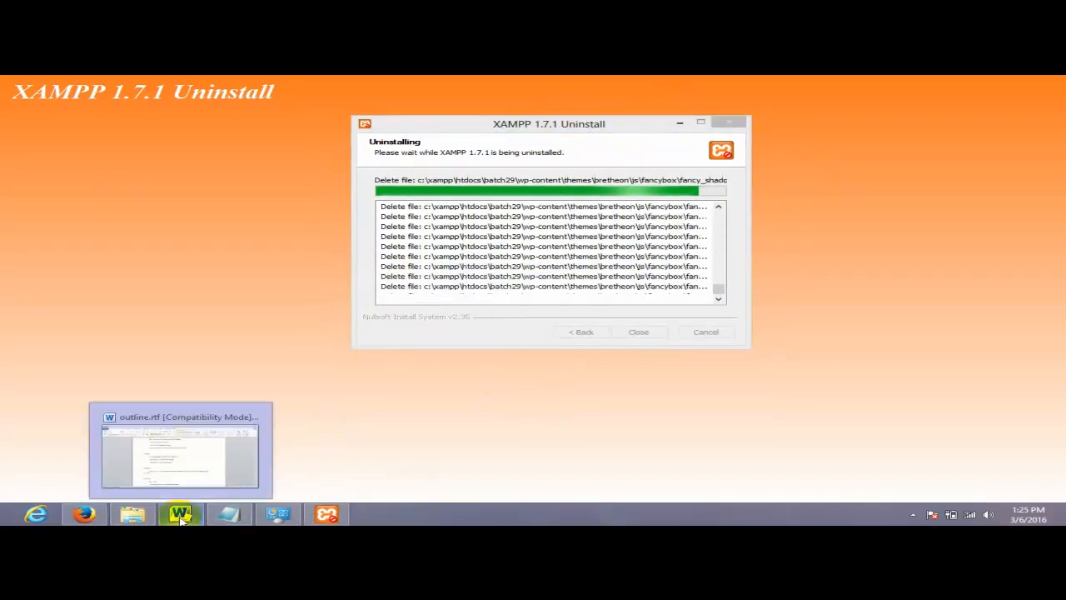
mouse_move(223, 520)
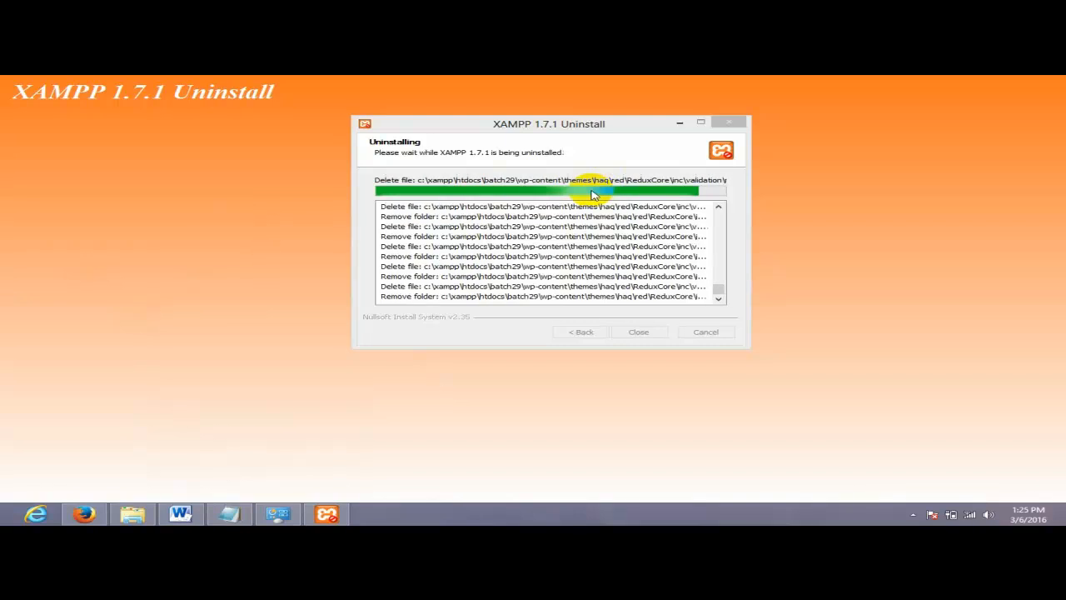
drag(635, 130, 585, 142)
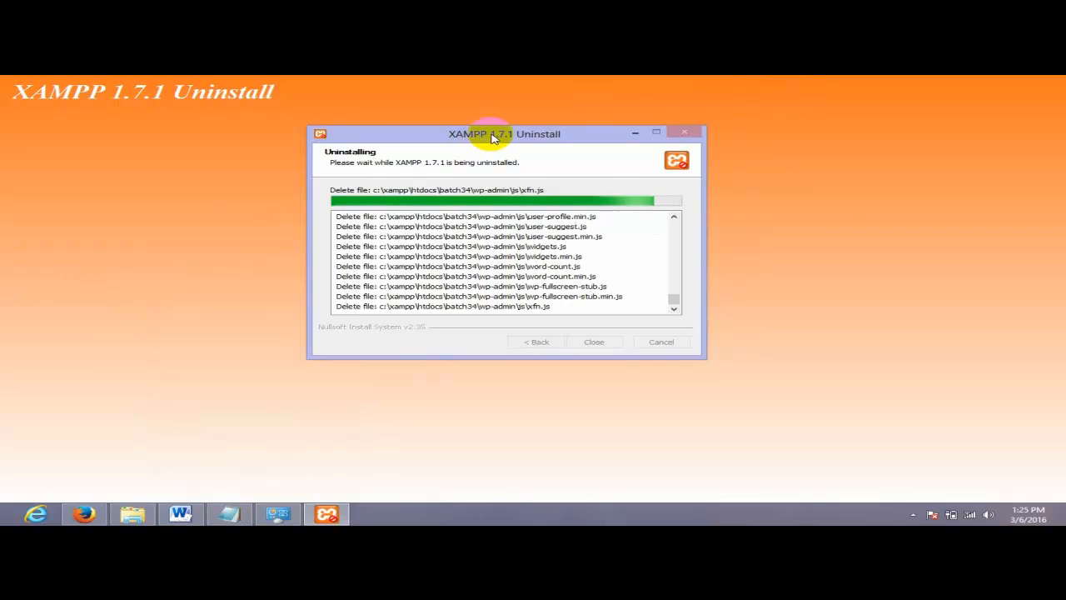
mouse_move(490, 135)
mouse_down()
mouse_move(518, 130)
mouse_move(475, 136)
mouse_up()
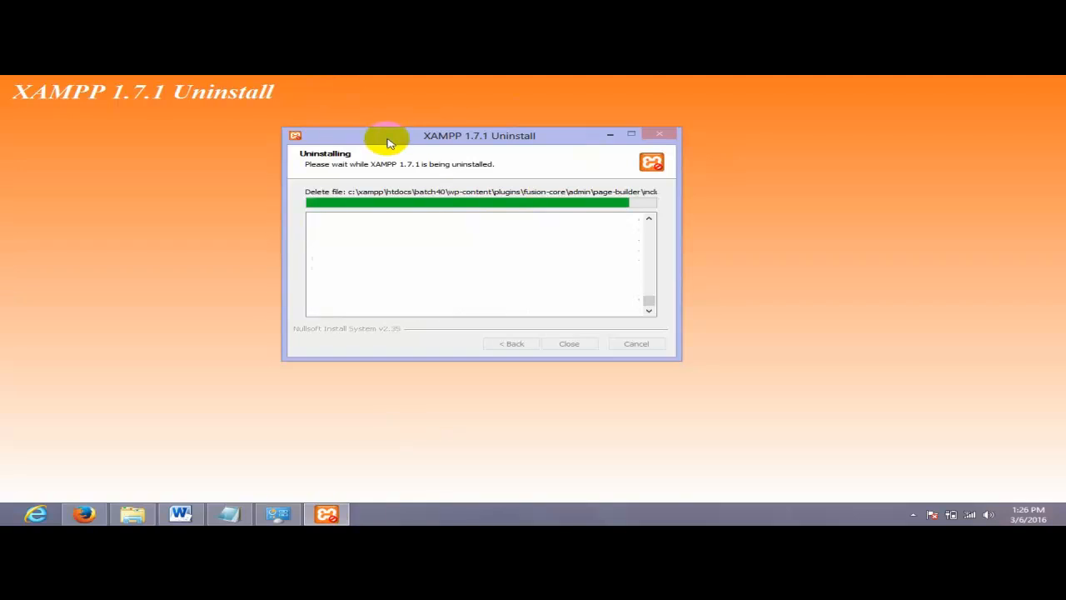
mouse_move(388, 143)
mouse_down()
mouse_move(405, 133)
mouse_move(375, 148)
mouse_up()
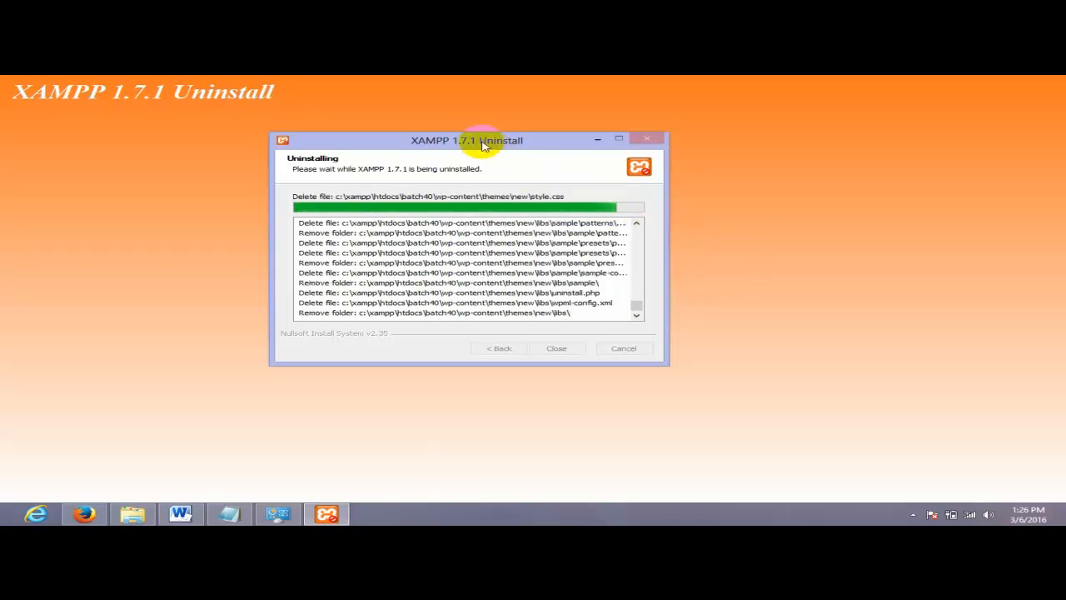
drag(483, 145, 546, 131)
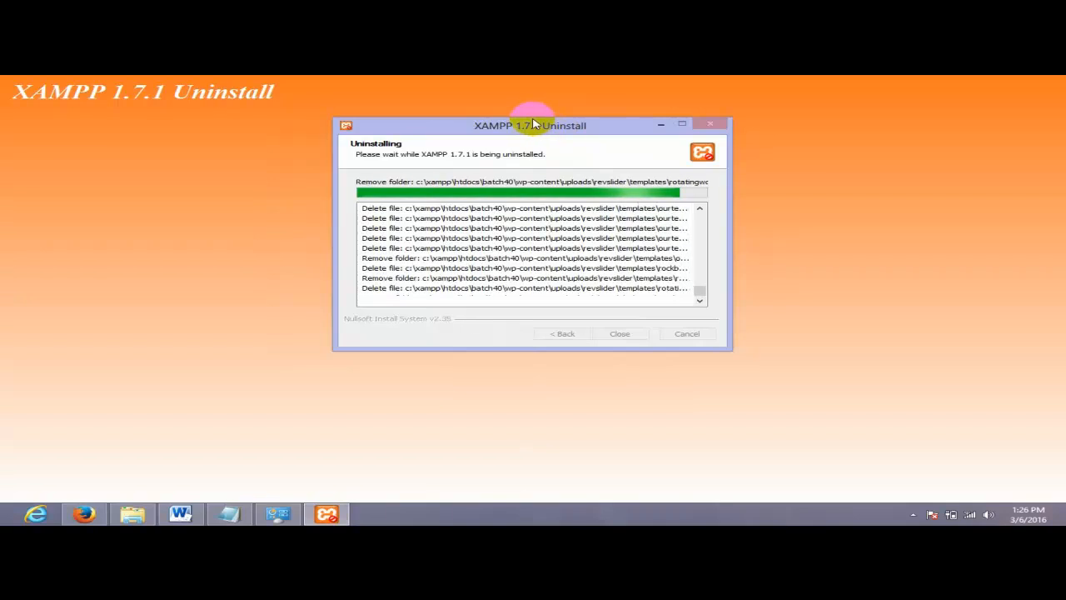
drag(453, 122, 424, 129)
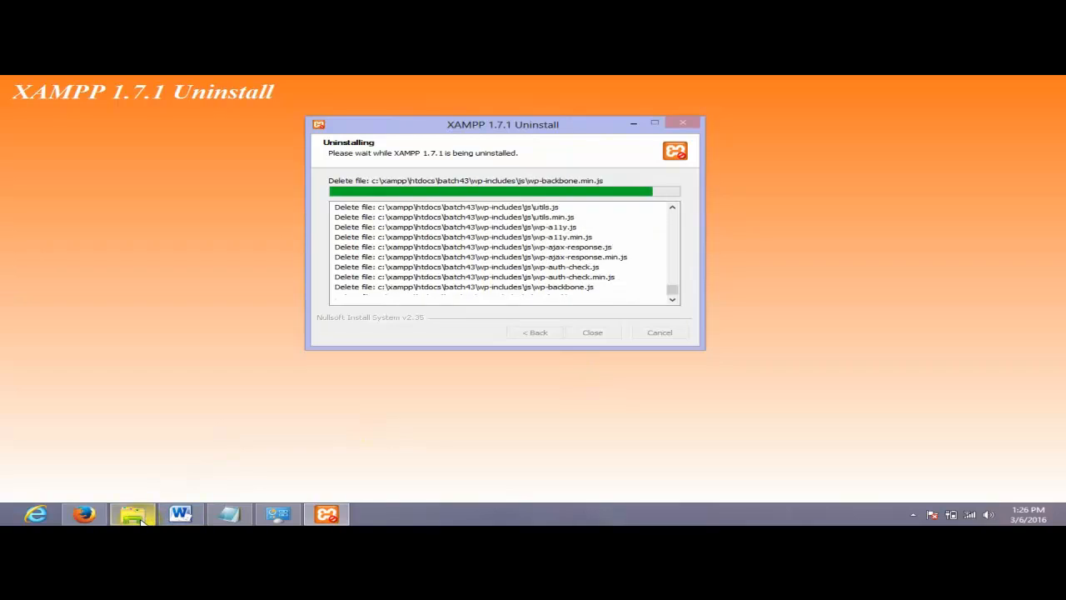
click(180, 514)
scroll(544, 236, down, 20)
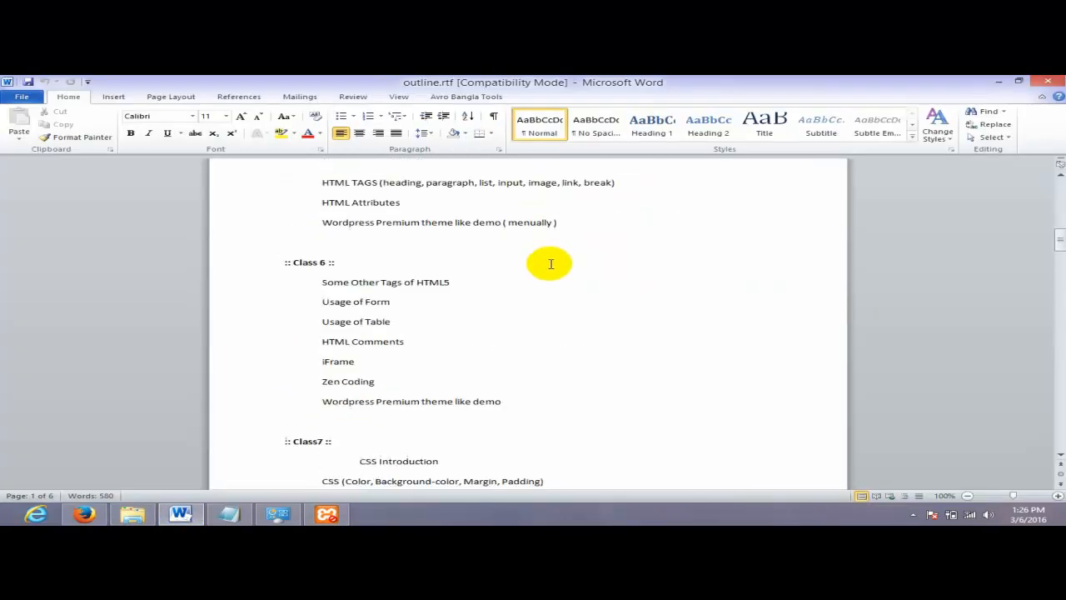
scroll(546, 274, down, 10)
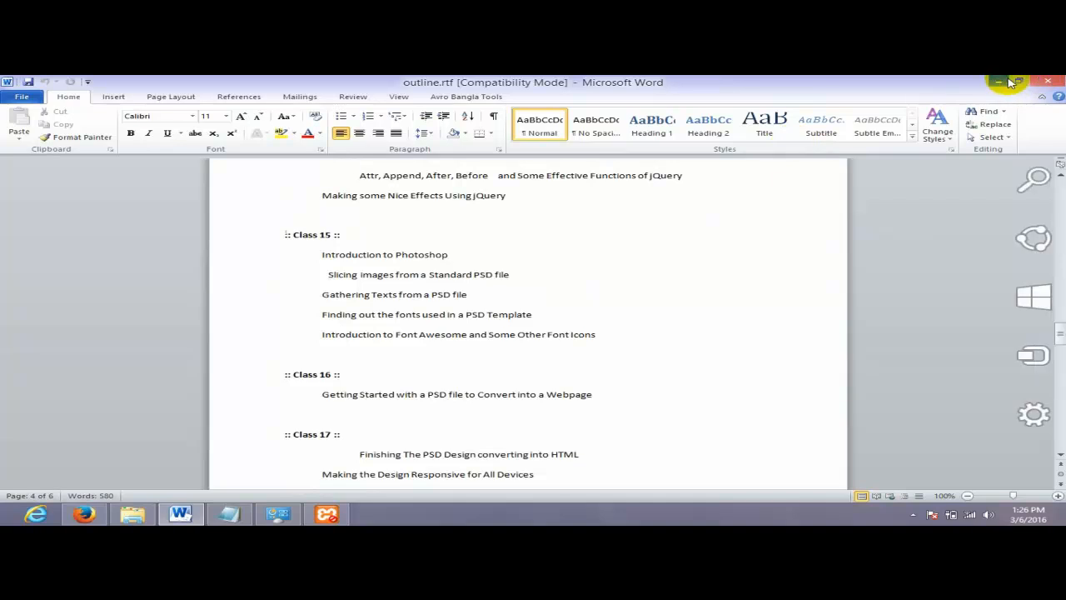
click(1048, 81)
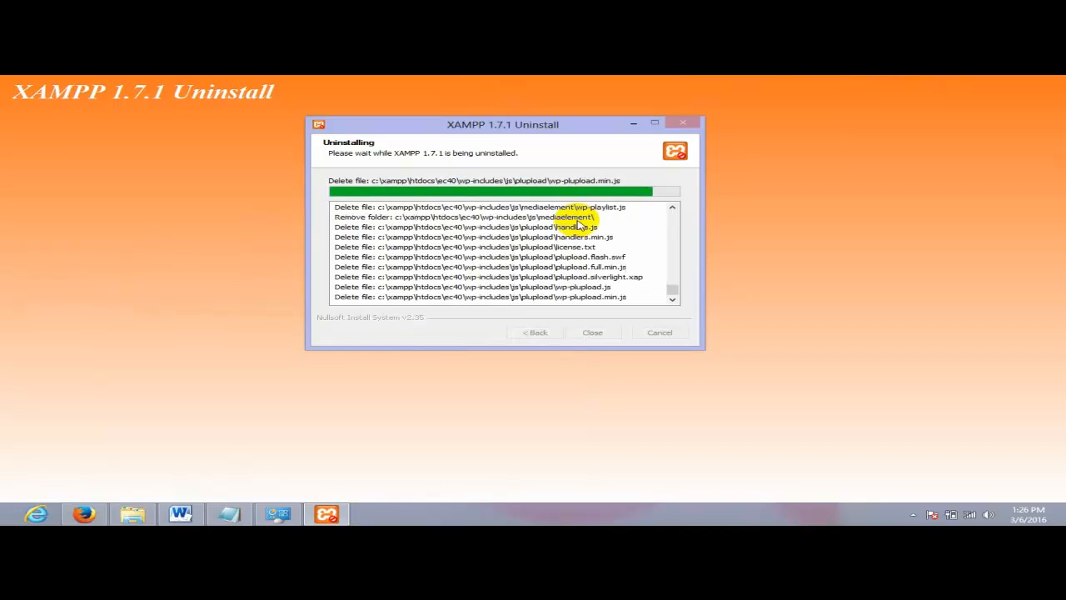
drag(483, 120, 533, 130)
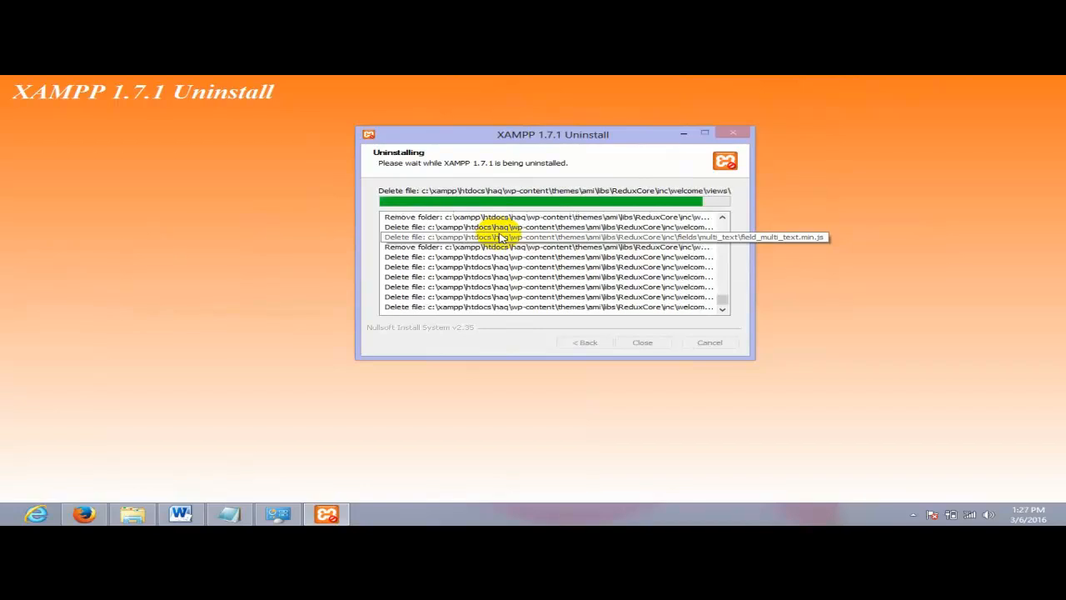
drag(614, 138, 651, 130)
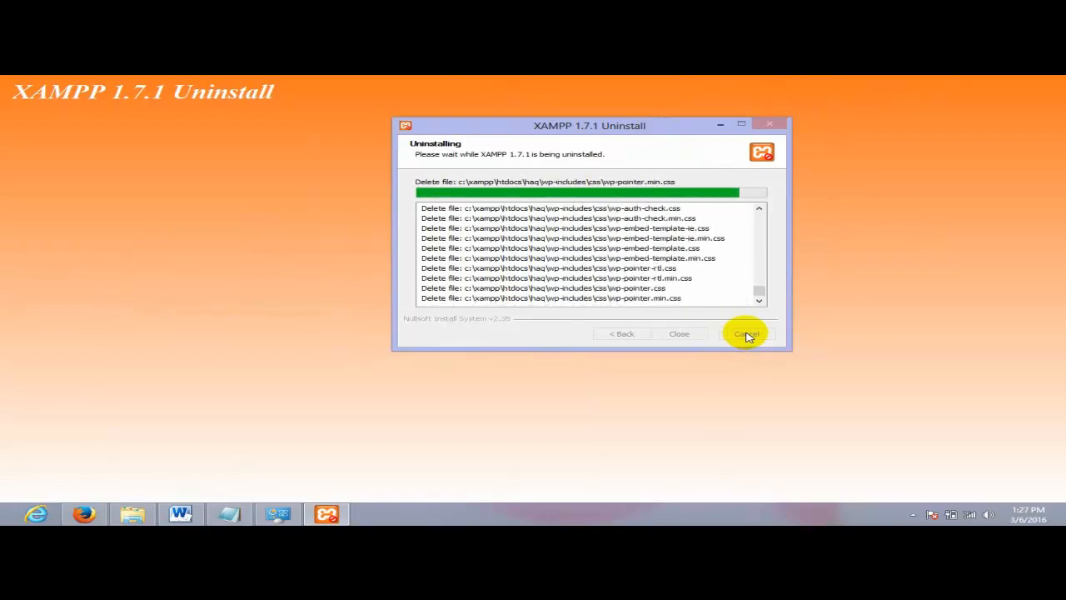
right_click(327, 514)
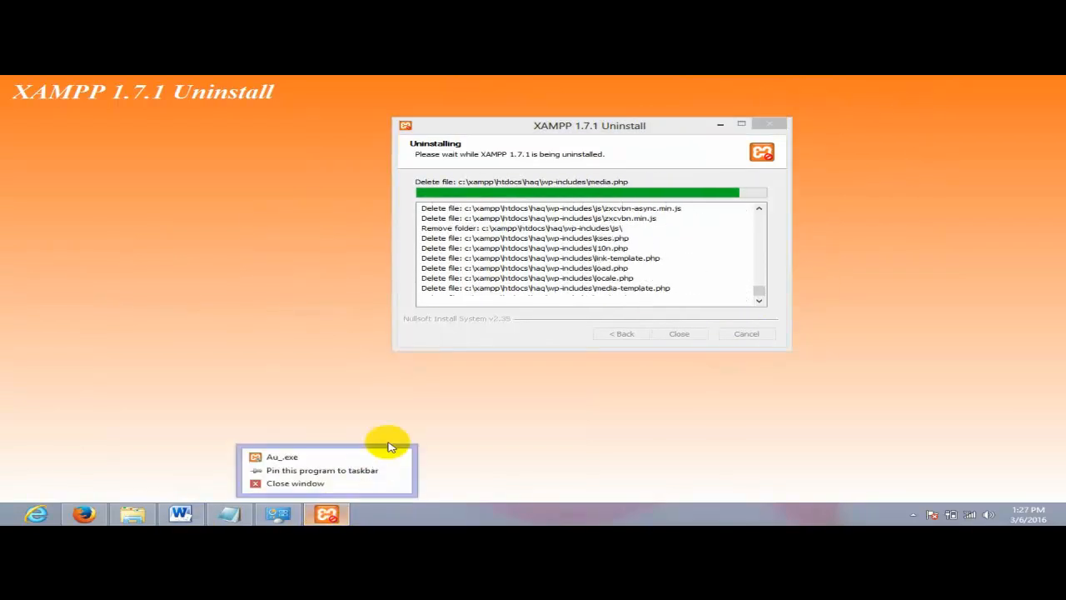
click(322, 485)
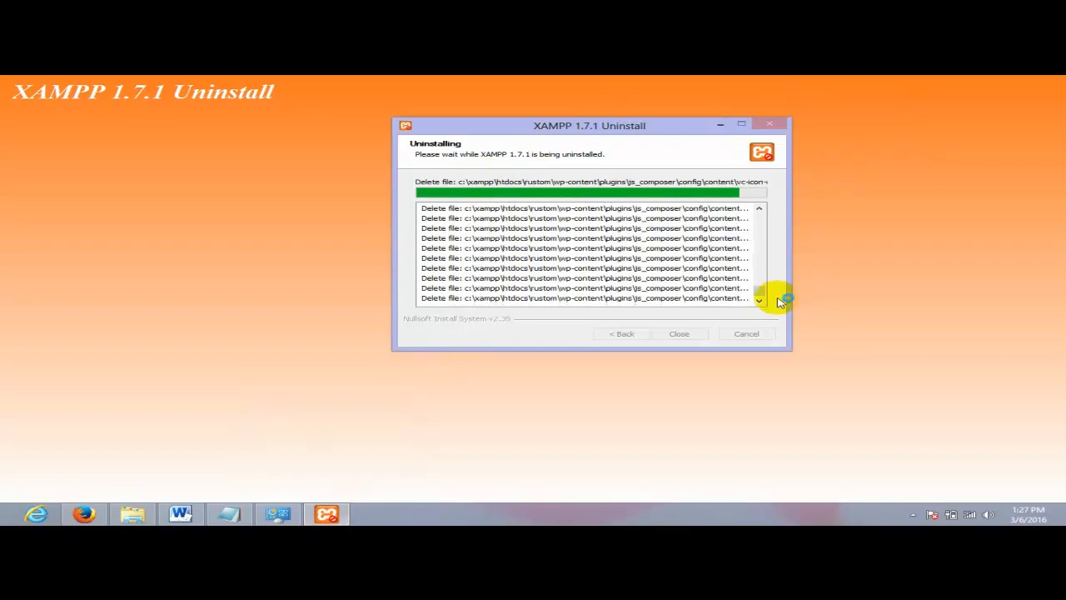
- End the Au_.exe uninstaller task in Task Manager and launch the XAMPP 5.6.3 installer
key(ctrl+shift+Escape)
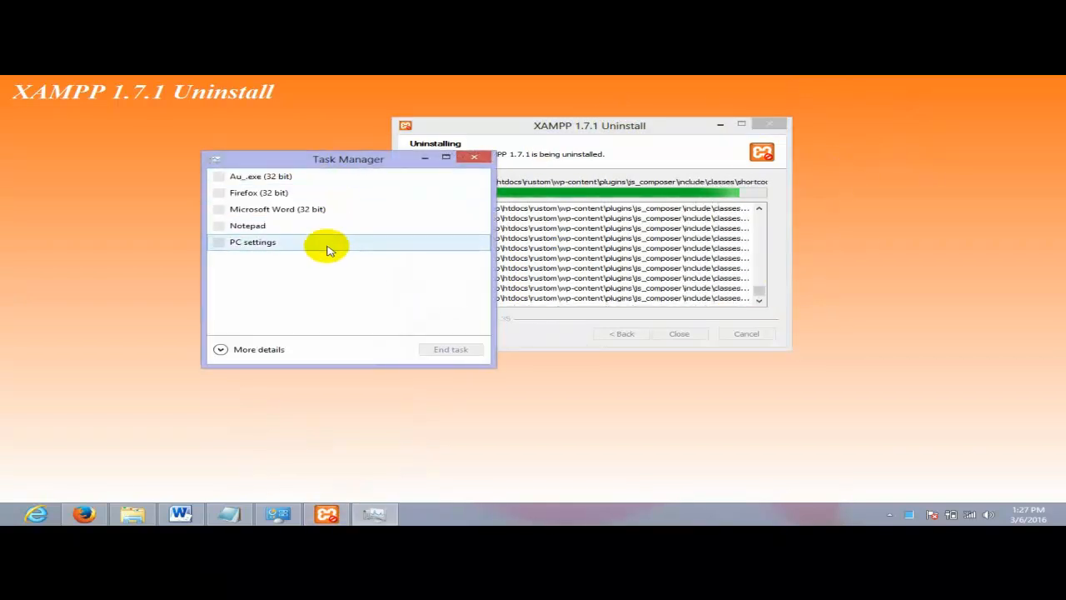
click(318, 177)
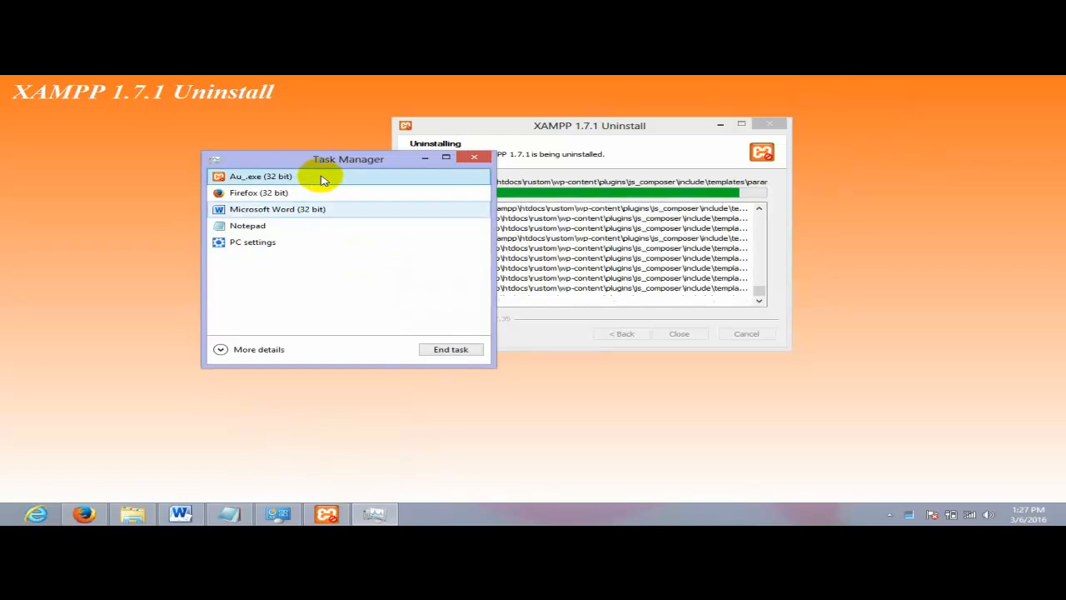
click(454, 348)
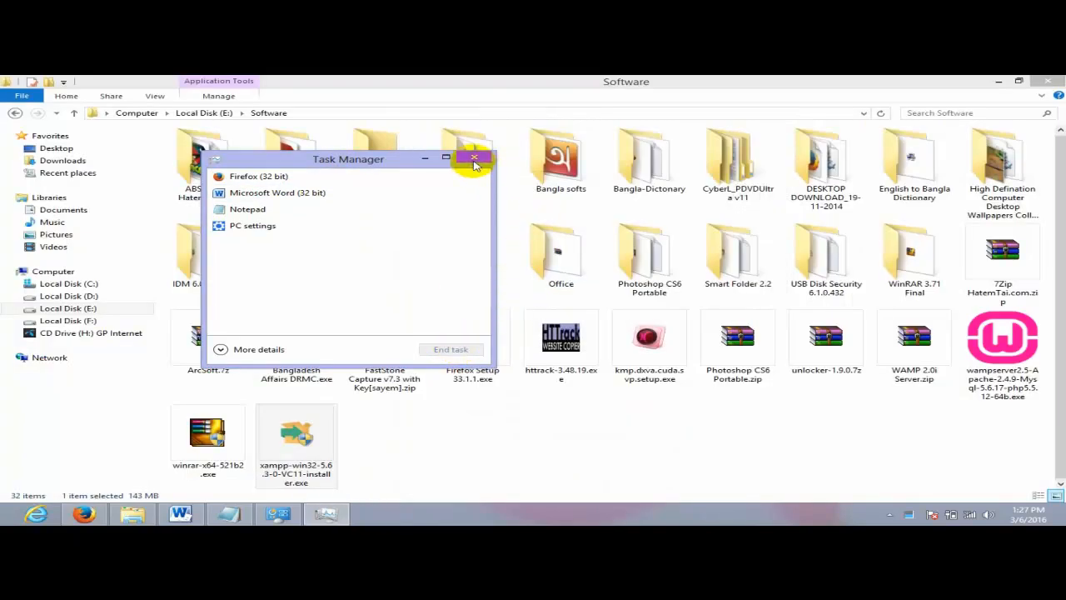
click(474, 158)
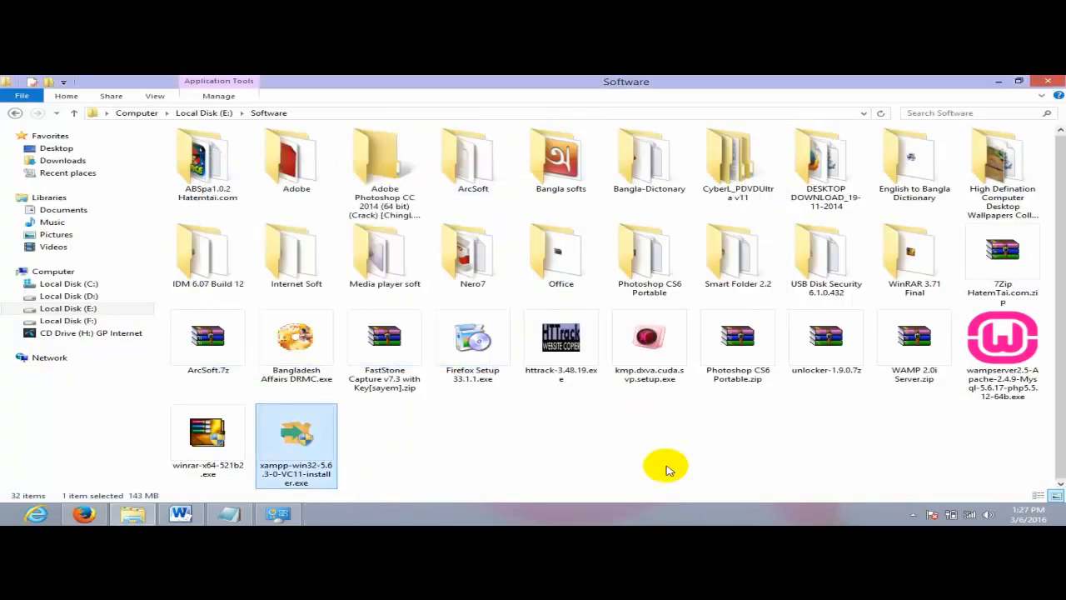
double_click(305, 450)
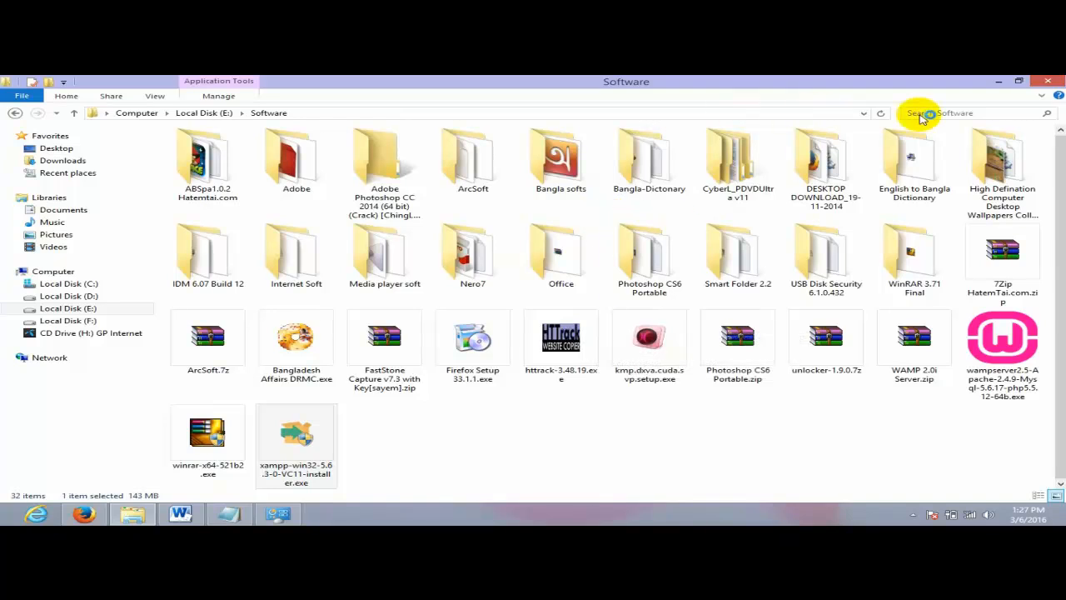
click(999, 81)
- Close Programs and Features, refresh the desktop, and continue past the installer's antivirus warning
click(1048, 81)
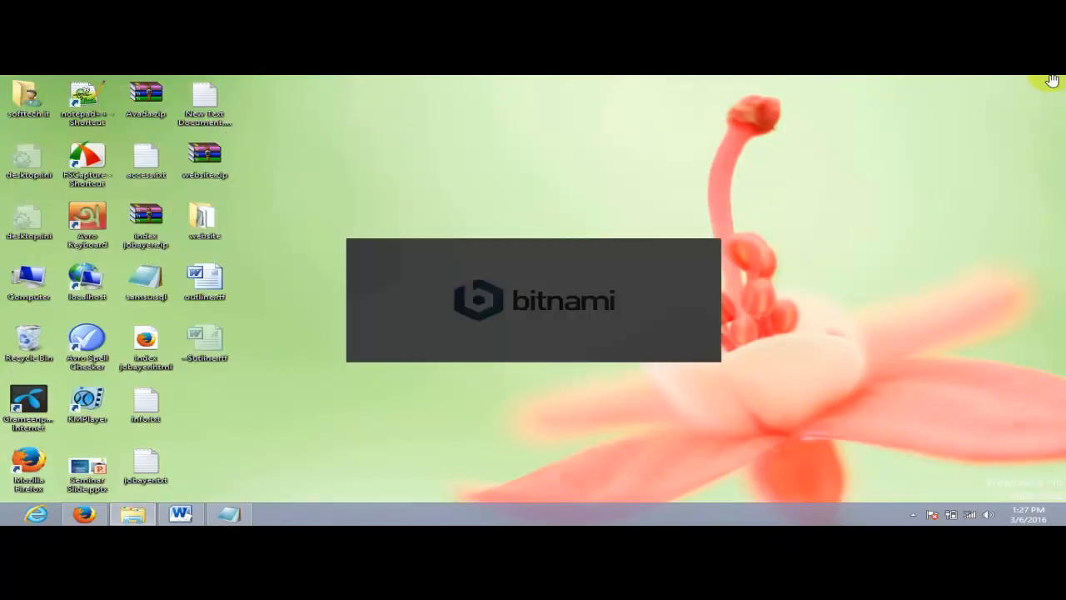
right_click(550, 104)
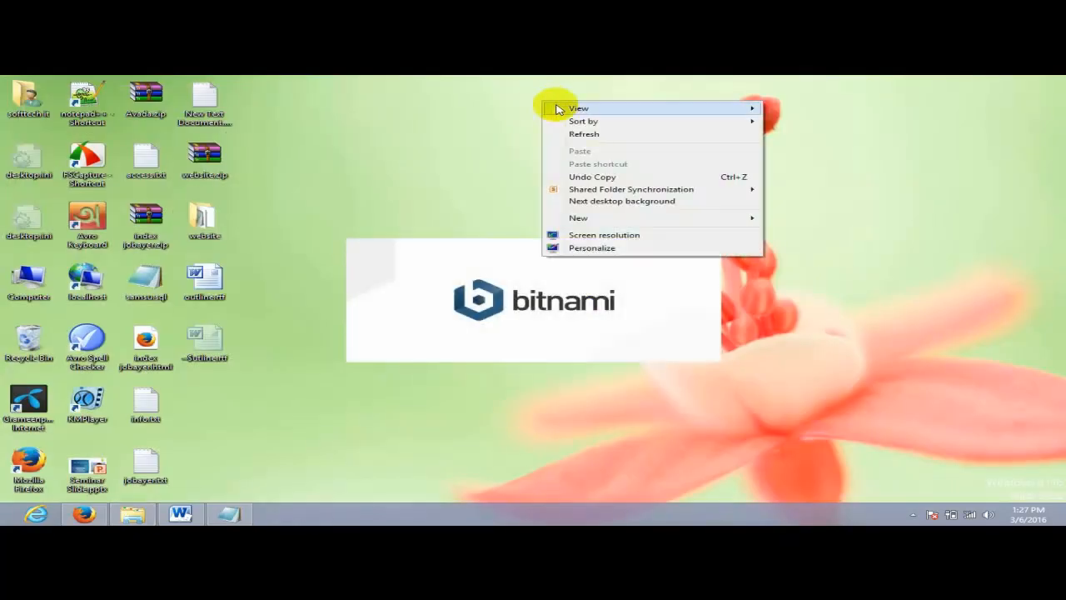
click(605, 135)
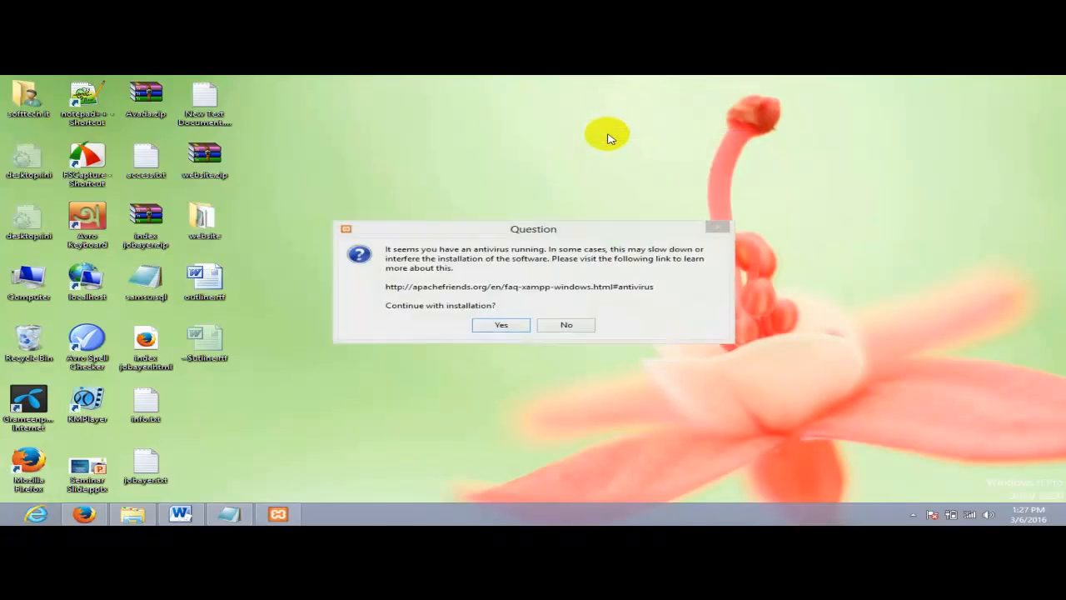
click(498, 325)
- Advance through welcome and default components to C:\xampp, then dismiss the folder-not-empty warning
click(535, 312)
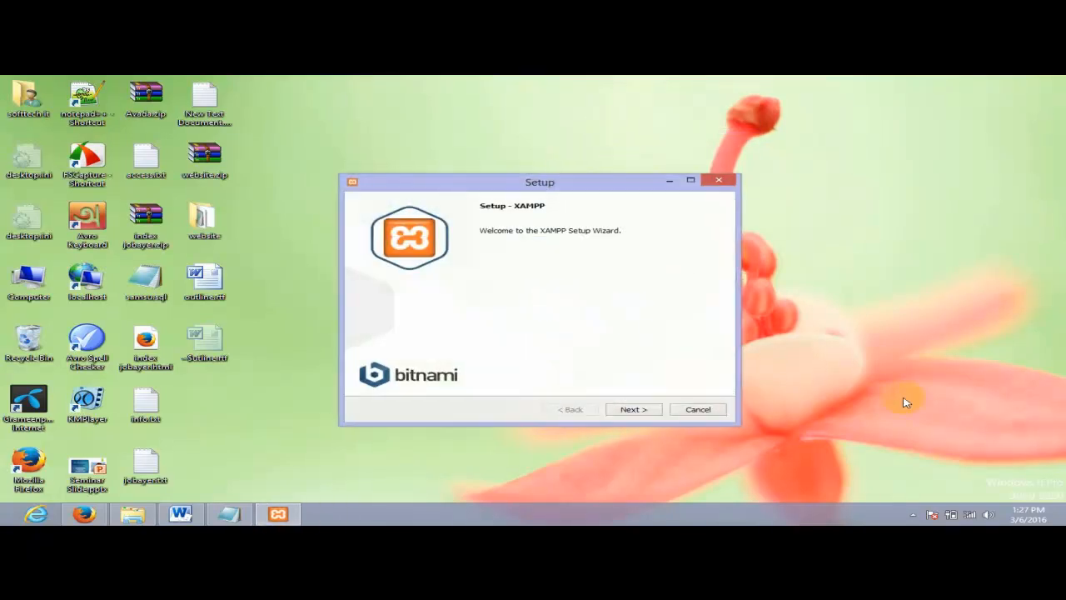
click(632, 409)
click(634, 410)
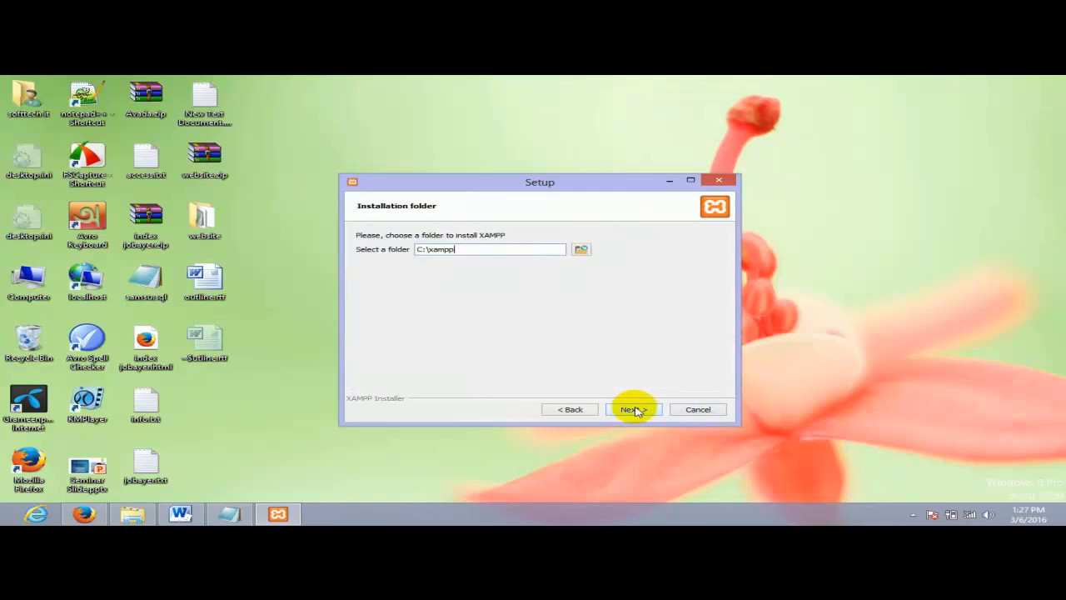
click(634, 410)
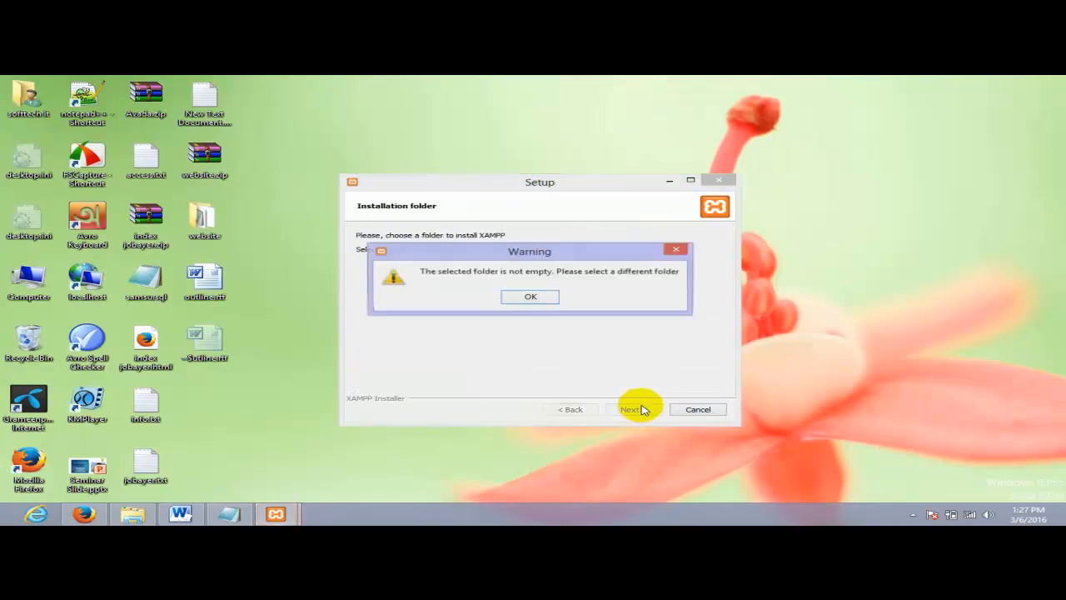
click(531, 295)
- Delete the old xampp folder from Local Disk (C:) in File Explorer, sending it to the Recycle Bin
mouse_move(410, 249)
mouse_down()
mouse_move(476, 251)
mouse_move(411, 254)
mouse_up()
drag(481, 249, 396, 248)
click(12, 517)
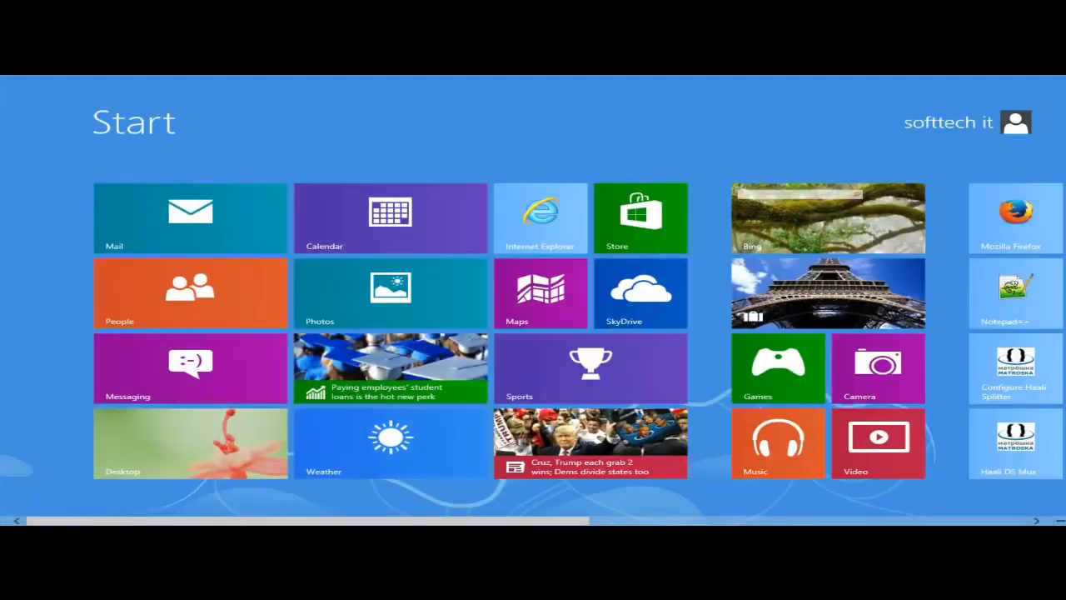
key(super)
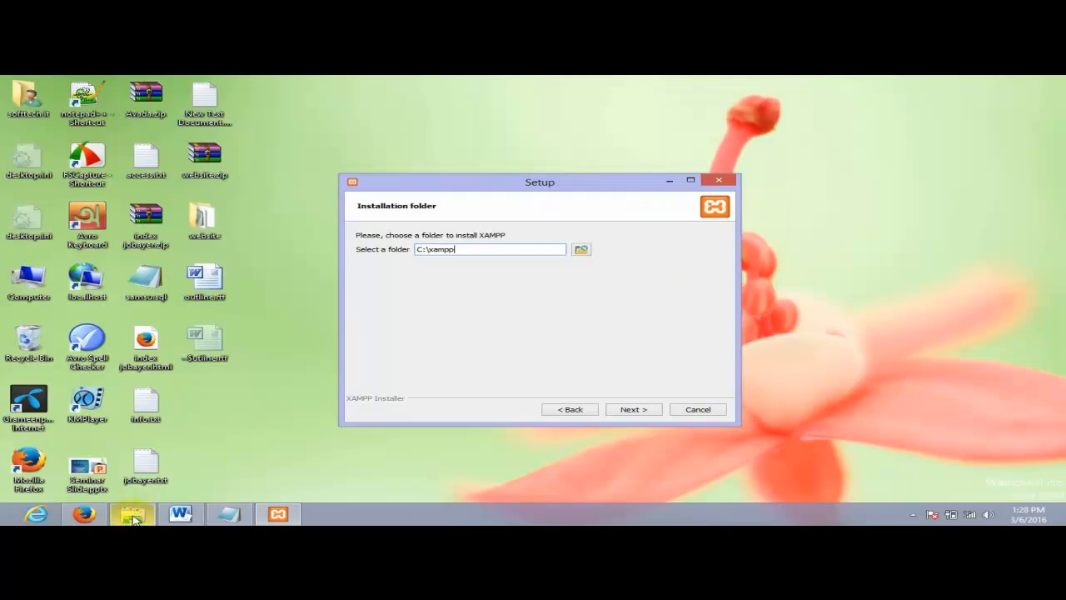
click(131, 516)
click(92, 283)
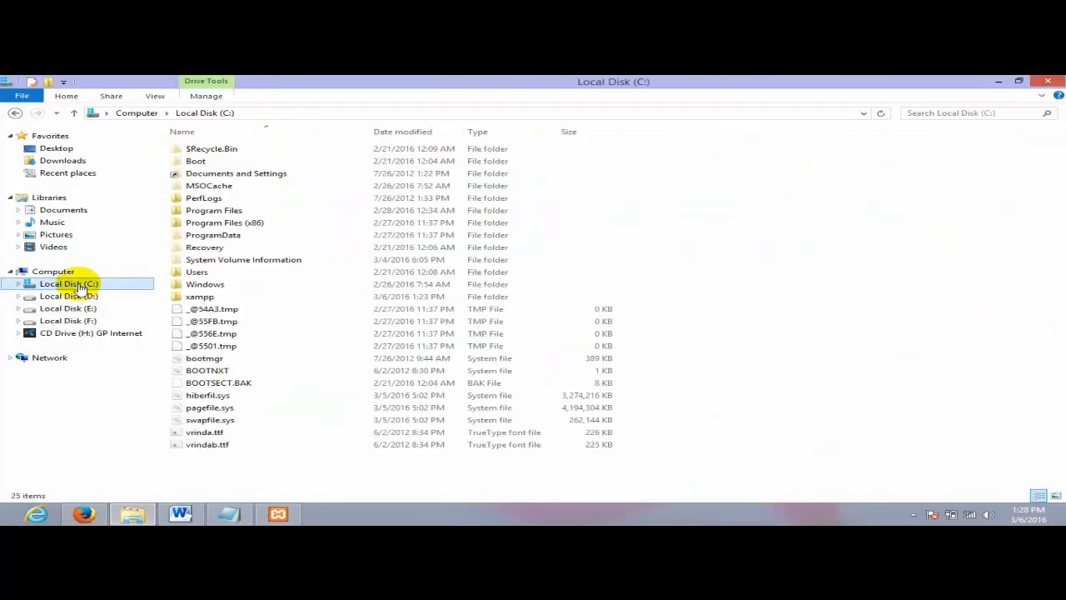
click(198, 296)
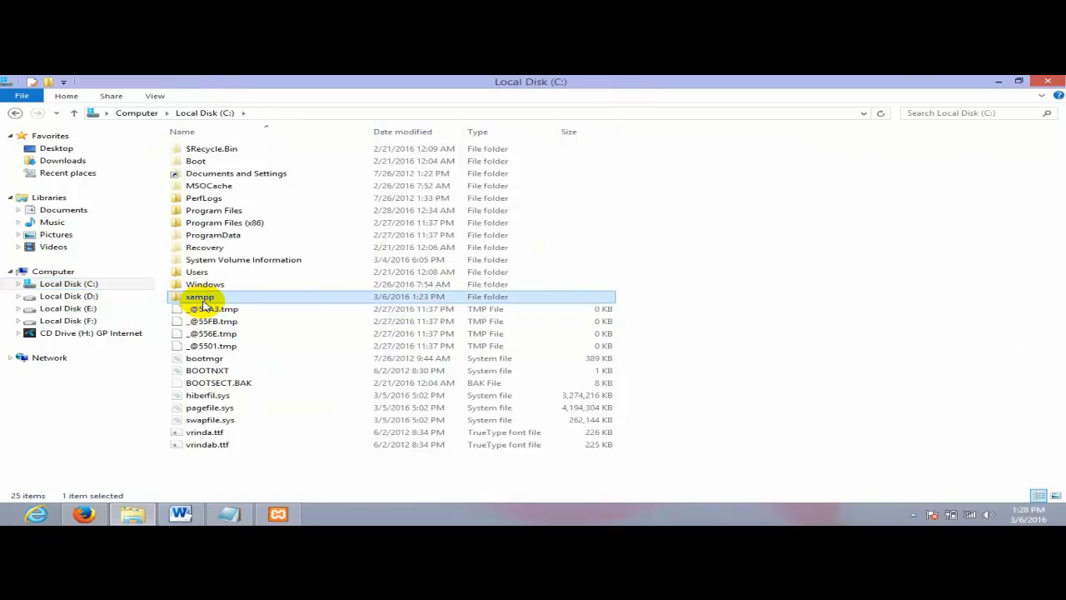
key(Delete)
key(Return)
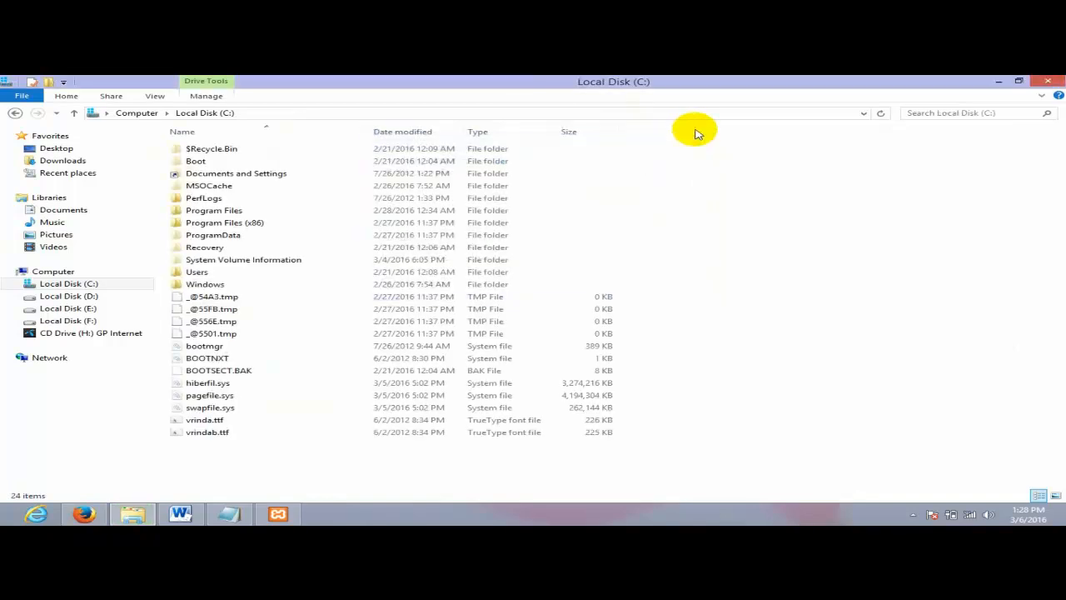
- Accept C:\xampp on the Installation folder page and continue past the Bitnami page
click(280, 515)
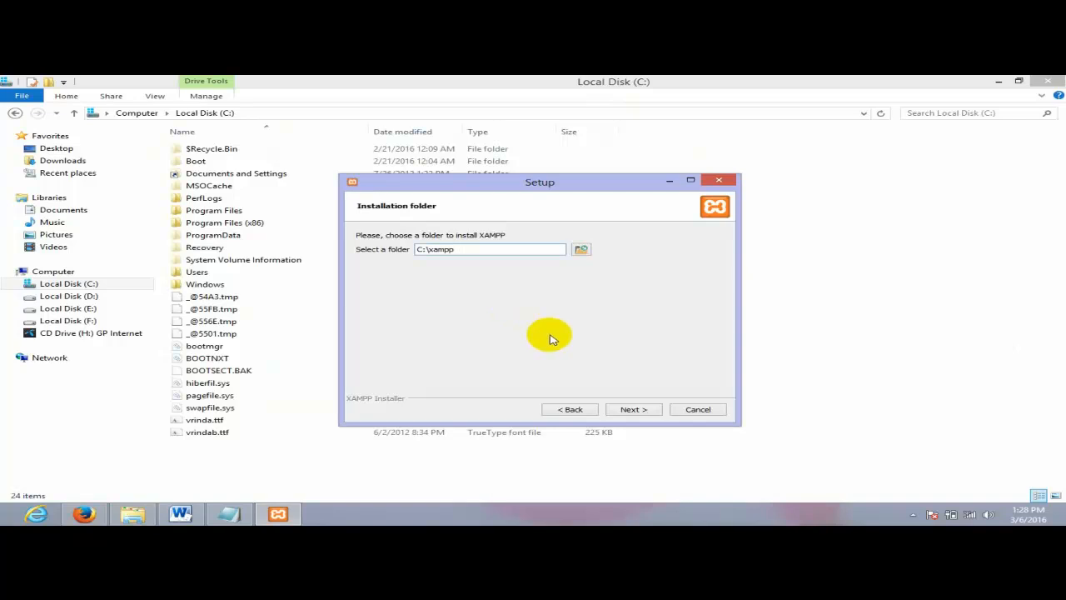
drag(543, 181, 534, 138)
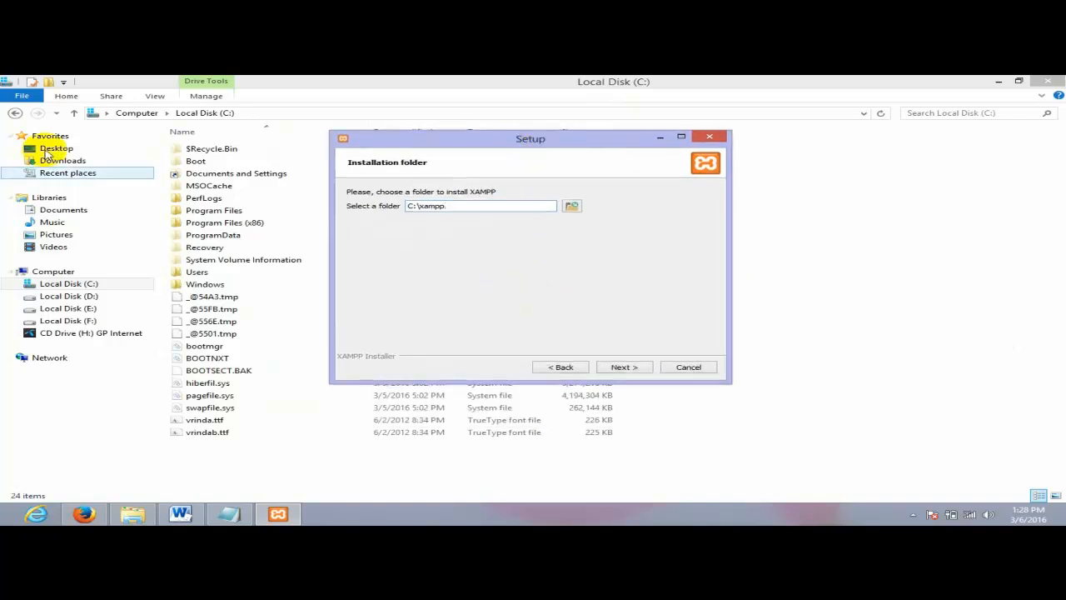
click(607, 369)
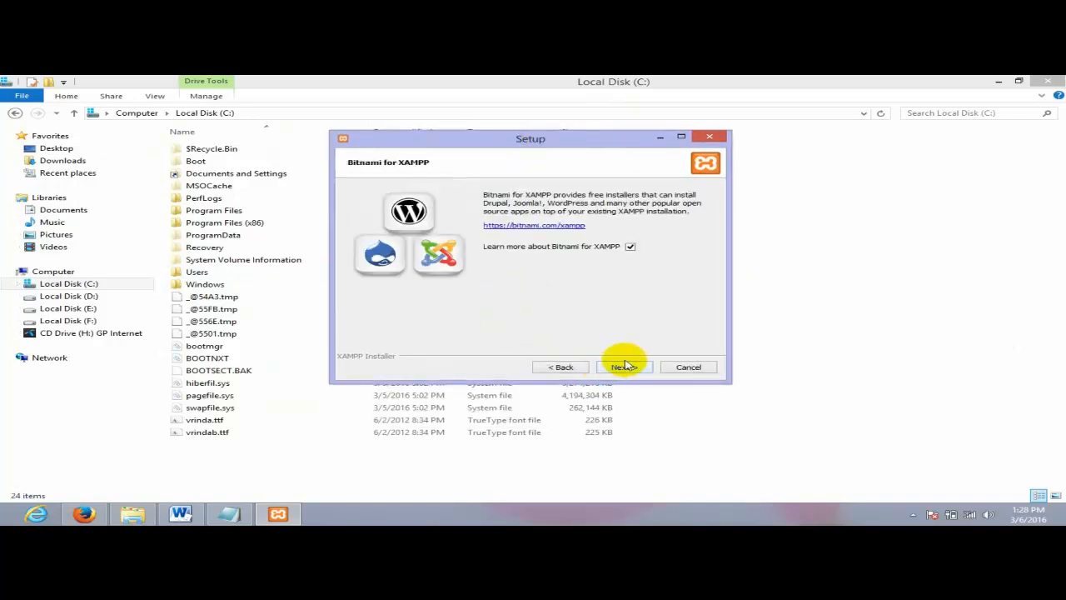
click(625, 368)
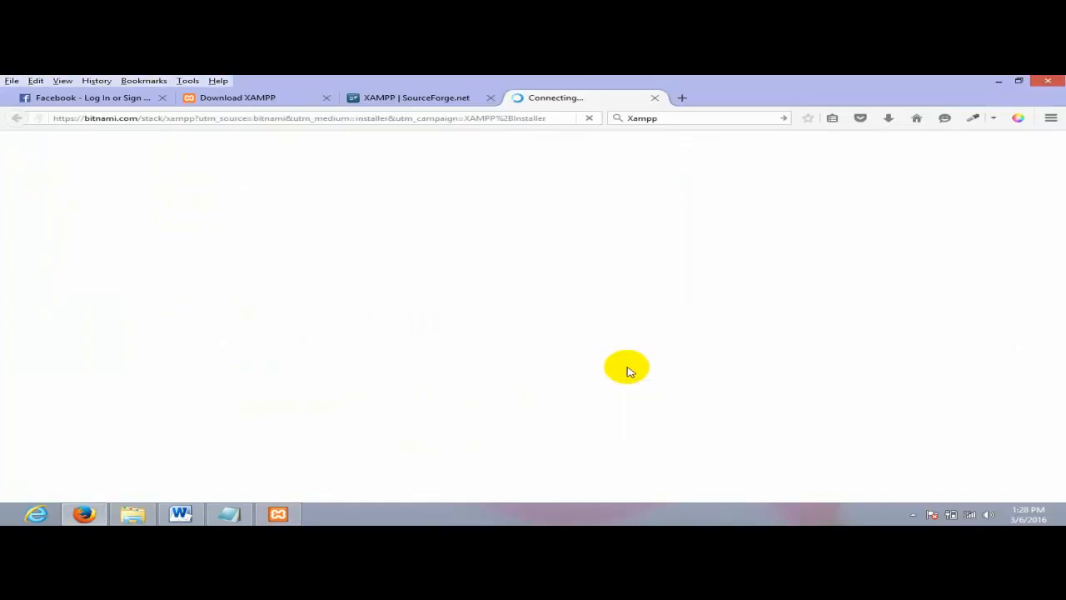
- Close the Bitnami tab and start the XAMPP installation from the ready-to-install page
click(655, 97)
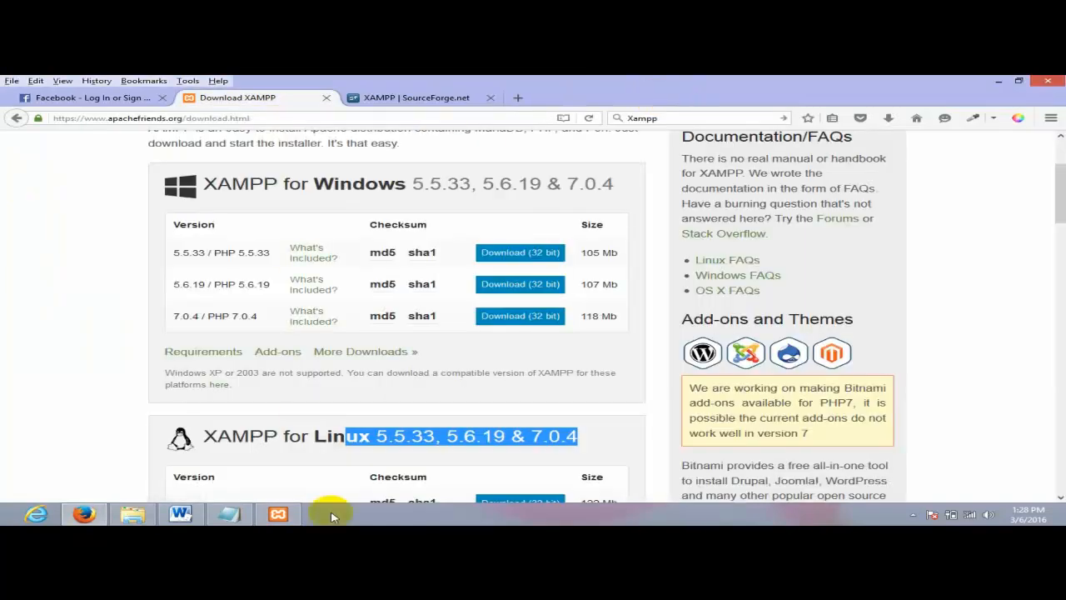
click(279, 516)
click(617, 366)
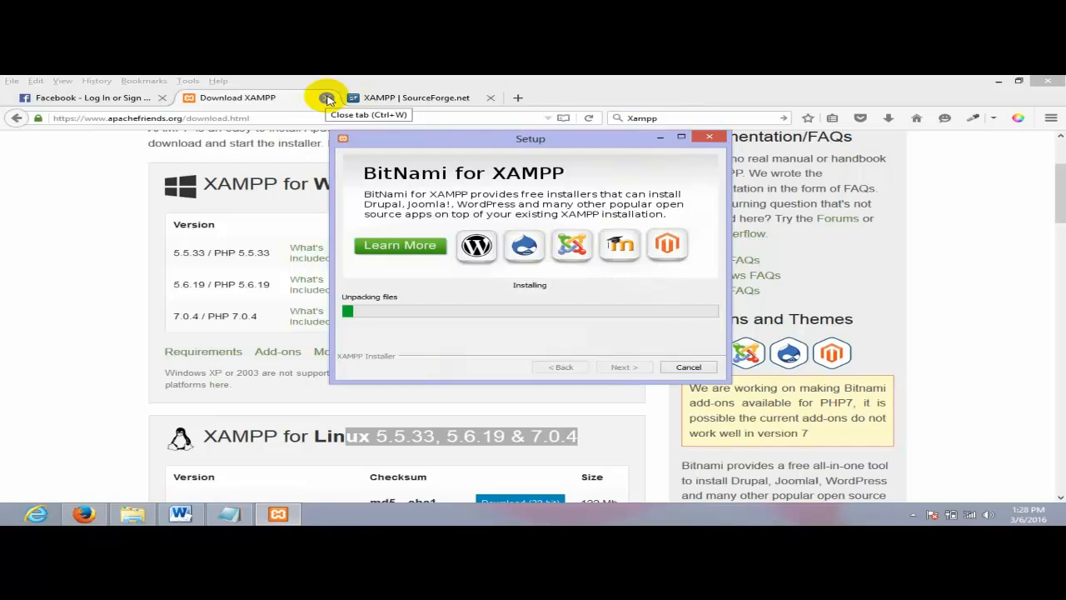
drag(523, 143, 456, 143)
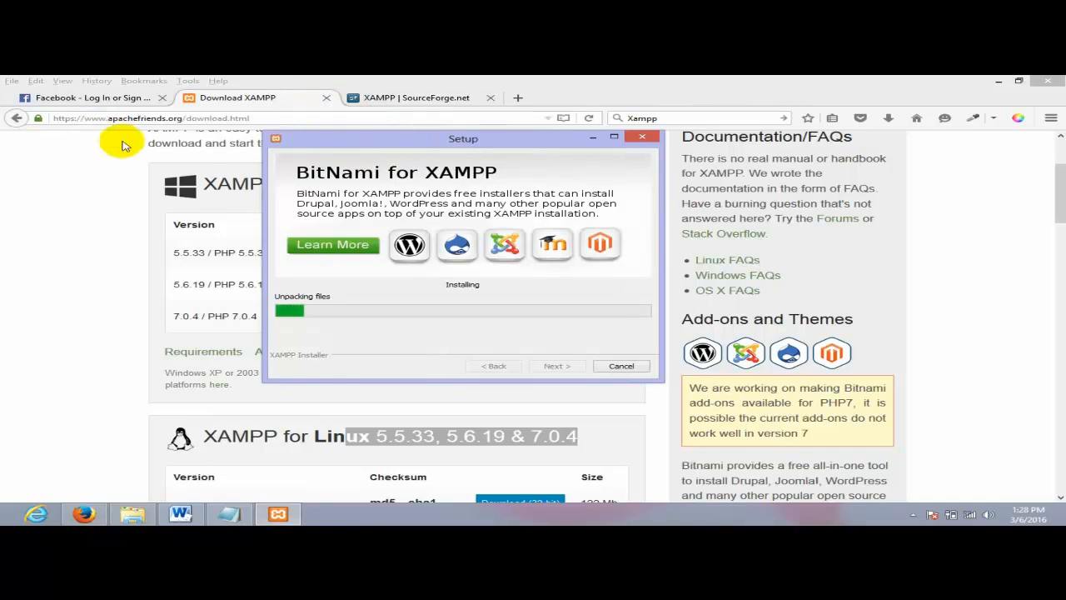
drag(423, 147, 503, 146)
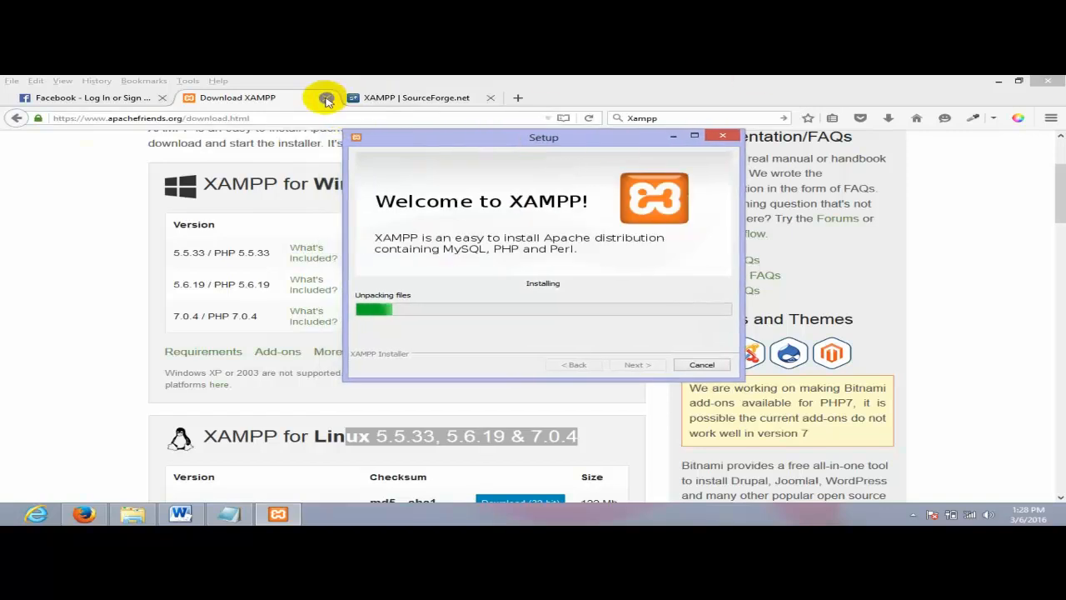
- Close Firefox's Download XAMPP tab and switch back to the Notepad notes
click(327, 100)
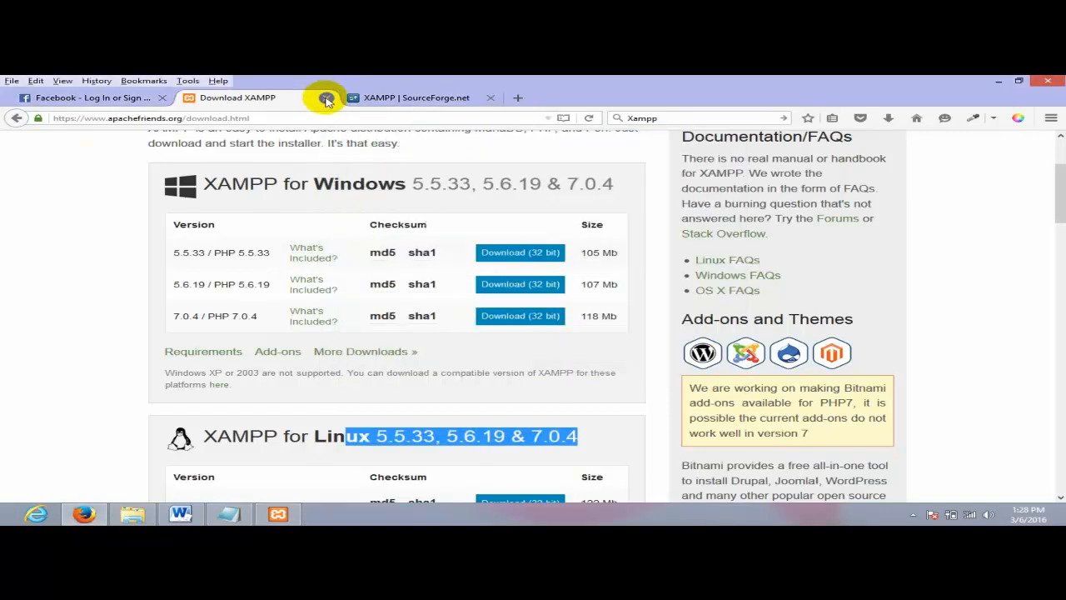
click(327, 100)
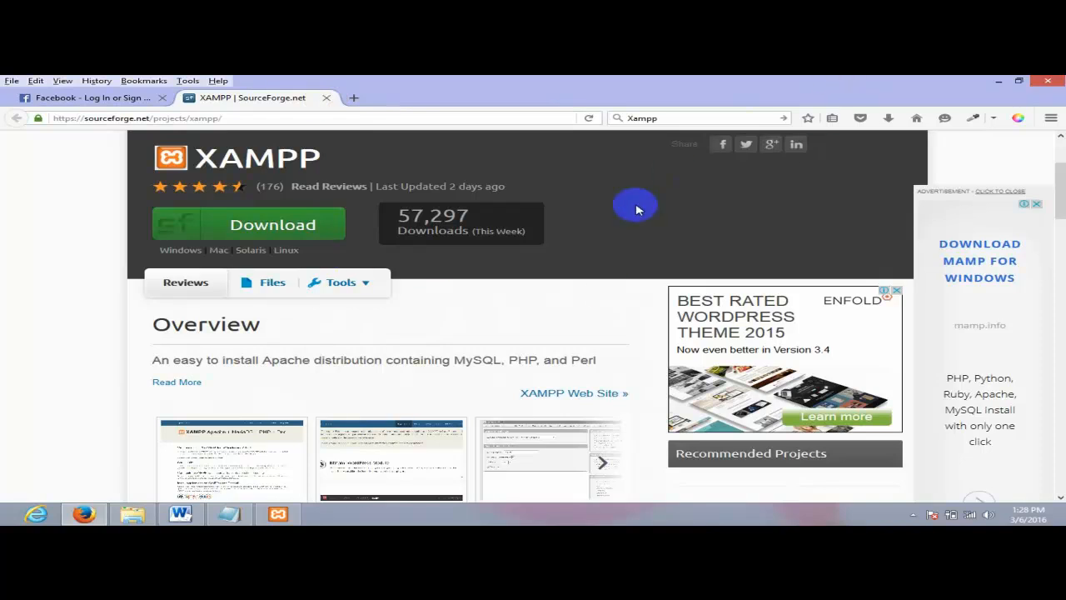
click(278, 514)
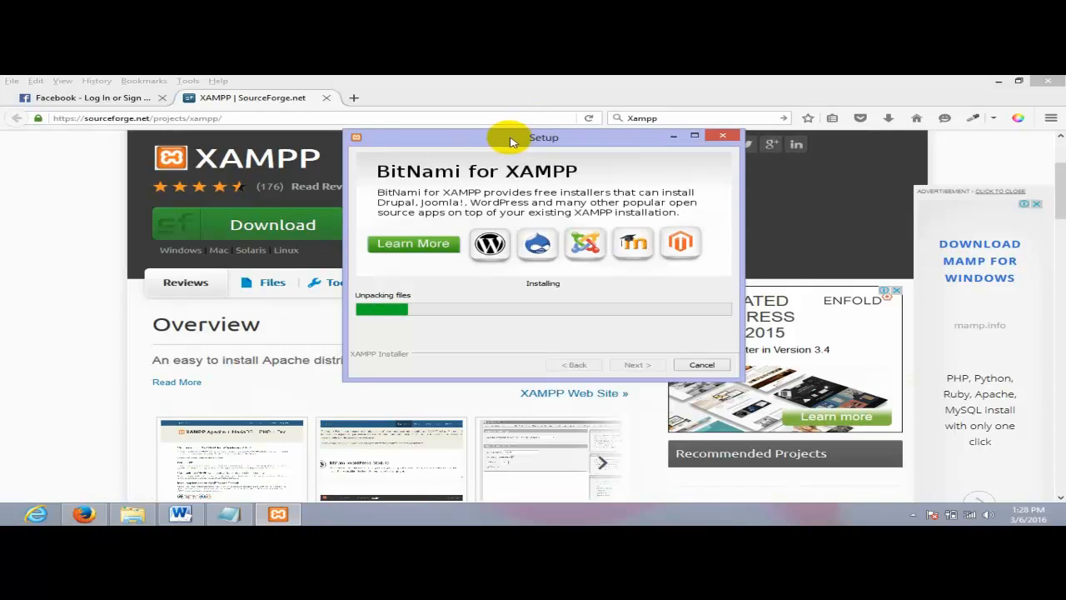
drag(509, 143, 1059, 146)
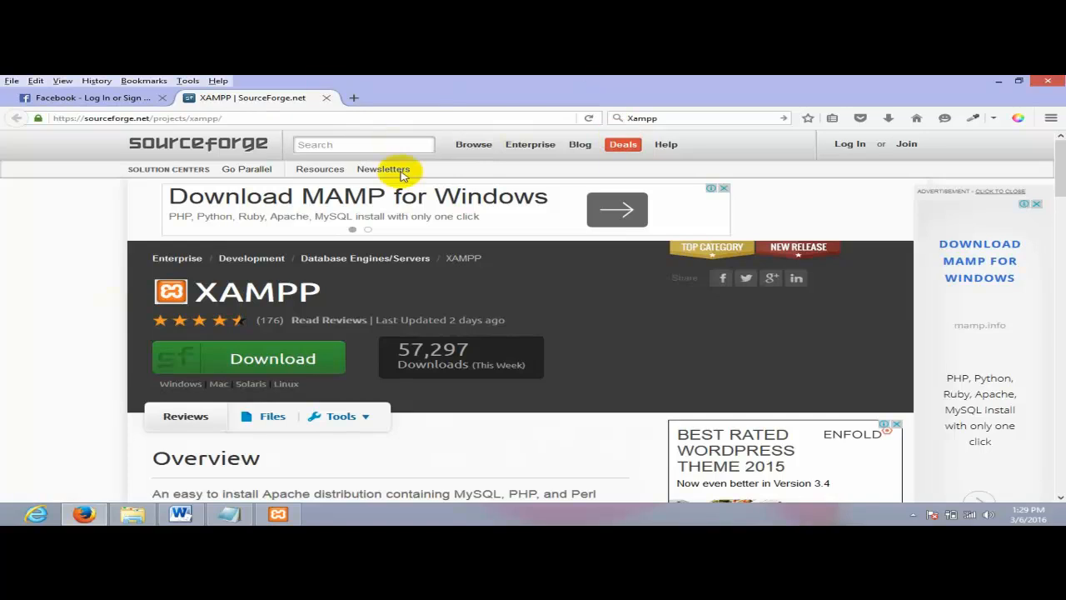
click(230, 514)
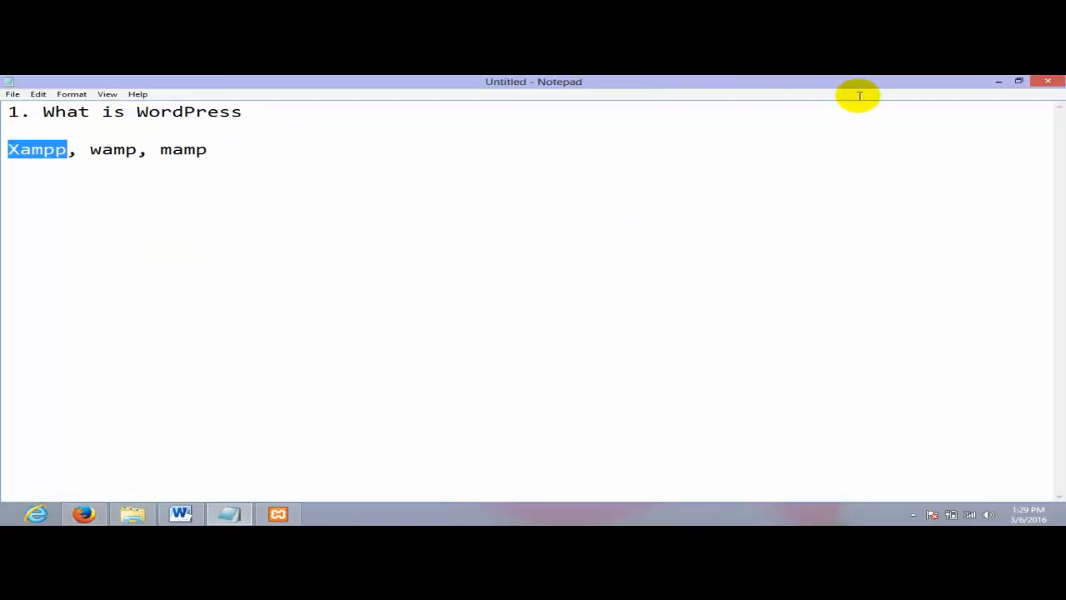
- Deselect 'Xampp' in Notepad and restore the XAMPP Setup window showing unpacking progress
click(334, 160)
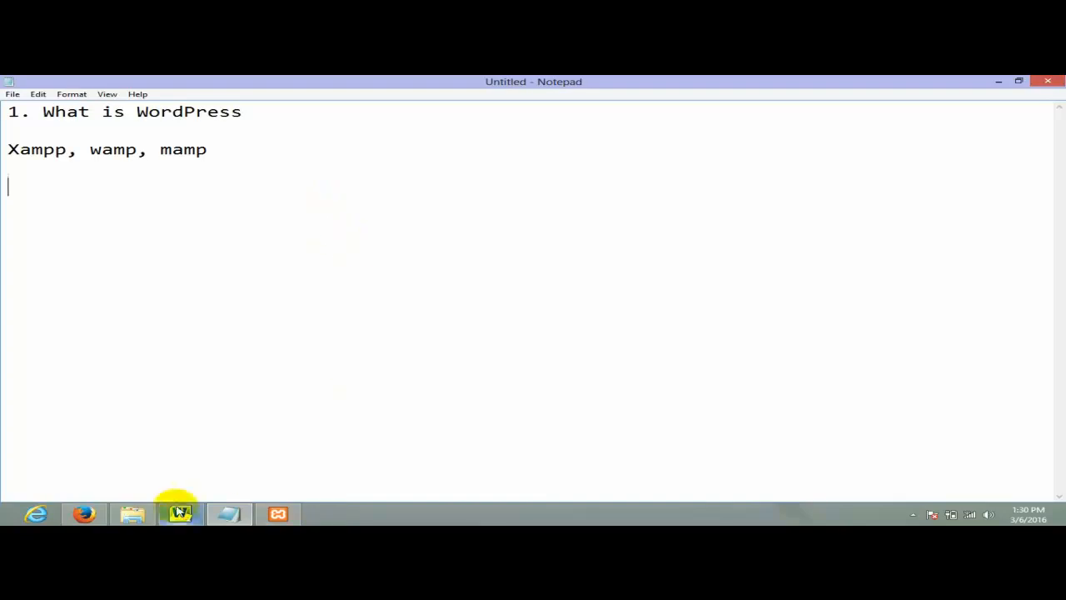
mouse_move(181, 518)
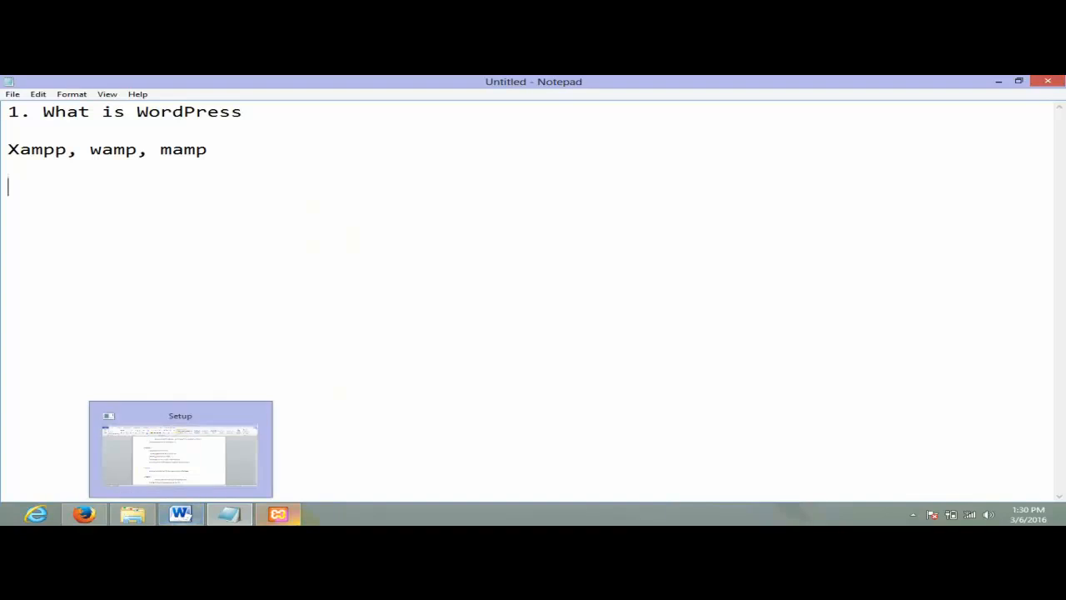
click(289, 518)
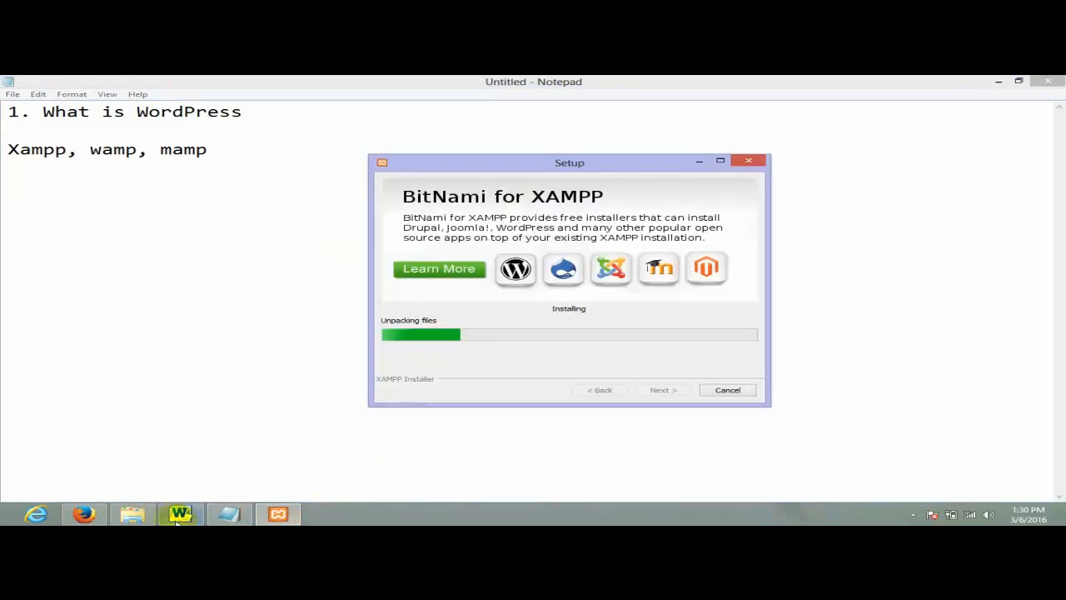
- Select and reselect the '1. What is WordPress' line in Notepad several times
click(275, 112)
drag(276, 112, 3, 106)
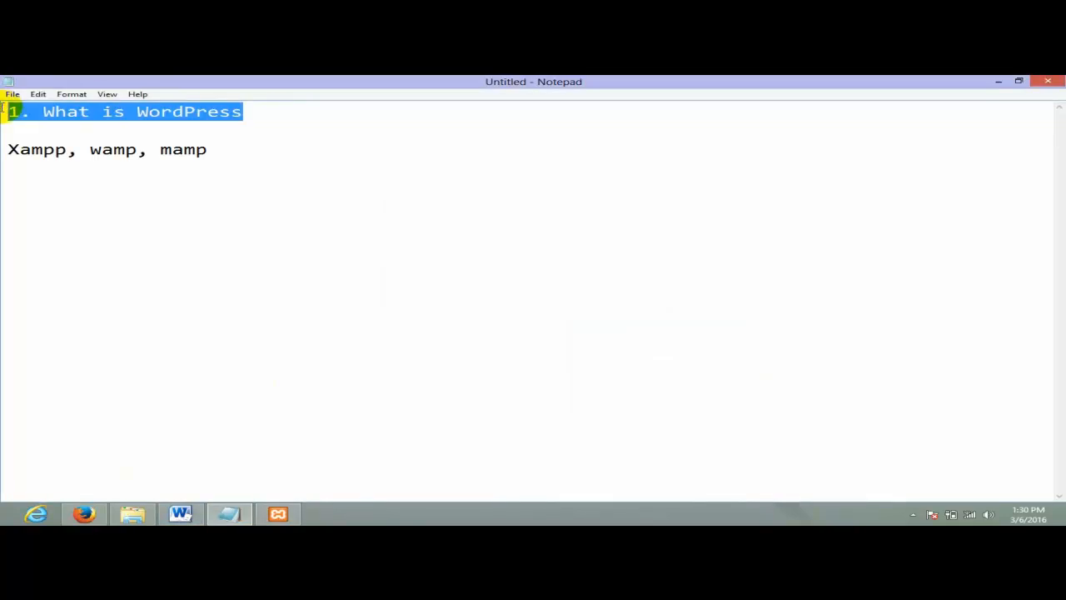
click(284, 119)
drag(283, 119, 3, 97)
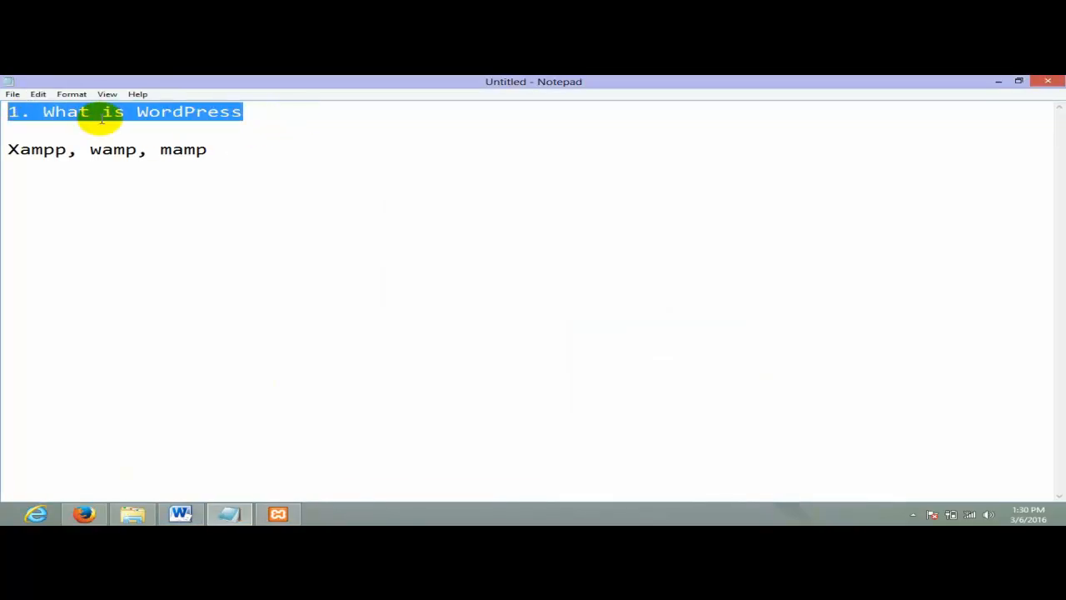
click(281, 122)
drag(281, 121, 3, 112)
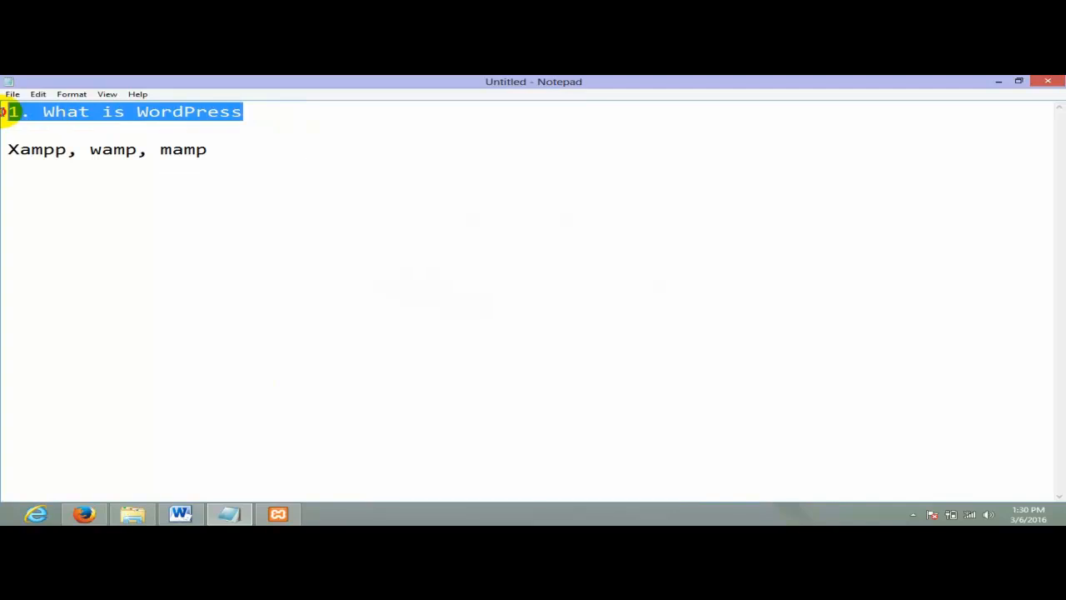
click(238, 112)
drag(238, 112, 6, 100)
click(179, 127)
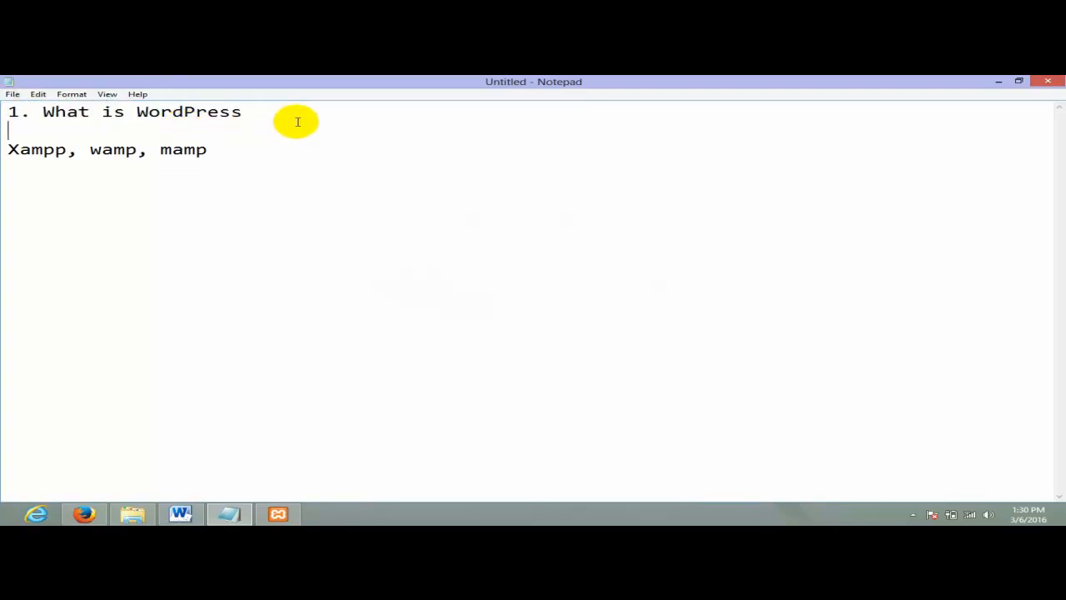
drag(291, 122, 32, 110)
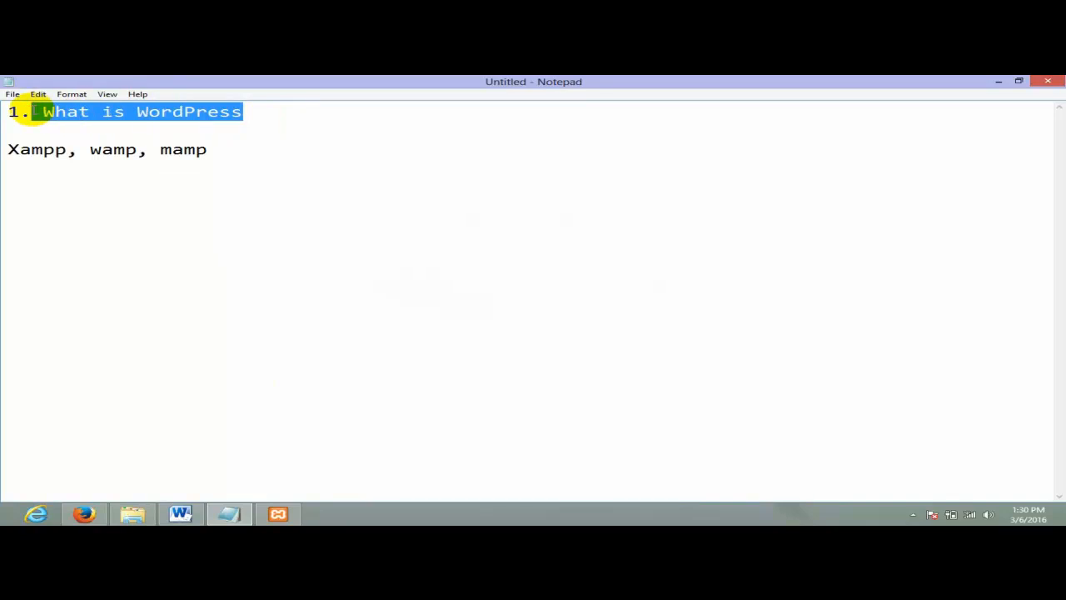
click(317, 129)
drag(331, 124, 4, 100)
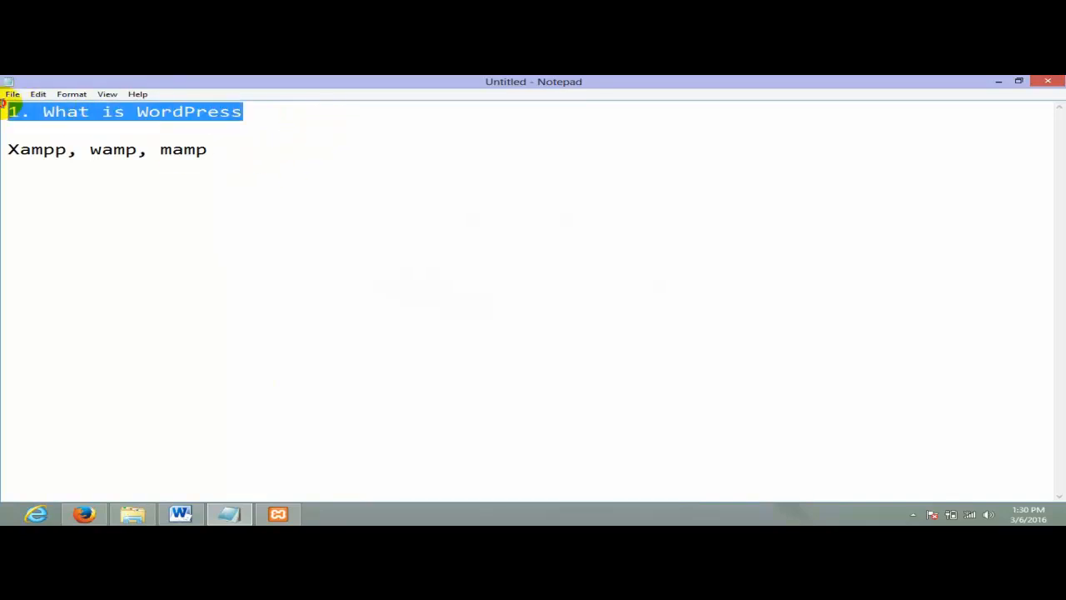
click(191, 143)
- Delete the 'Xampp, wamp, mamp' line and bring the XAMPP Setup window back in front
click(277, 514)
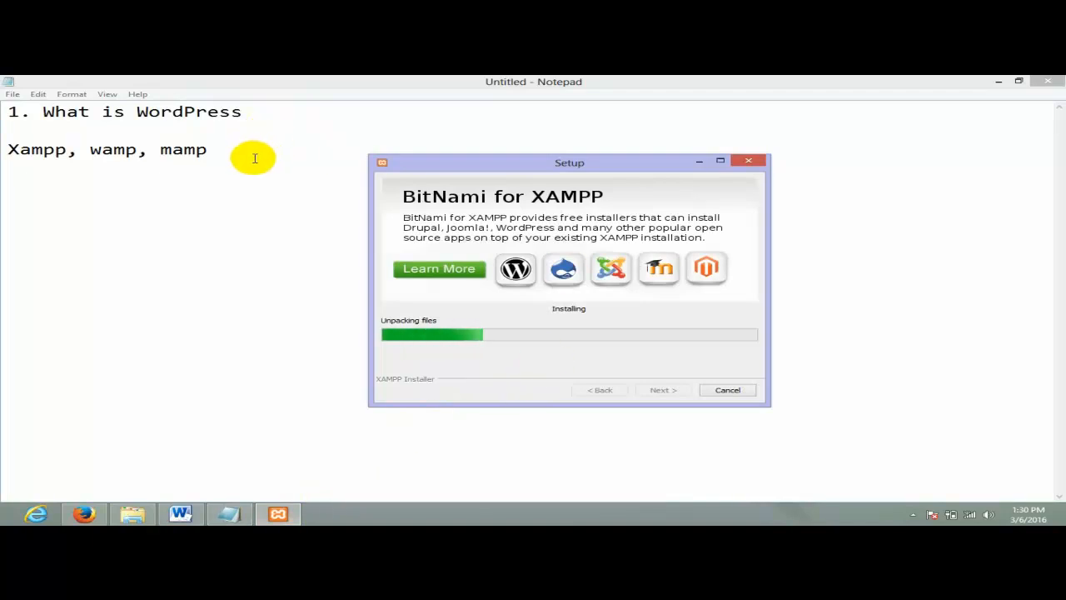
mouse_move(255, 158)
mouse_down()
mouse_move(8, 148)
mouse_move(250, 159)
mouse_up()
click(9, 150)
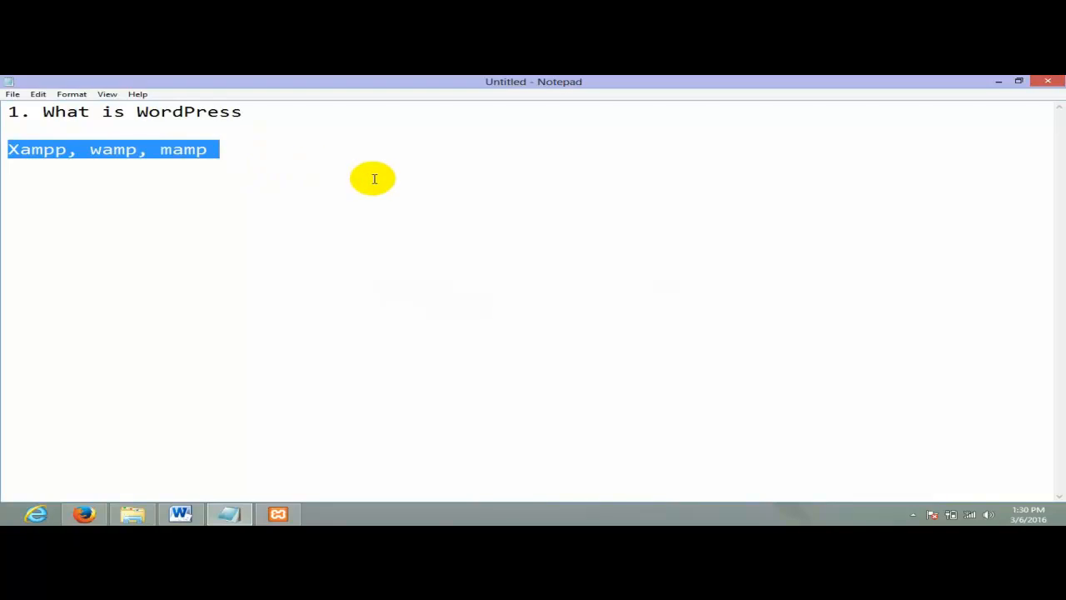
key(Delete)
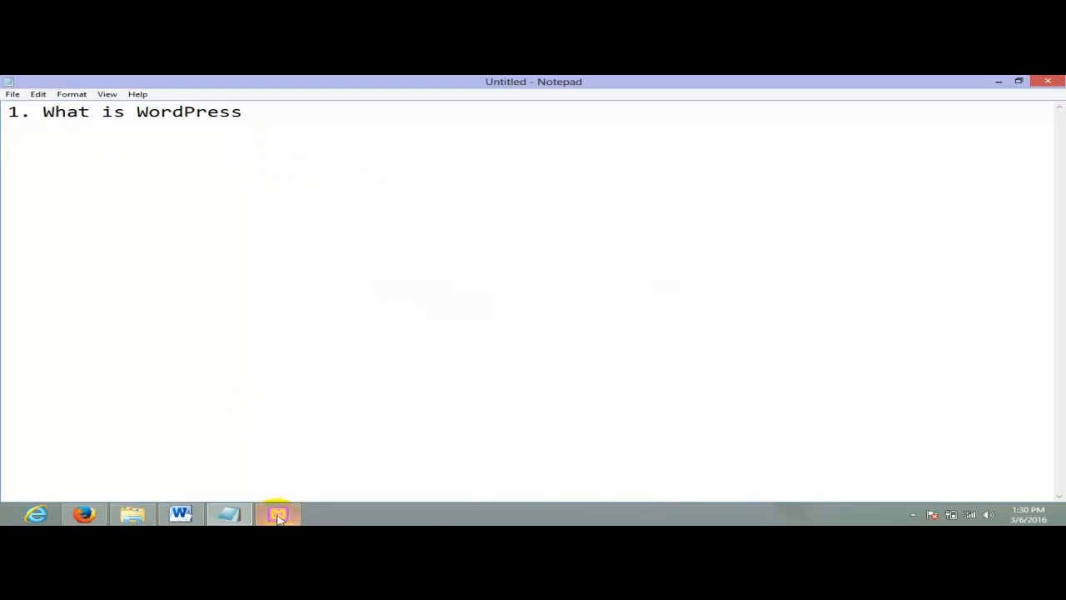
click(278, 513)
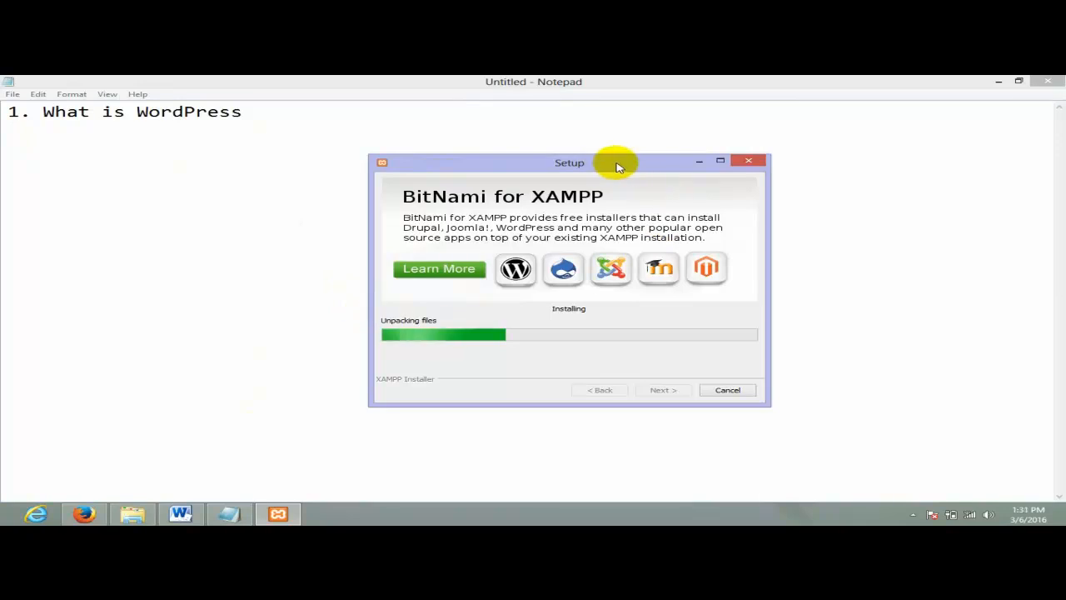
drag(614, 162, 648, 155)
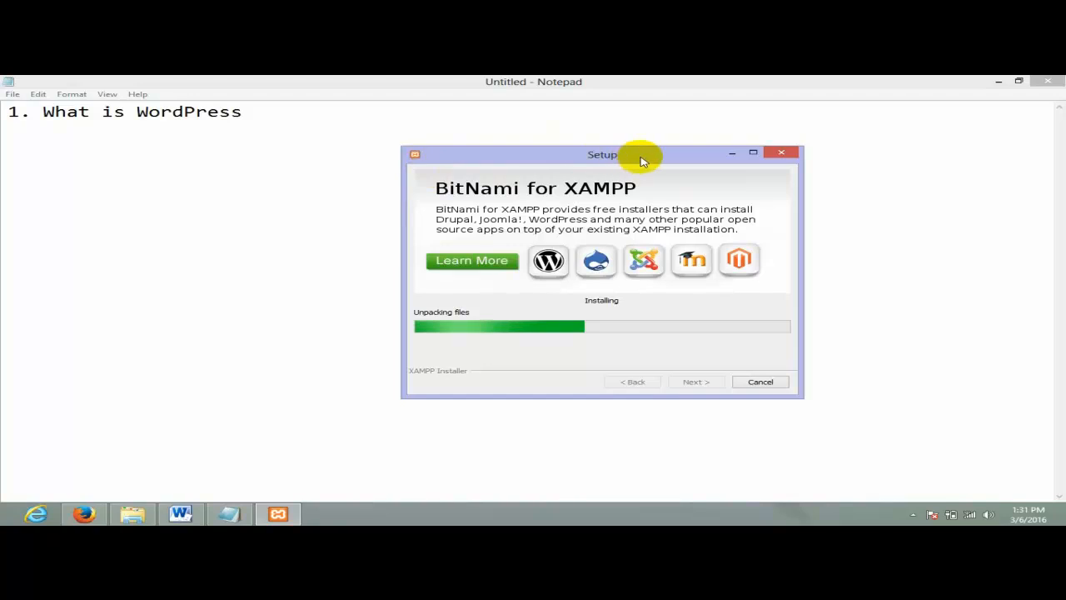
- Keep repositioning the Setup window while unpacking finishes and uninstaller creation reaches 25%
drag(642, 160, 578, 147)
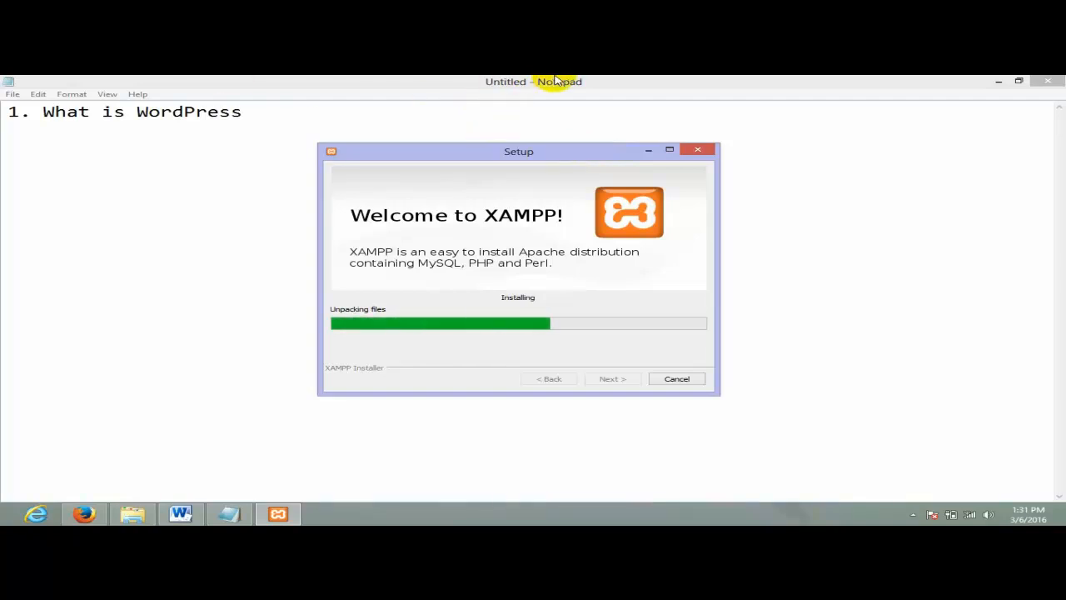
drag(580, 153, 542, 149)
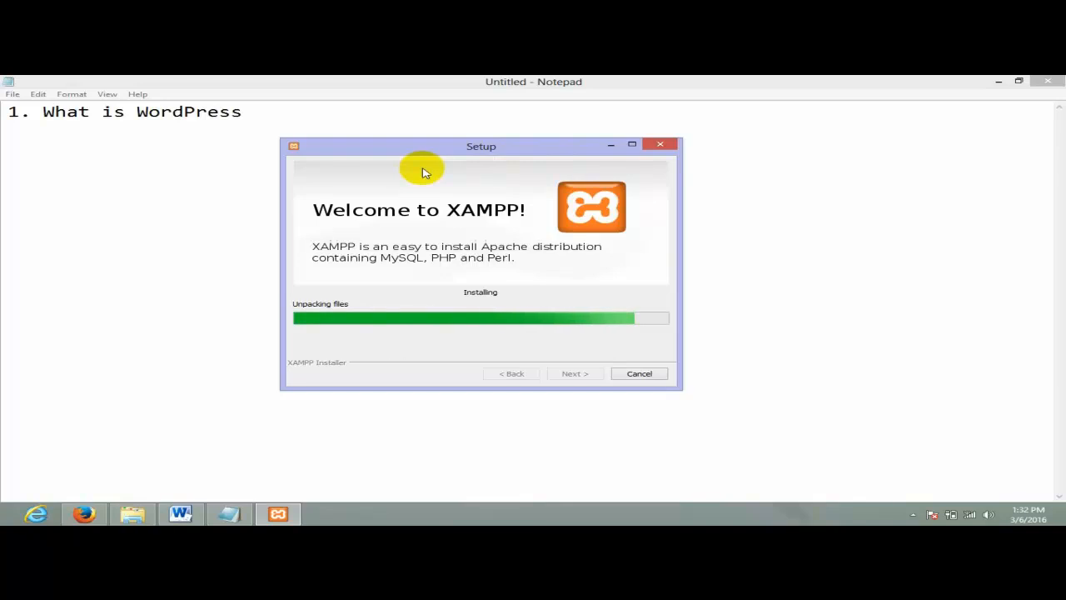
drag(409, 147, 439, 142)
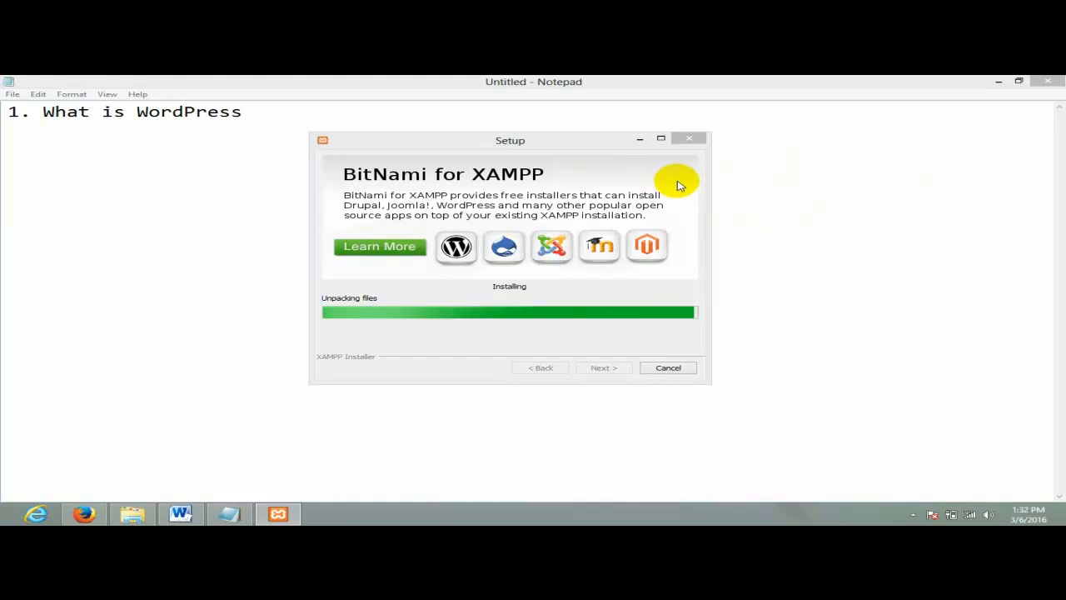
drag(570, 143, 596, 136)
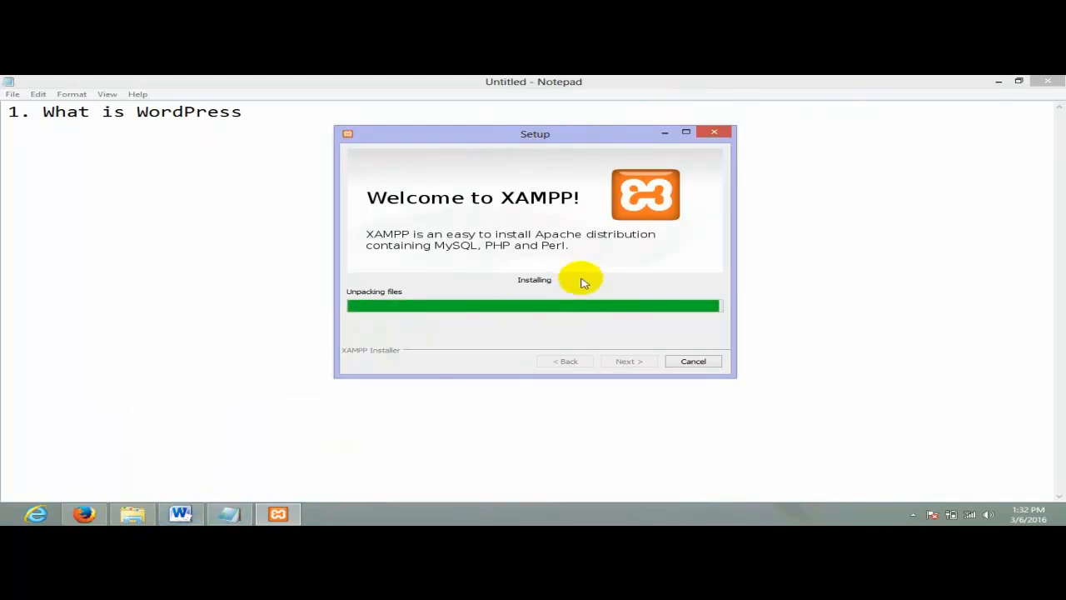
drag(609, 135, 567, 142)
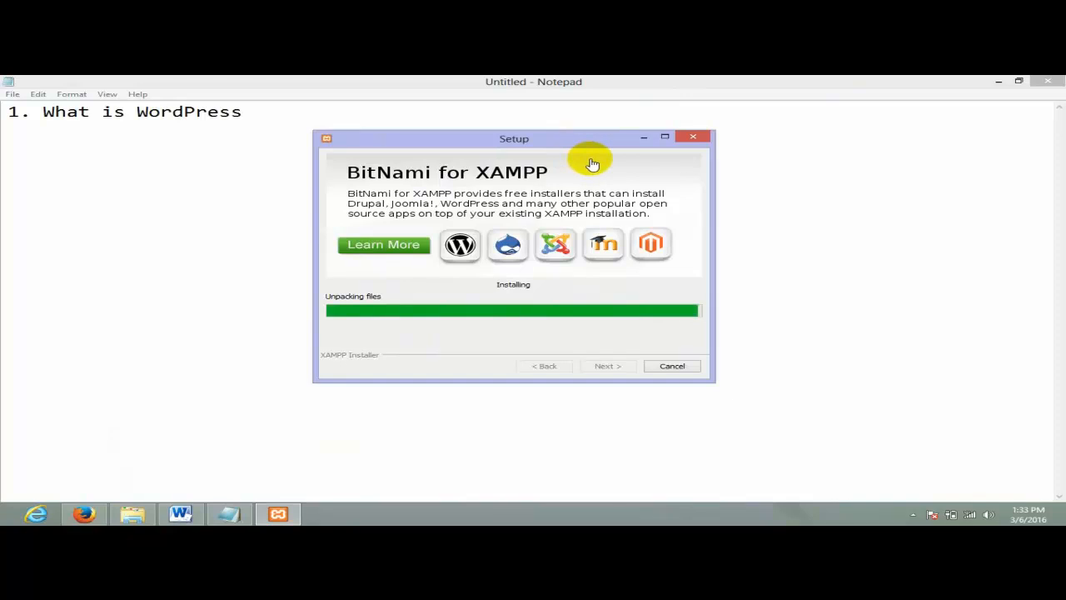
drag(591, 142, 612, 138)
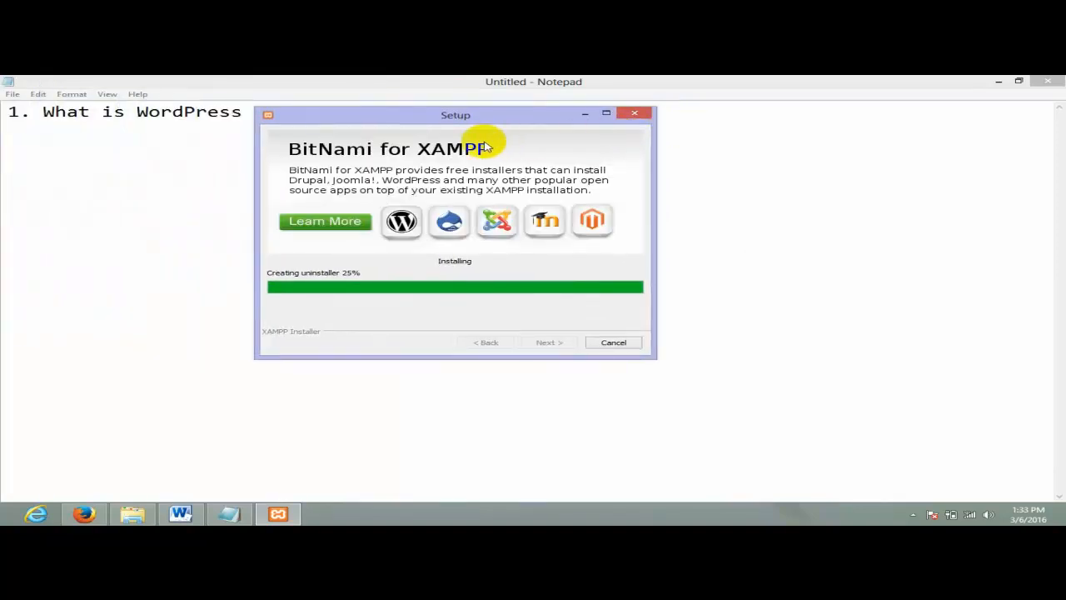
- Finish the wizard with 'start the Control Panel now' checked, opening XAMPP Control Panel v3.2.1
drag(421, 116, 595, 122)
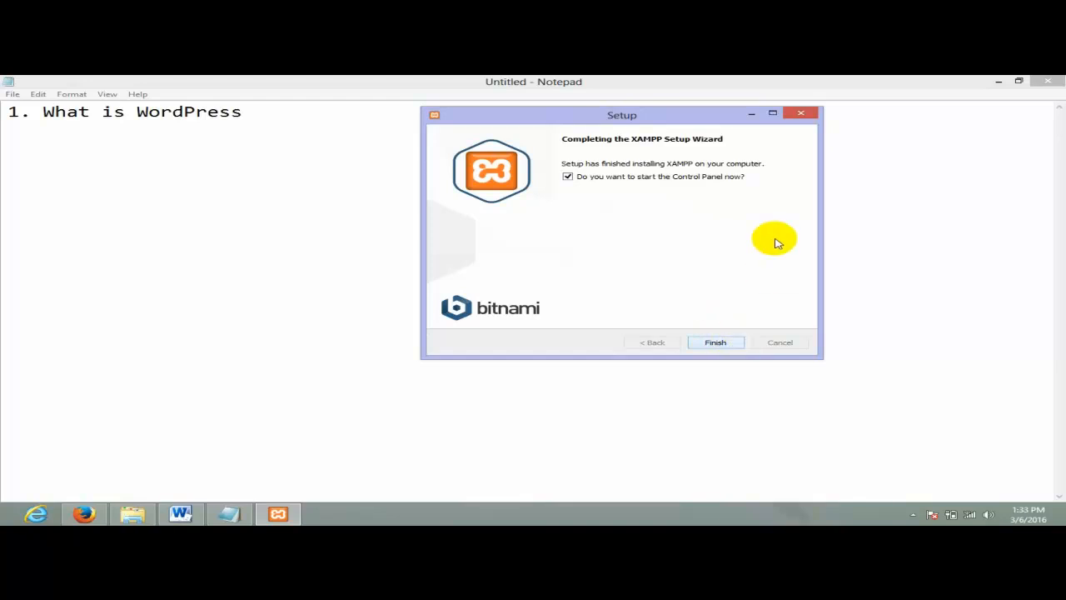
click(715, 343)
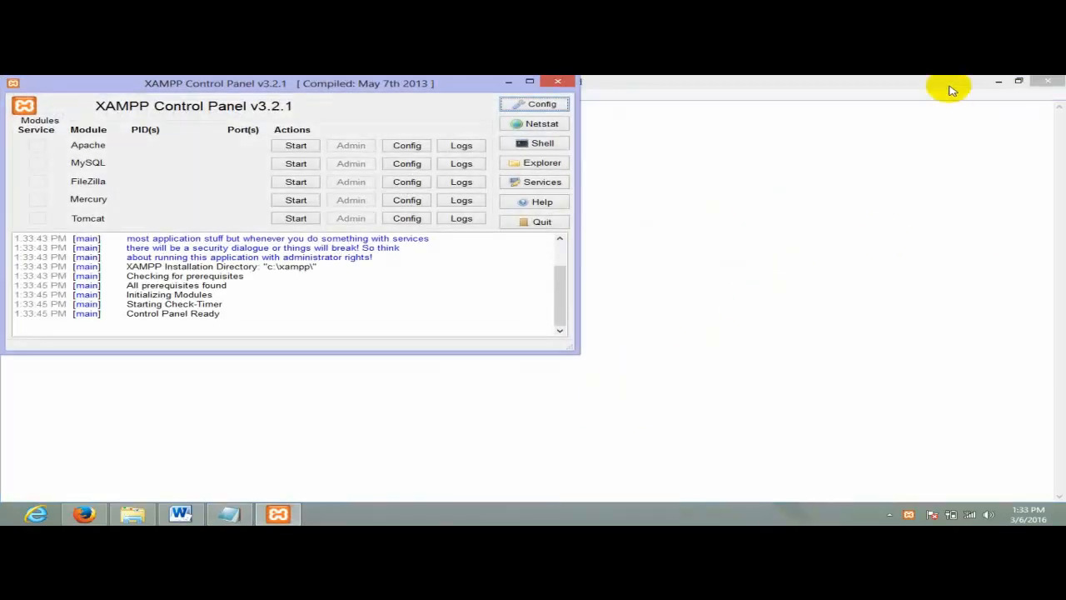
- Start Apache and MySQL, and allow mysqld.exe through the Windows firewall
drag(394, 89, 685, 162)
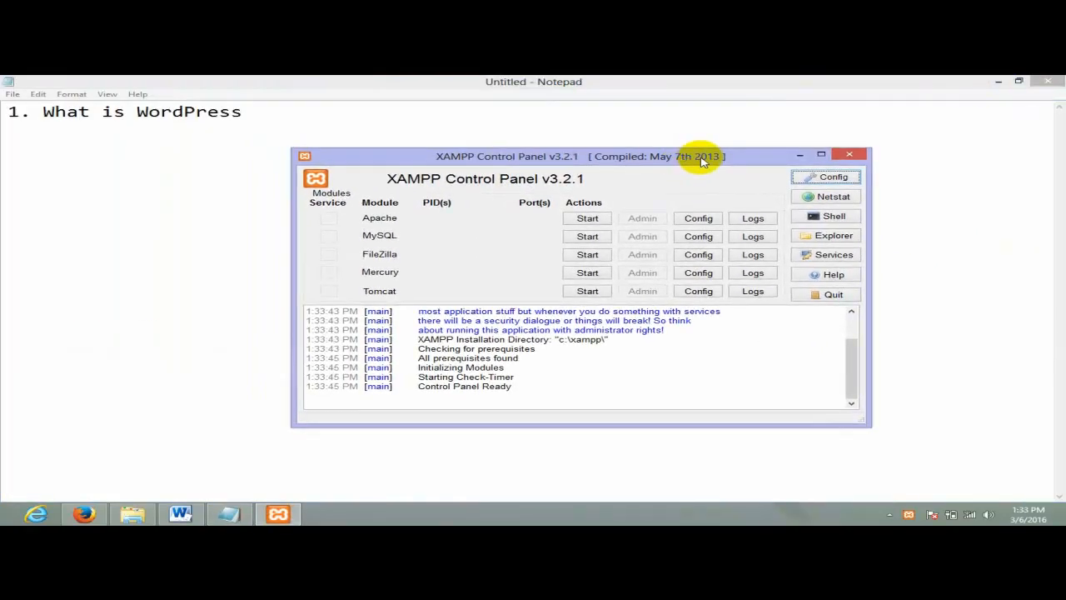
mouse_move(1065, 77)
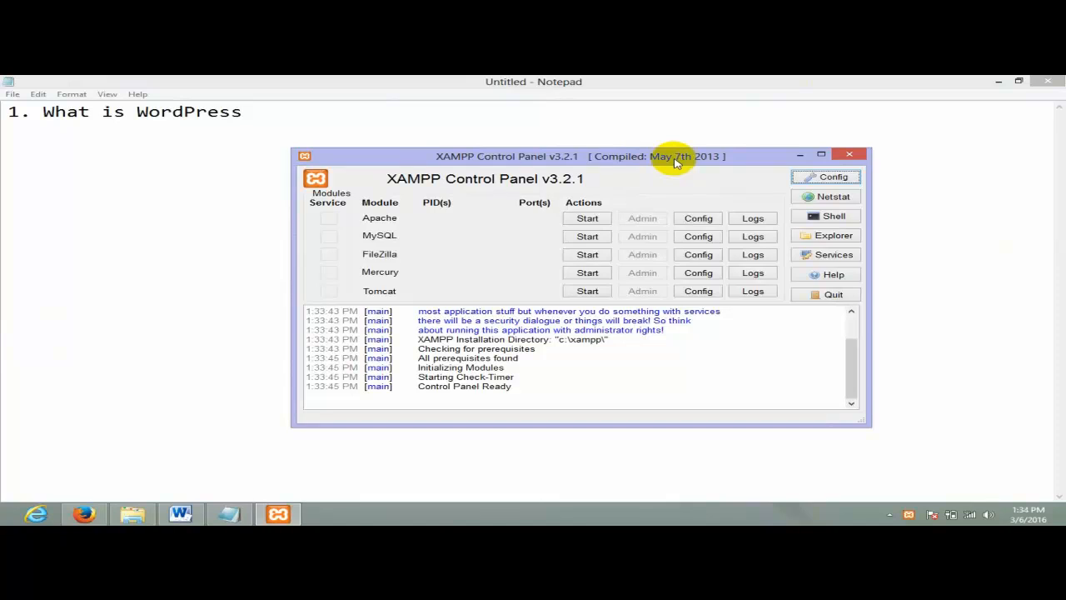
drag(673, 161, 700, 122)
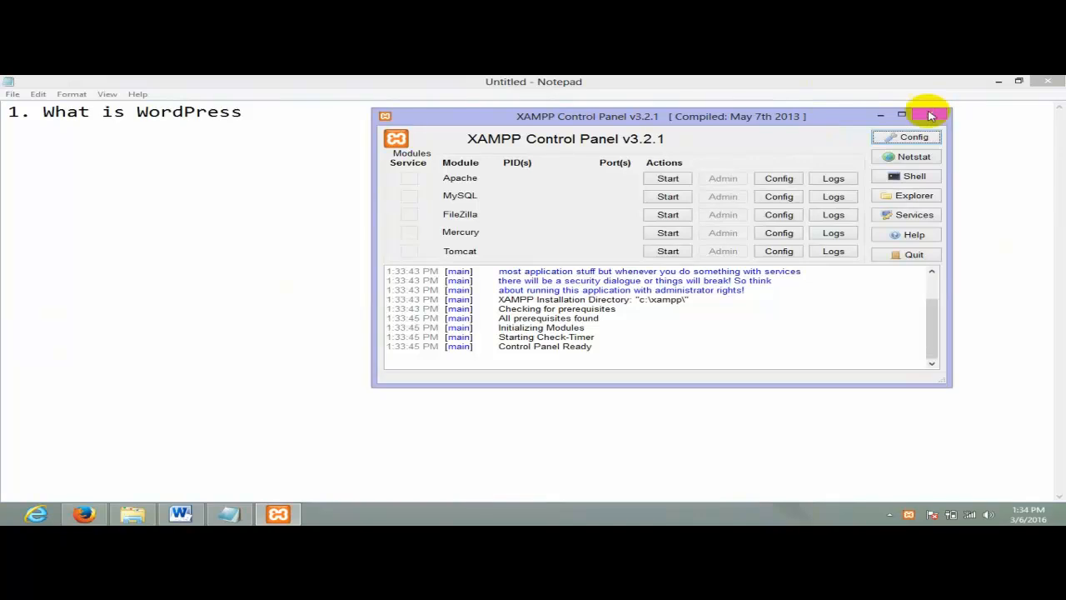
drag(766, 117, 662, 113)
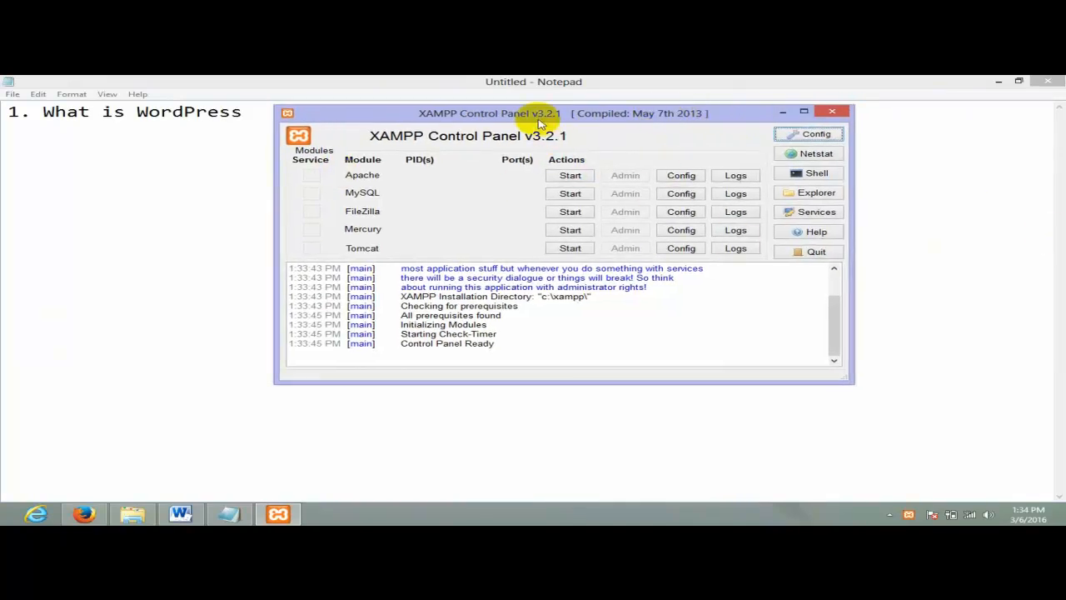
drag(538, 123, 589, 122)
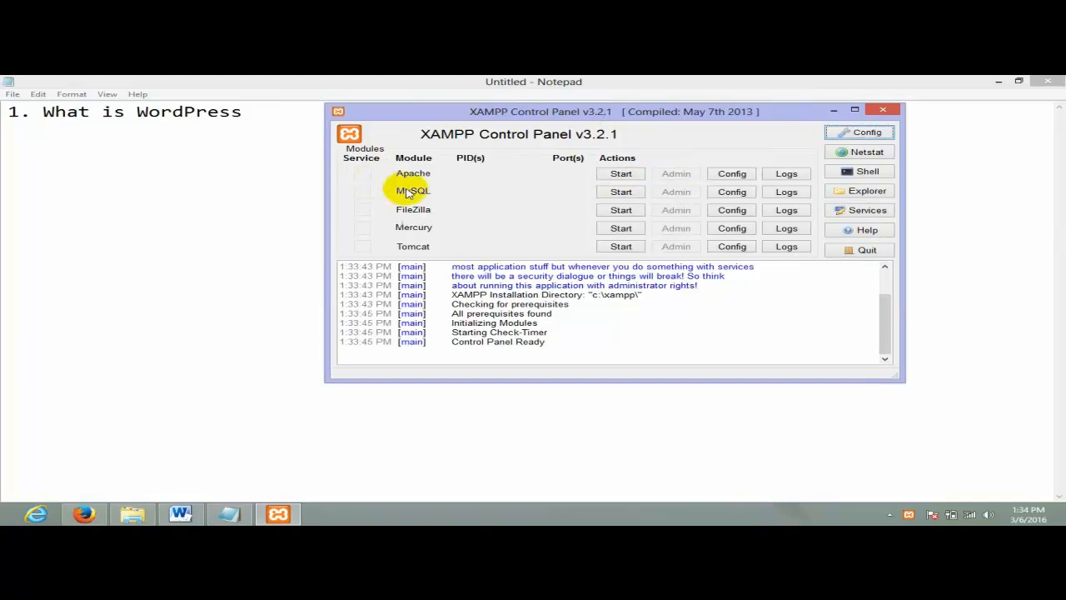
click(621, 175)
click(622, 194)
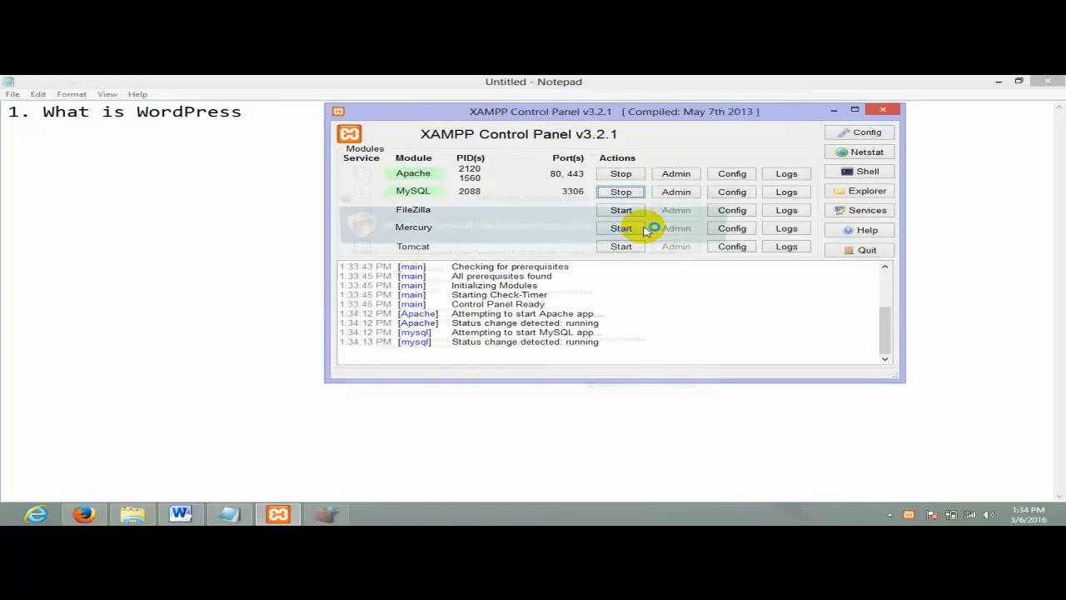
click(570, 194)
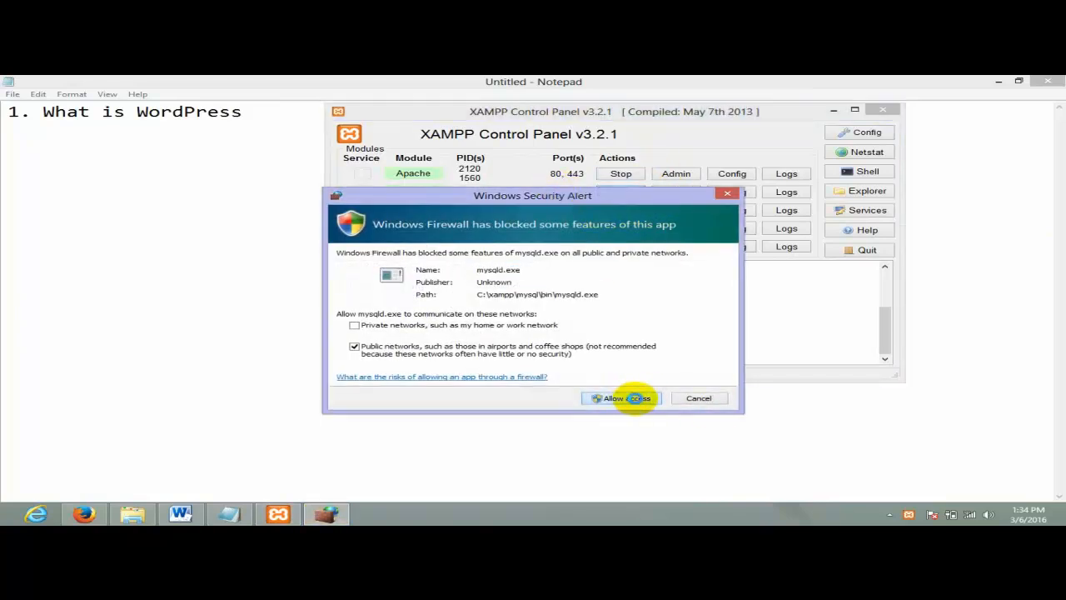
click(634, 398)
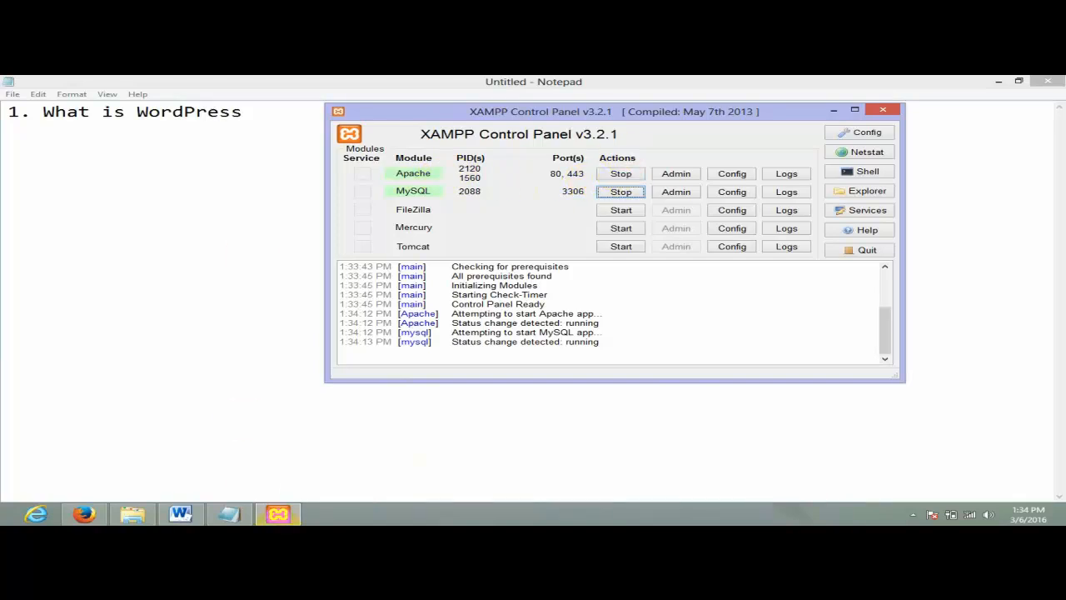
- Close the File Explorer window and the Word outline.rtf window from the taskbar
right_click(333, 514)
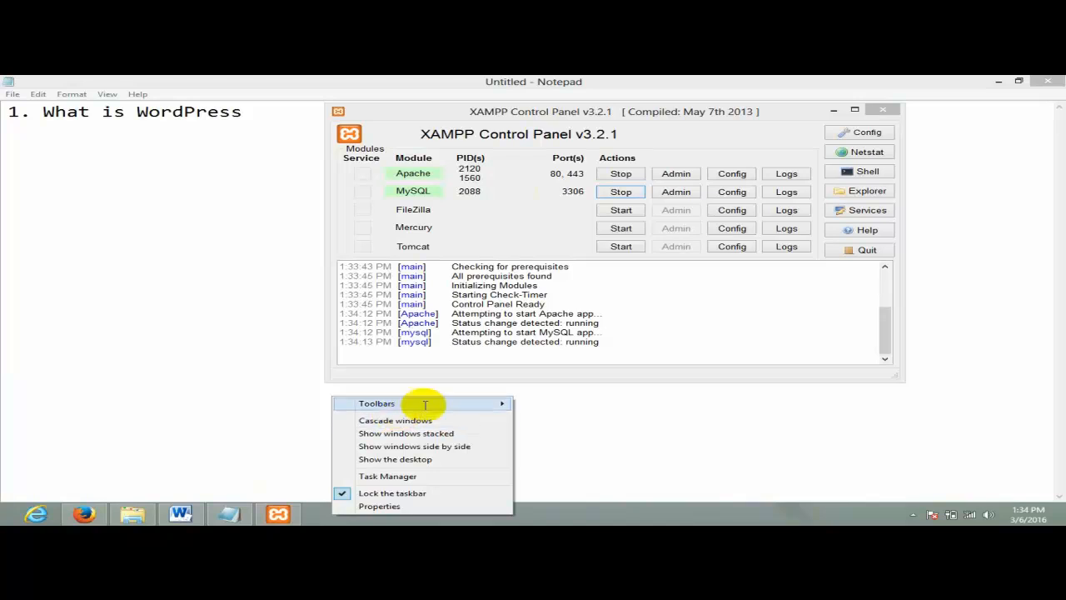
right_click(133, 515)
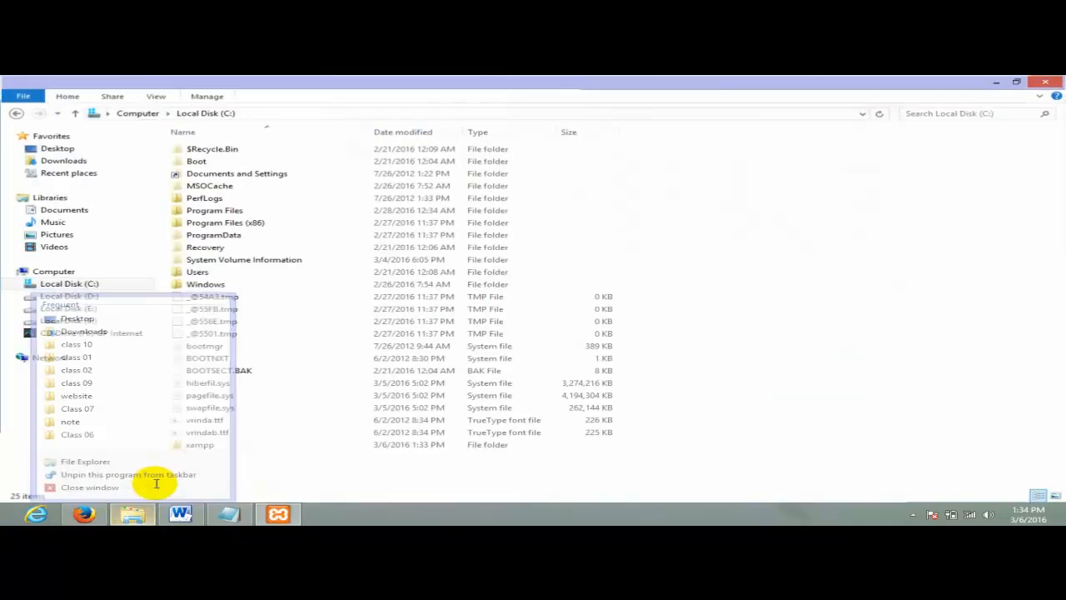
click(156, 485)
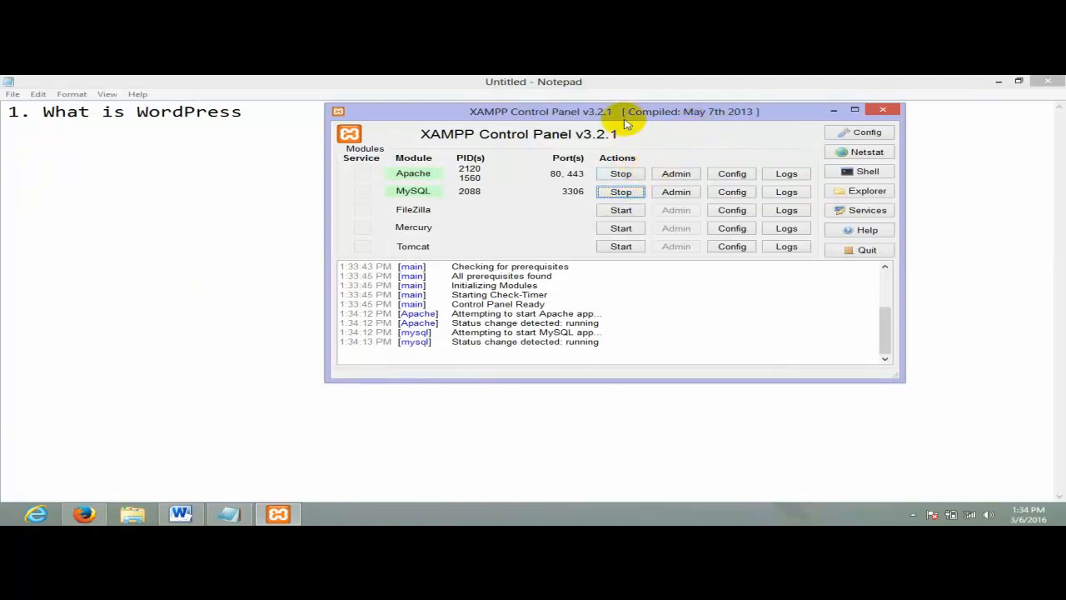
right_click(181, 514)
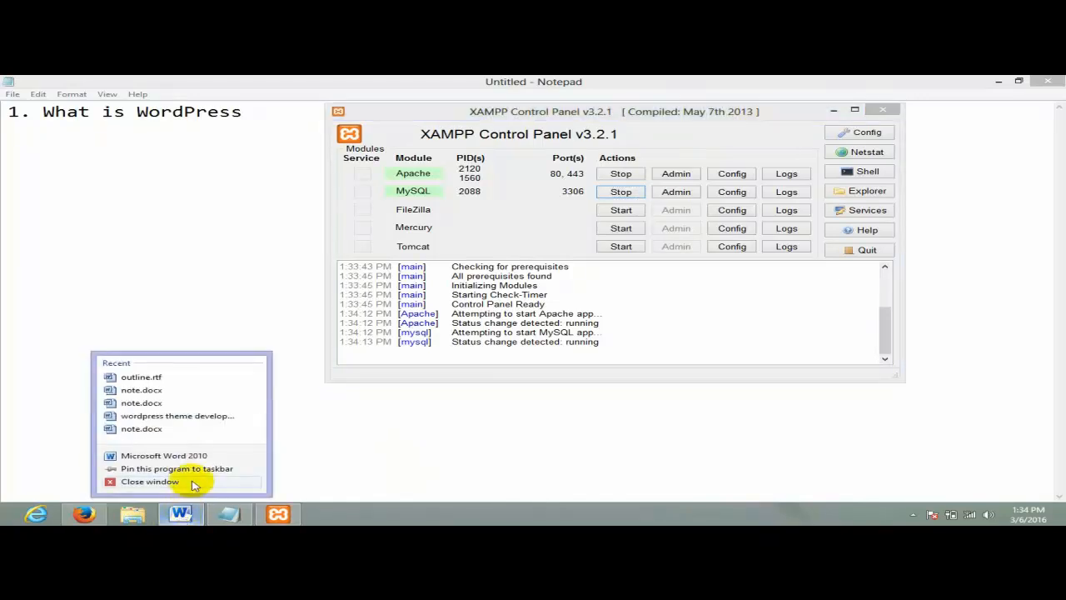
click(150, 482)
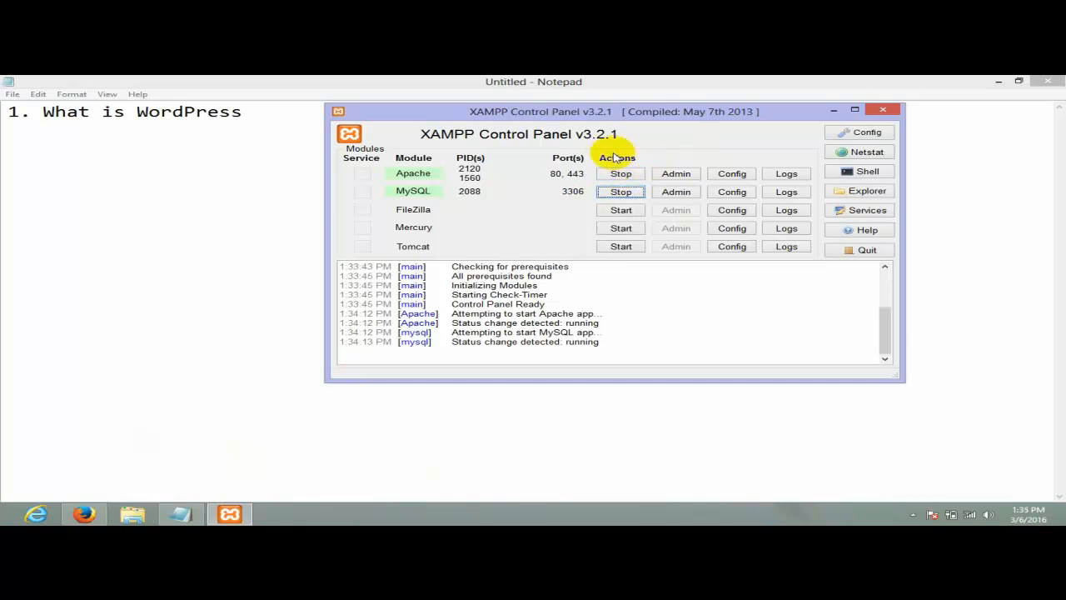
- Load localhost in Firefox and open the English XAMPP 5.6.3 welcome page
click(83, 515)
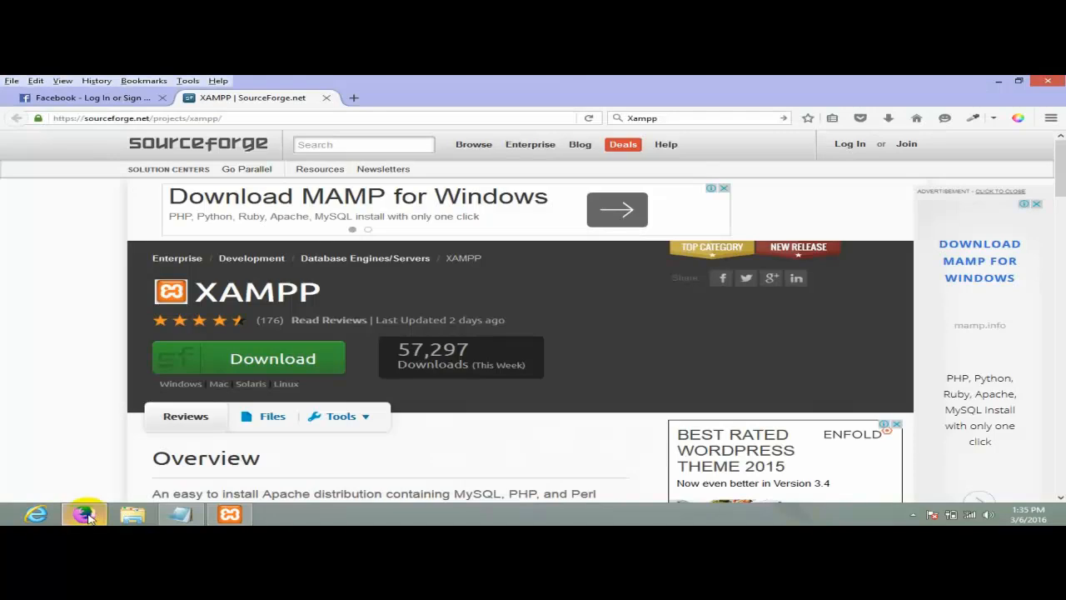
click(262, 118)
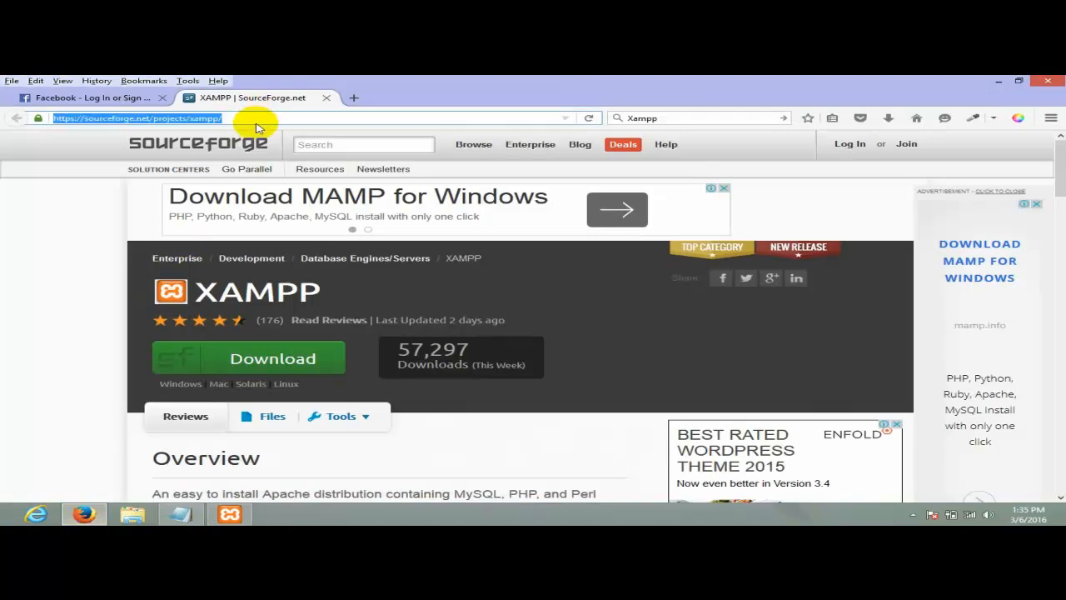
text(localhost/)
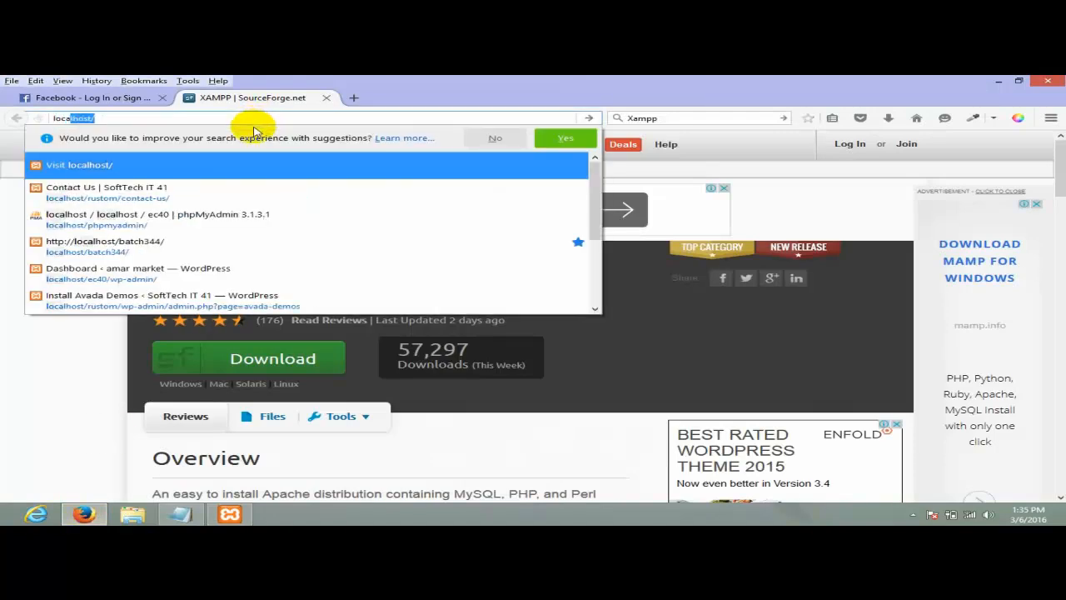
key(Return)
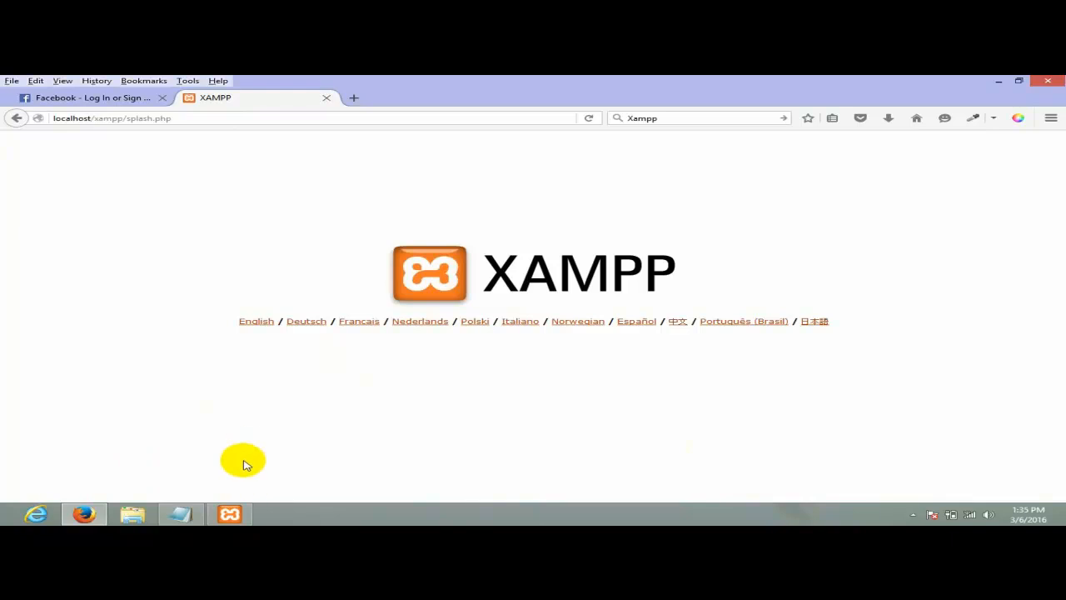
mouse_move(230, 514)
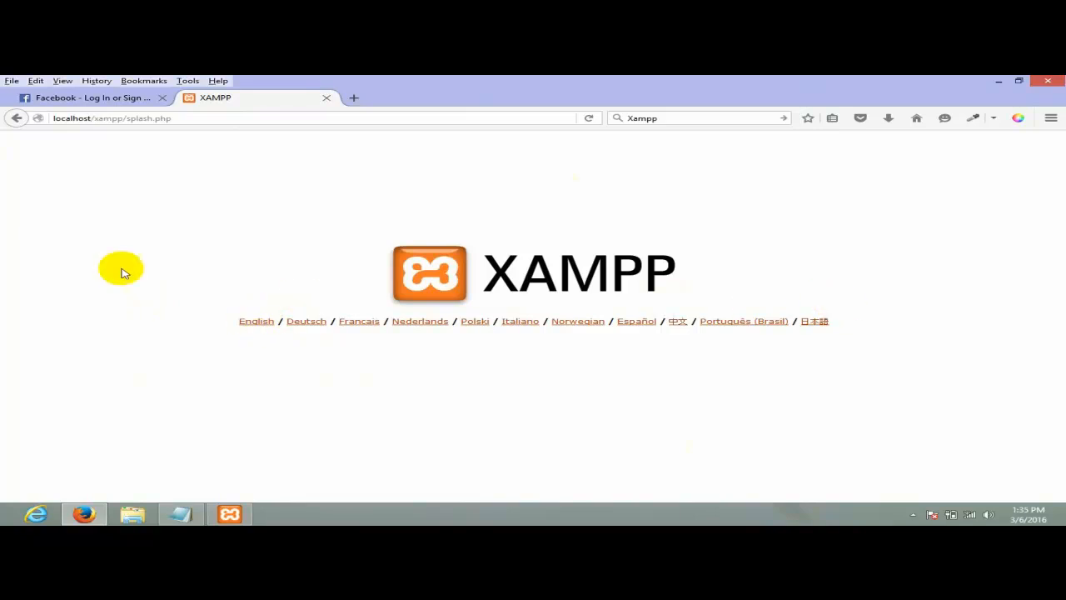
click(258, 322)
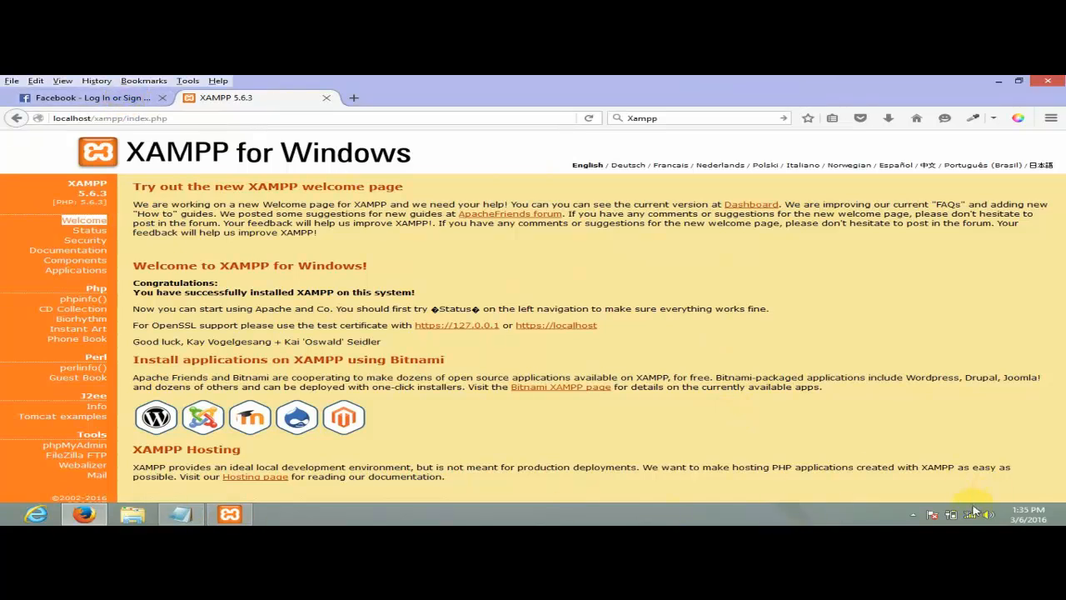
- From the tray's XAMPP Control Panel, stop Apache and MySQL, then reload localhost in Firefox
click(916, 514)
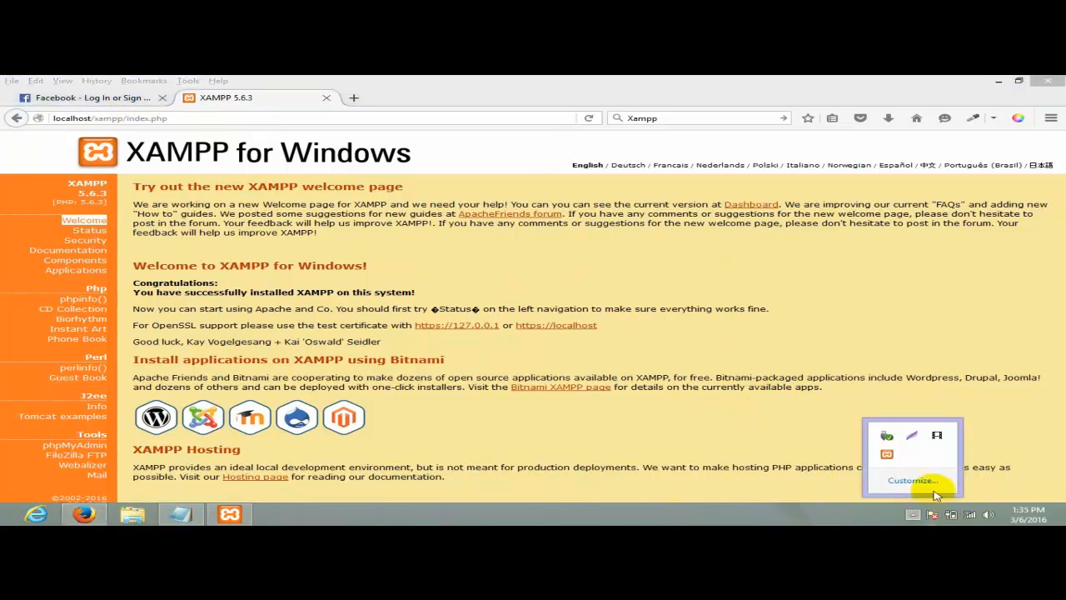
double_click(888, 454)
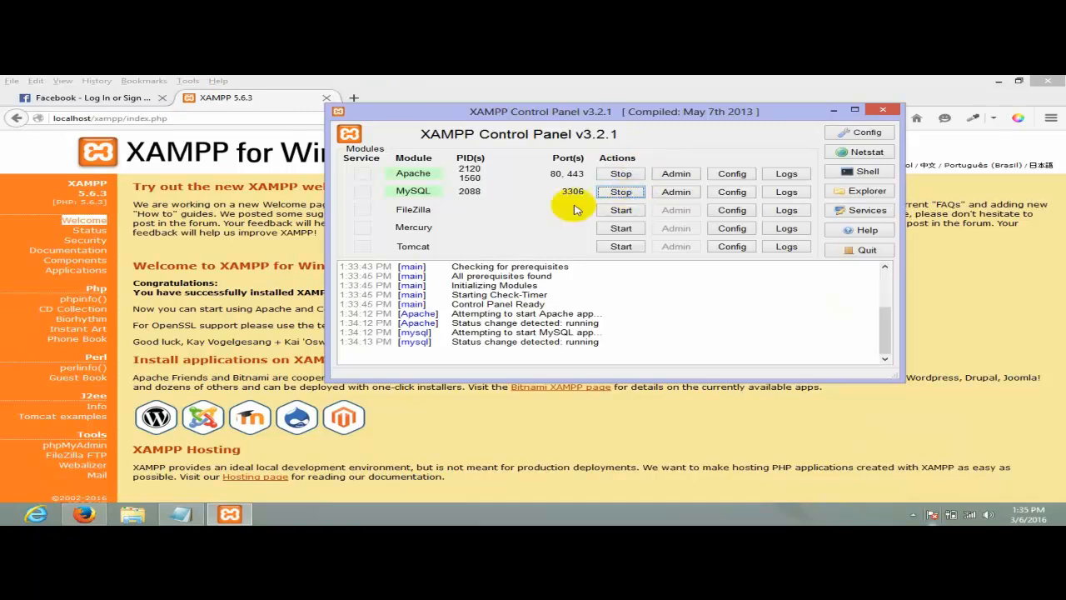
click(621, 174)
click(622, 192)
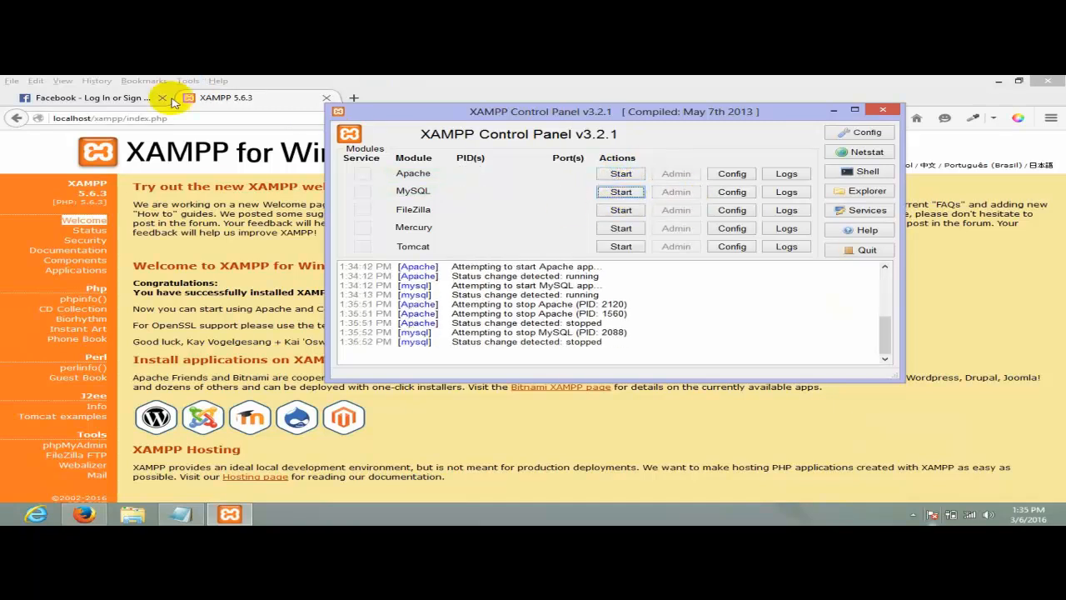
click(195, 117)
text(loca)
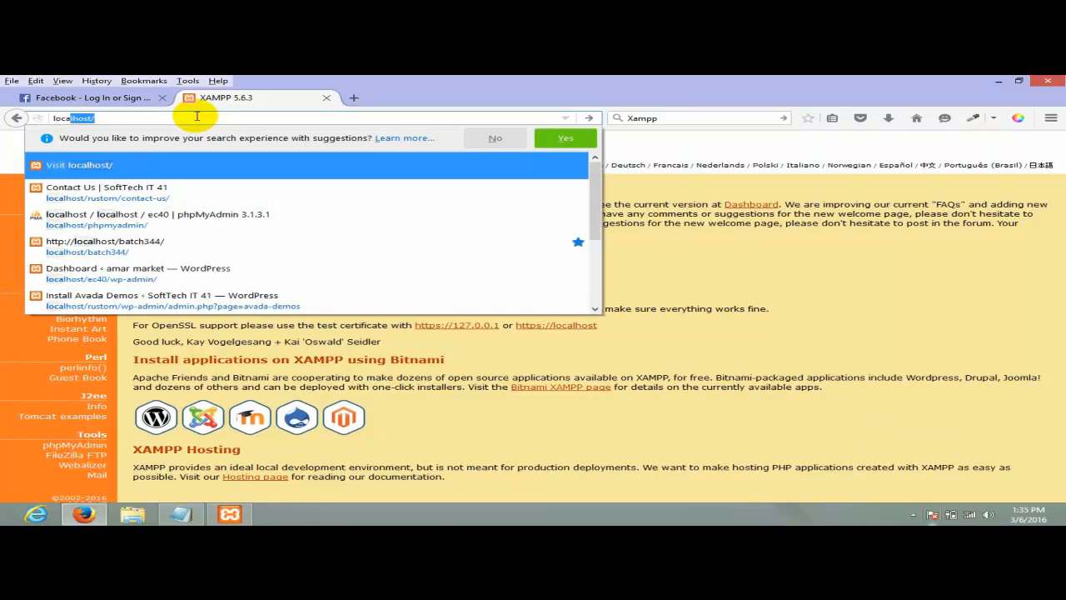
key(Return)
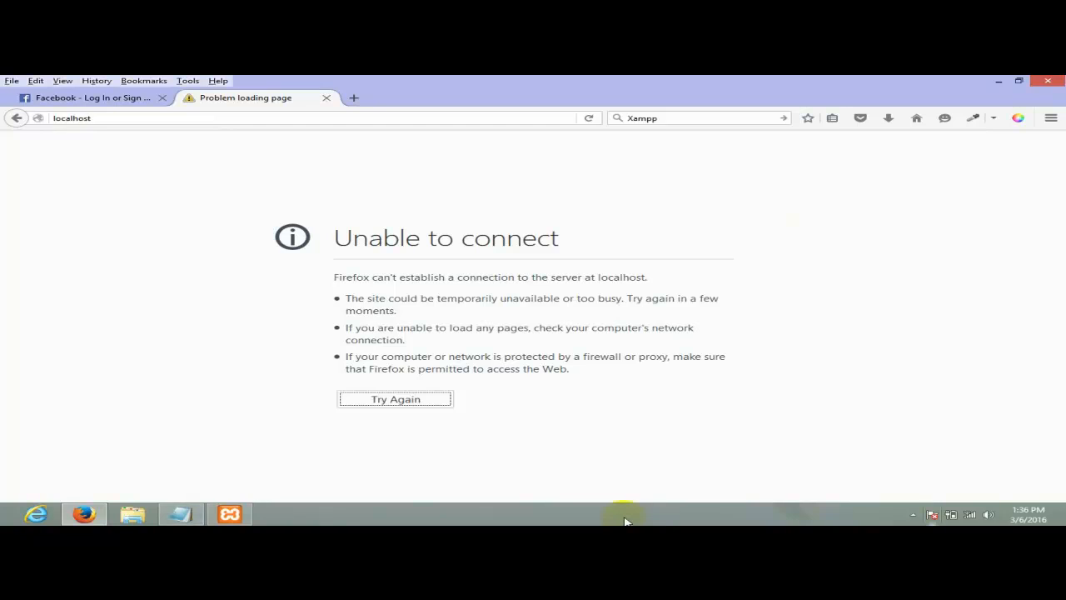
- Start Apache and MySQL again and reload localhost to show the XAMPP welcome page
click(230, 514)
click(623, 173)
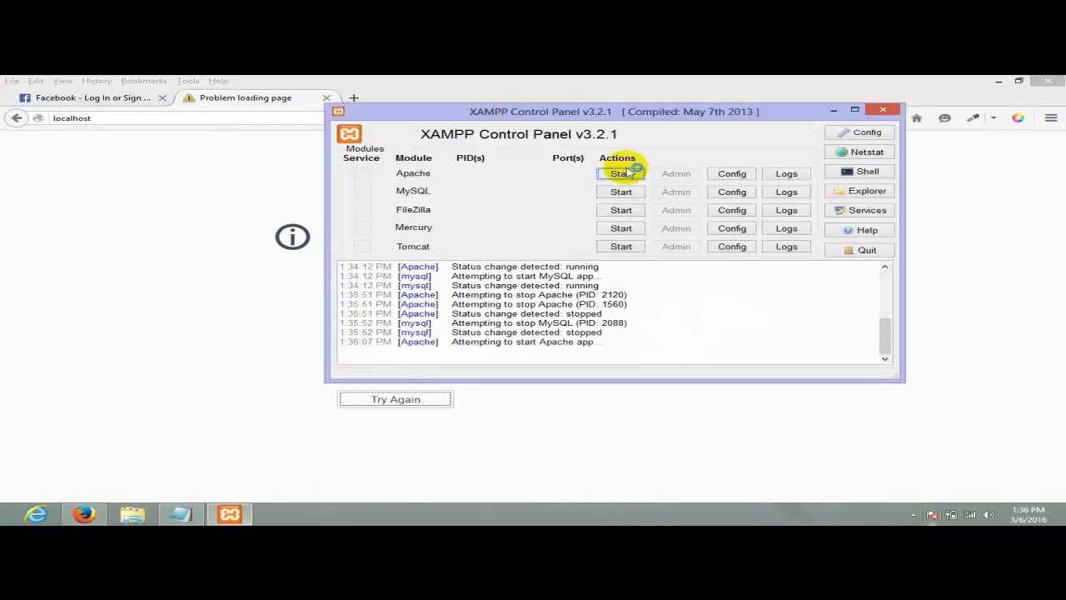
click(633, 192)
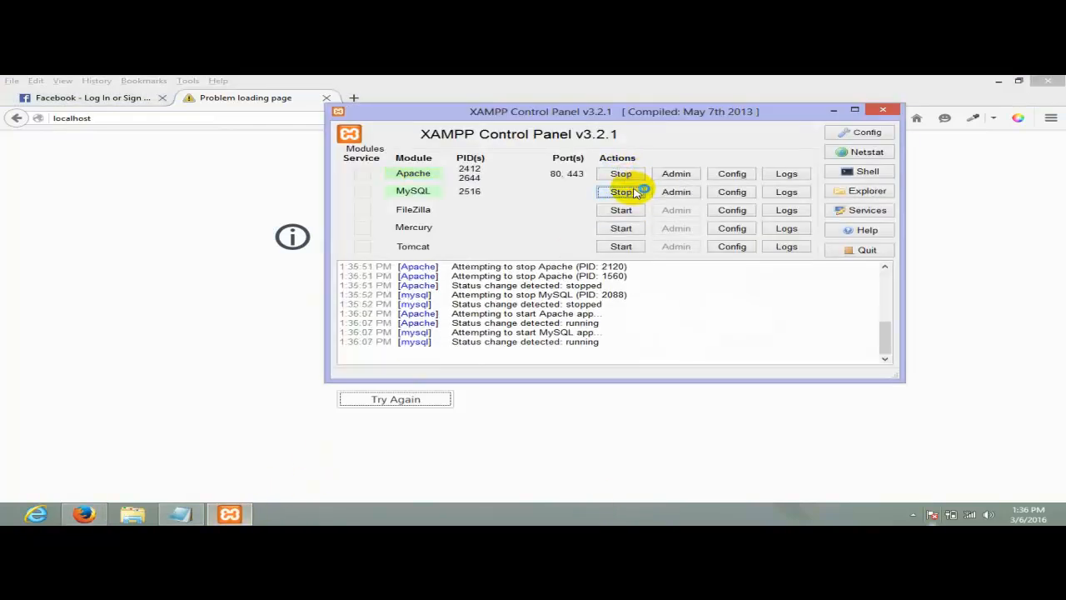
key(Return)
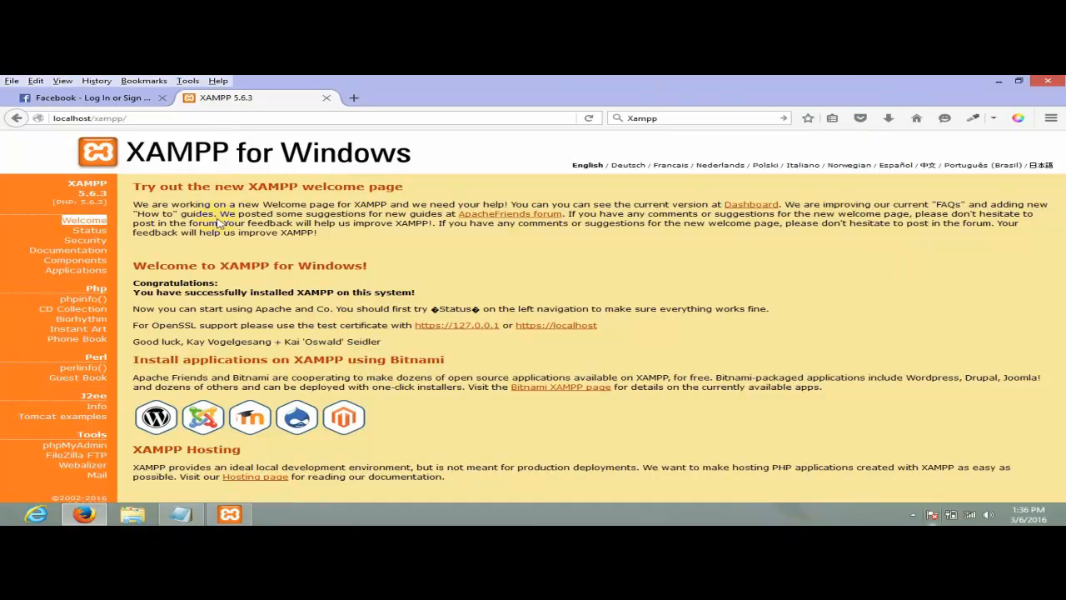
- Reposition the XAMPP Control Panel window, then switch to the Windows Start screen
click(248, 522)
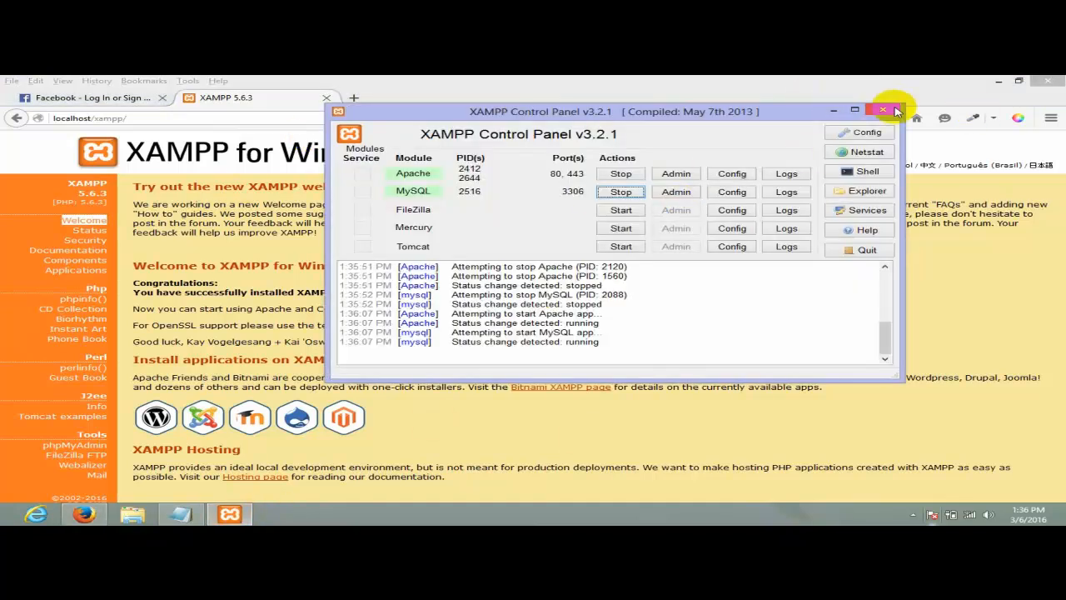
drag(472, 112, 621, 107)
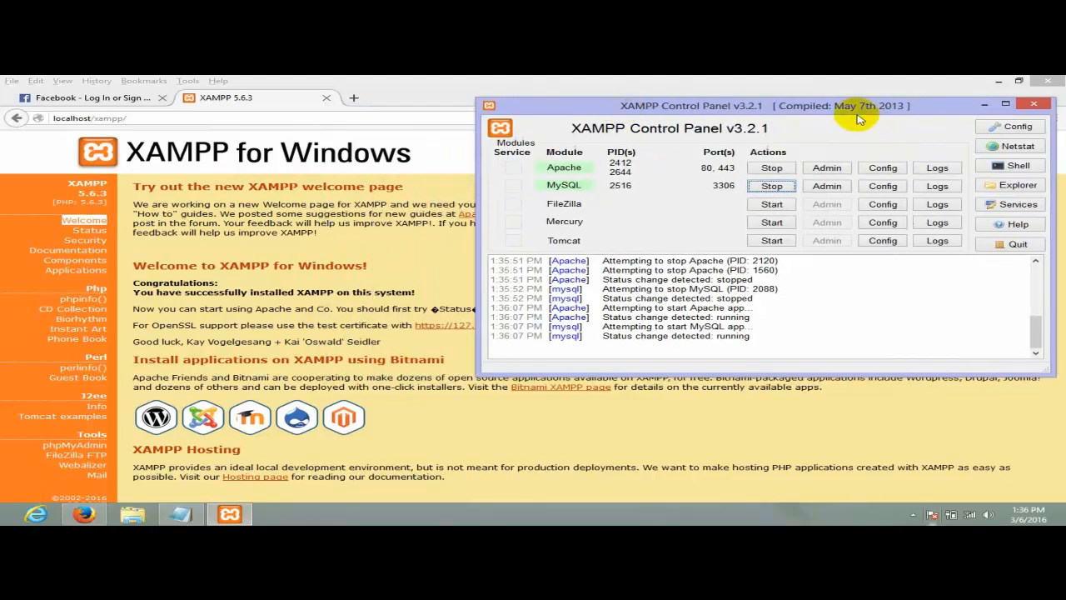
drag(858, 119, 661, 116)
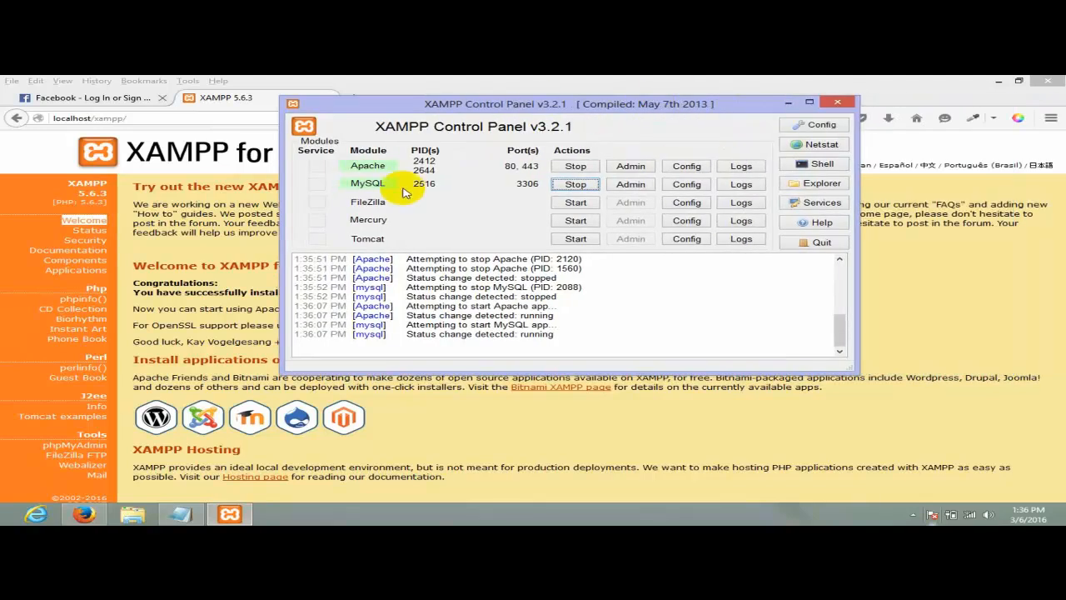
drag(467, 103, 381, 175)
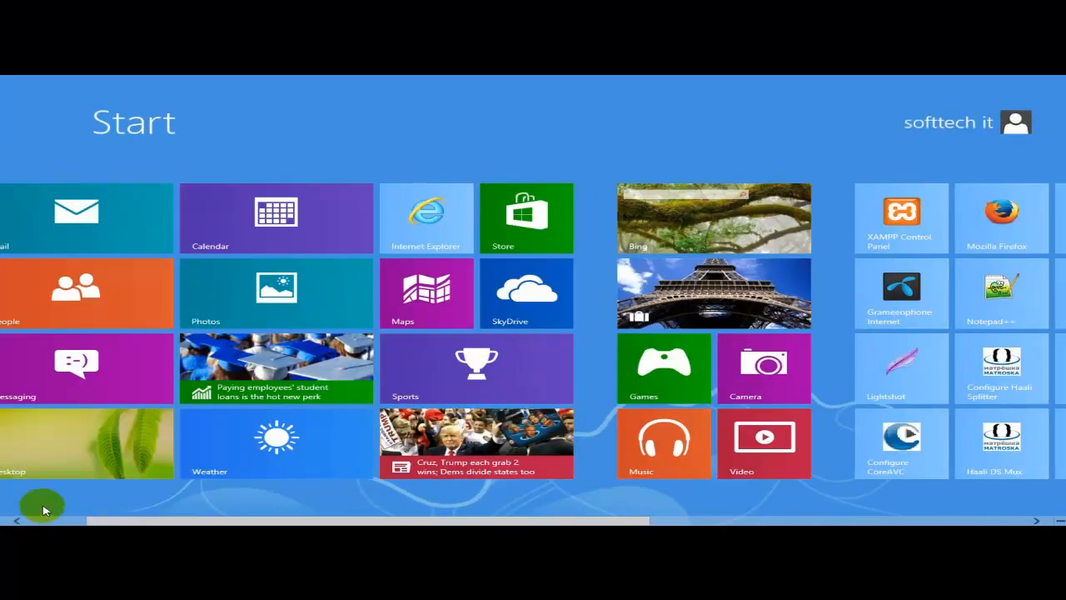
click(46, 509)
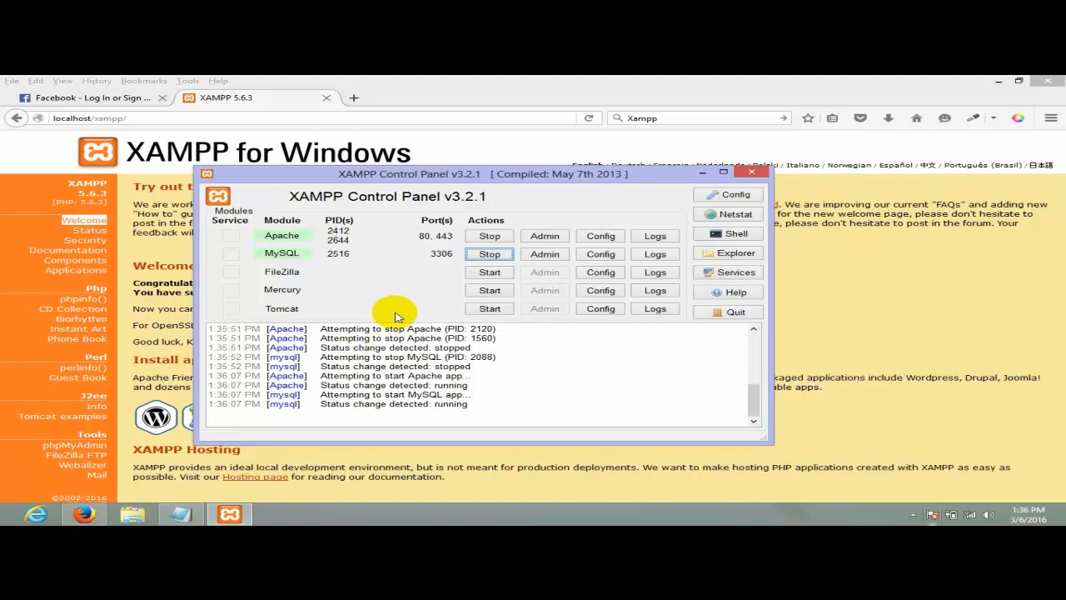
key(super)
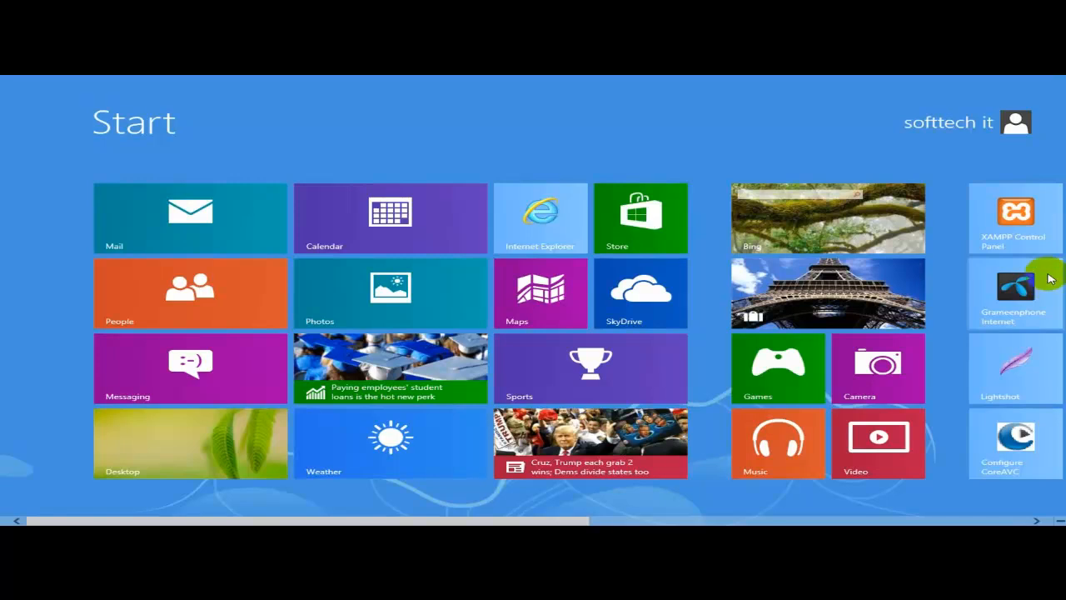
- Search the Start screen for 'Xampp' and launch XAMPP Control Panel from the results
scroll(1008, 367, down, 1)
scroll(533, 350, down, 2)
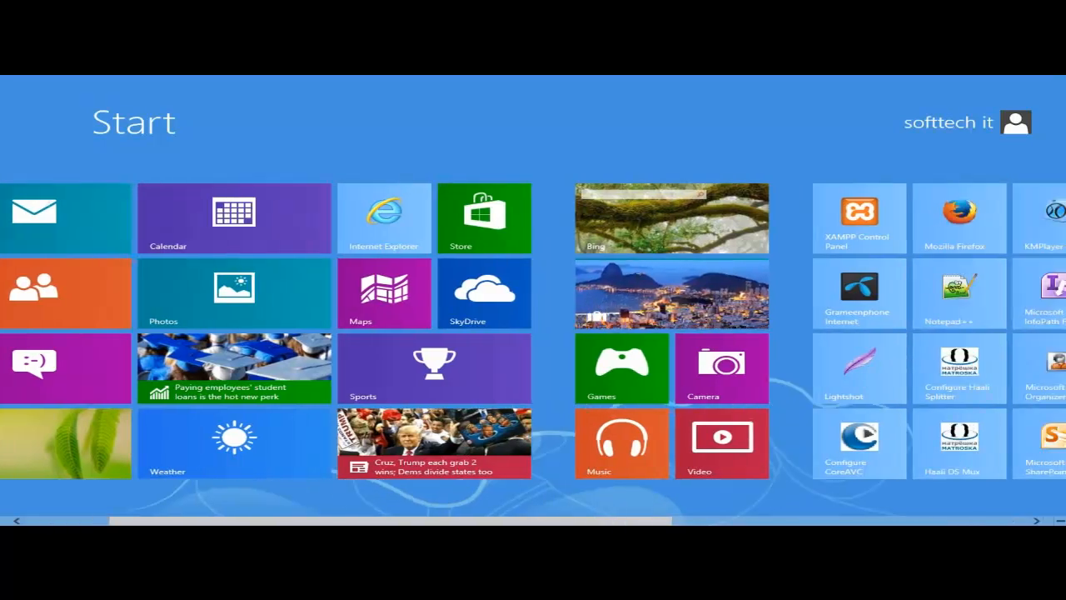
mouse_move(1060, 494)
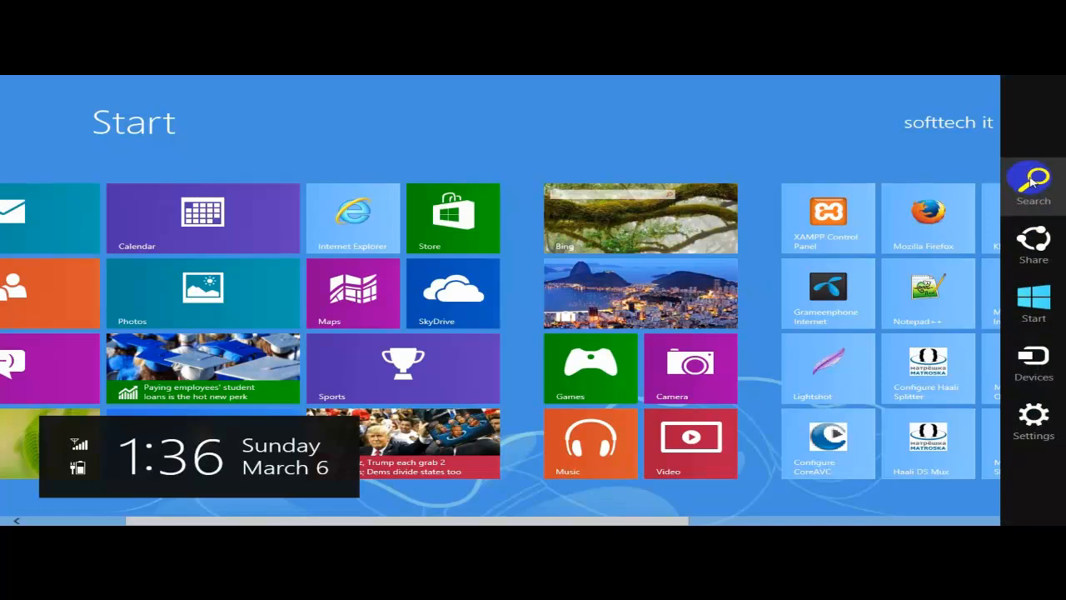
click(1031, 180)
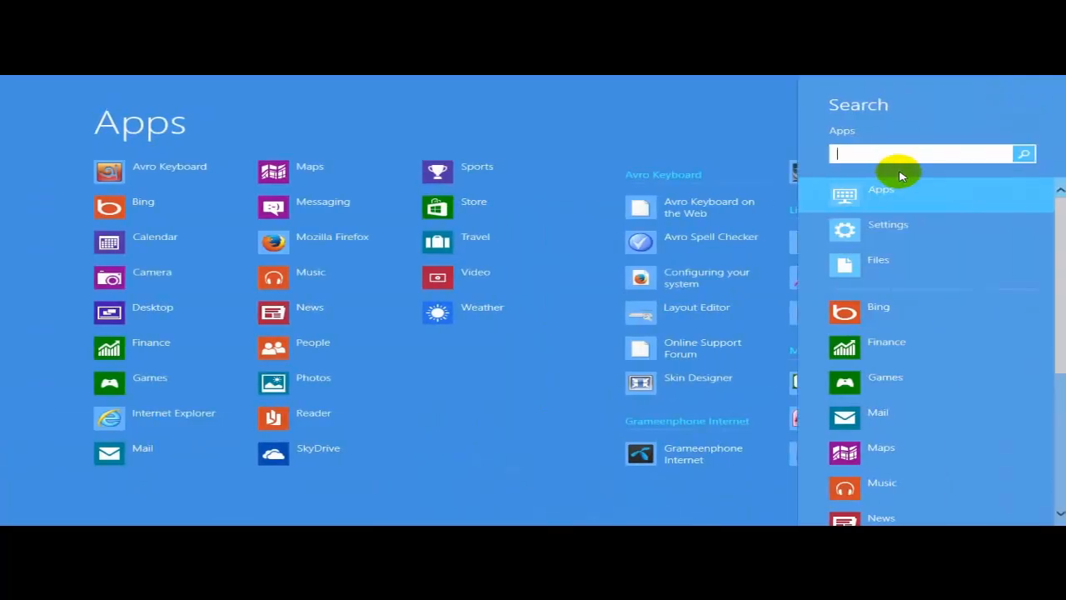
text(Xampp)
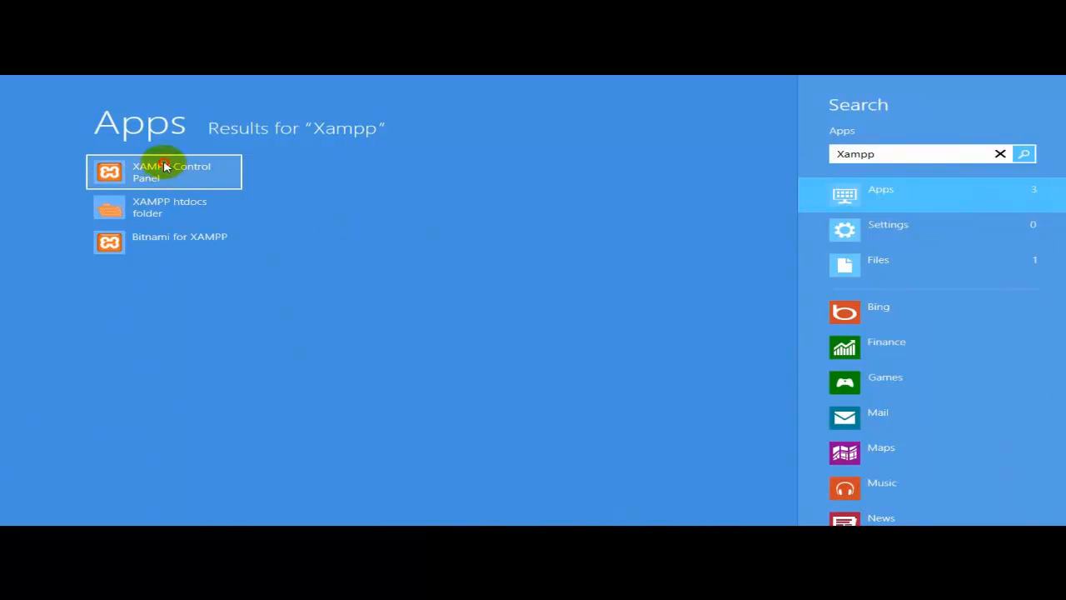
click(164, 167)
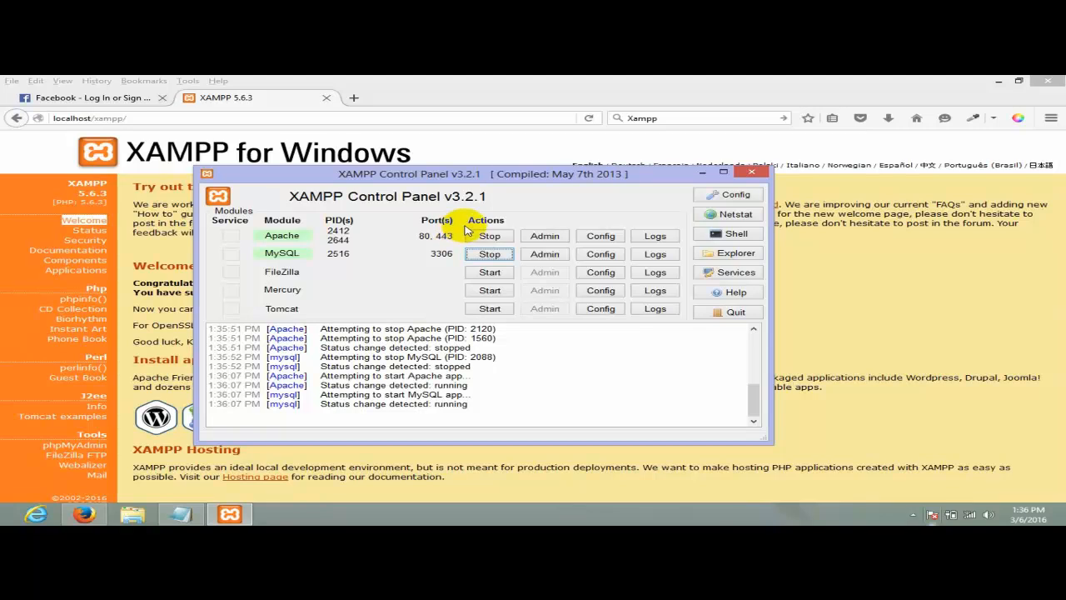
- Close the control panel, reopen it from the tray's XAMPP icon, then minimize it
click(754, 174)
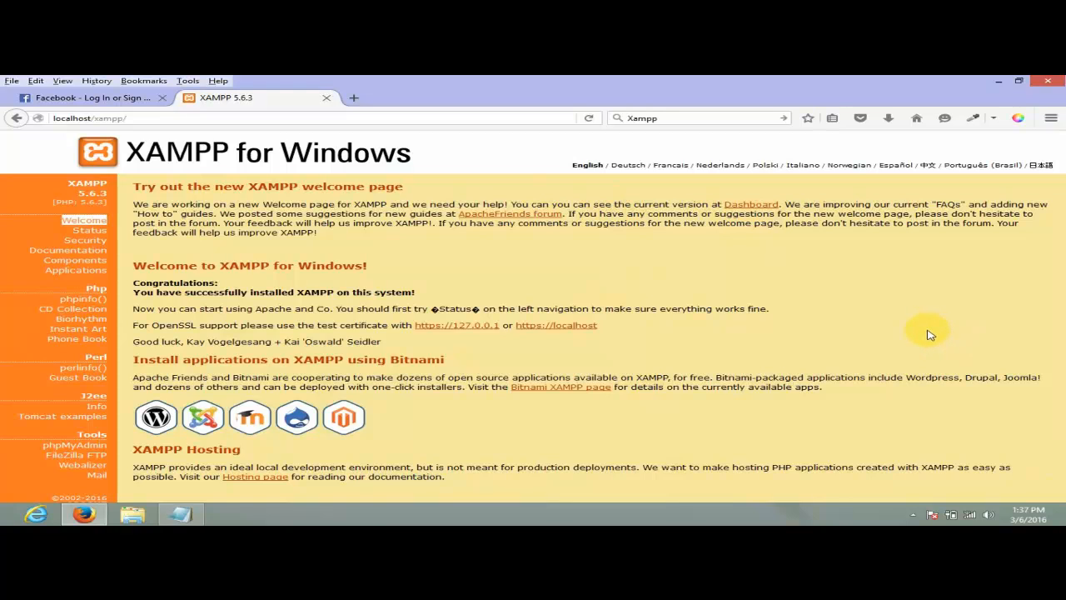
click(914, 513)
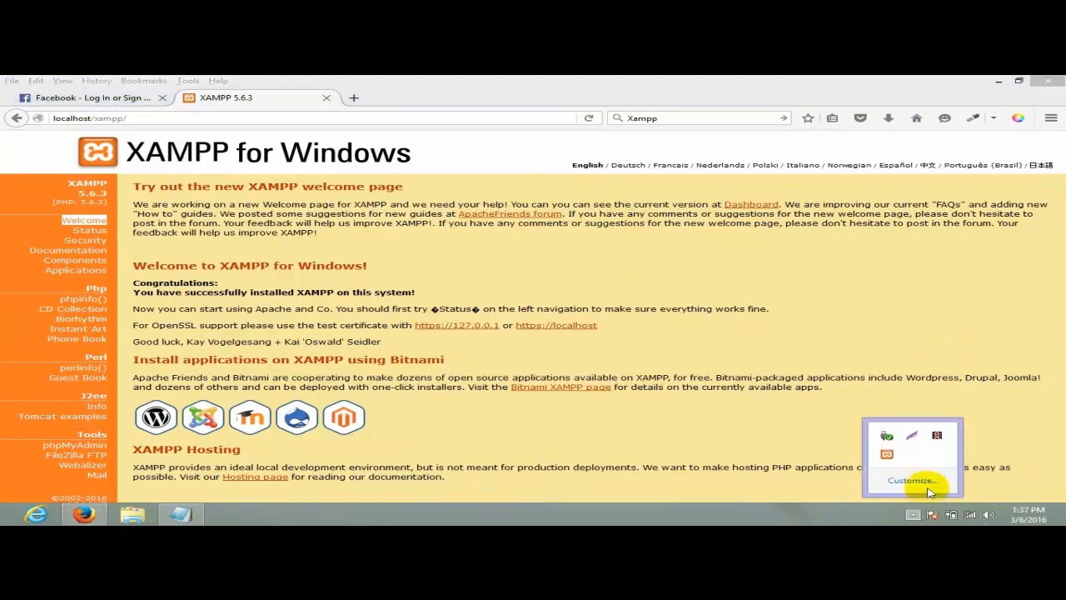
click(890, 456)
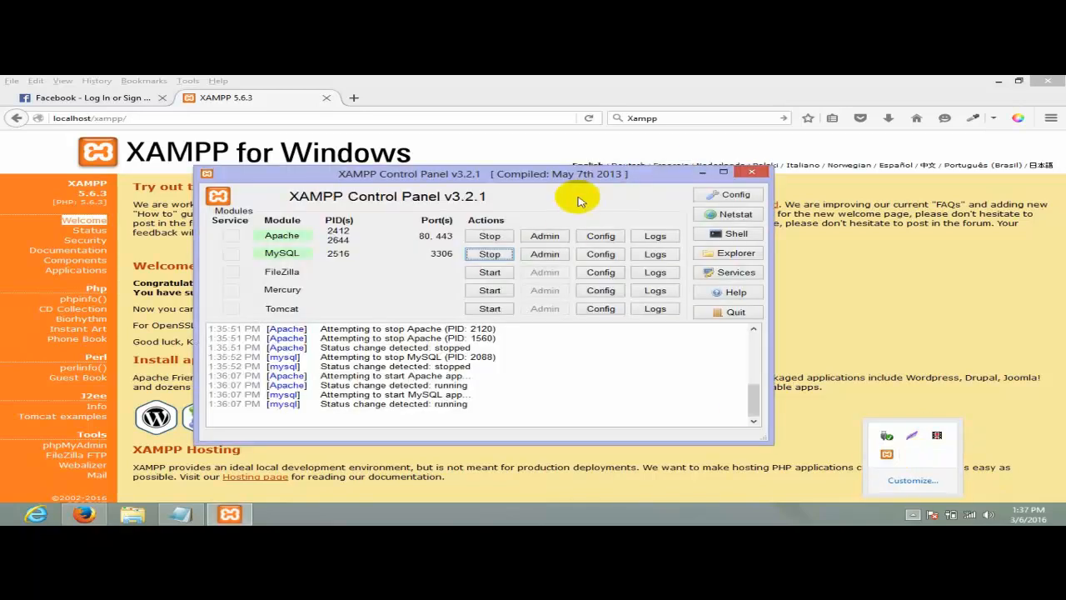
drag(504, 185, 559, 148)
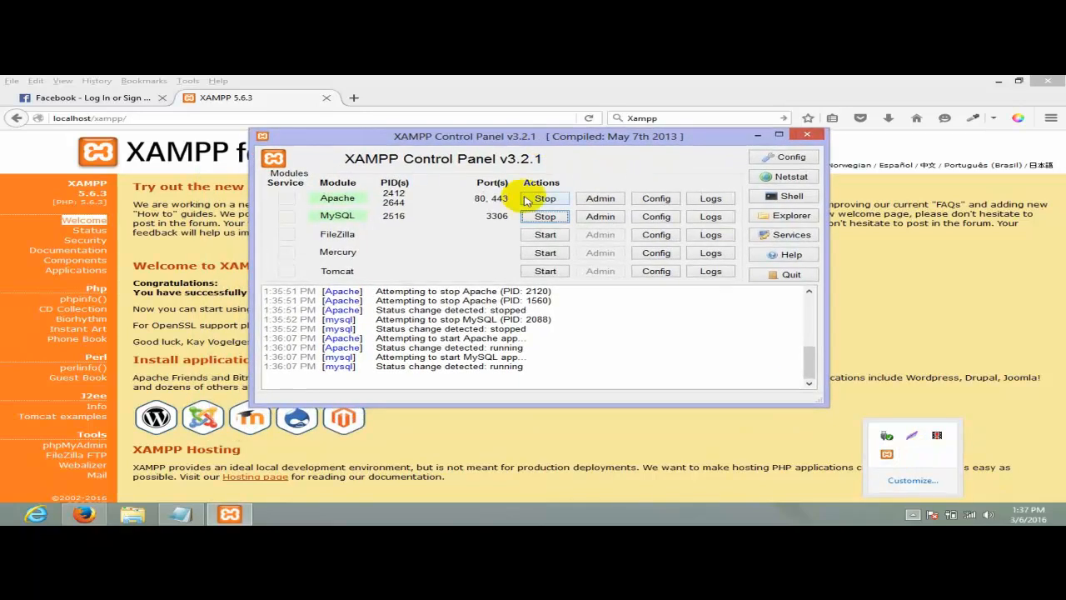
click(759, 138)
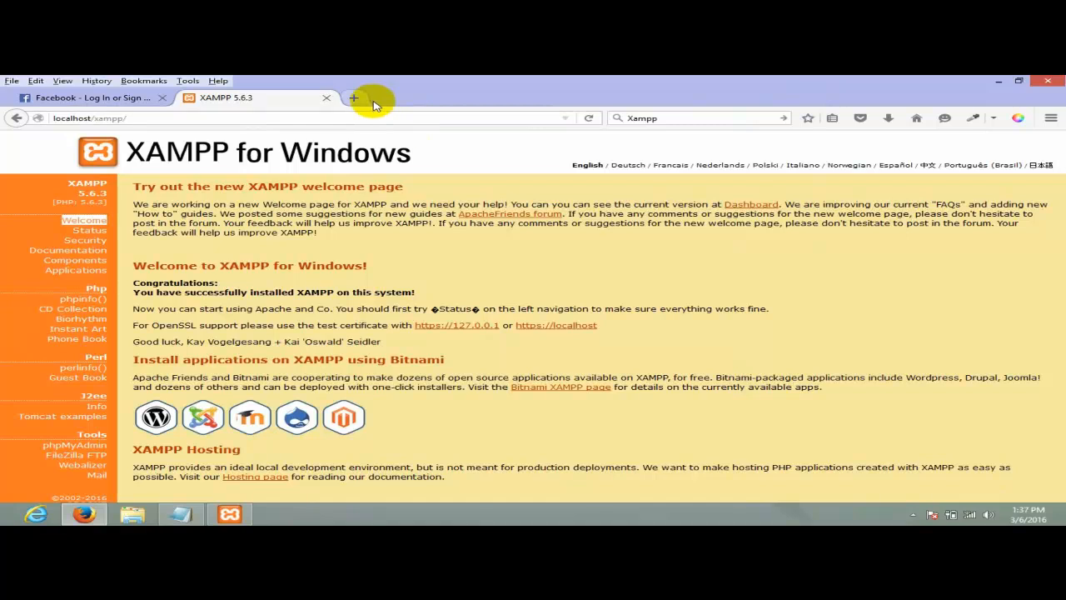
- Open a new Firefox tab and go to wordpress.org
click(357, 99)
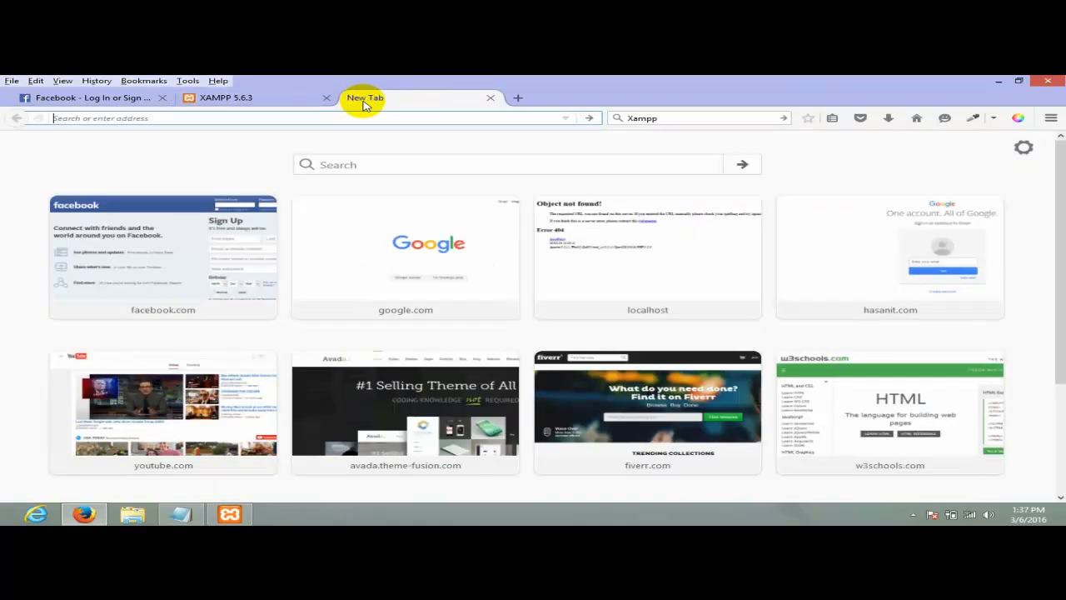
click(247, 98)
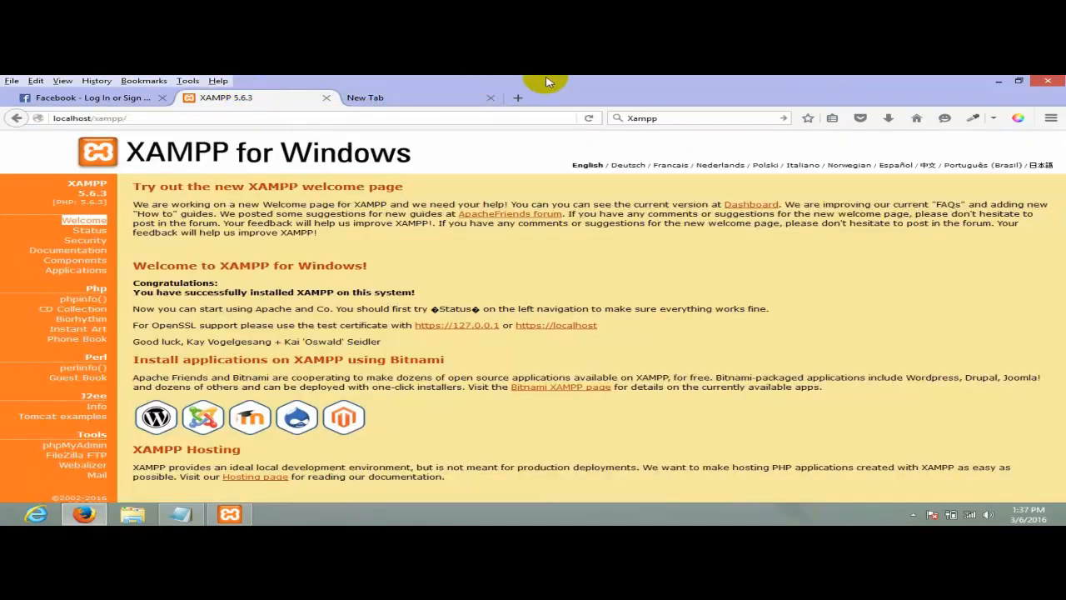
click(428, 97)
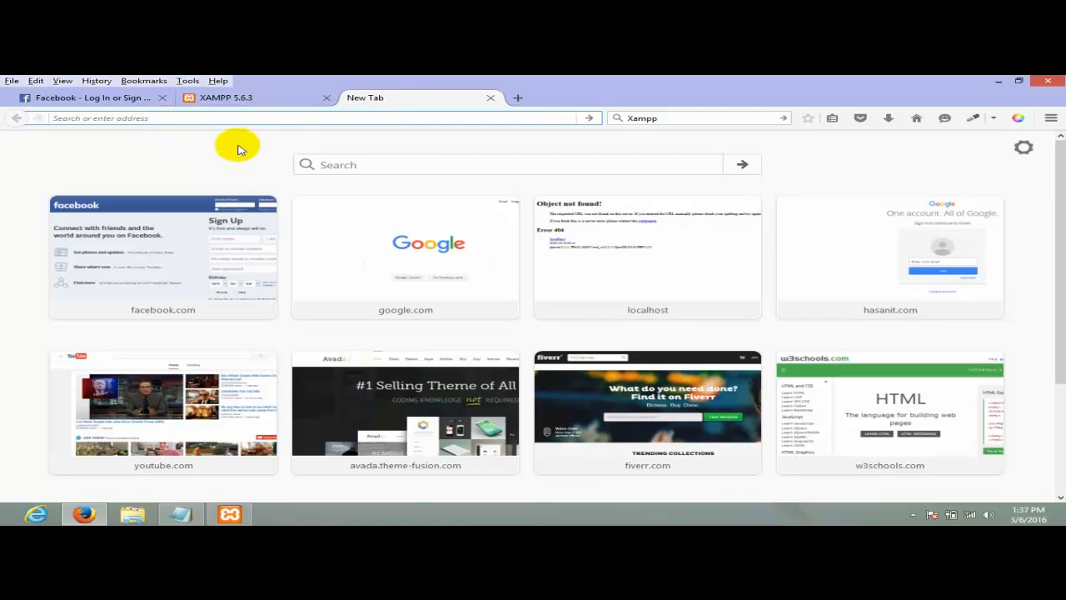
click(371, 165)
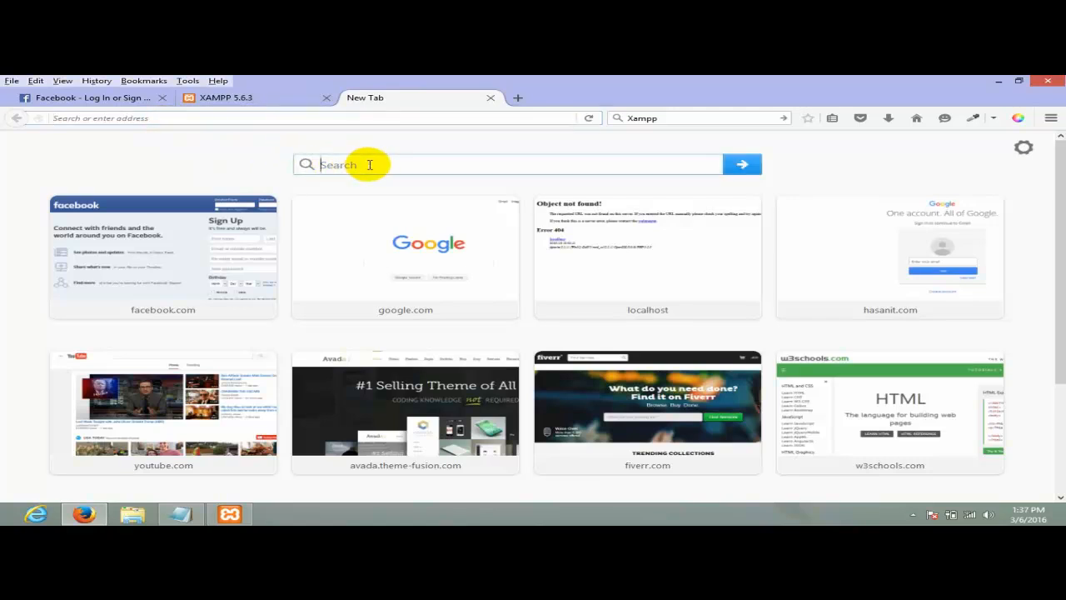
click(299, 117)
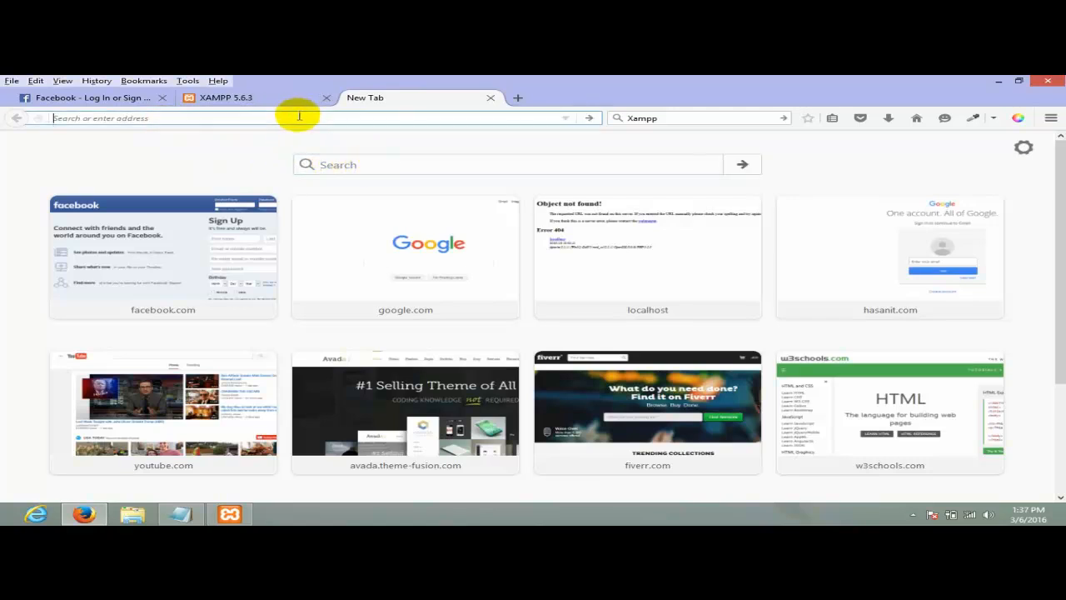
text(wordpress.org/)
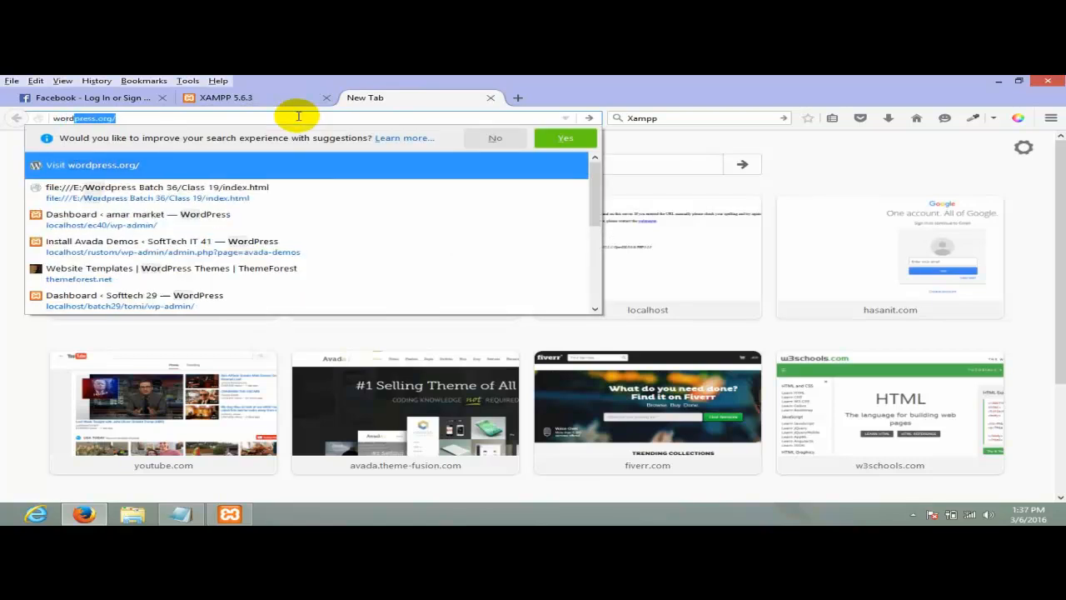
key(Return)
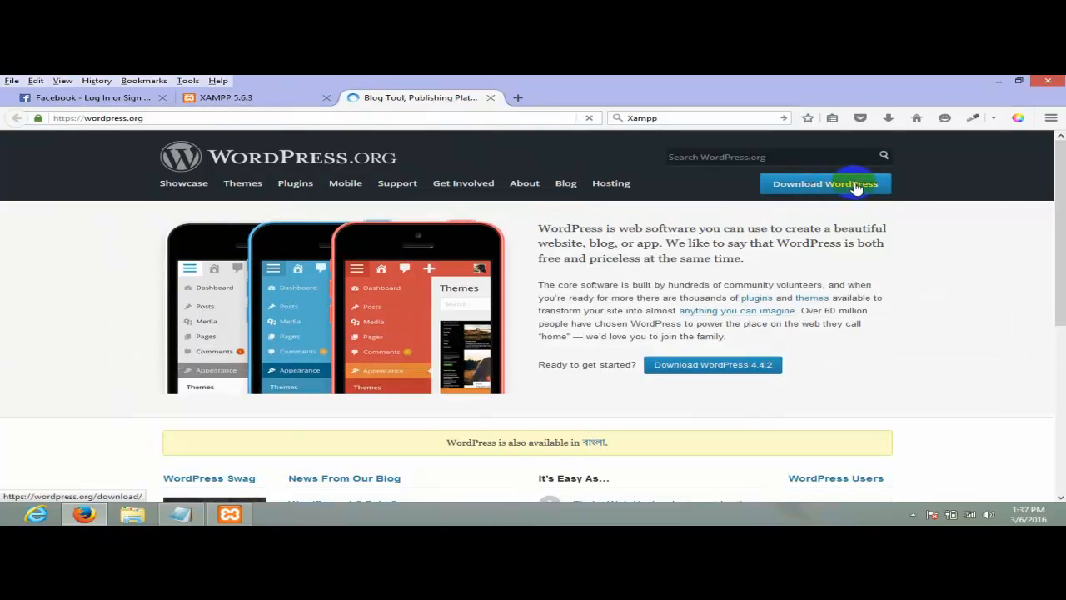
- Download WordPress 4.4.2 from the download page and save wordpress-4.4.2.zip as a file
click(856, 185)
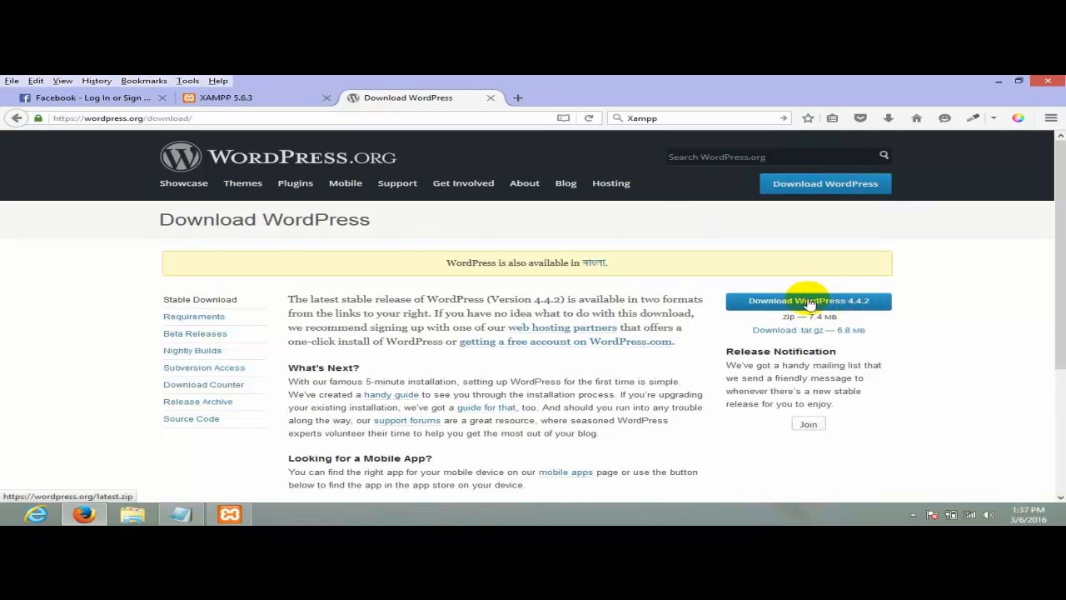
click(858, 303)
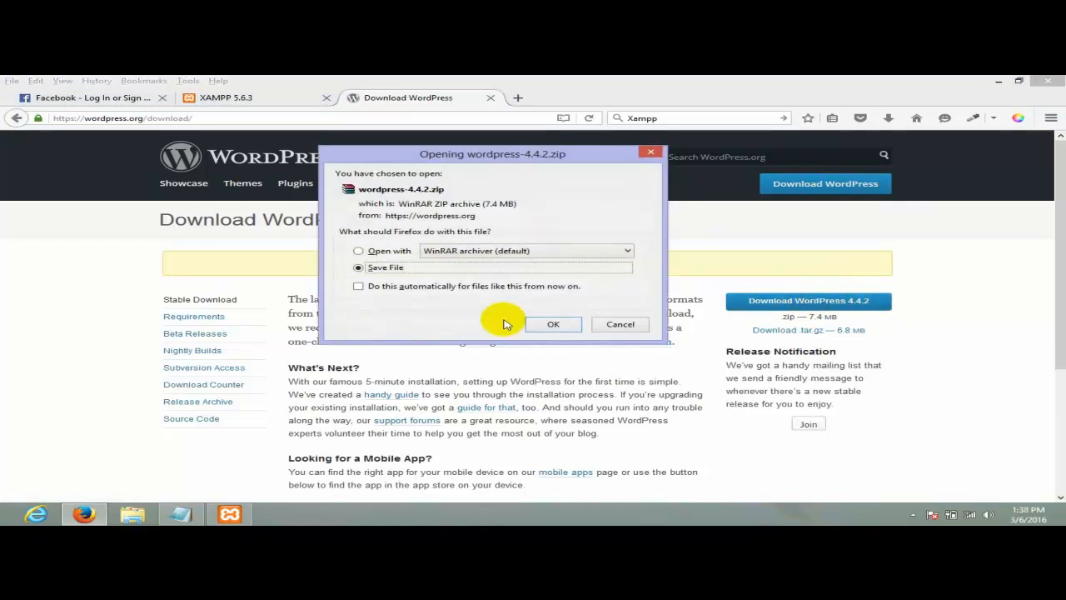
click(554, 325)
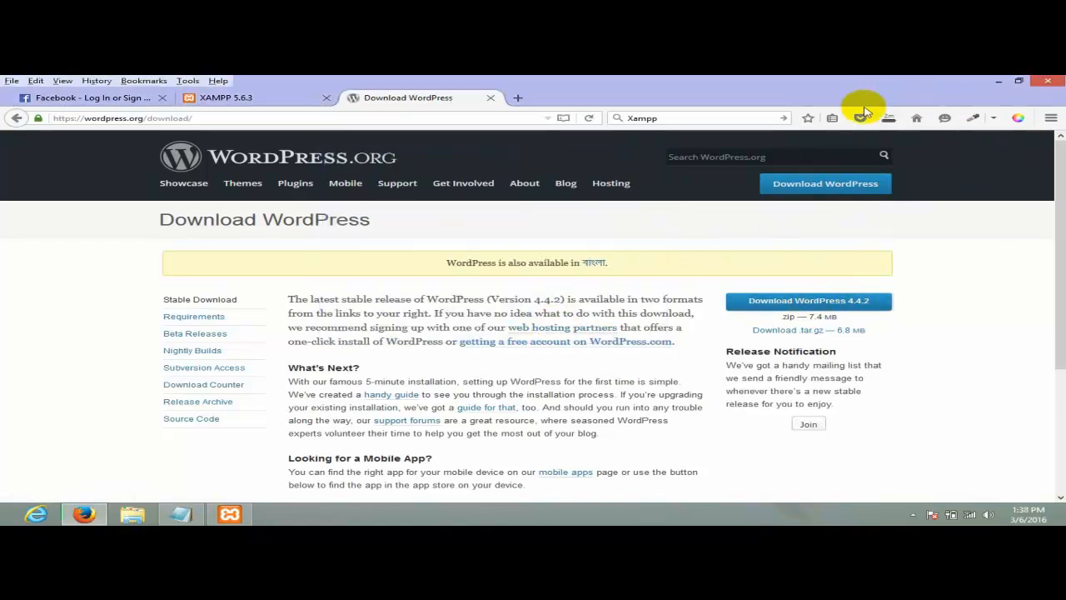
- Check the wordpress-4.4.2.zip download progress in Firefox's Downloads panel
click(888, 118)
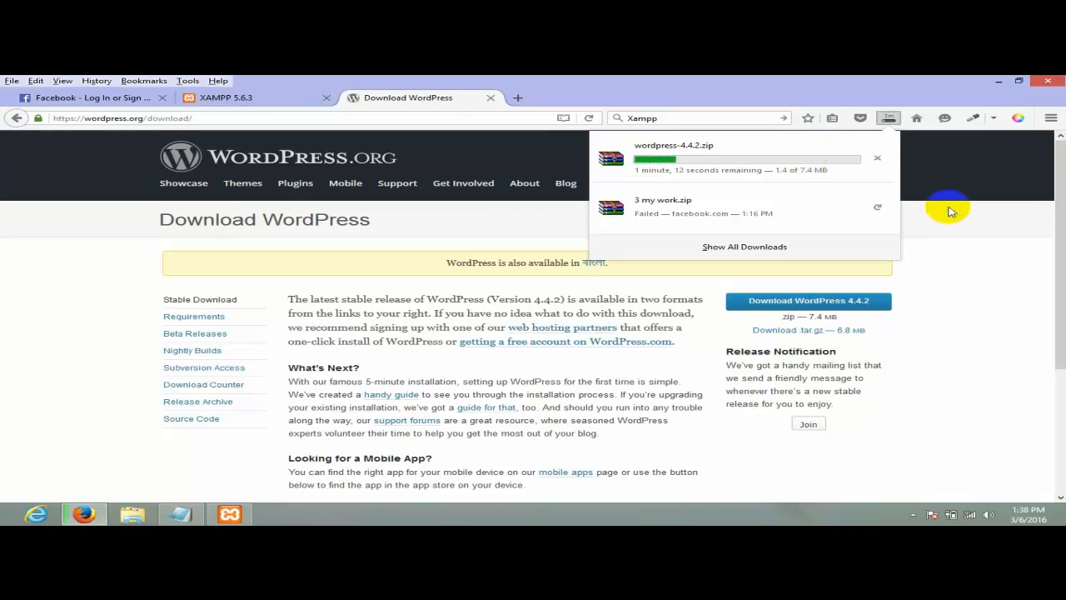
click(890, 117)
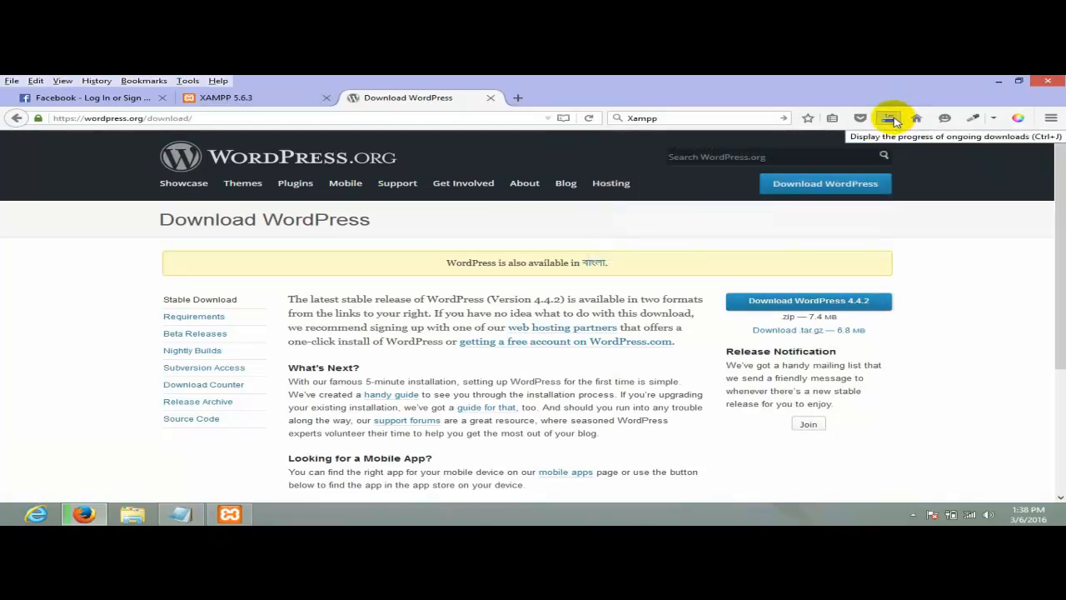
click(889, 124)
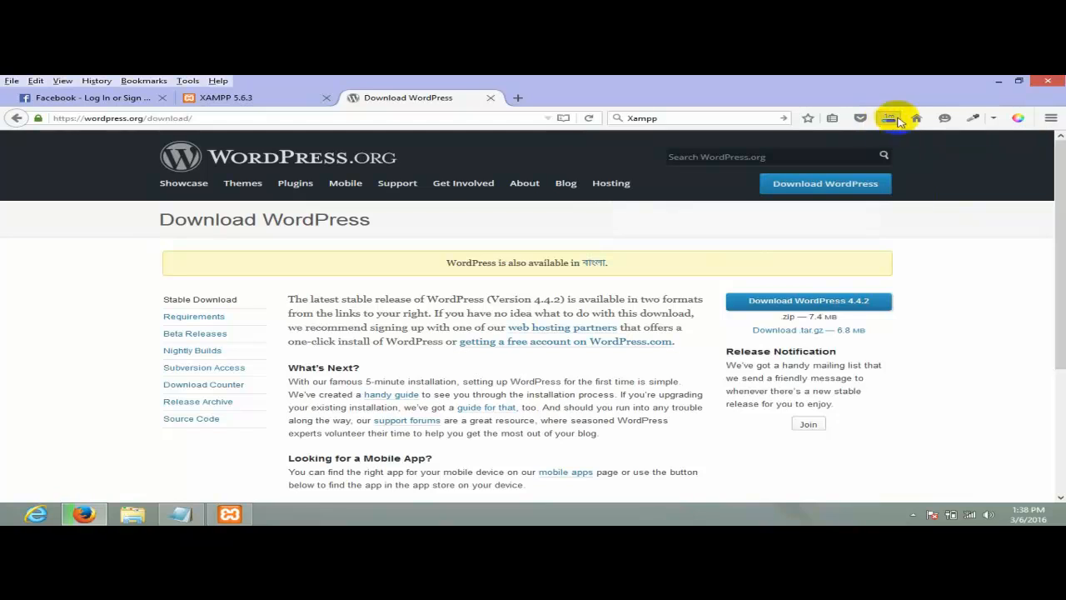
click(897, 119)
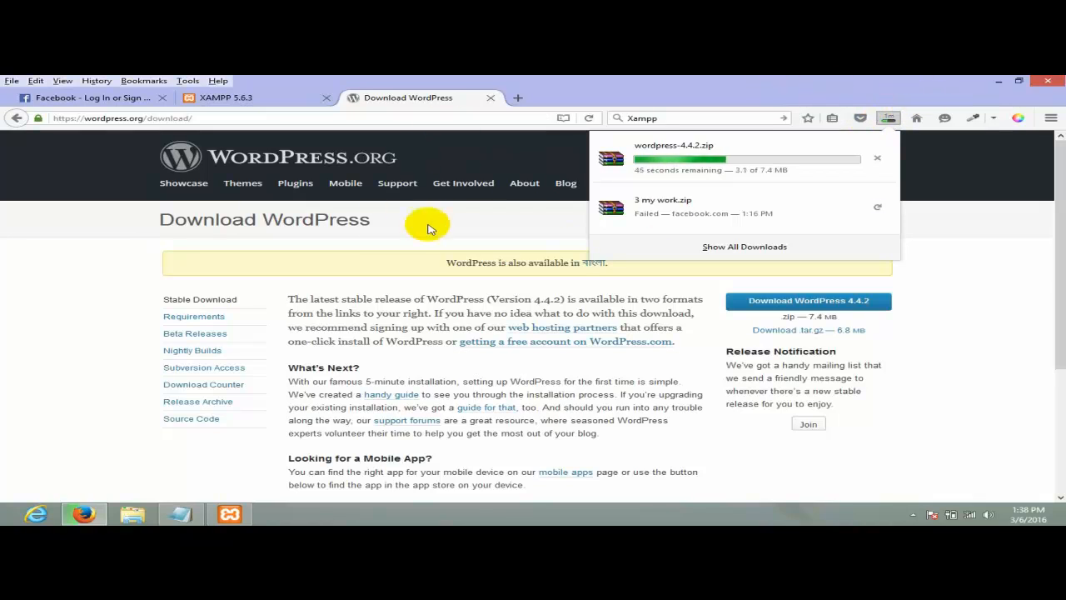
drag(447, 263, 637, 275)
click(646, 275)
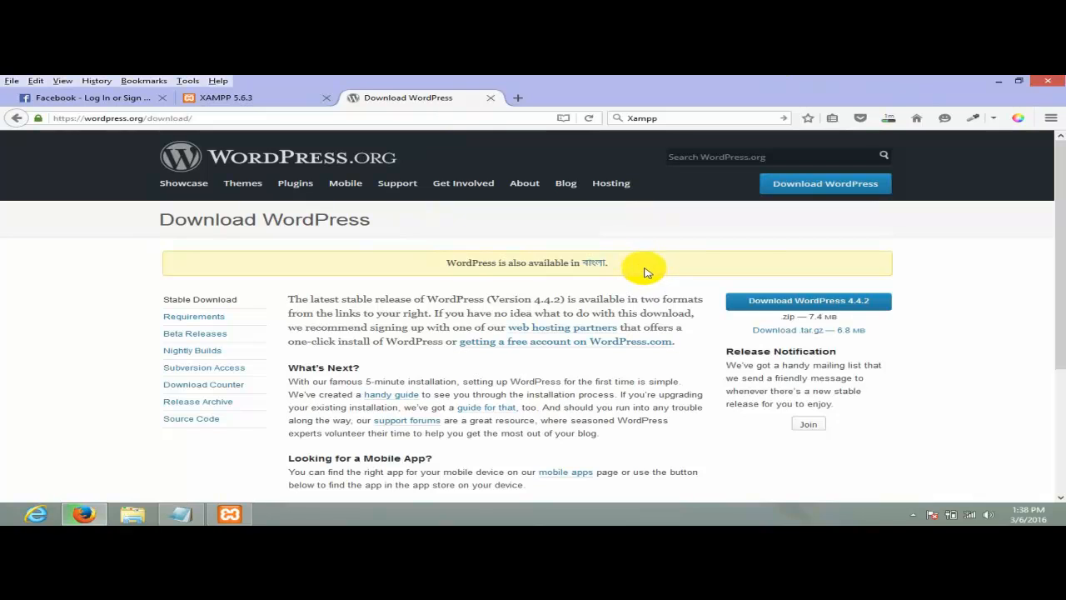
drag(644, 273, 457, 267)
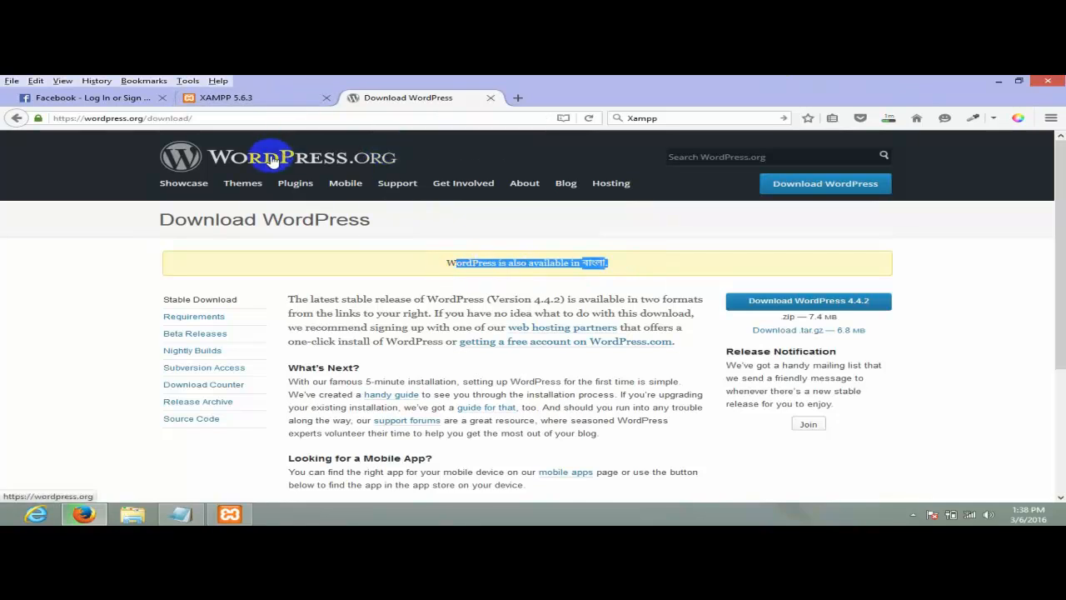
- Once the 7.4 MB download finishes, open the Downloads folder containing wordpress-4.4.2.zip
click(264, 96)
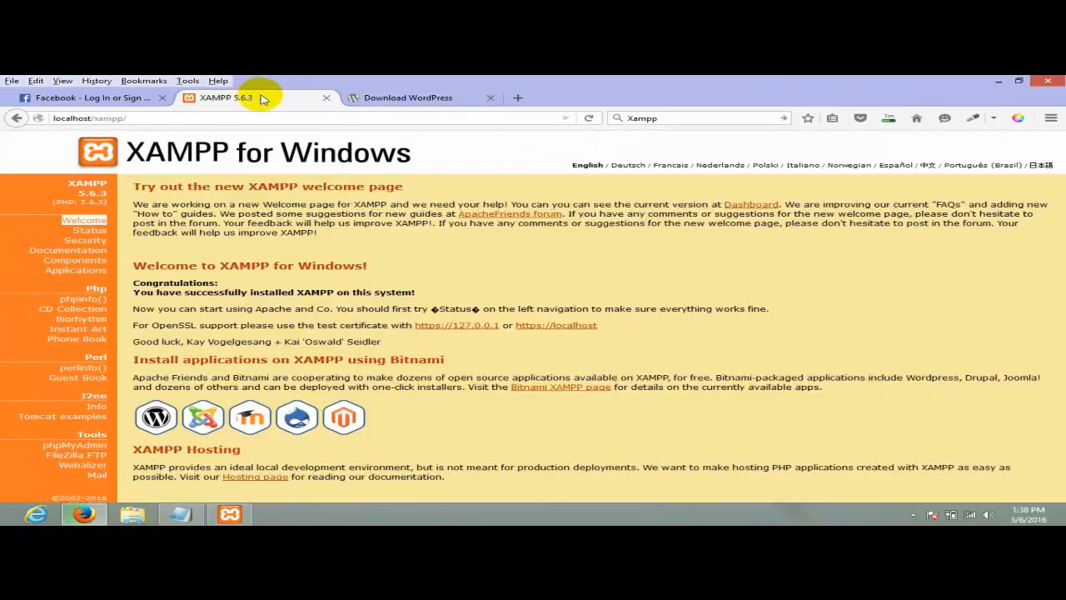
click(448, 96)
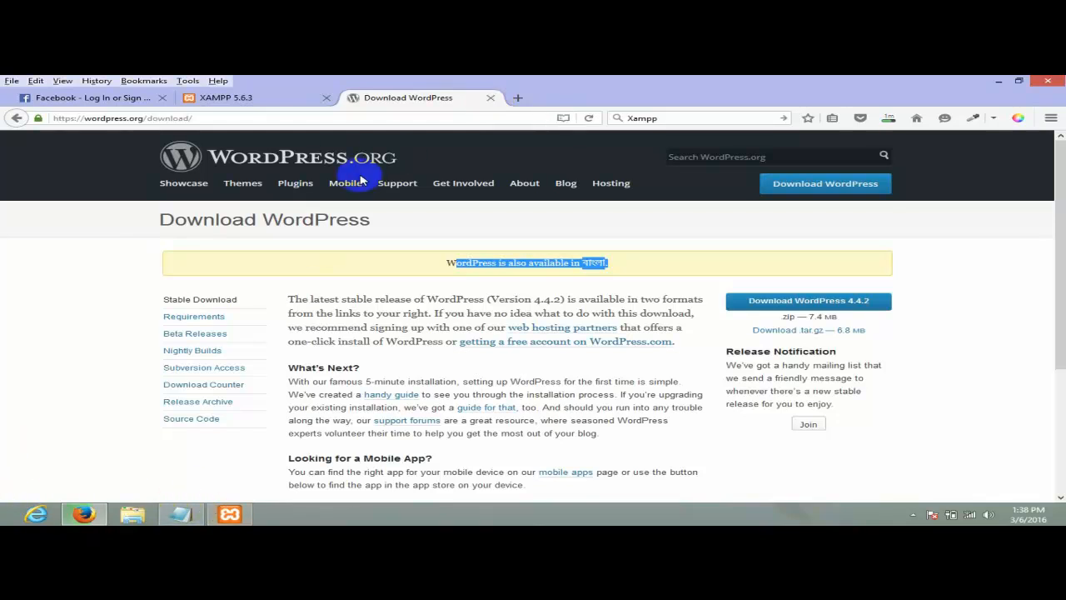
click(774, 157)
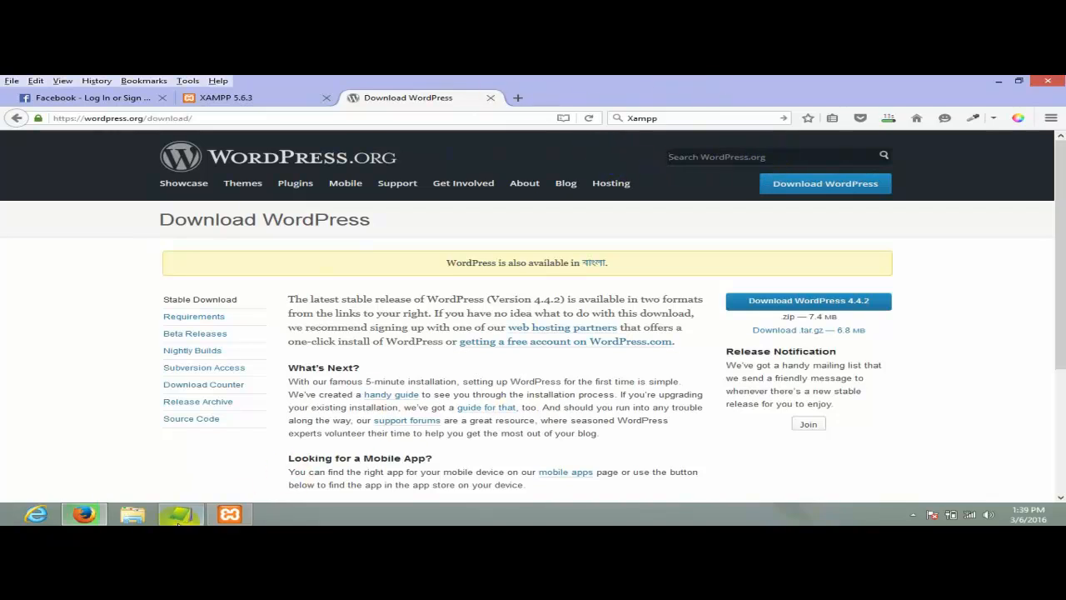
click(888, 119)
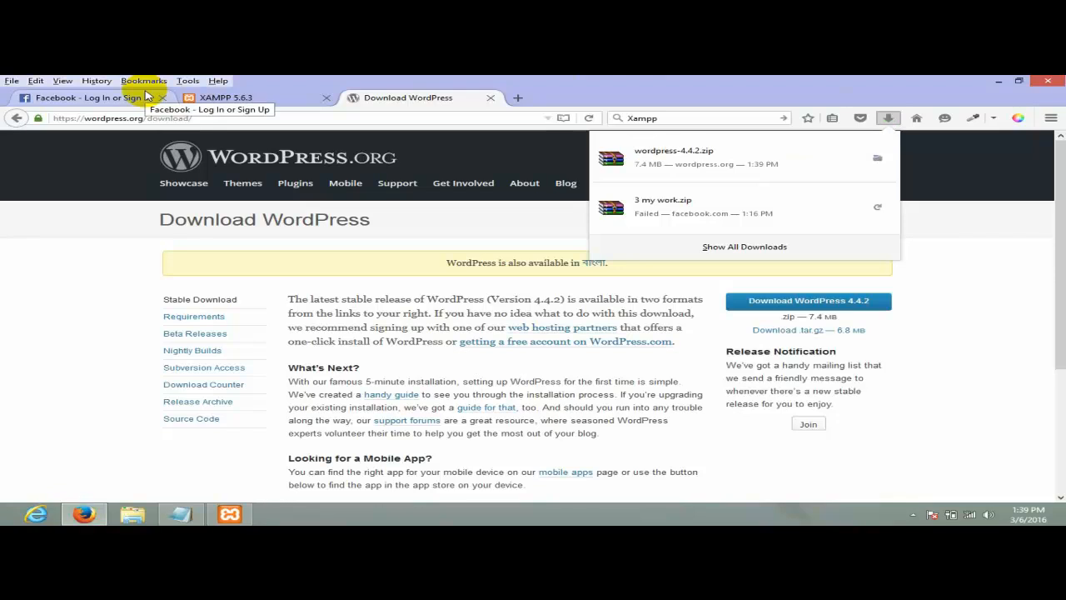
right_click(714, 160)
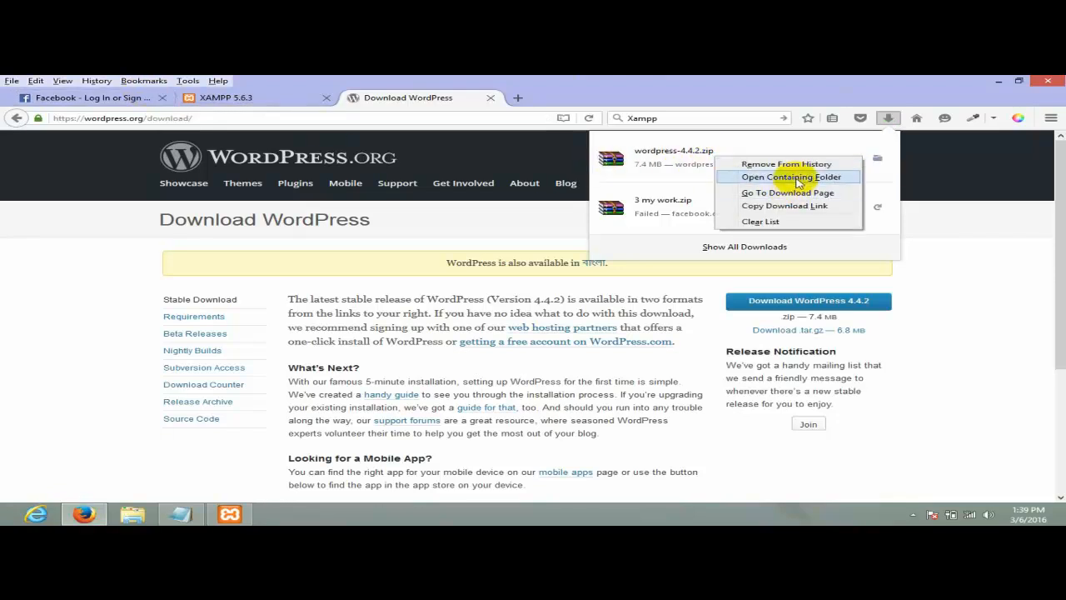
click(797, 182)
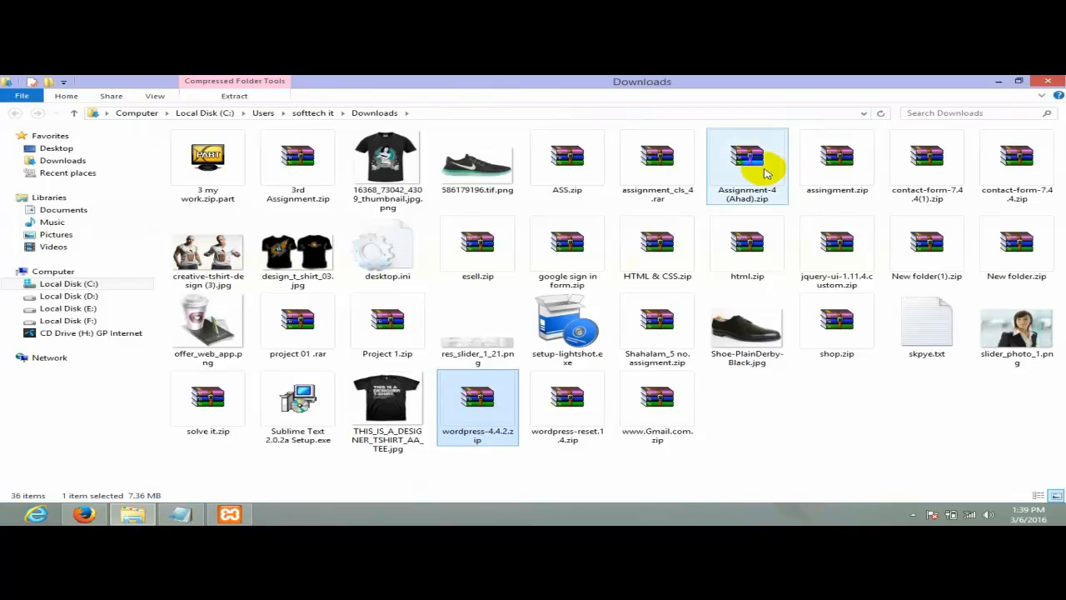
- Extract wordpress-4.4.2.zip with WinRAR into a wordpress-4.4.2 folder
right_click(499, 394)
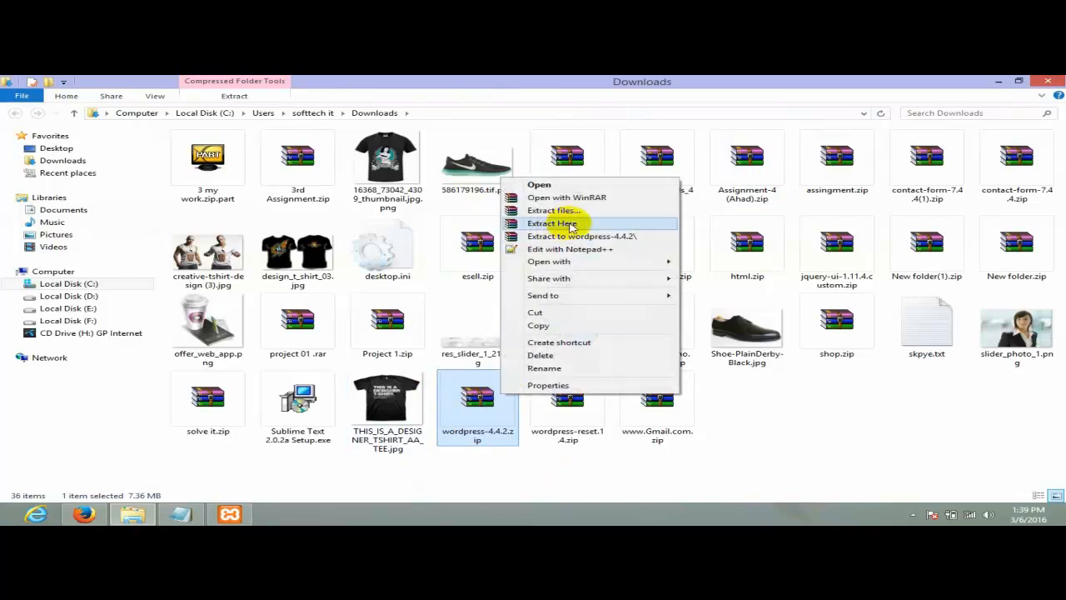
click(590, 236)
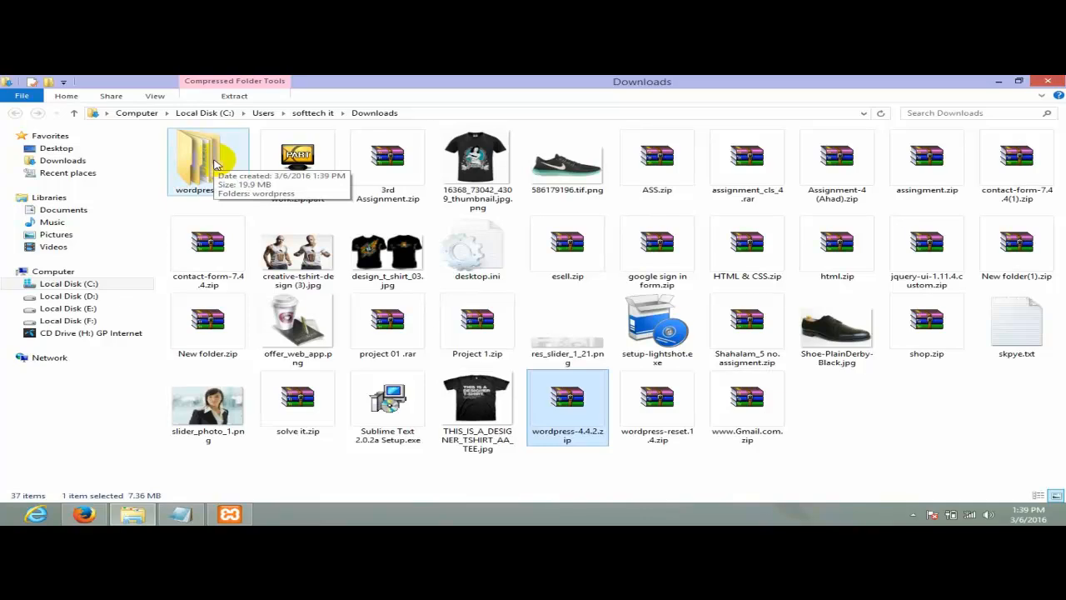
- Open the extracted wordpress-4.4.2\wordpress folder holding the site files
double_click(215, 164)
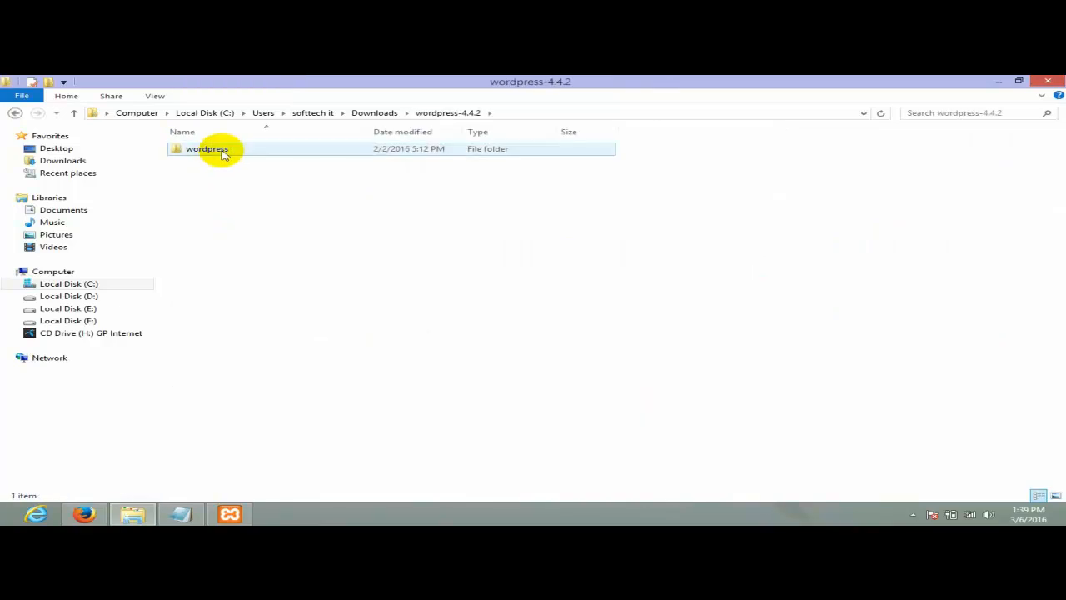
click(16, 111)
double_click(207, 157)
double_click(203, 148)
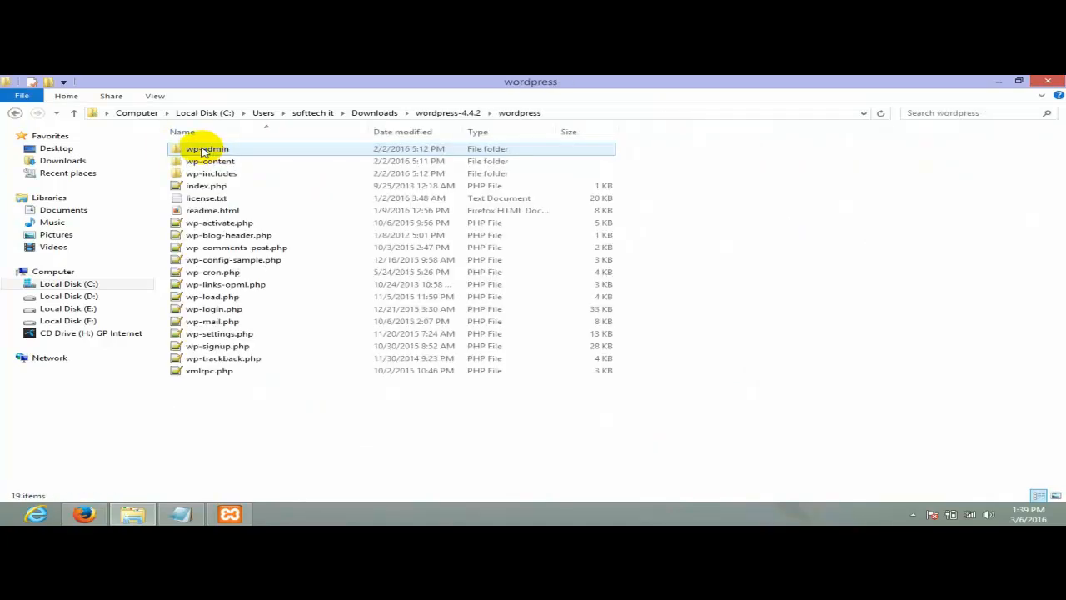
- Copy all 19 WordPress files and select the xampp folder on Local Disk (C:)
drag(336, 437, 205, 108)
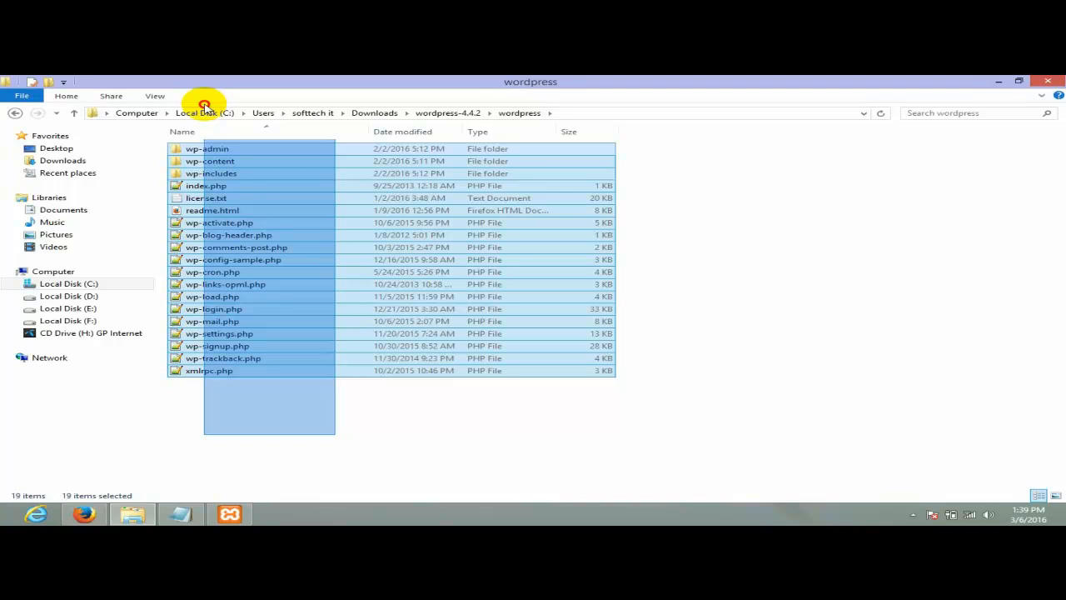
right_click(218, 166)
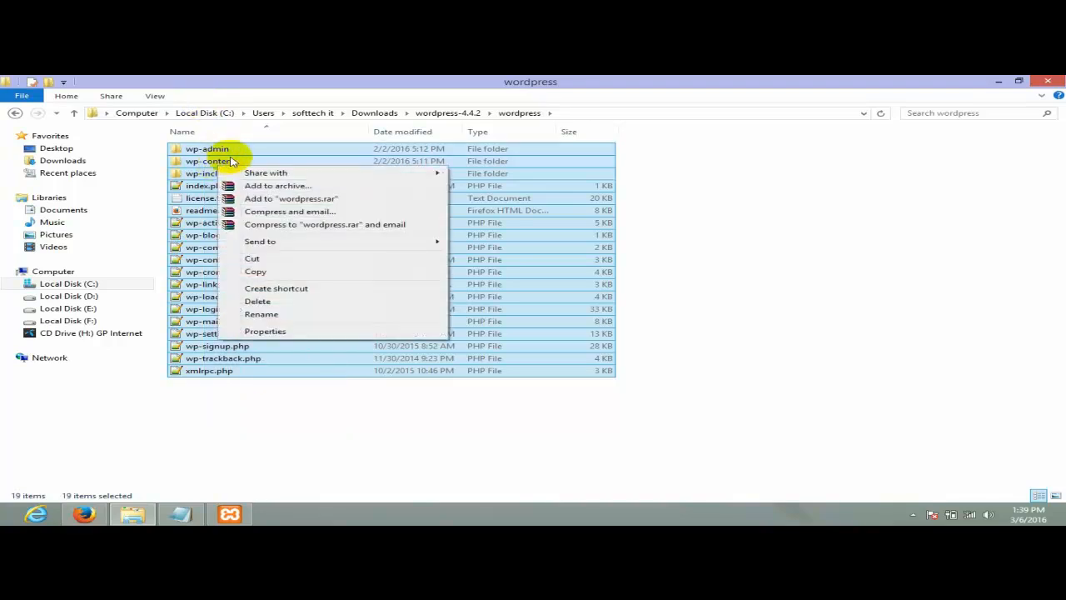
click(303, 268)
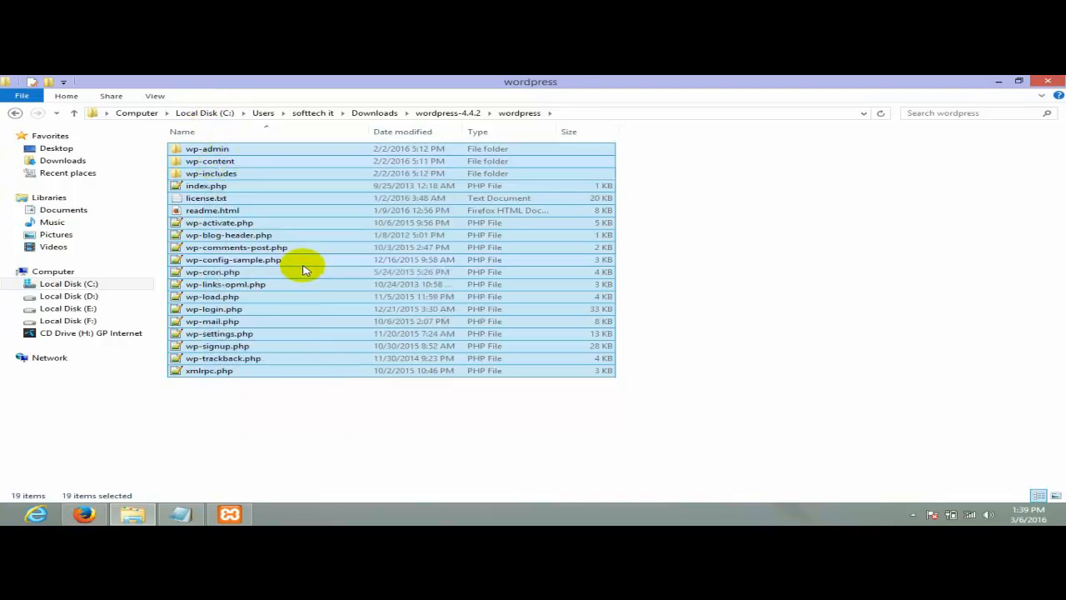
click(84, 284)
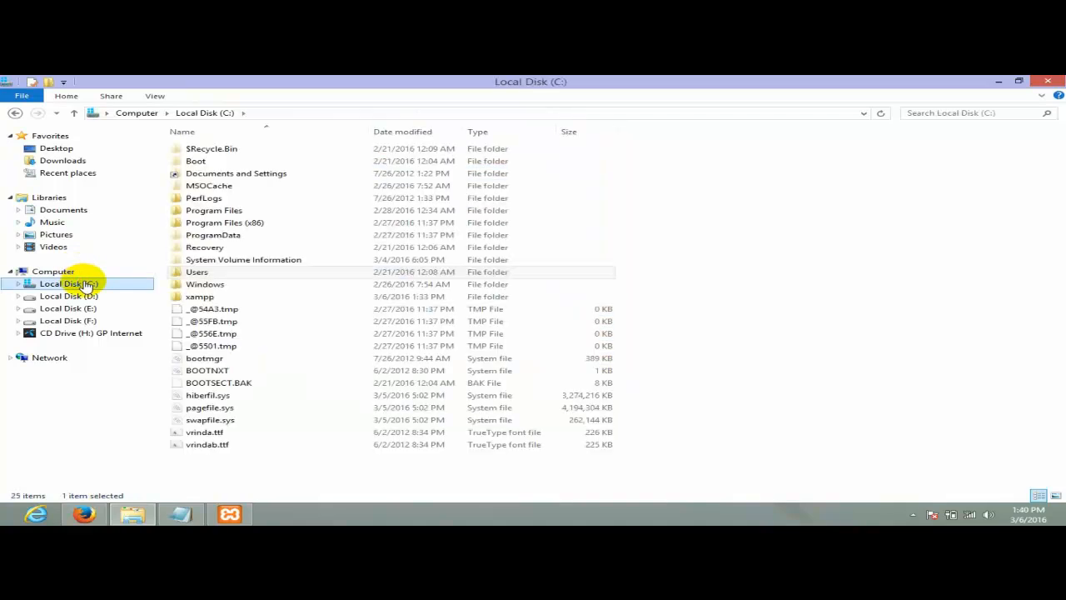
click(200, 297)
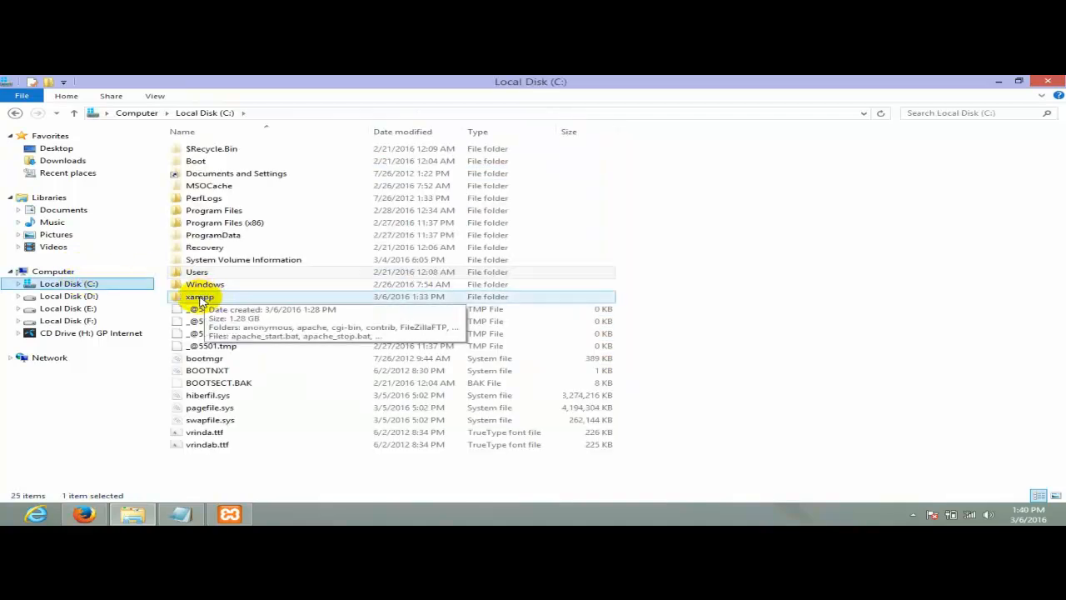
- Create a new folder named batch42 in C:\xampp\htdocs
double_click(198, 299)
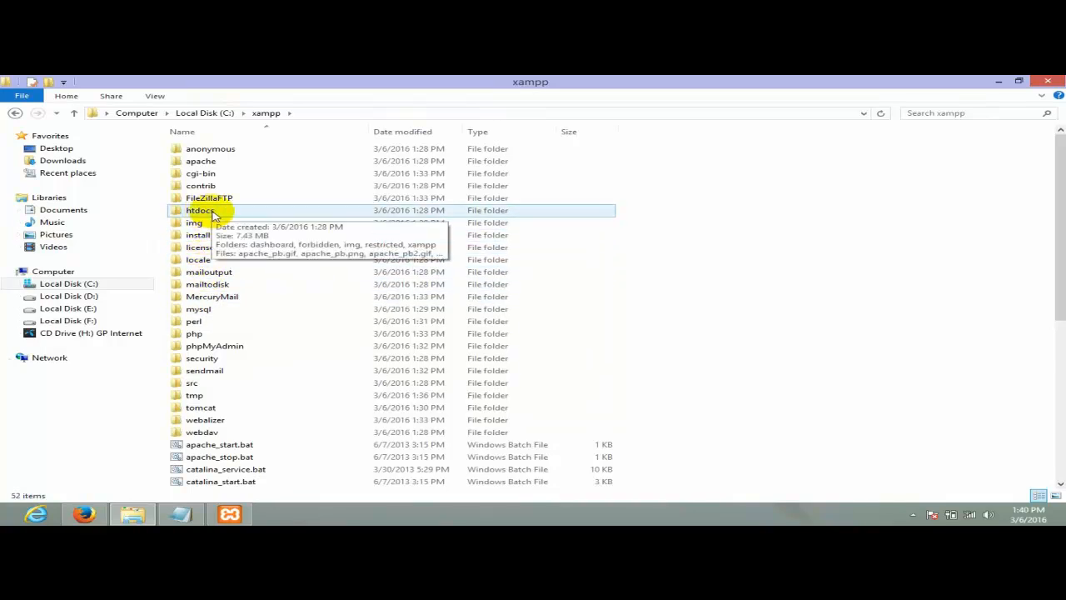
double_click(200, 209)
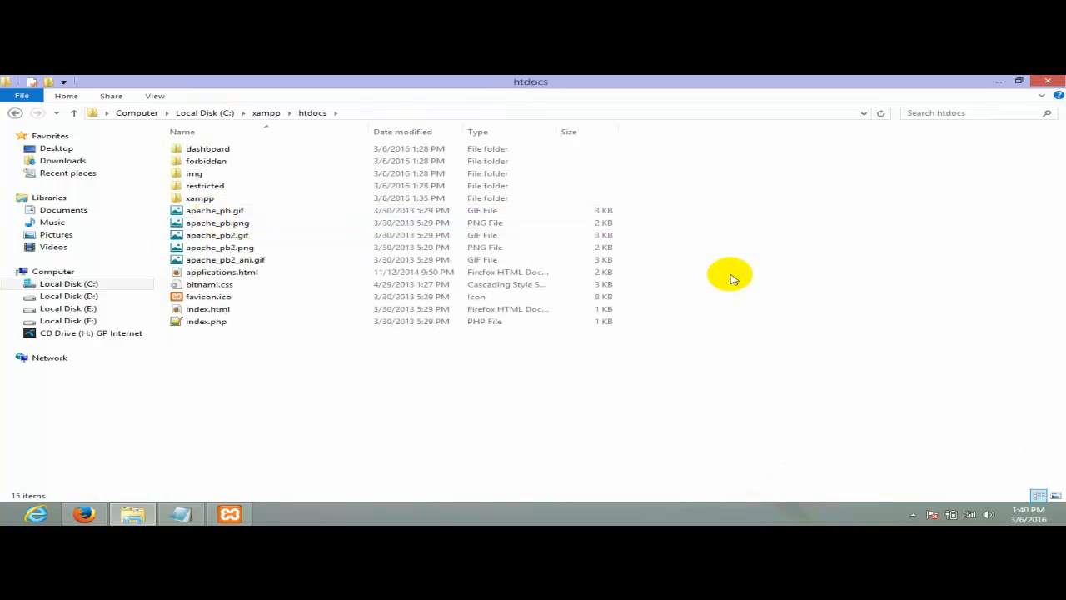
right_click(673, 182)
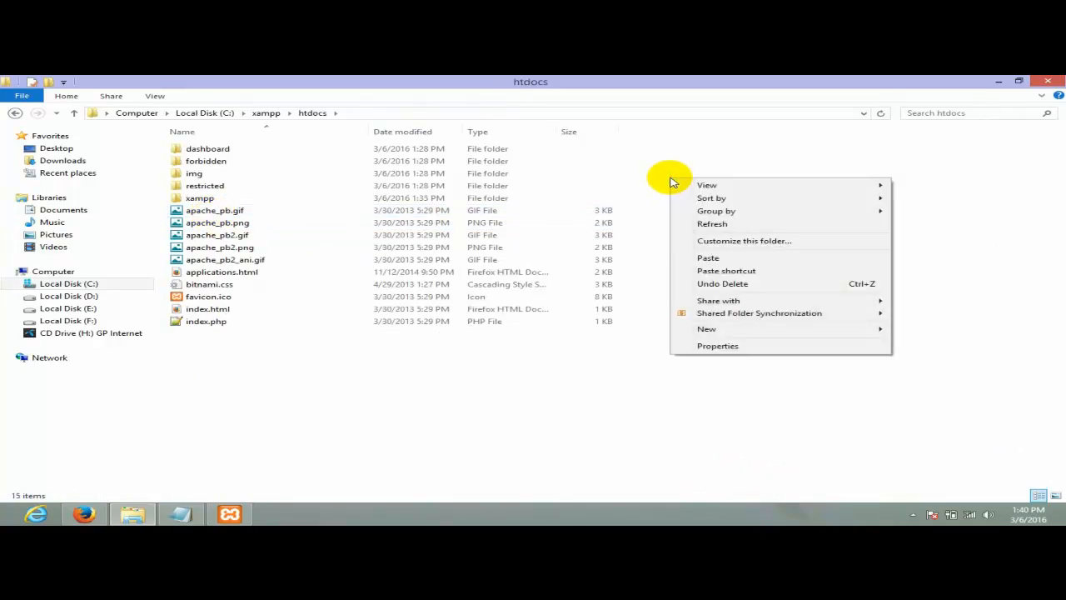
click(692, 138)
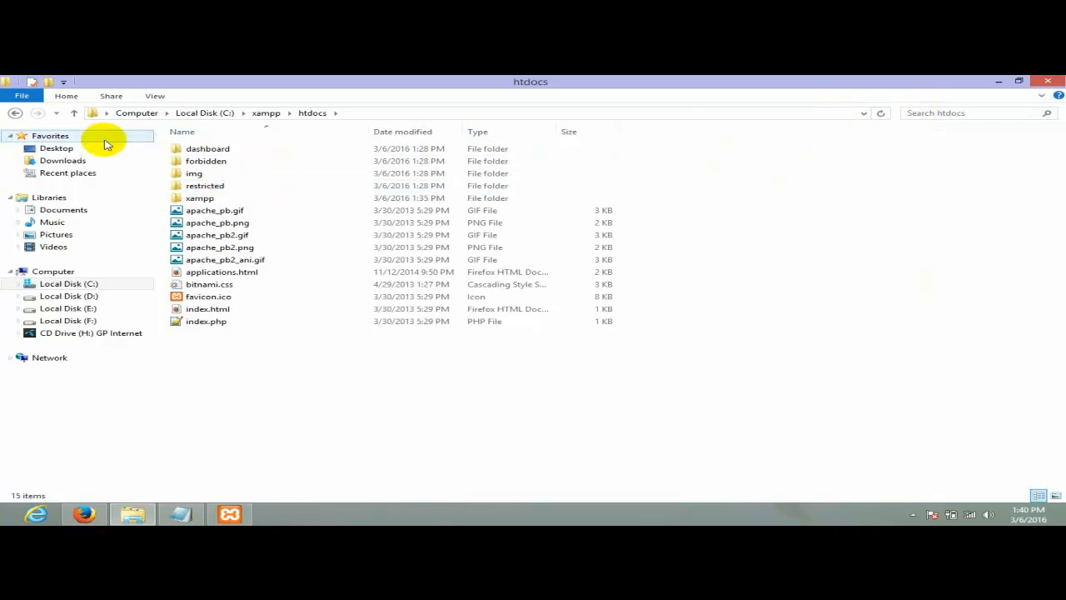
right_click(696, 193)
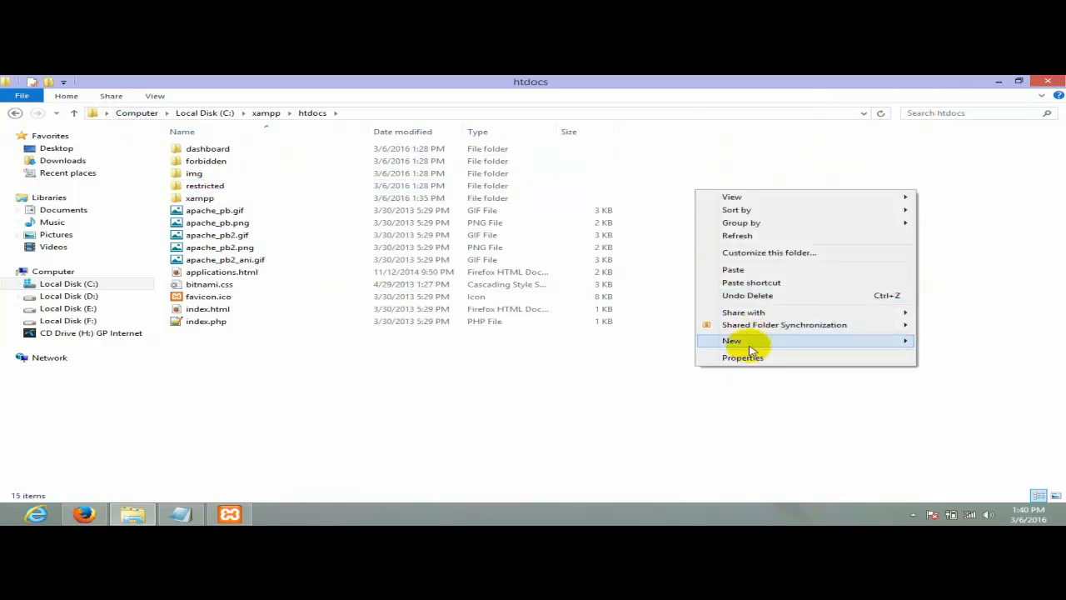
mouse_move(749, 341)
click(530, 340)
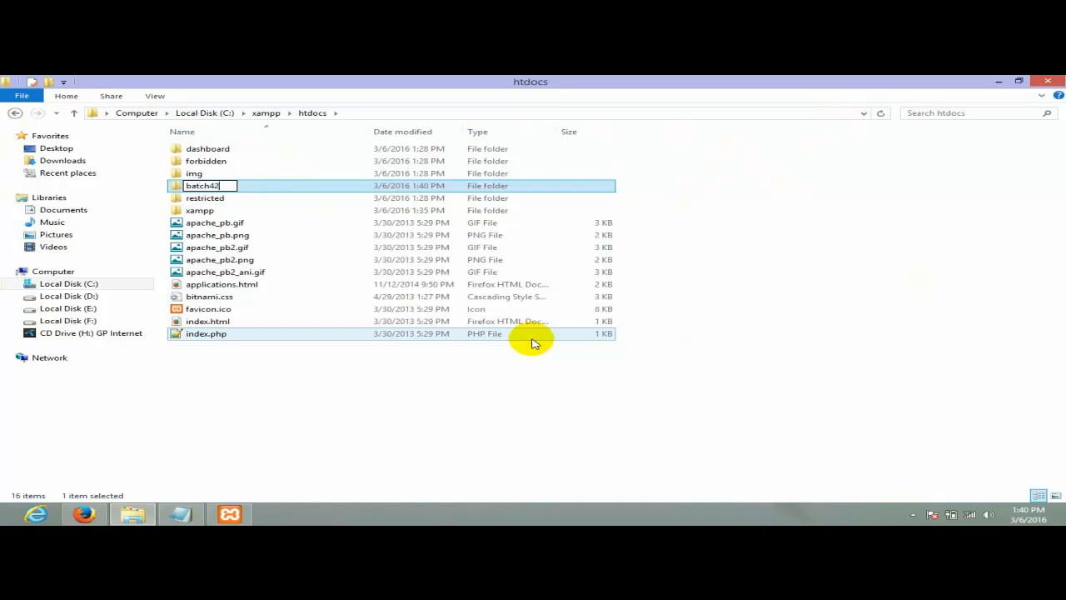
text(batch42)
key(Return)
key(Return)
- Paste the 19 WordPress files into batch42 and refresh the listing to confirm
right_click(352, 208)
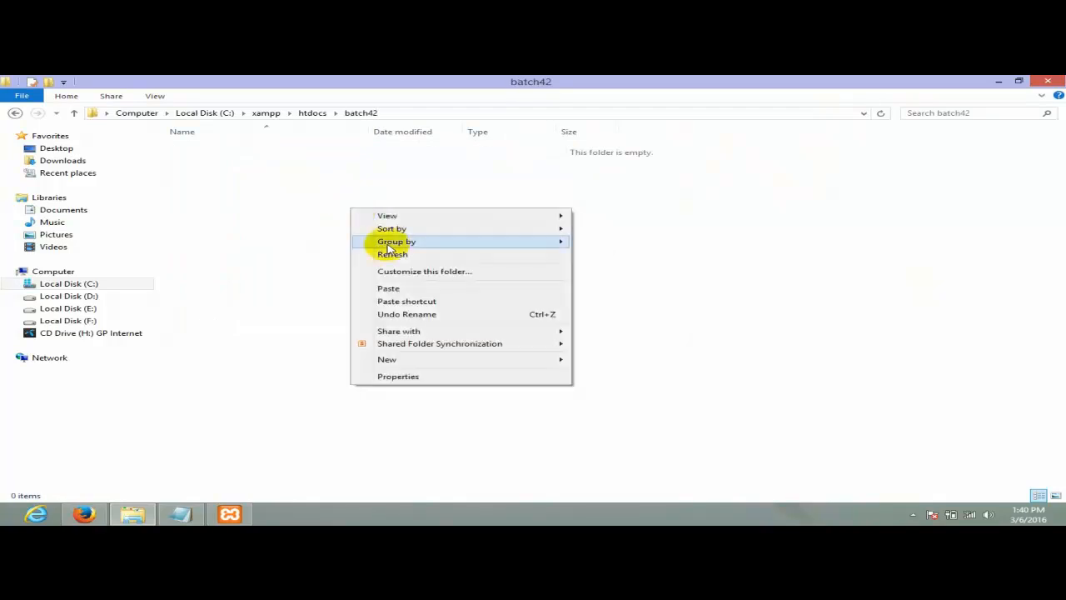
click(421, 294)
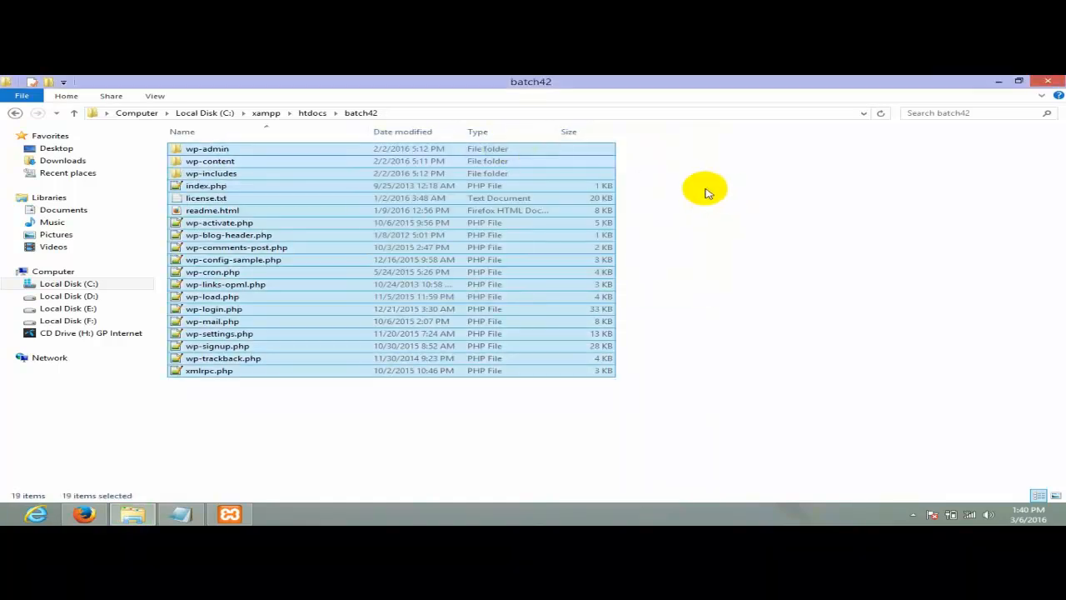
right_click(700, 187)
click(742, 231)
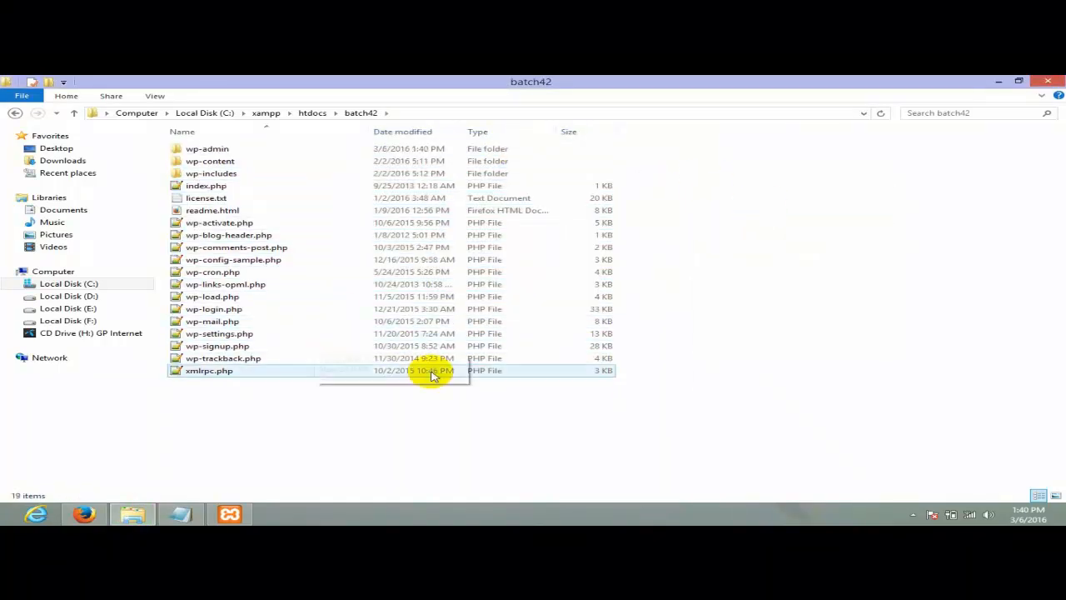
drag(298, 405, 222, 140)
click(323, 423)
- Return to Firefox's XAMPP 5.6.3 page, checking the htdocs folder contents along the way
click(84, 514)
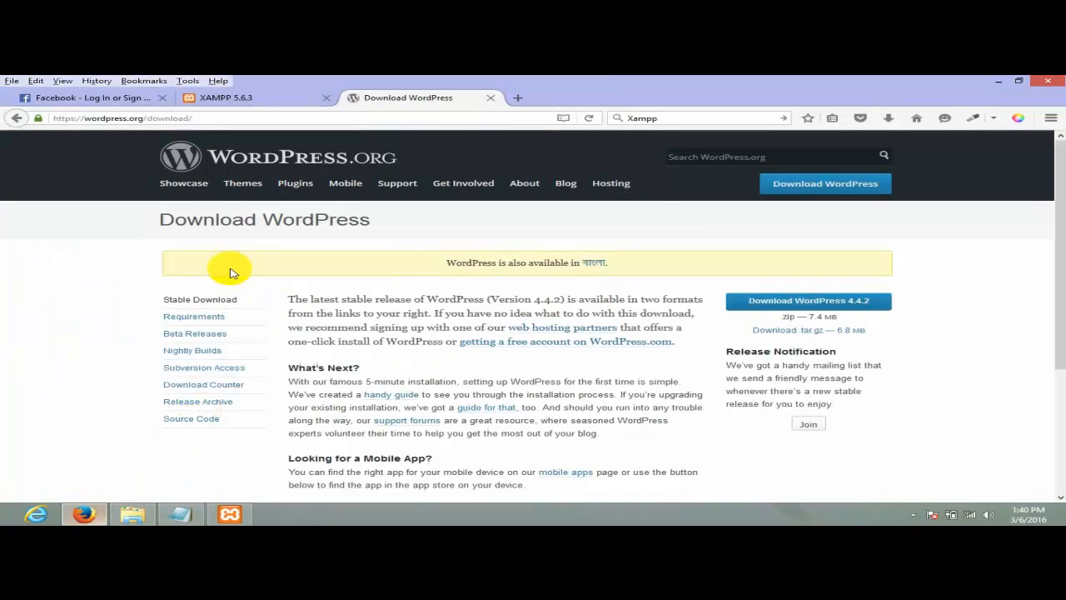
click(258, 97)
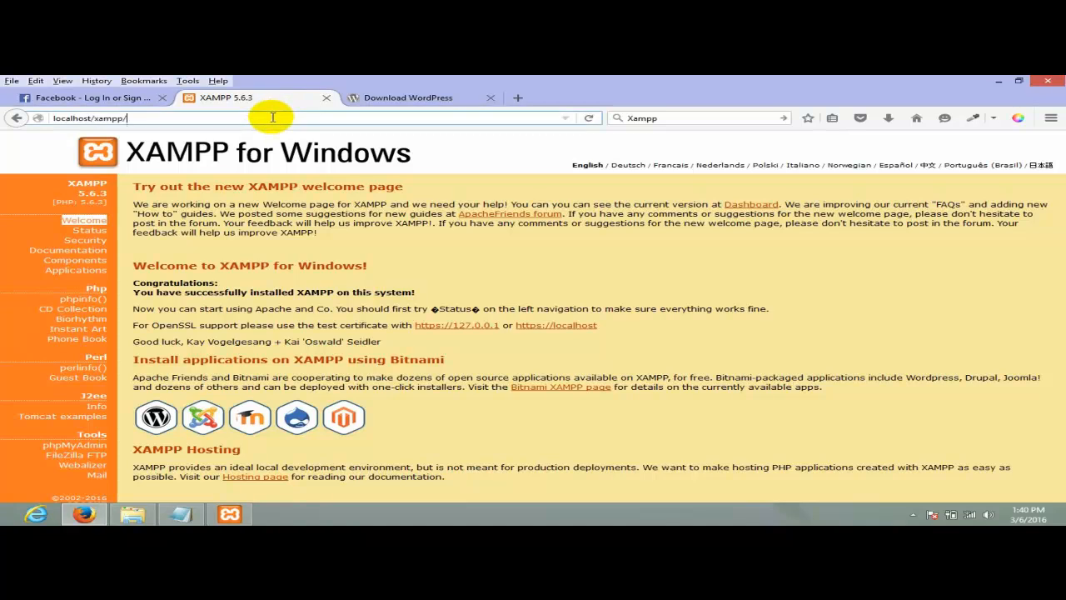
click(110, 121)
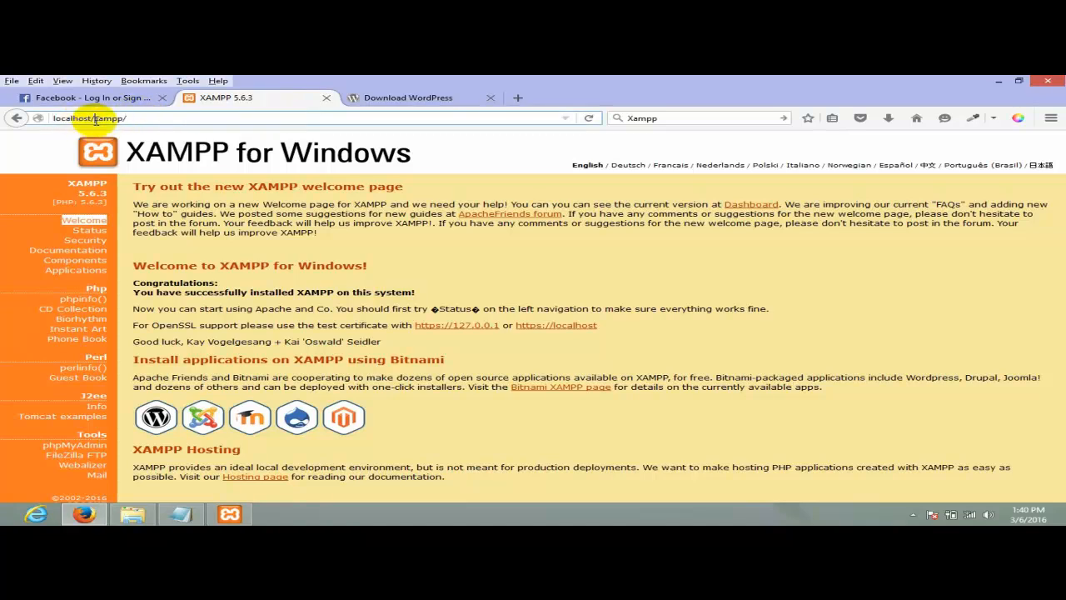
drag(94, 119, 20, 118)
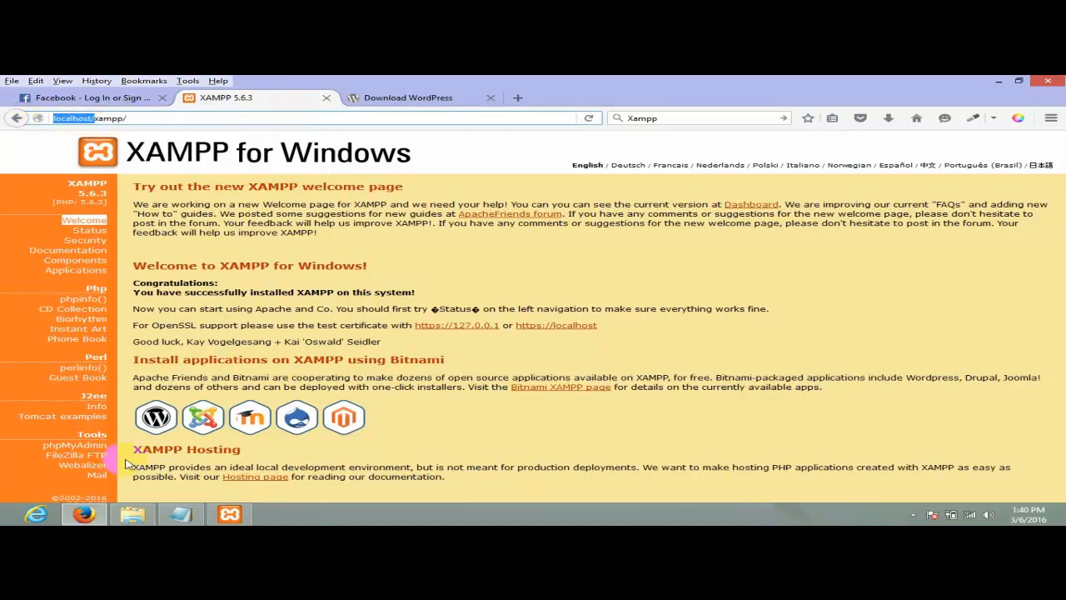
click(138, 515)
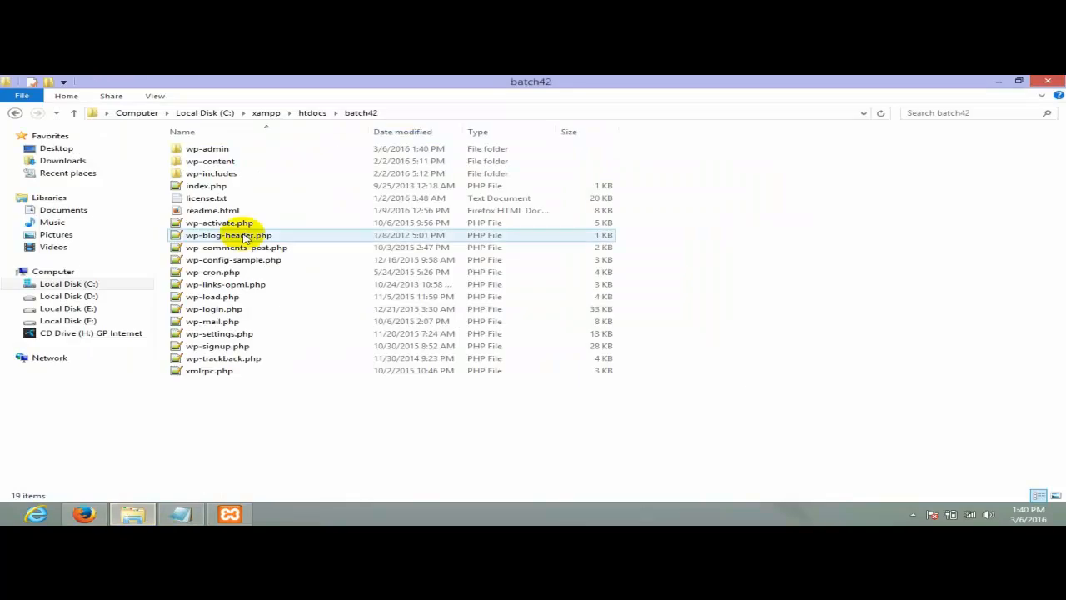
click(313, 112)
drag(488, 428, 233, 117)
drag(360, 379, 203, 120)
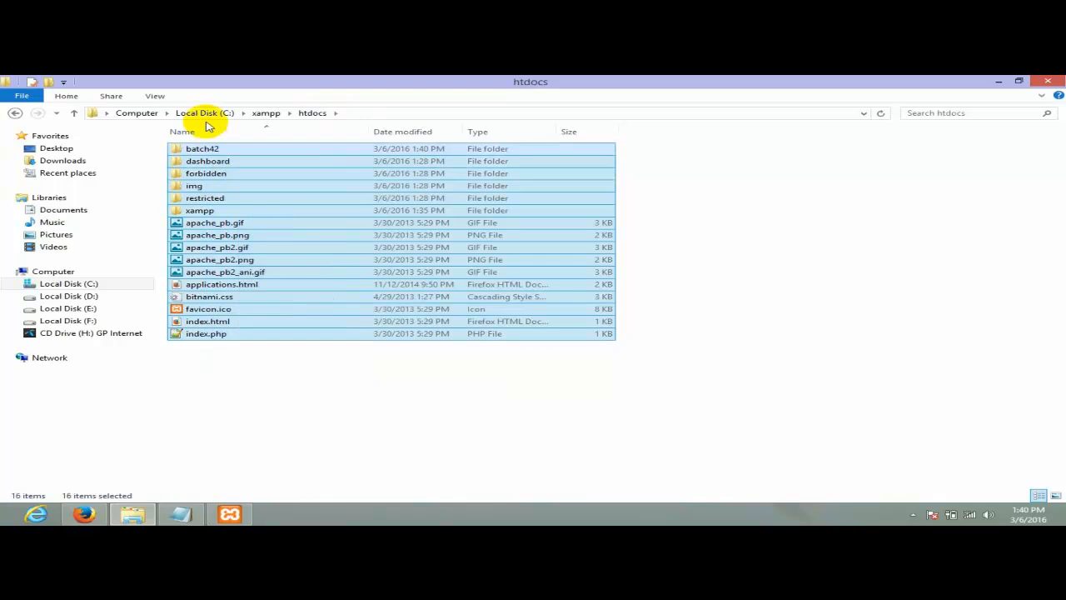
click(245, 210)
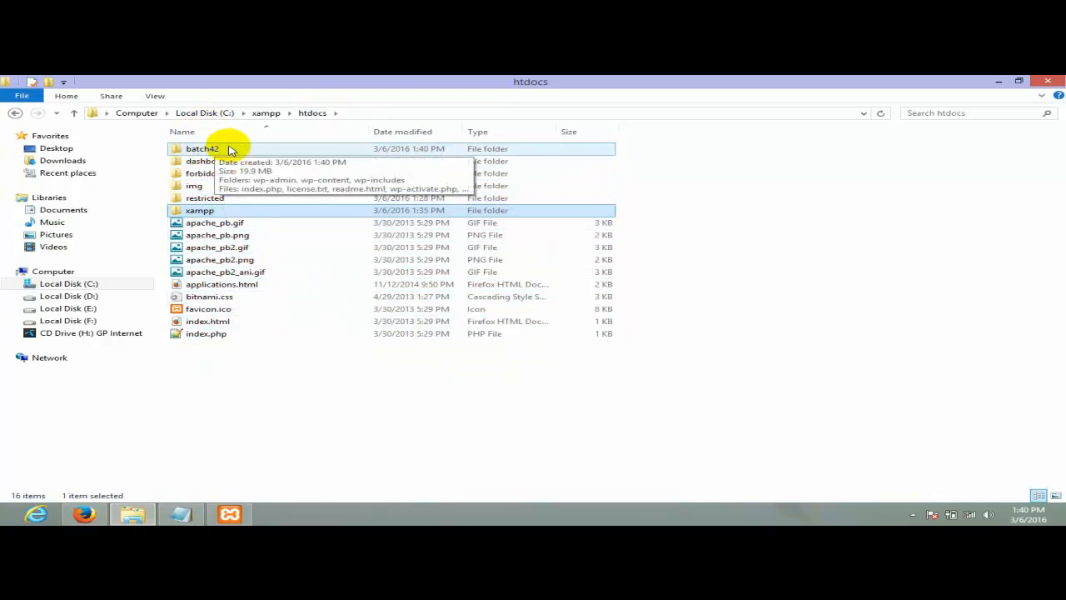
click(83, 514)
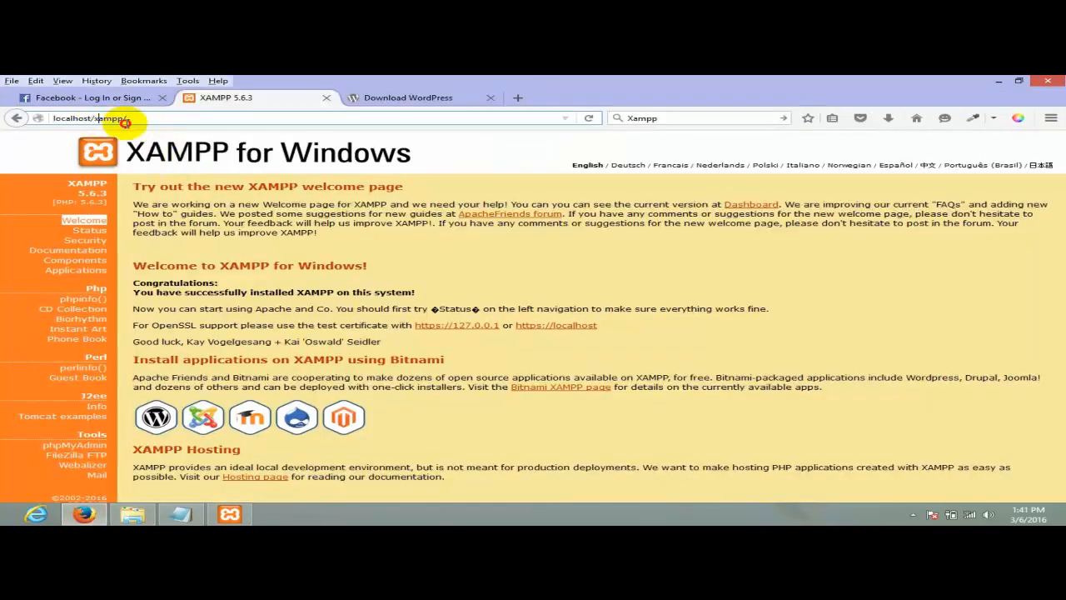
- Replace xampp with batch42 in the address, fixing the 'bacth42' typo, and load localhost/batch42
key(BackSpace)
key(BackSpace)
key(BackSpace)
key(BackSpace)
key(BackSpace)
key(BackSpace)
text(bac)
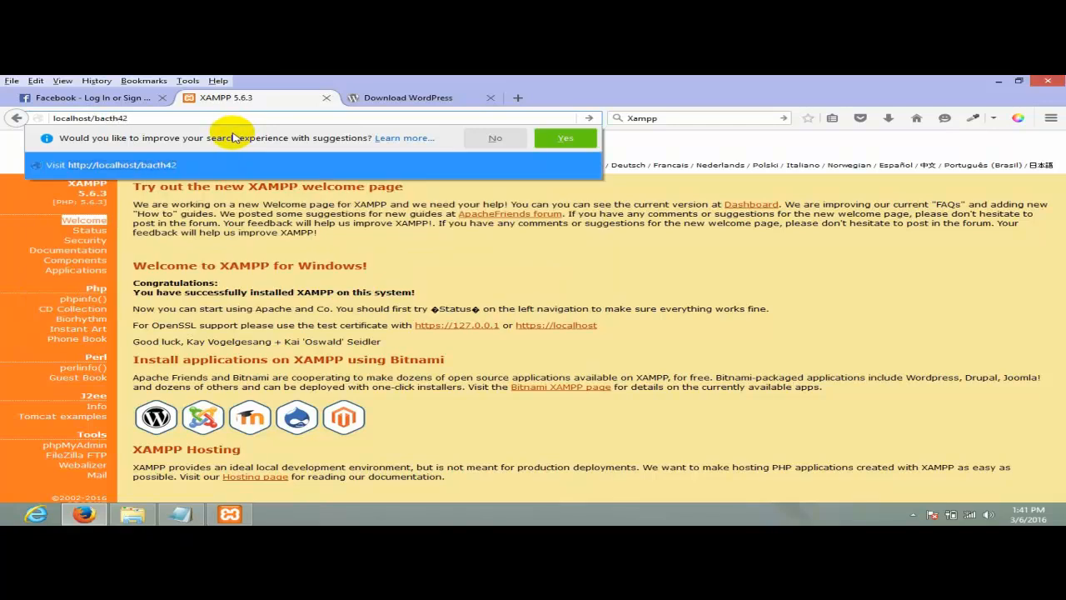
text(th42)
key(Return)
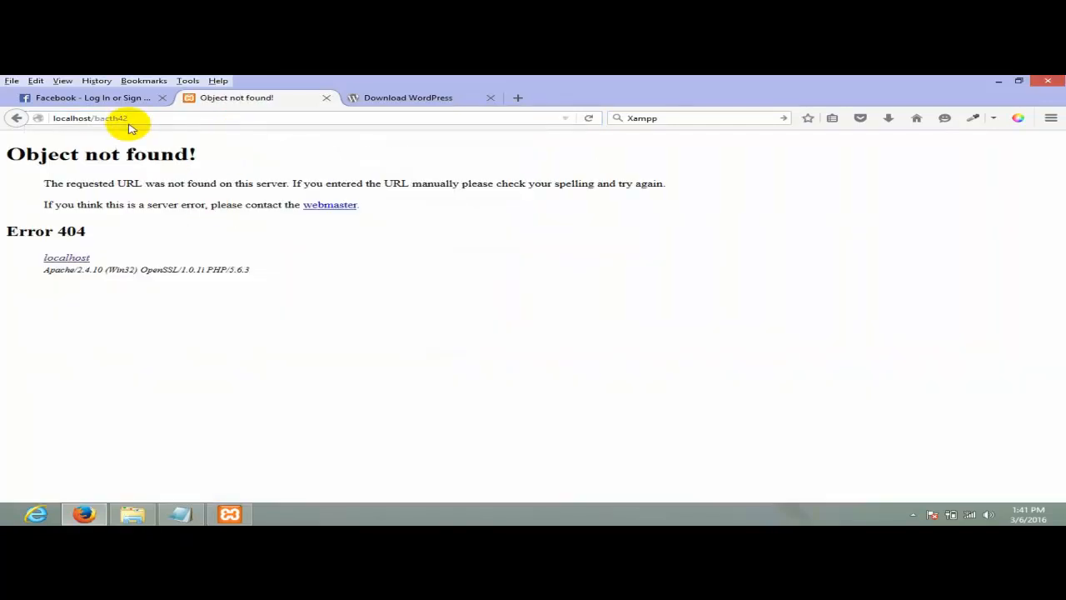
drag(142, 118, 110, 117)
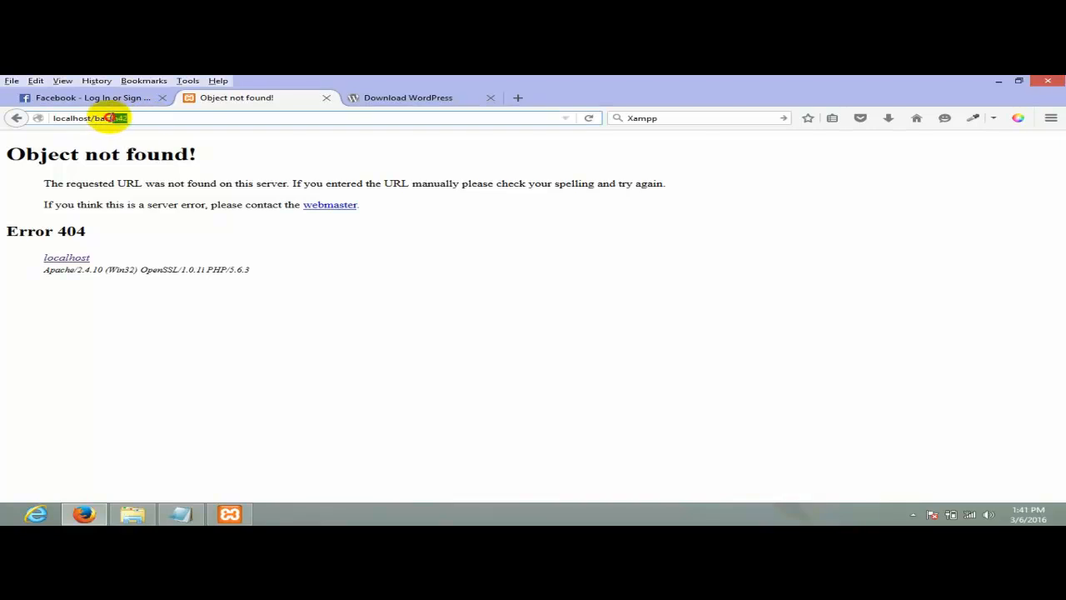
text(bat)
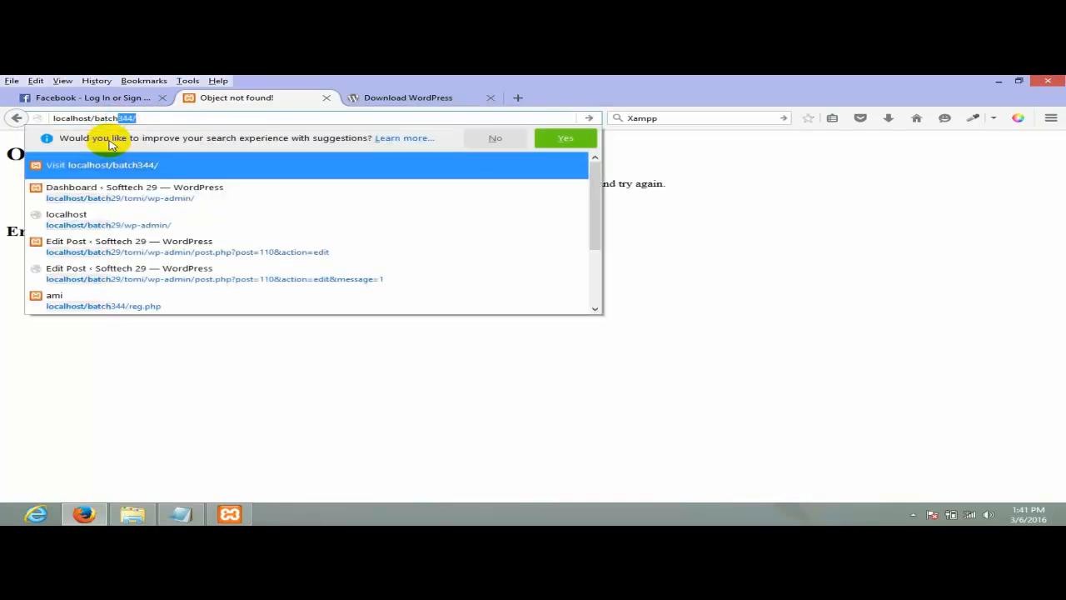
text(ch42)
key(Return)
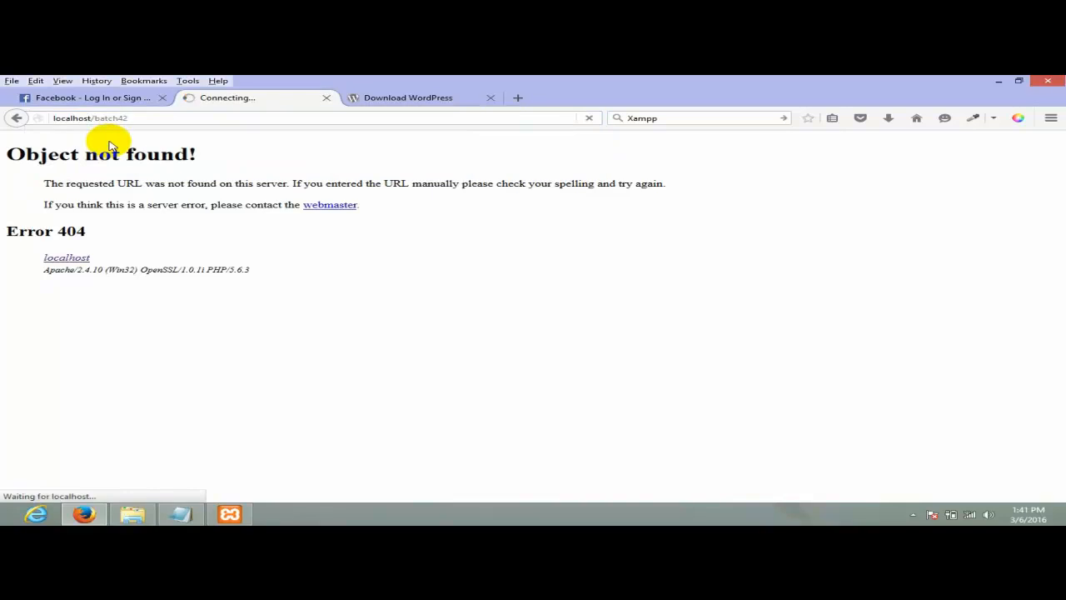
drag(95, 118, 135, 120)
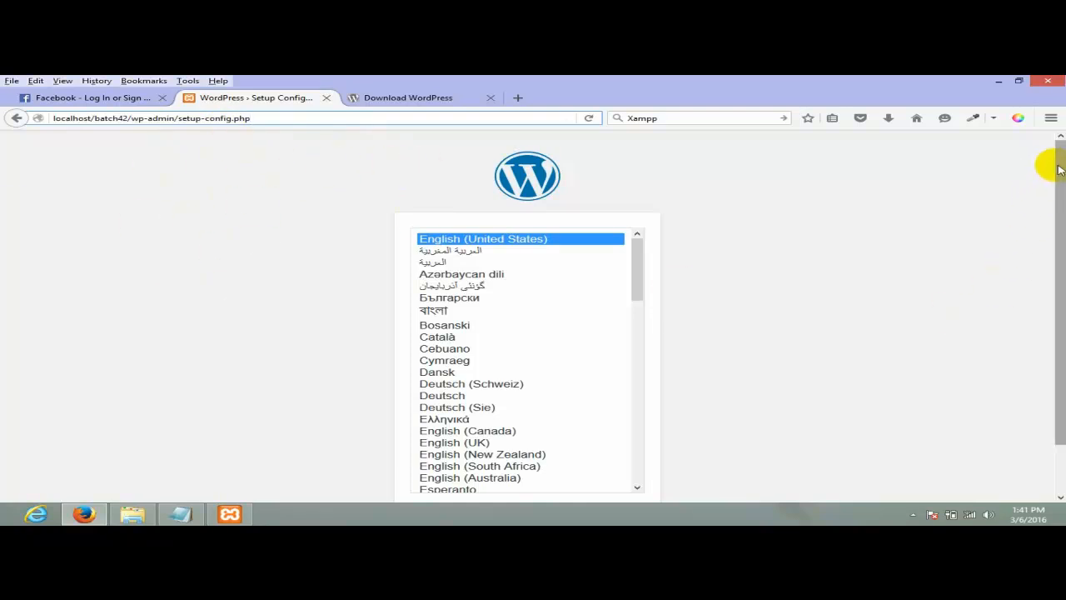
- Glance at the htdocs folder and XAMPP Control Panel, then return to the language list
scroll(1060, 170, down, 1)
click(133, 514)
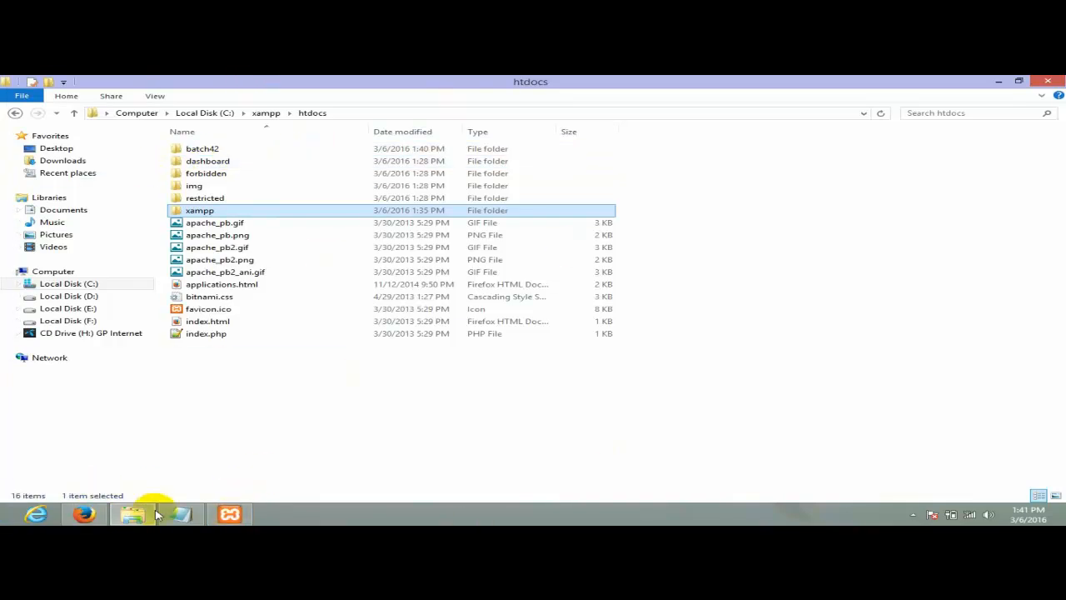
click(228, 514)
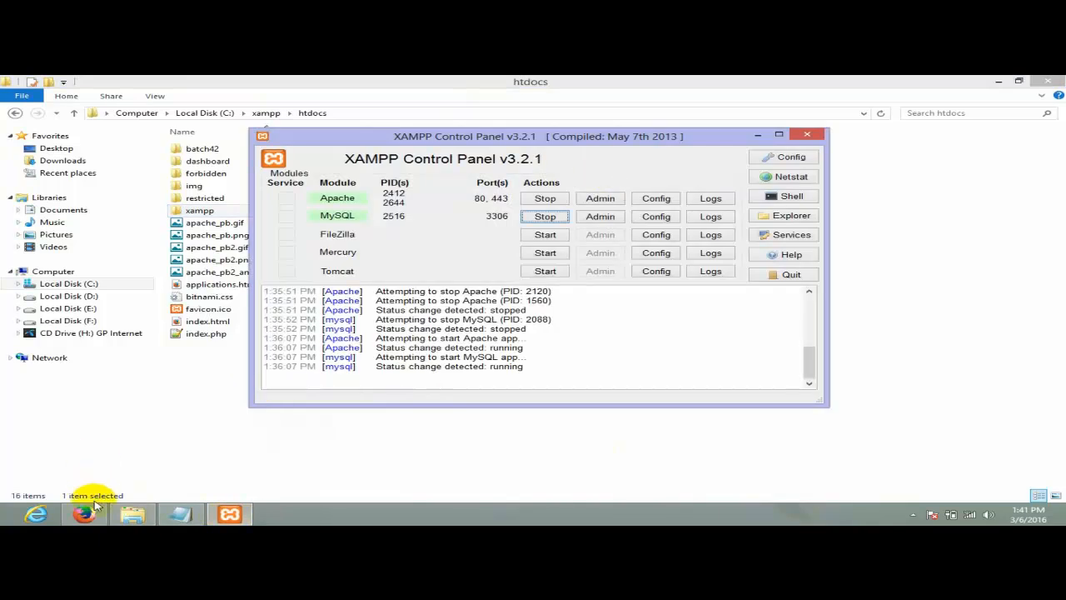
click(83, 514)
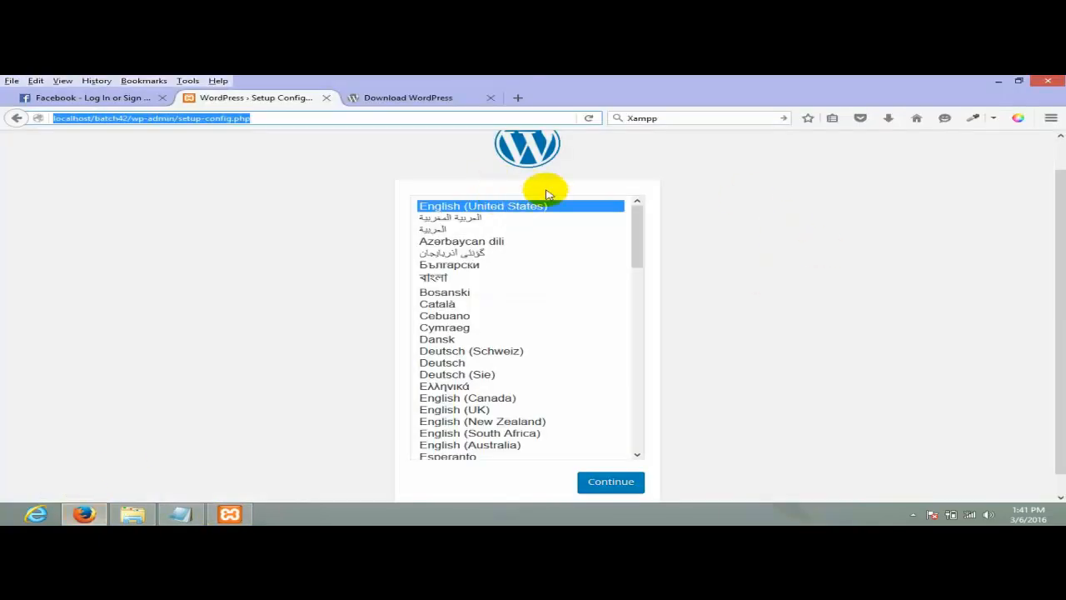
click(833, 181)
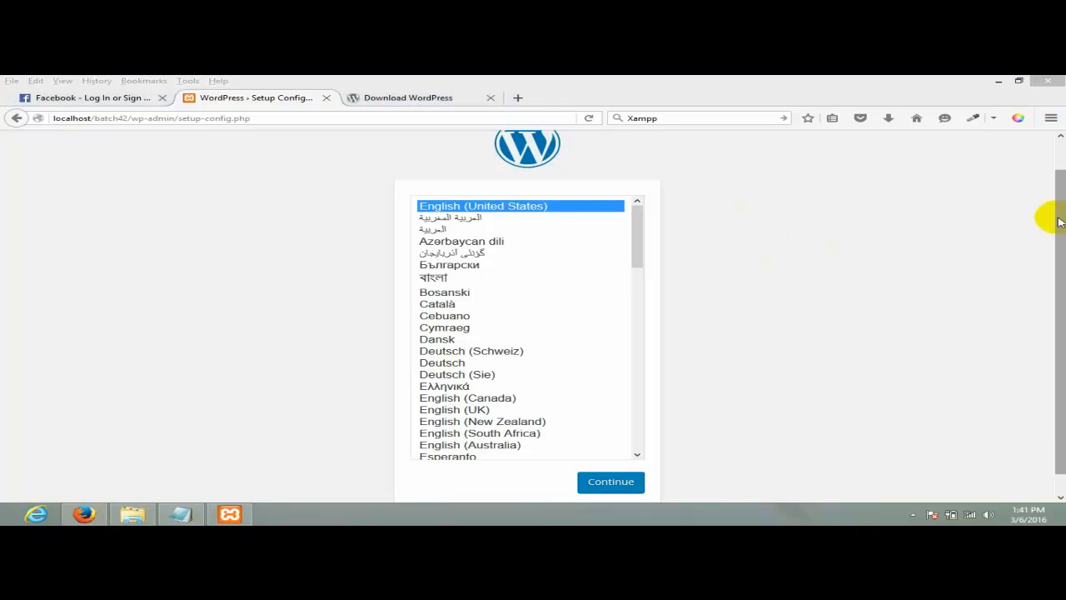
scroll(852, 327, down, 1)
- Choose English (United States) as the setup language after trying several others, and continue
click(452, 257)
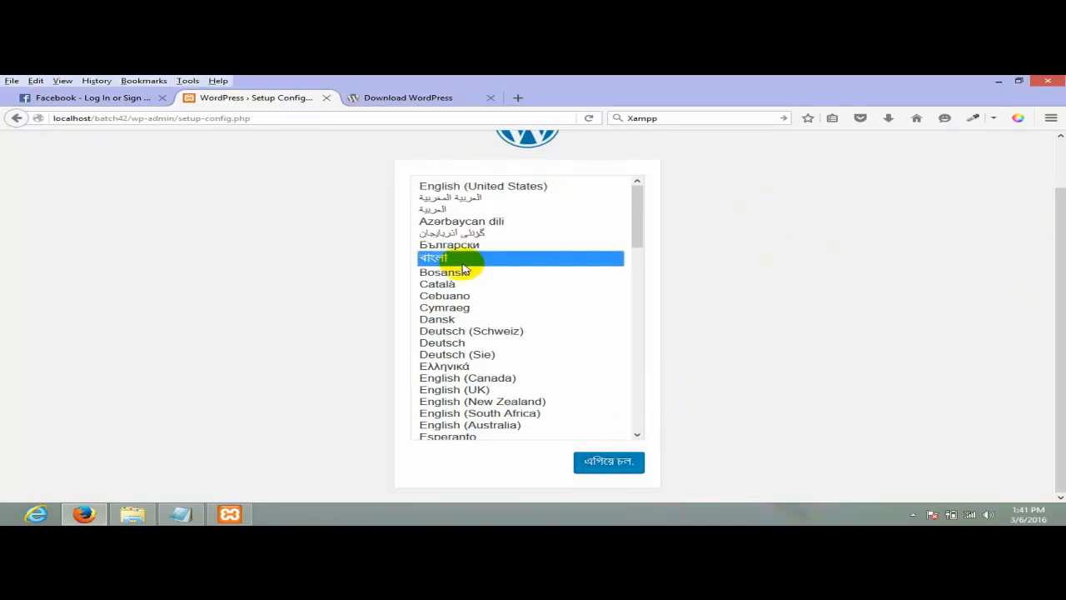
click(442, 284)
click(488, 208)
click(464, 261)
click(507, 197)
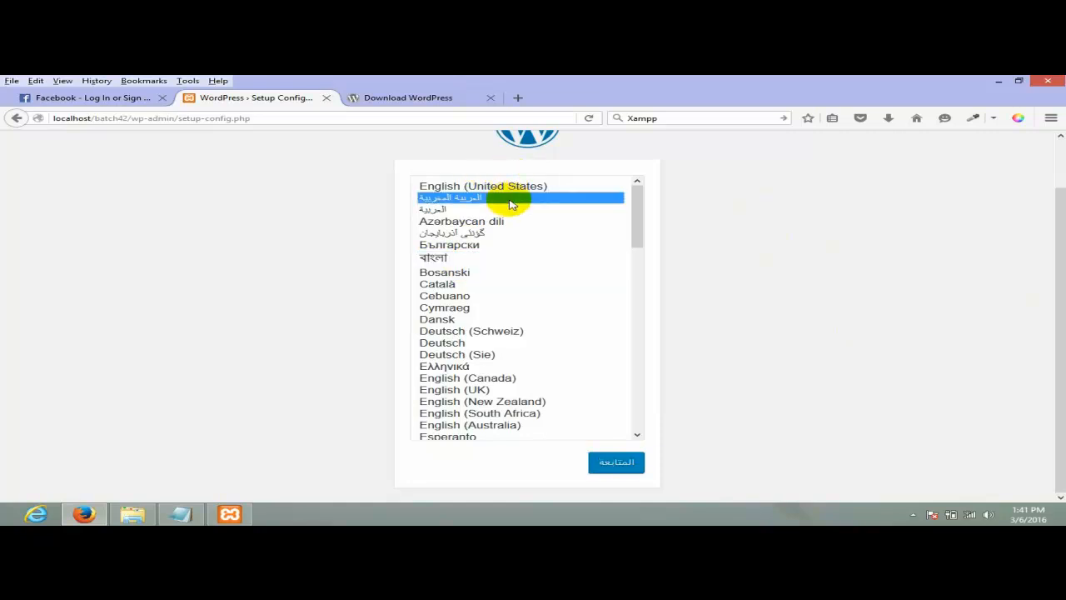
click(537, 187)
click(616, 464)
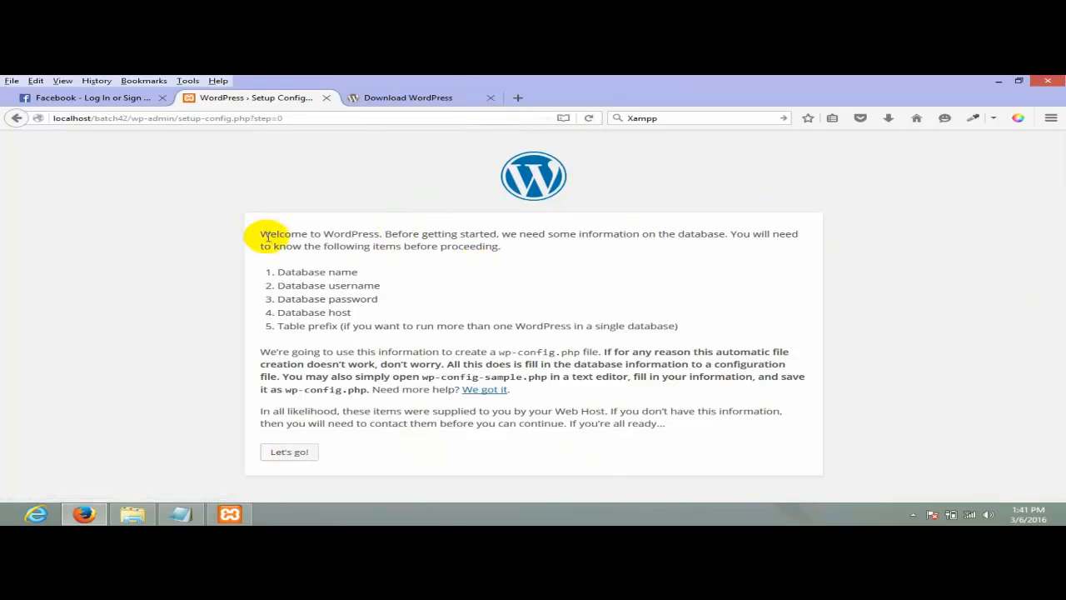
drag(260, 235, 444, 236)
click(457, 239)
drag(374, 235, 657, 234)
click(704, 236)
click(706, 233)
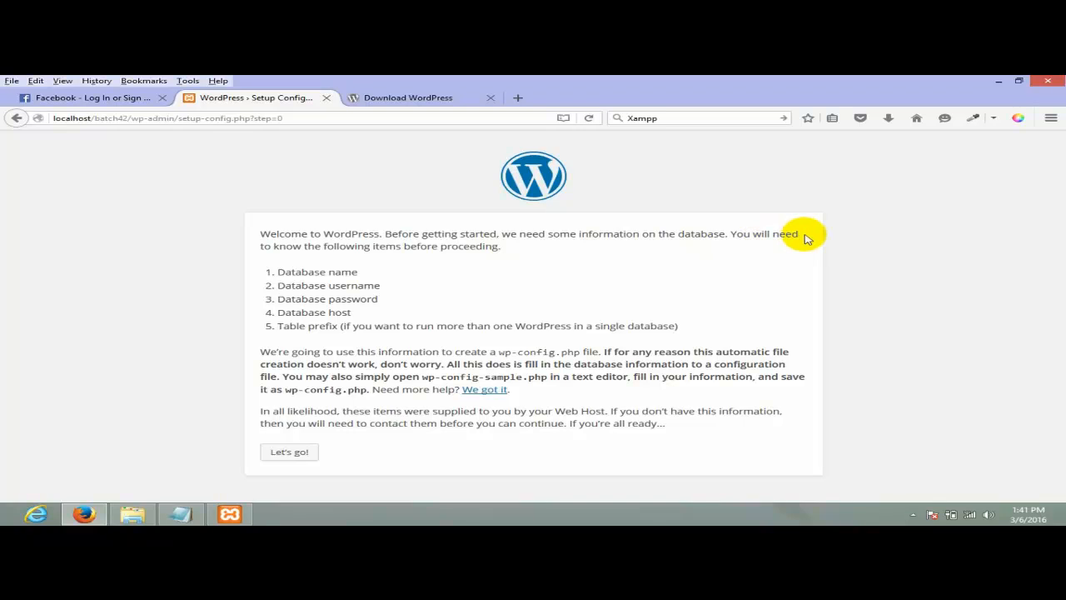
drag(315, 247, 381, 247)
click(487, 265)
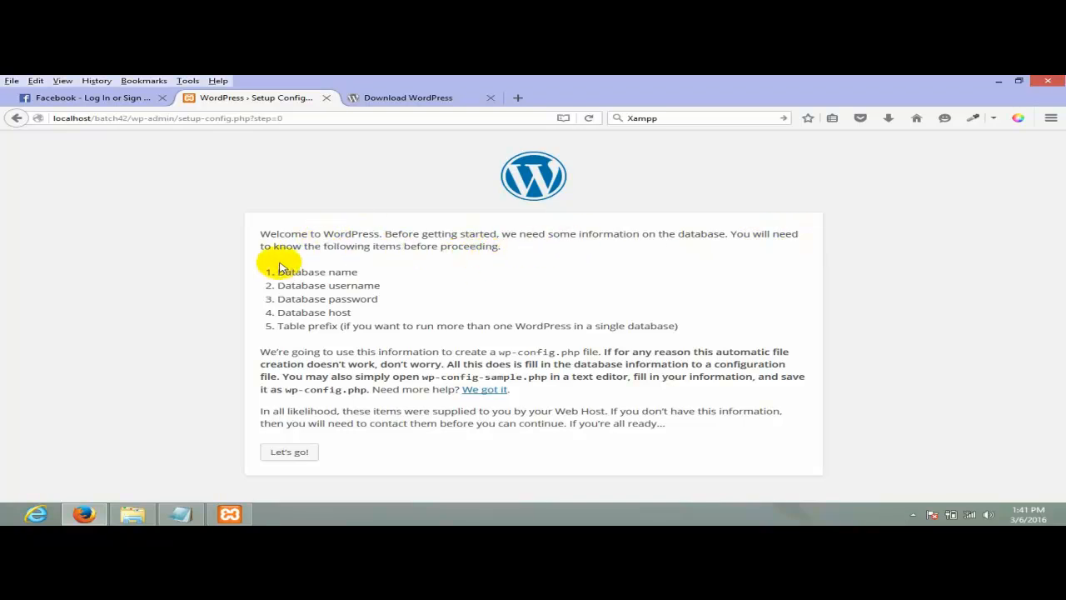
drag(277, 272, 364, 280)
drag(501, 247, 333, 234)
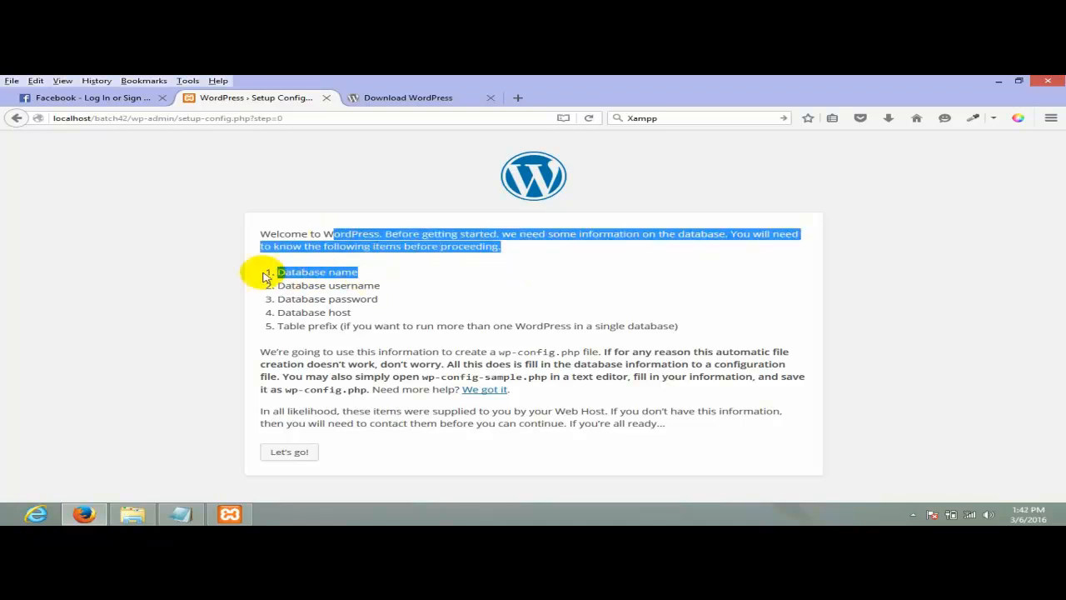
click(348, 314)
mouse_move(275, 271)
mouse_down()
mouse_move(364, 277)
mouse_move(253, 270)
mouse_move(359, 280)
mouse_move(288, 272)
mouse_up()
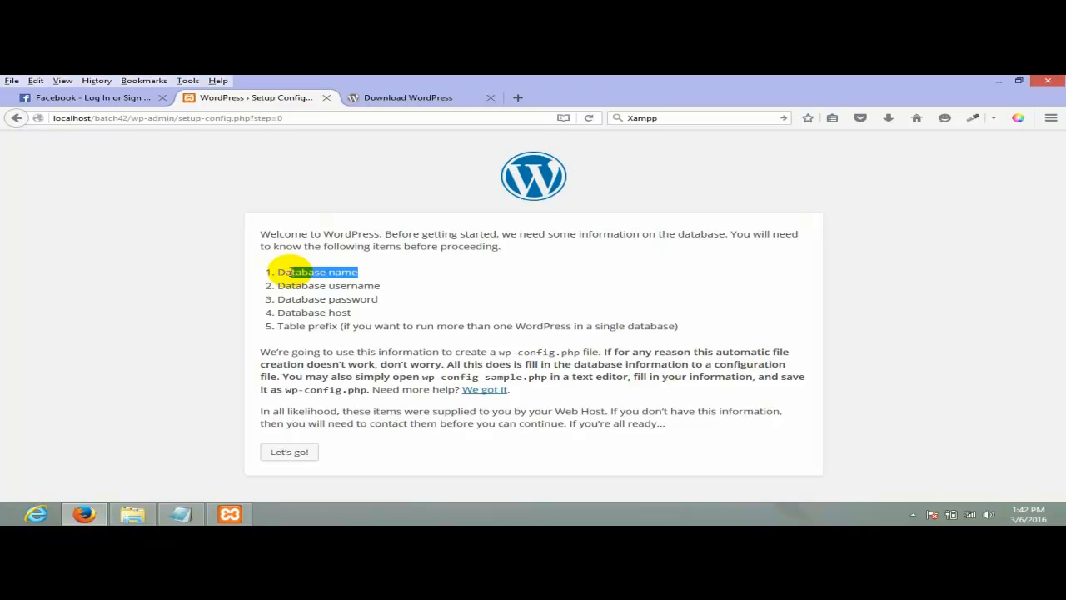
drag(263, 255, 383, 305)
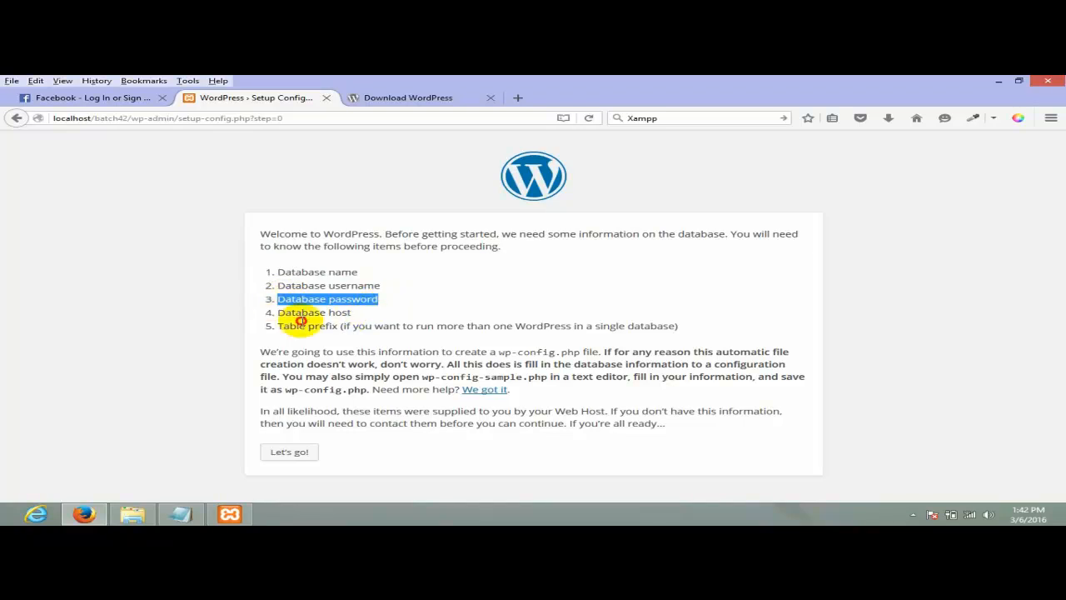
click(299, 321)
drag(278, 326, 266, 271)
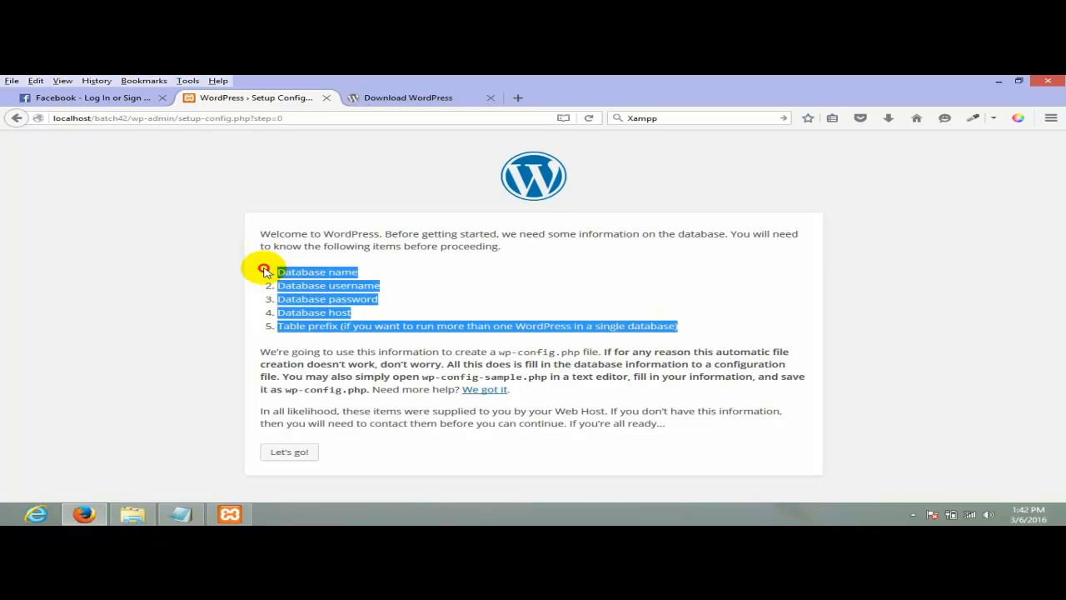
click(372, 301)
drag(706, 325, 278, 266)
click(282, 265)
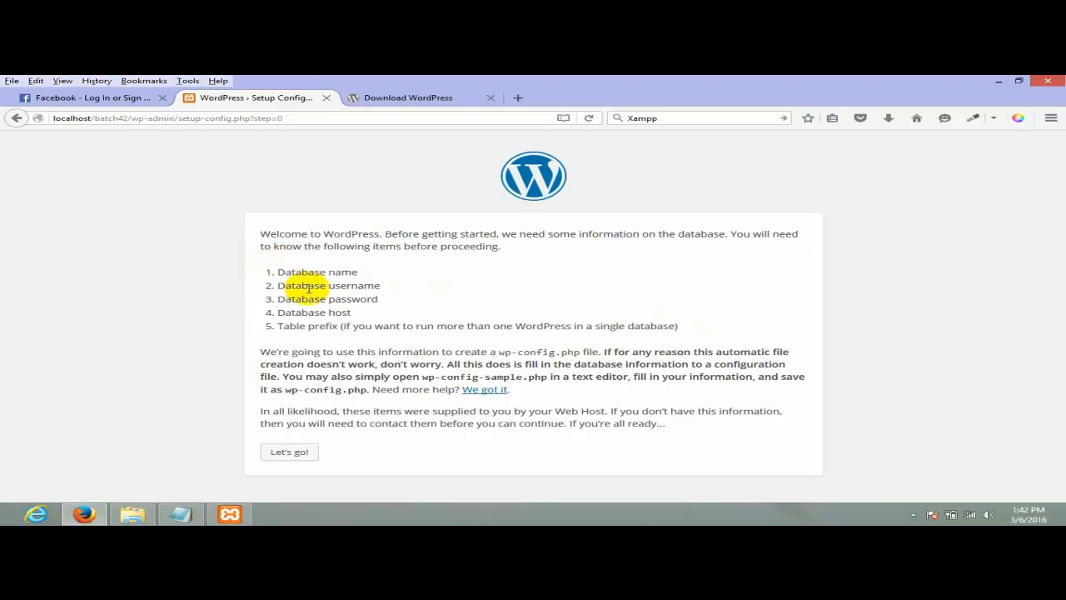
drag(279, 326, 344, 326)
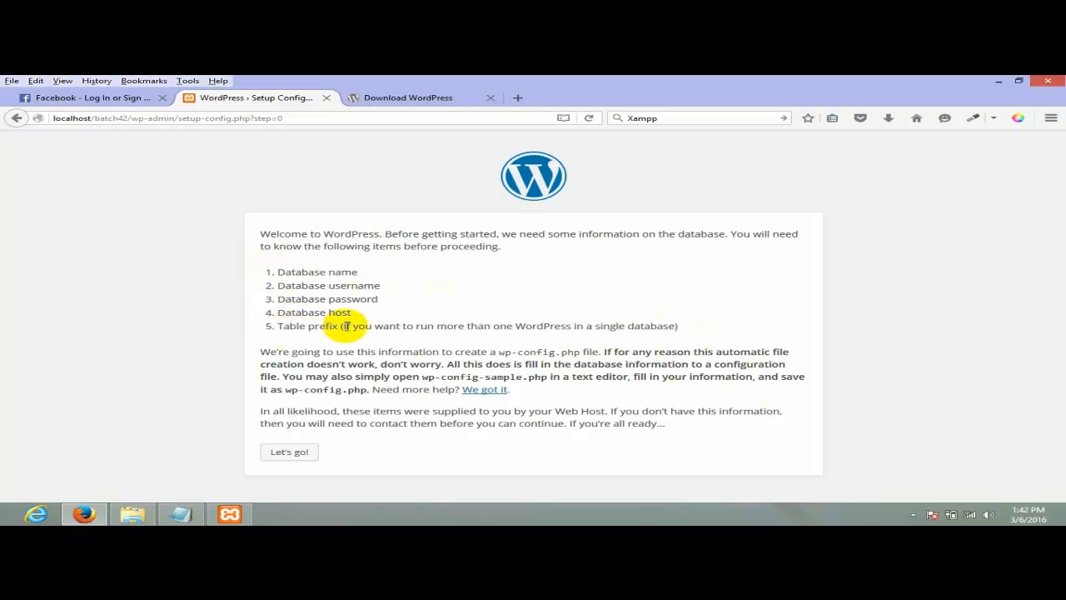
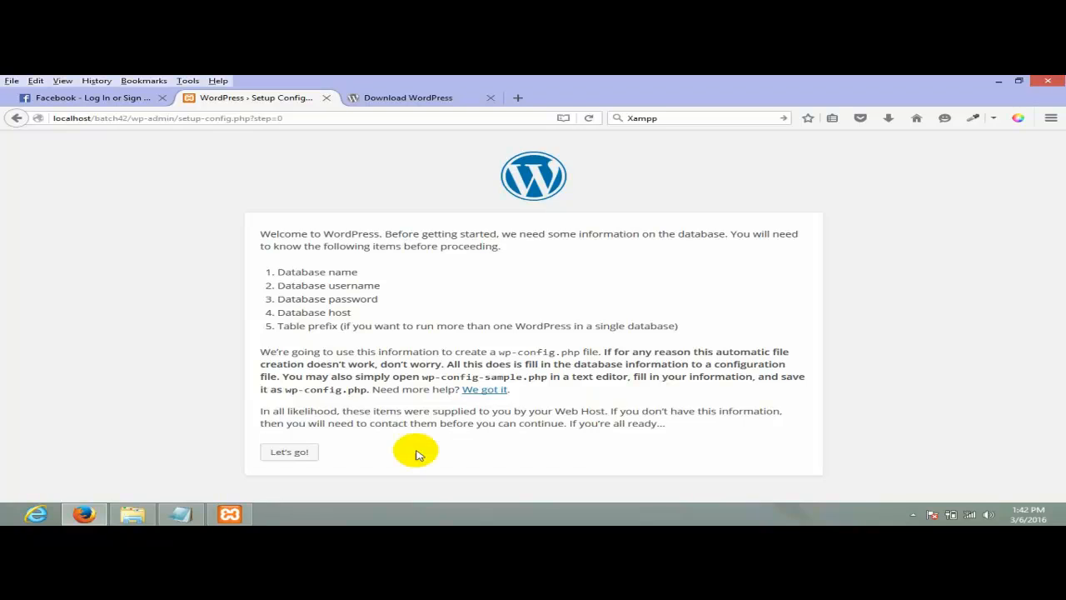
- Continue past the WordPress welcome screen with Let's go! to the database details form
click(290, 453)
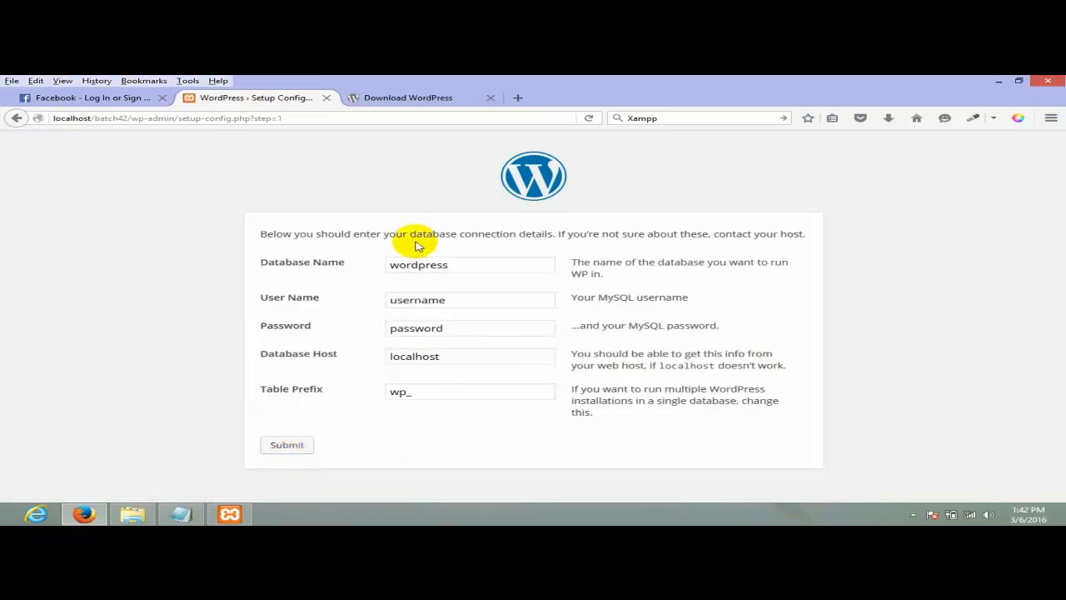
- Go over the form's default values: database name wordpress and table prefix wp_
drag(259, 263, 364, 255)
drag(324, 298, 345, 328)
drag(493, 265, 344, 269)
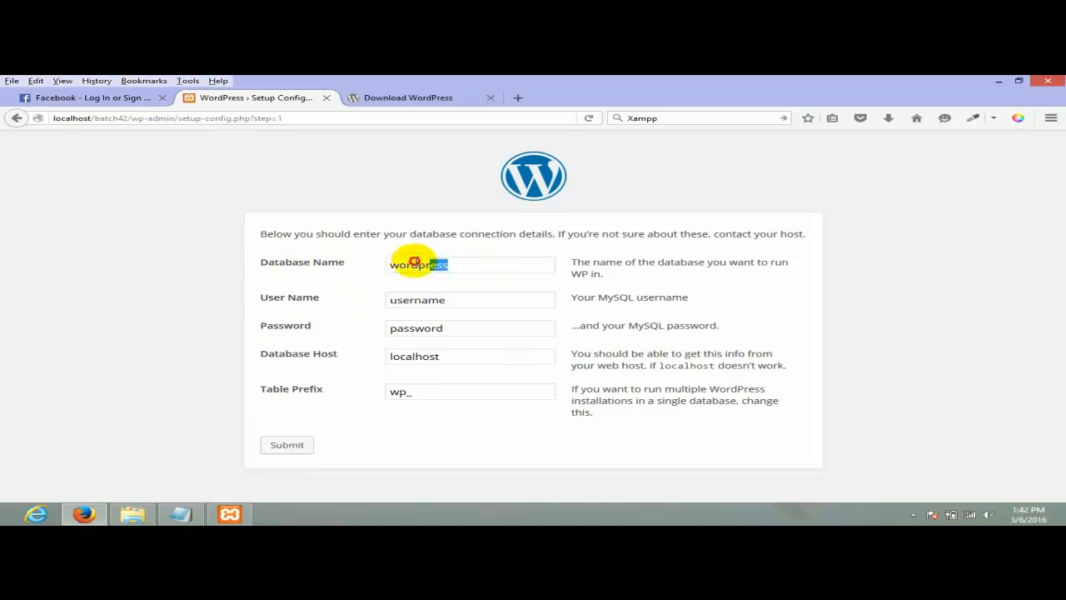
drag(517, 264, 371, 267)
drag(258, 298, 250, 392)
mouse_move(408, 396)
mouse_down()
mouse_move(351, 384)
mouse_move(389, 393)
mouse_up()
click(424, 398)
click(397, 392)
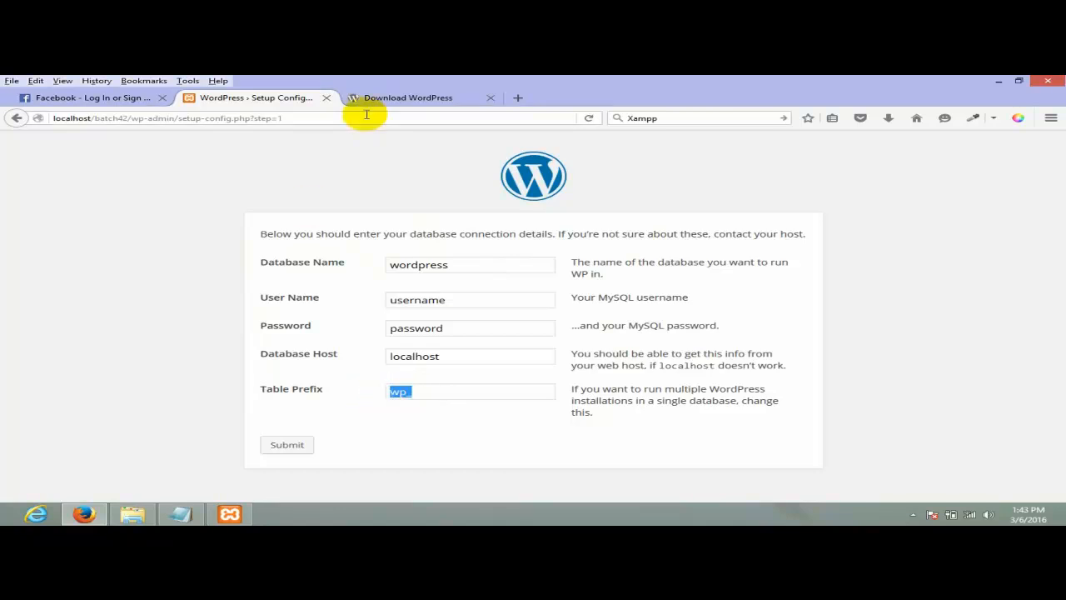
- Bring the Download WordPress tab to the front
click(408, 100)
click(312, 101)
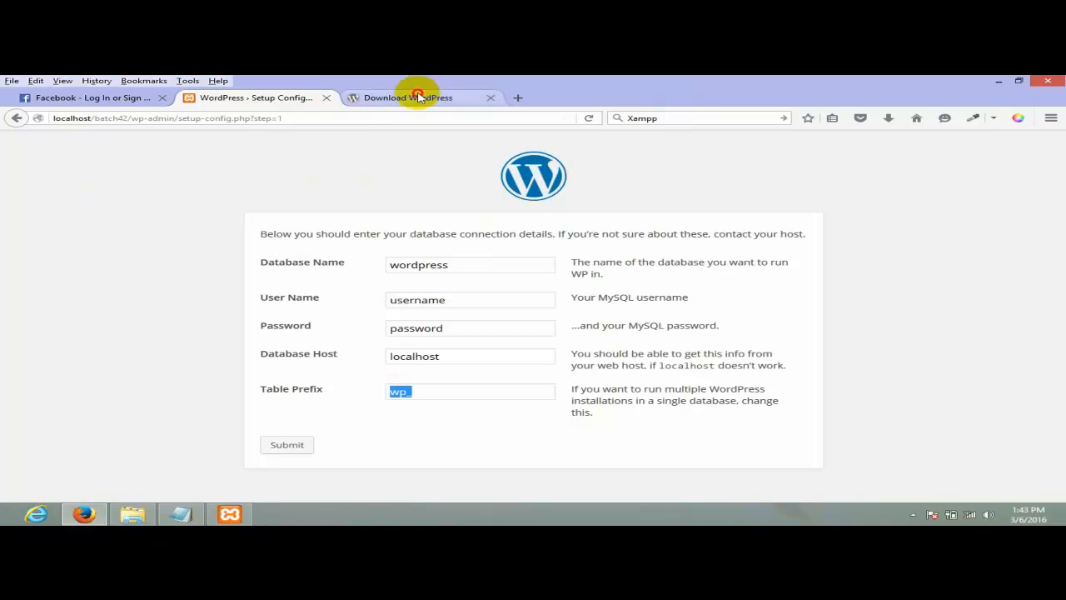
click(421, 97)
- Load localhost to reach the XAMPP for Windows page and open phpMyAdmin from it
text(lo)
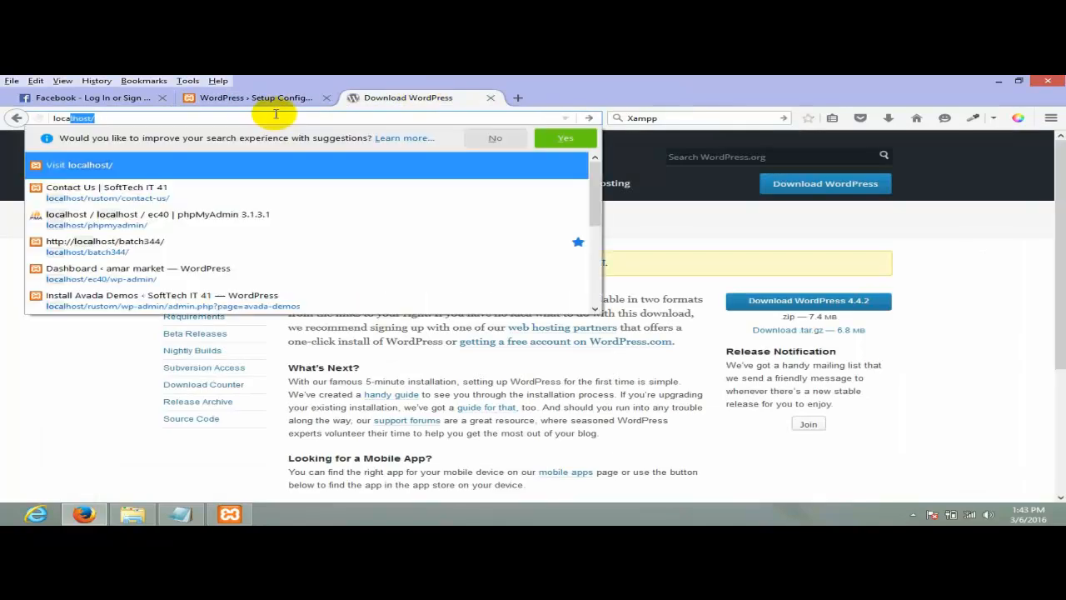
text(ca)
key(Return)
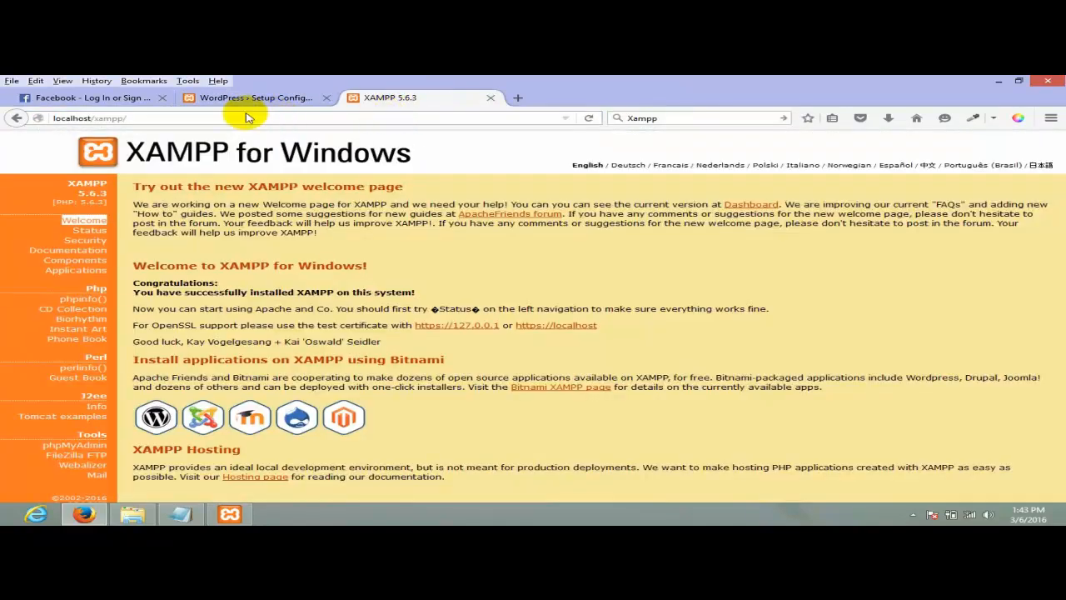
drag(84, 118, 149, 111)
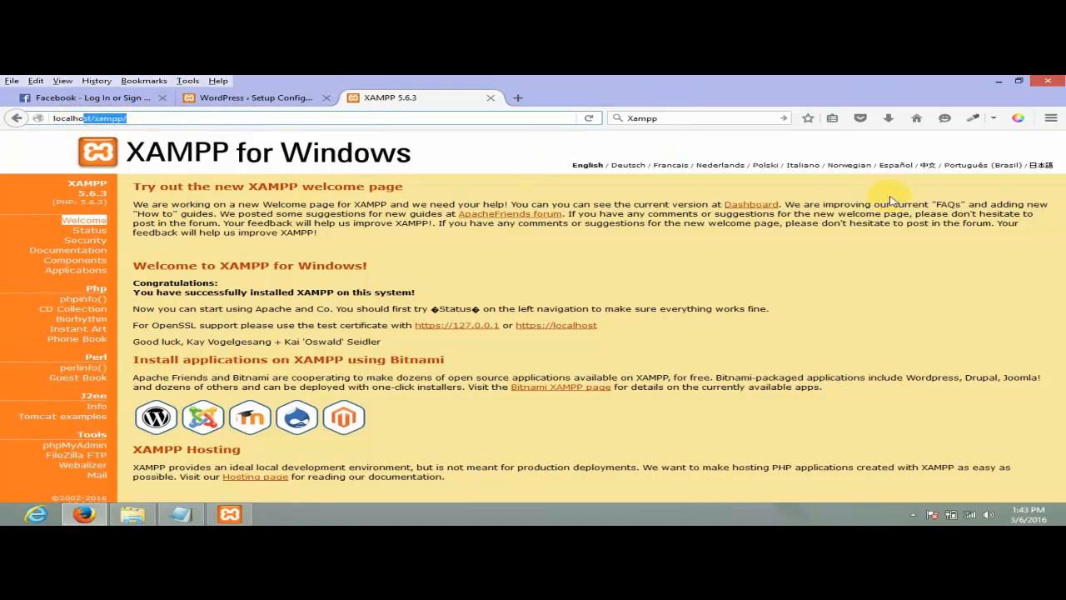
click(82, 449)
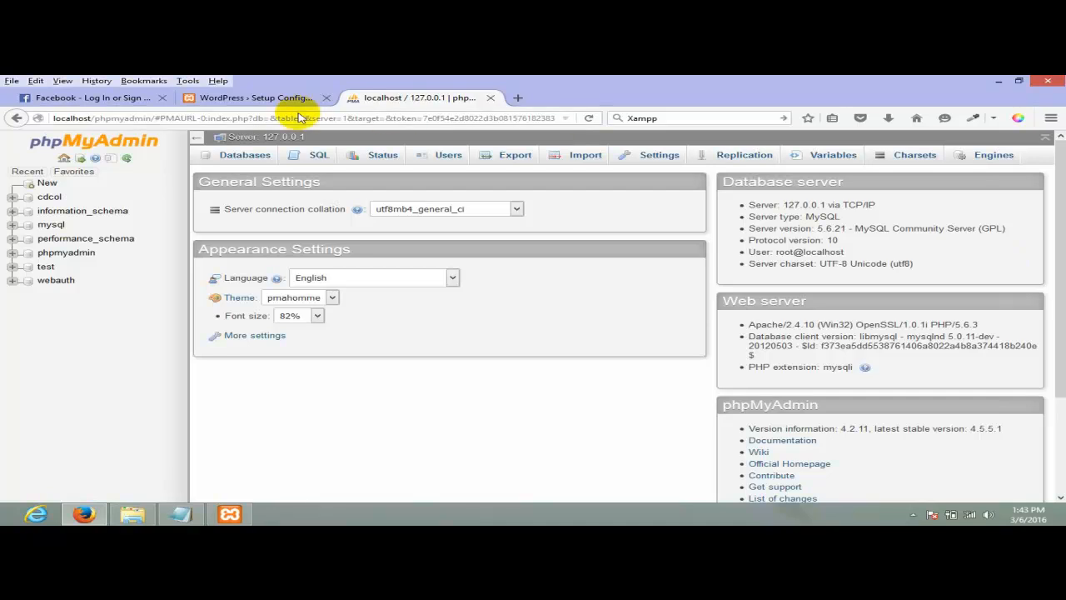
- Create a database named batch42 under Databases and open its empty structure page
click(243, 159)
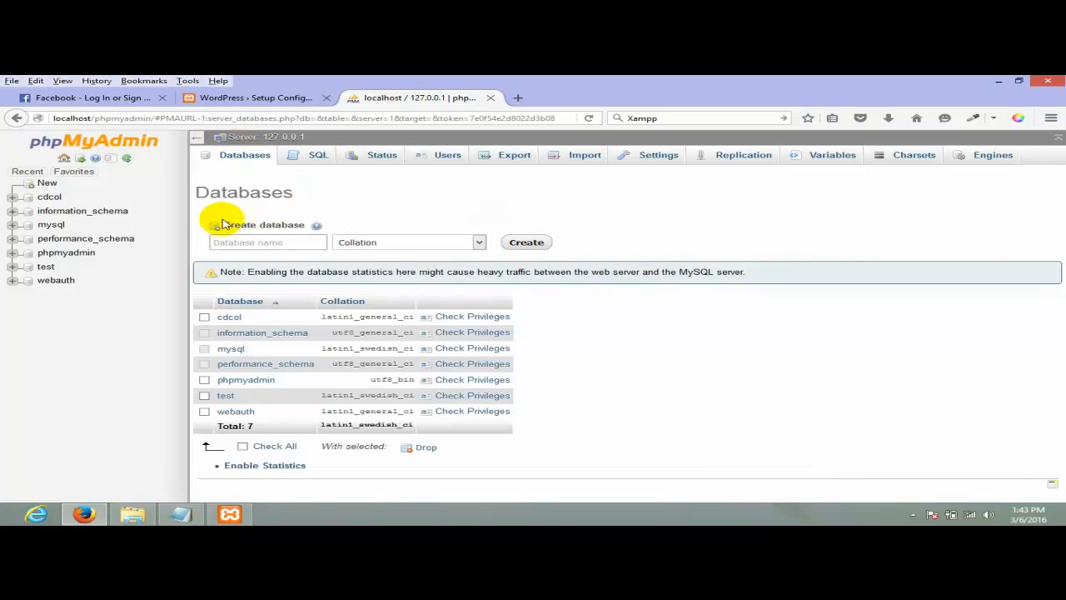
drag(234, 226, 284, 223)
click(262, 240)
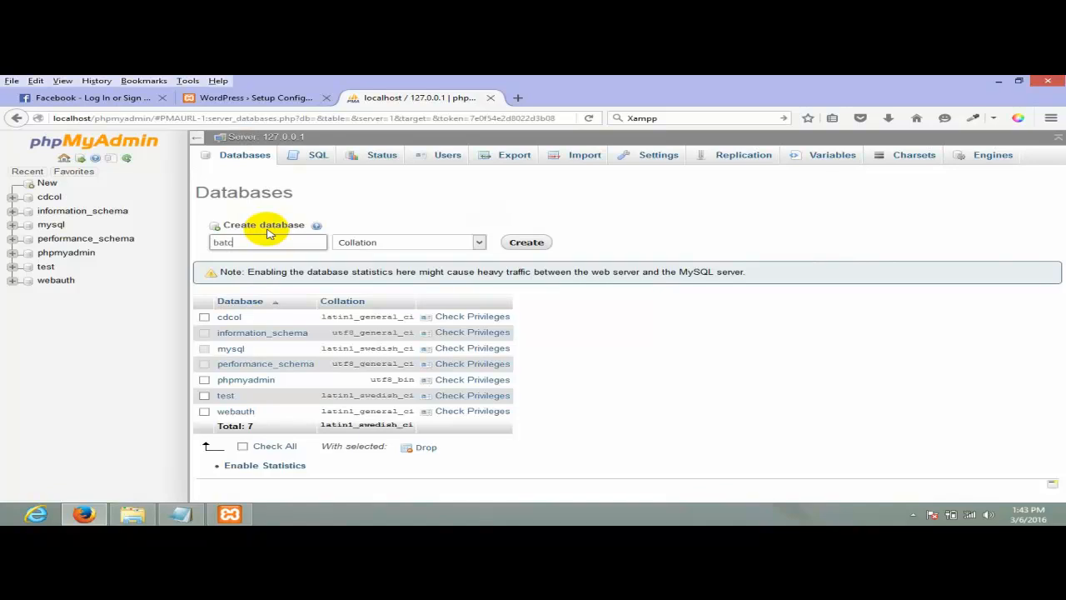
text(batch42)
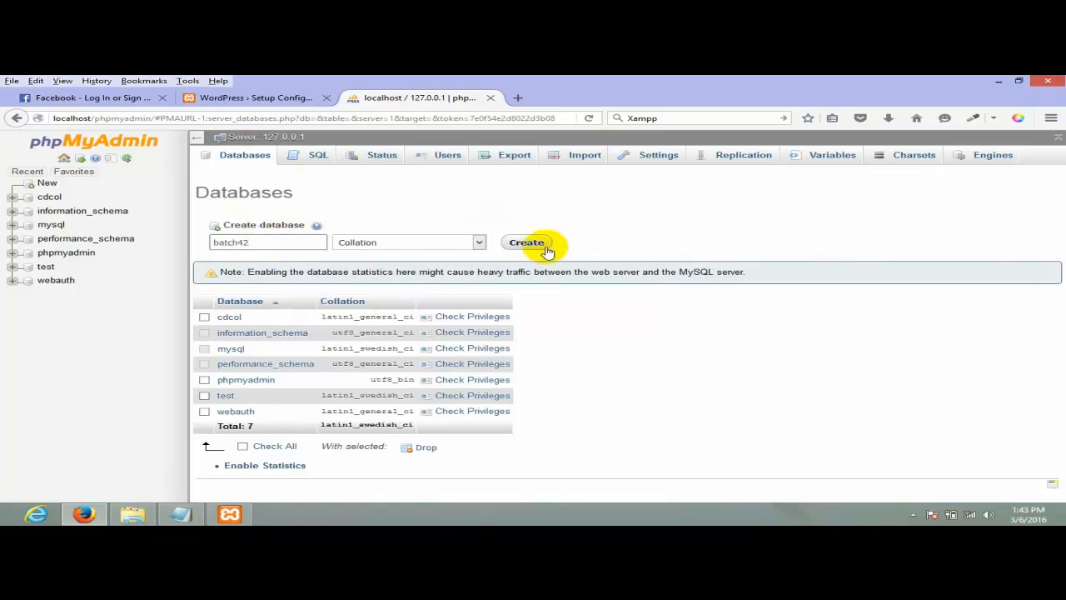
click(538, 243)
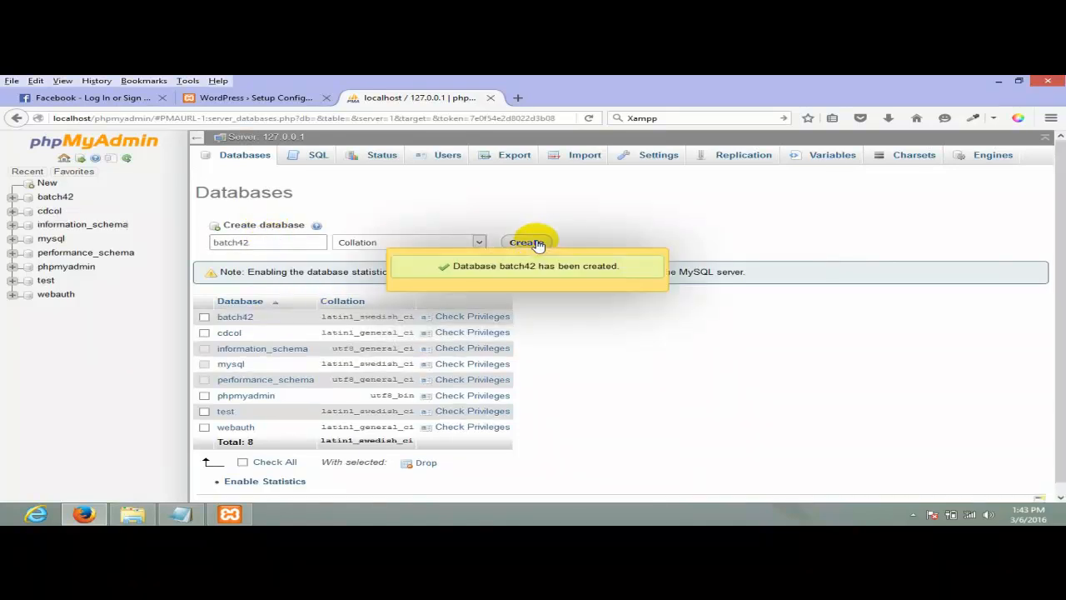
double_click(230, 242)
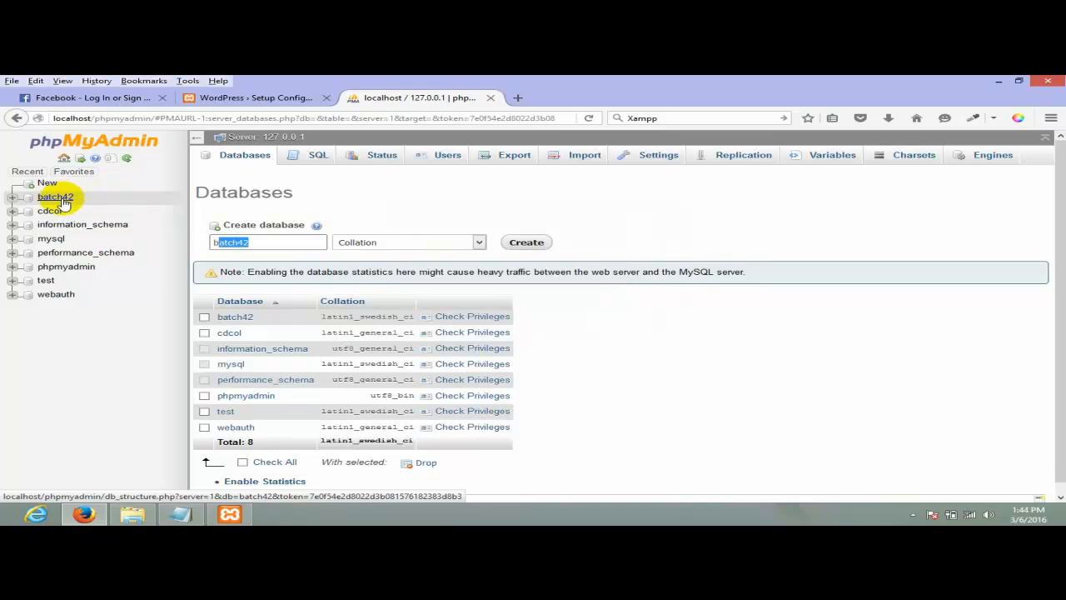
click(58, 198)
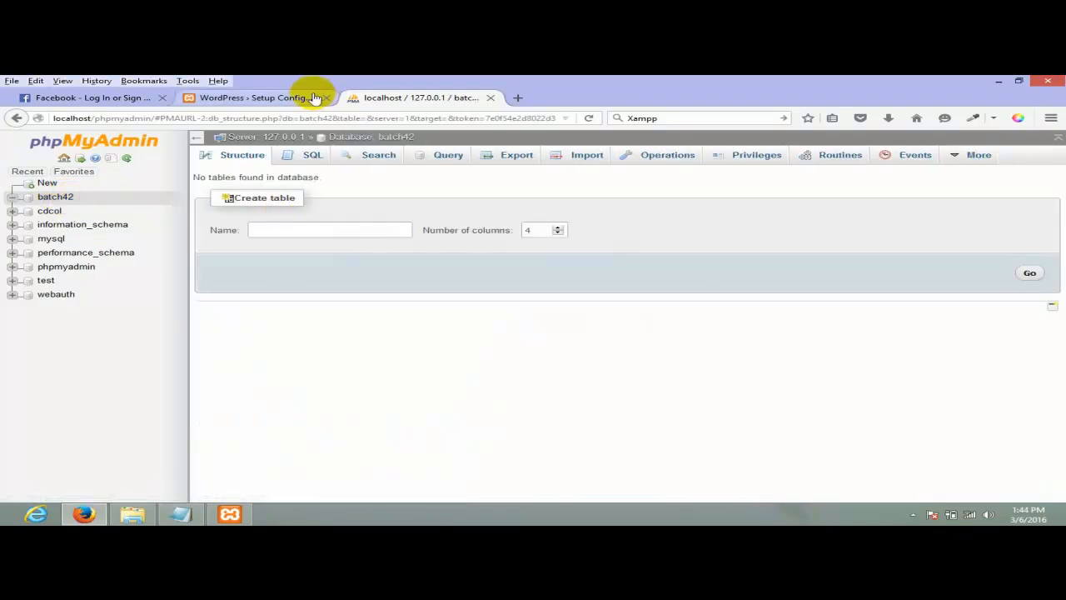
- Replace the default database name with batch42 on the WordPress setup form
click(239, 98)
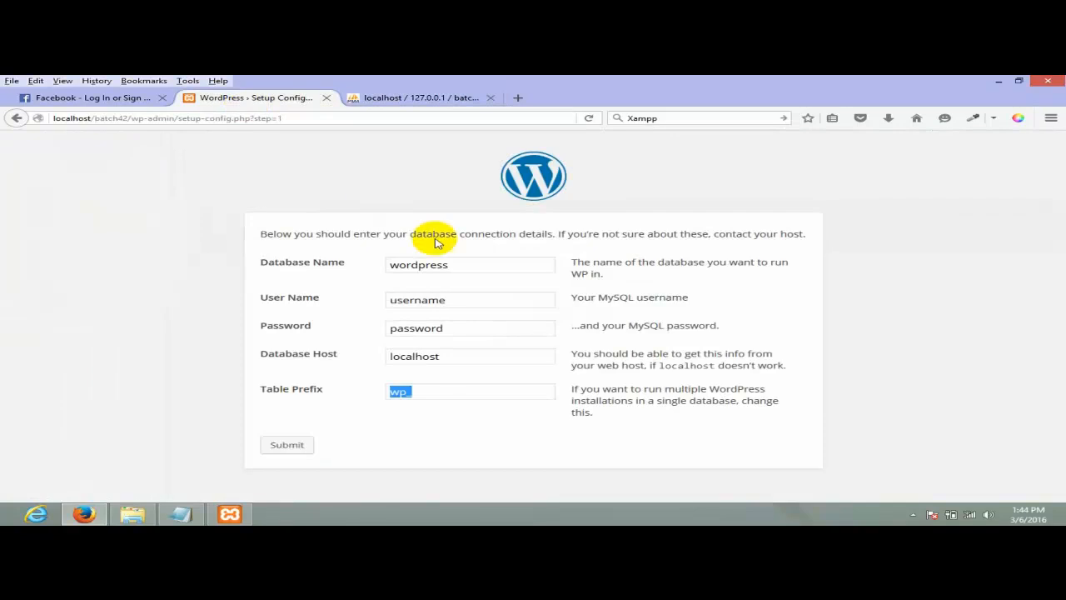
double_click(437, 264)
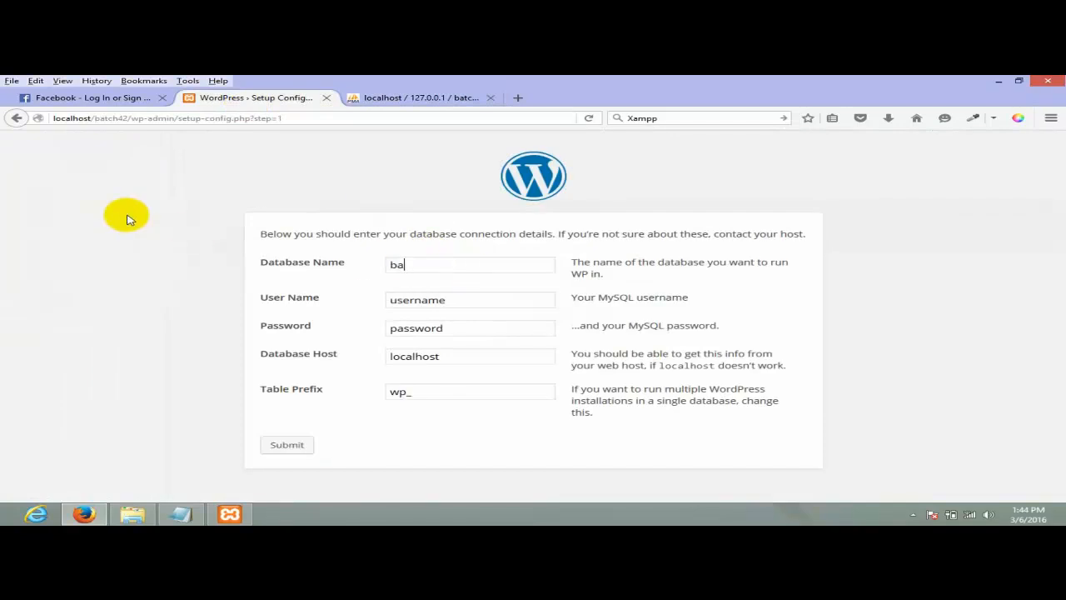
click(417, 98)
click(250, 97)
drag(431, 264, 225, 257)
text(batch42)
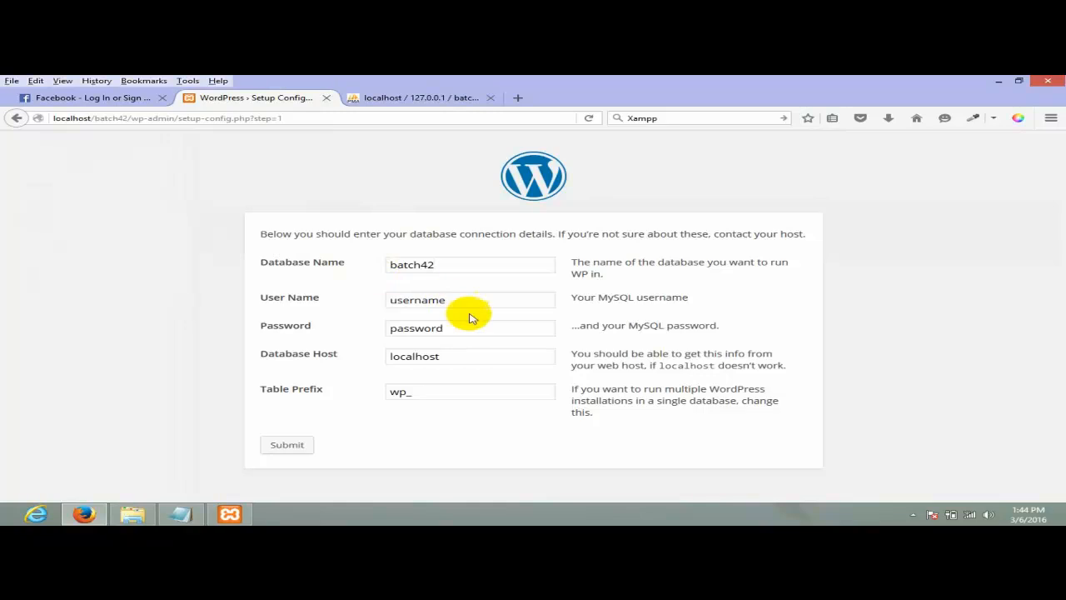
- Change the user name to root and select the default password to clear it
click(316, 306)
click(490, 304)
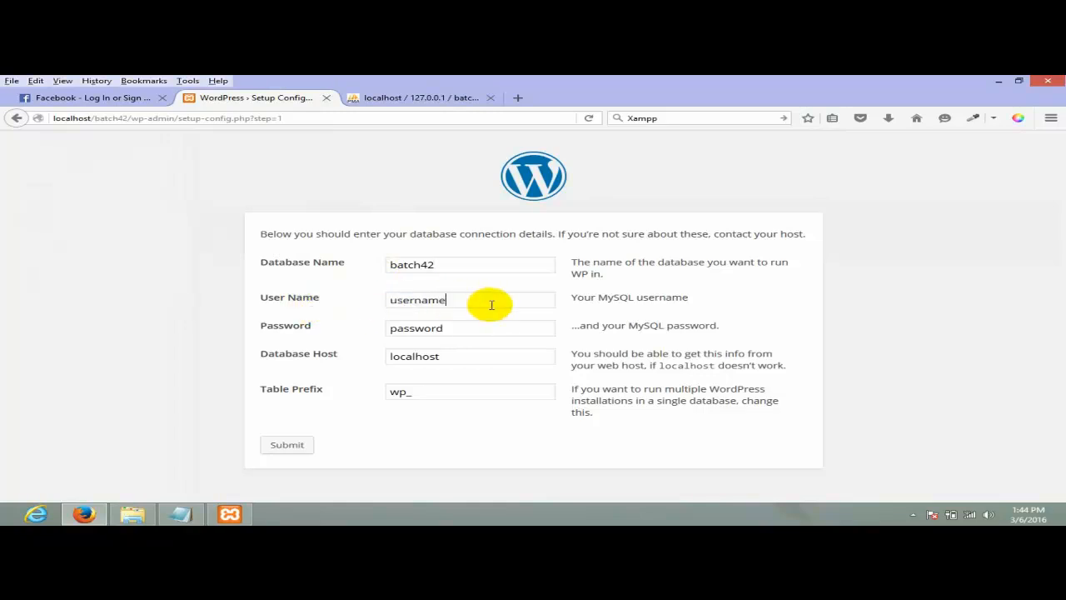
drag(503, 305, 376, 304)
click(458, 314)
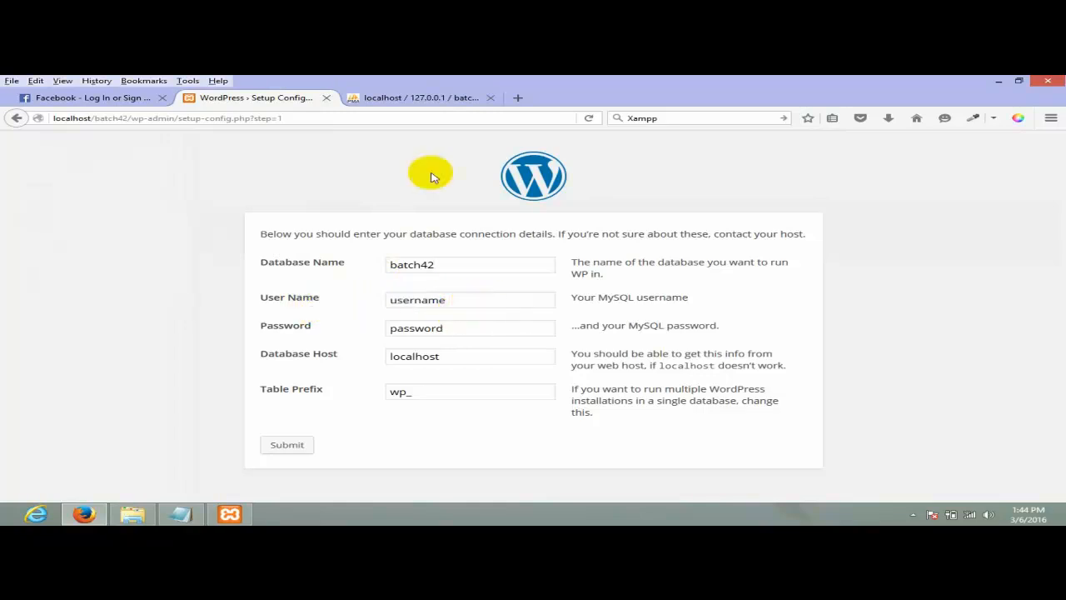
click(418, 98)
click(291, 98)
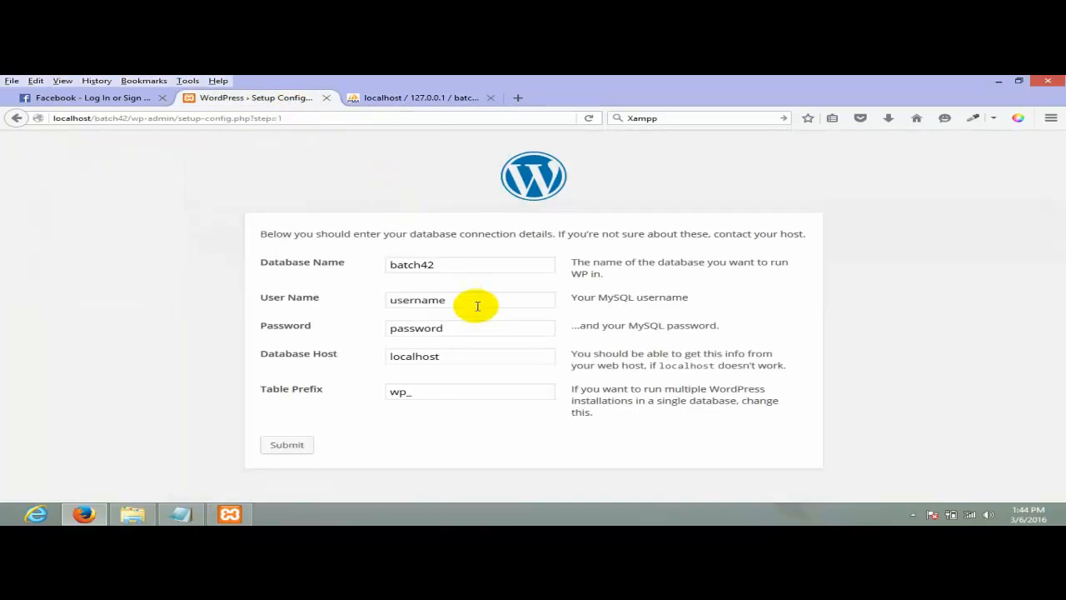
drag(476, 305, 284, 283)
text(root)
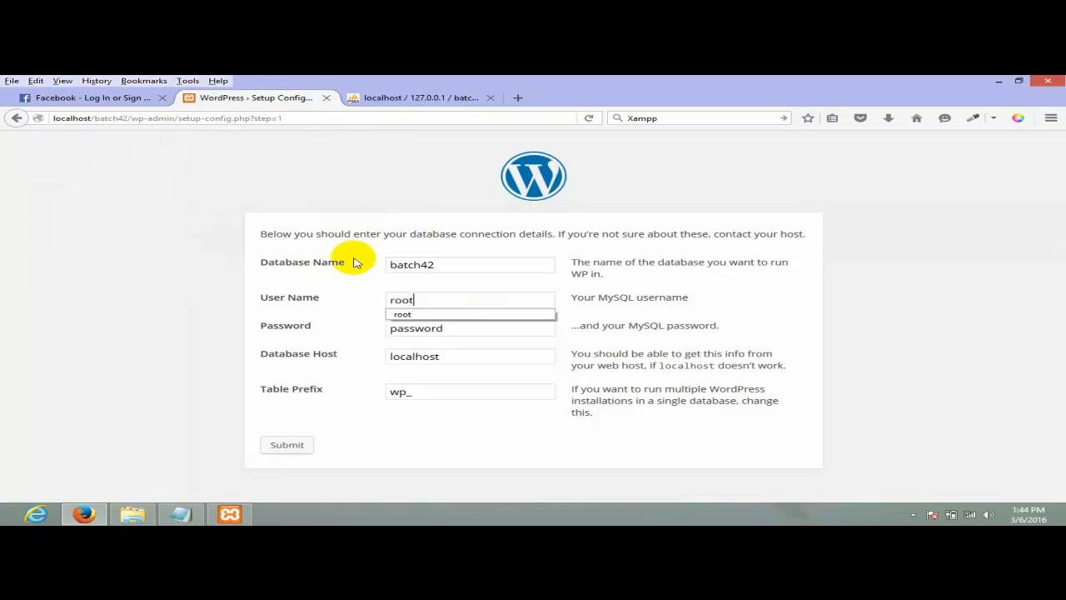
click(420, 286)
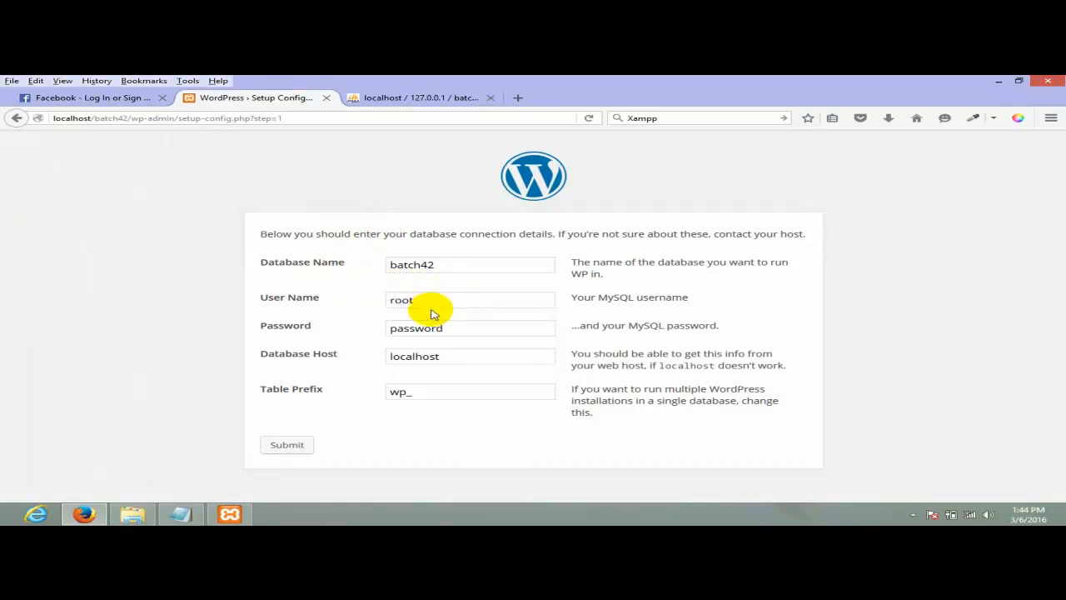
drag(445, 301, 338, 294)
click(458, 297)
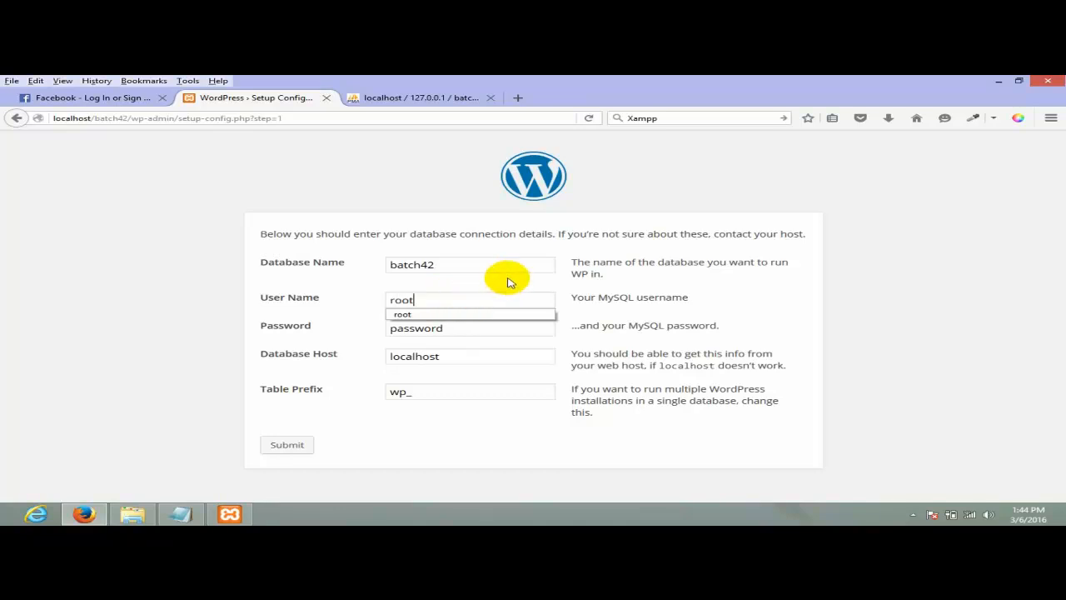
double_click(409, 328)
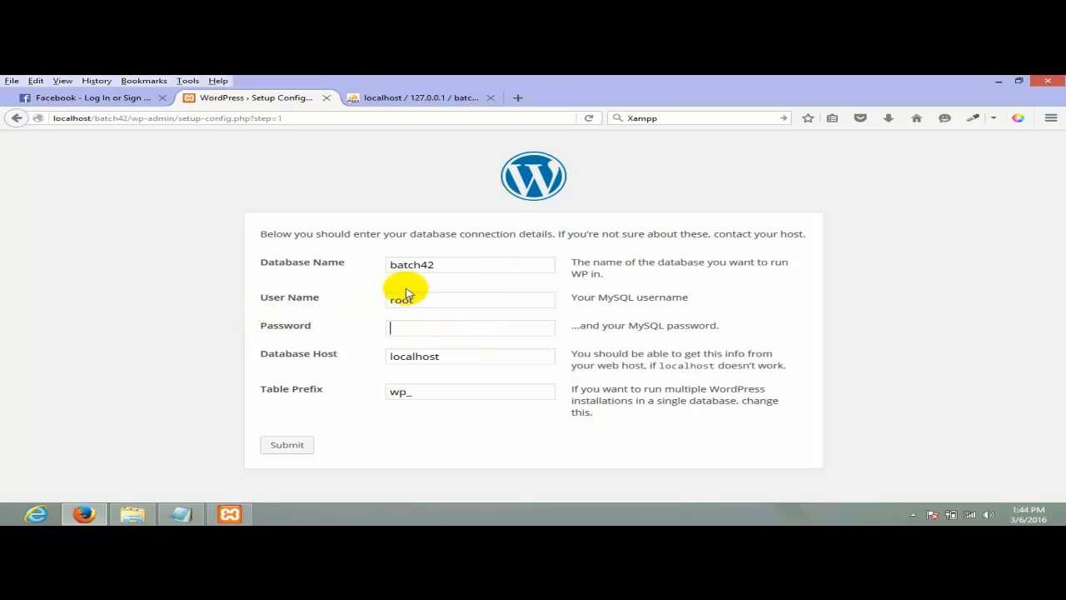
- Review the entered values: database batch42, user root, empty password, host localhost
drag(467, 356, 366, 342)
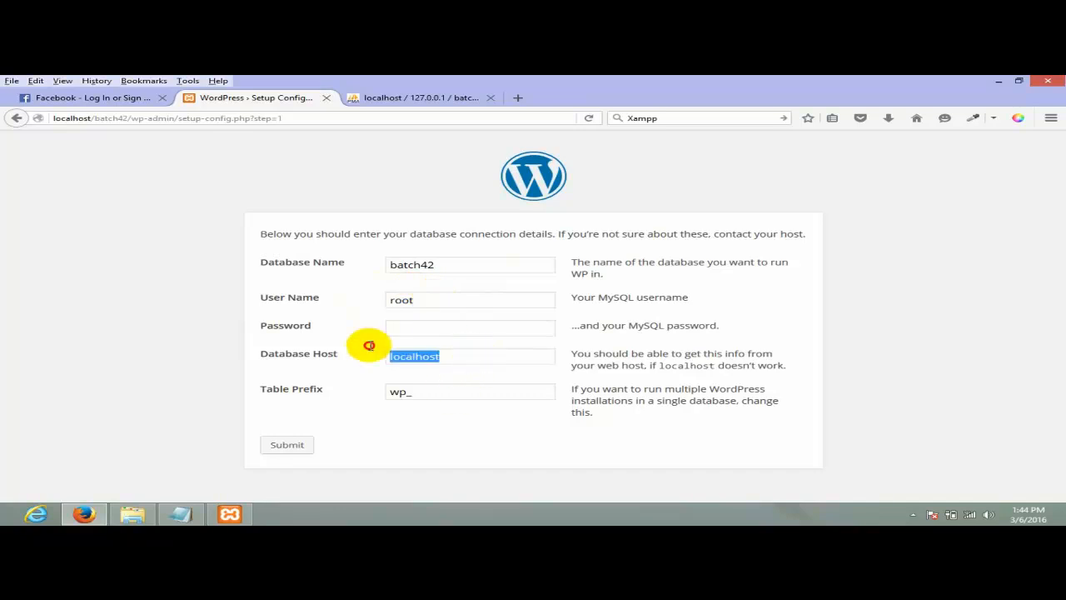
drag(254, 356, 362, 357)
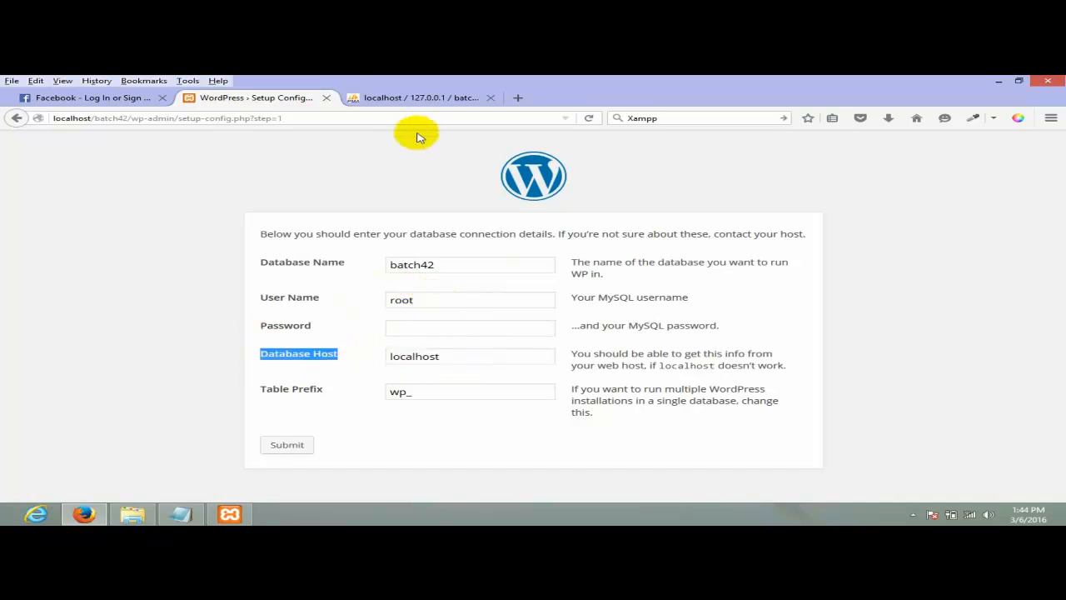
drag(464, 361, 251, 326)
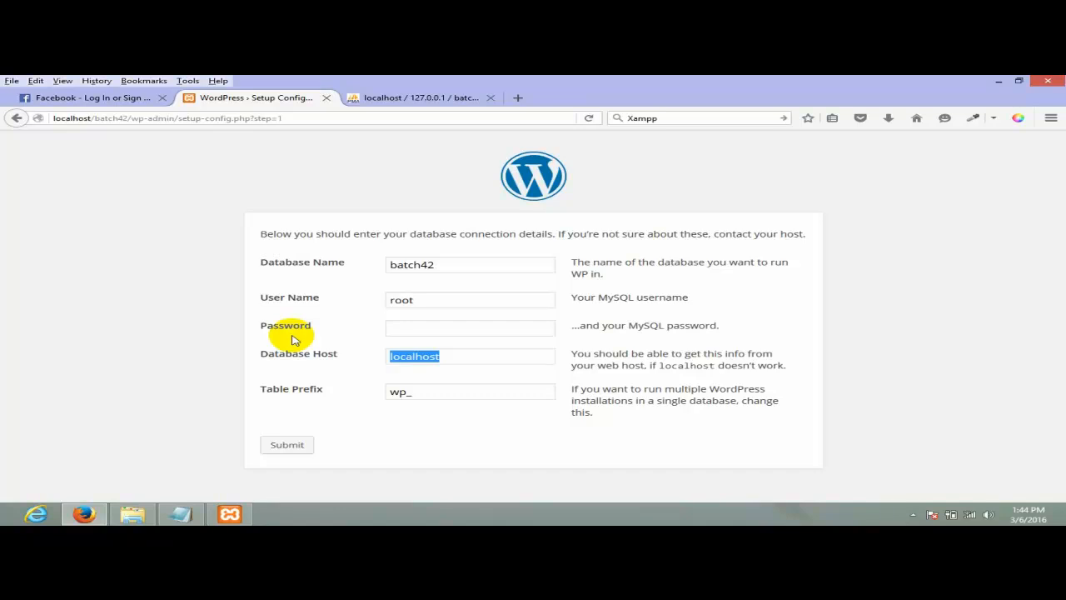
drag(491, 264, 263, 261)
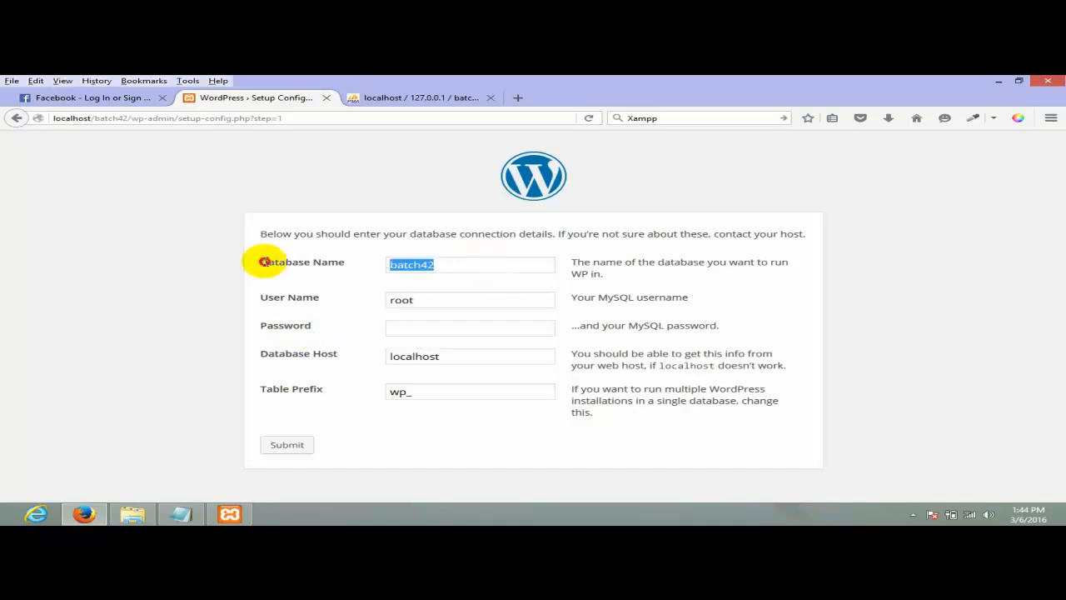
click(440, 302)
drag(439, 302, 355, 295)
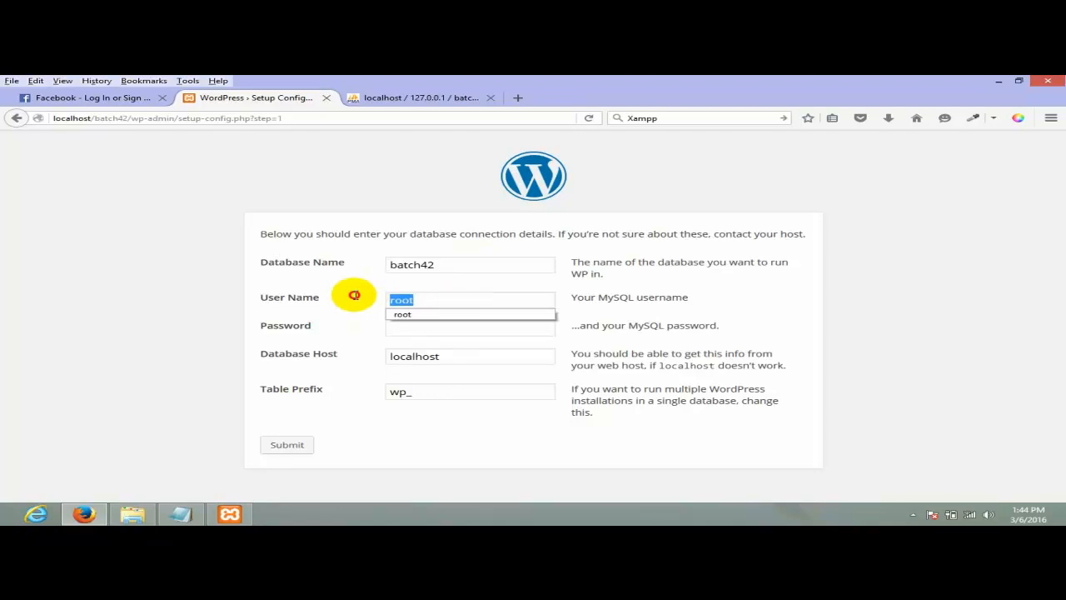
click(396, 300)
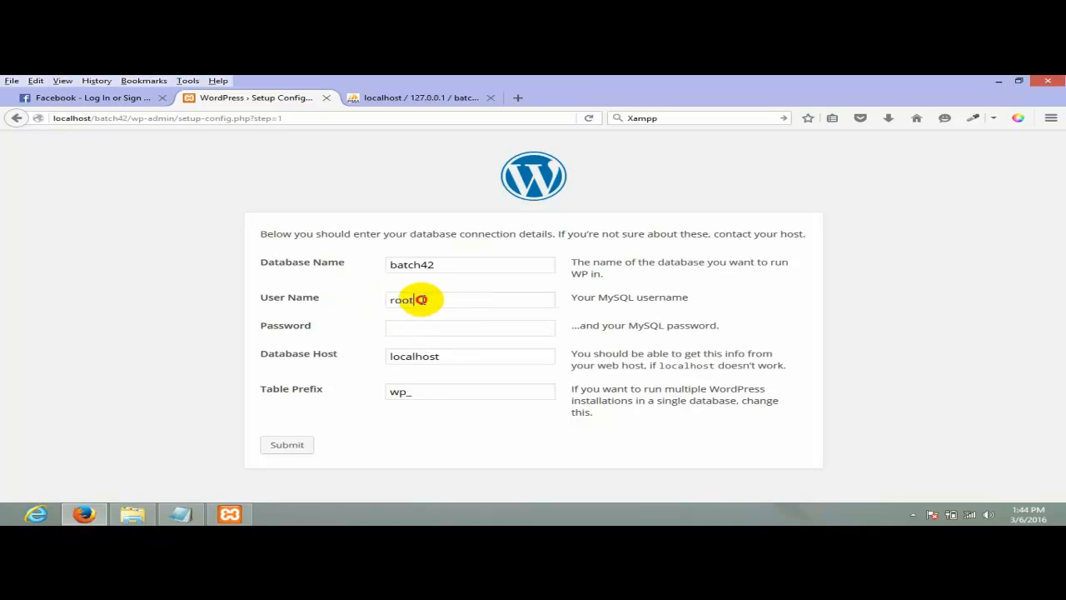
drag(421, 300, 381, 297)
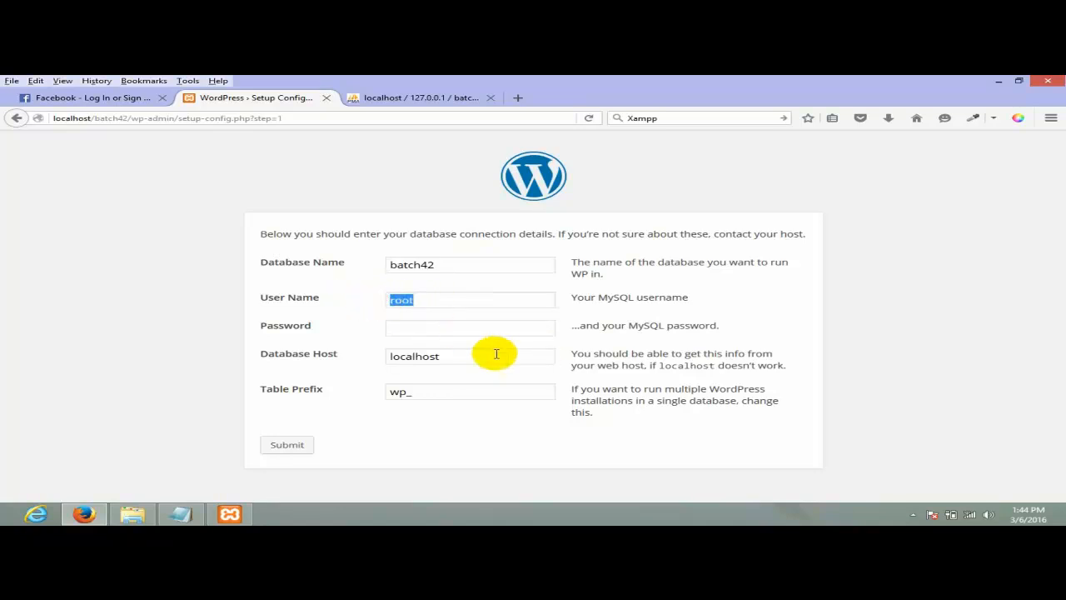
click(442, 331)
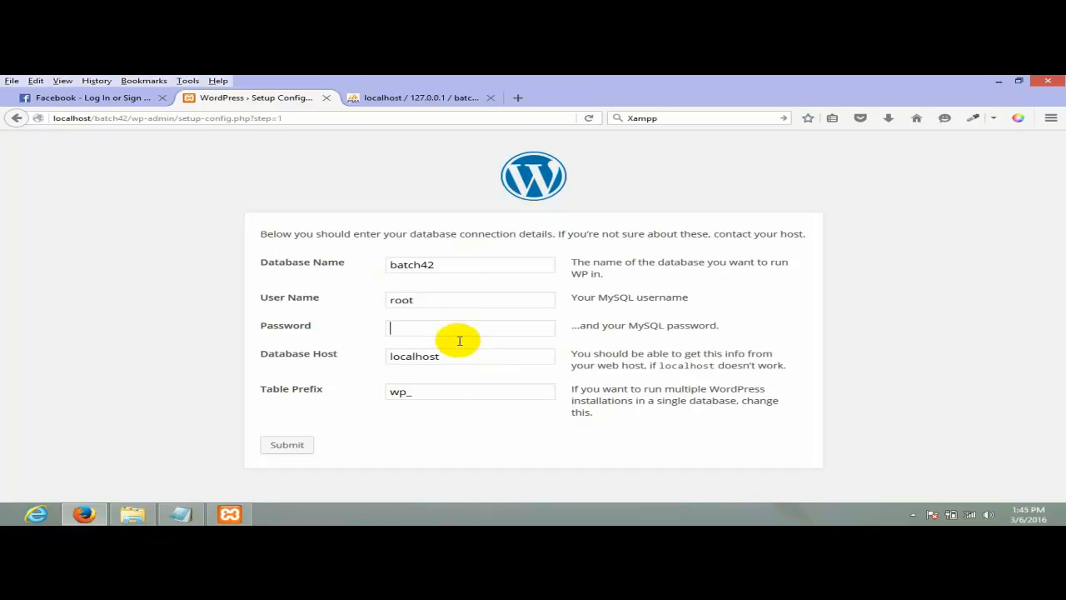
click(448, 354)
drag(448, 353, 363, 347)
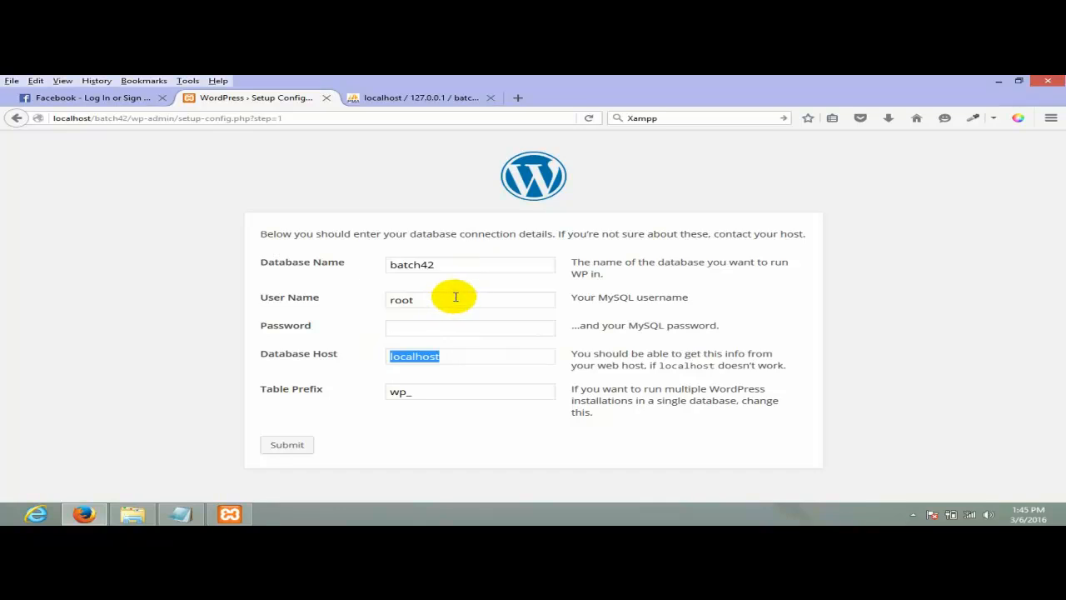
drag(463, 298, 313, 295)
drag(470, 357, 322, 356)
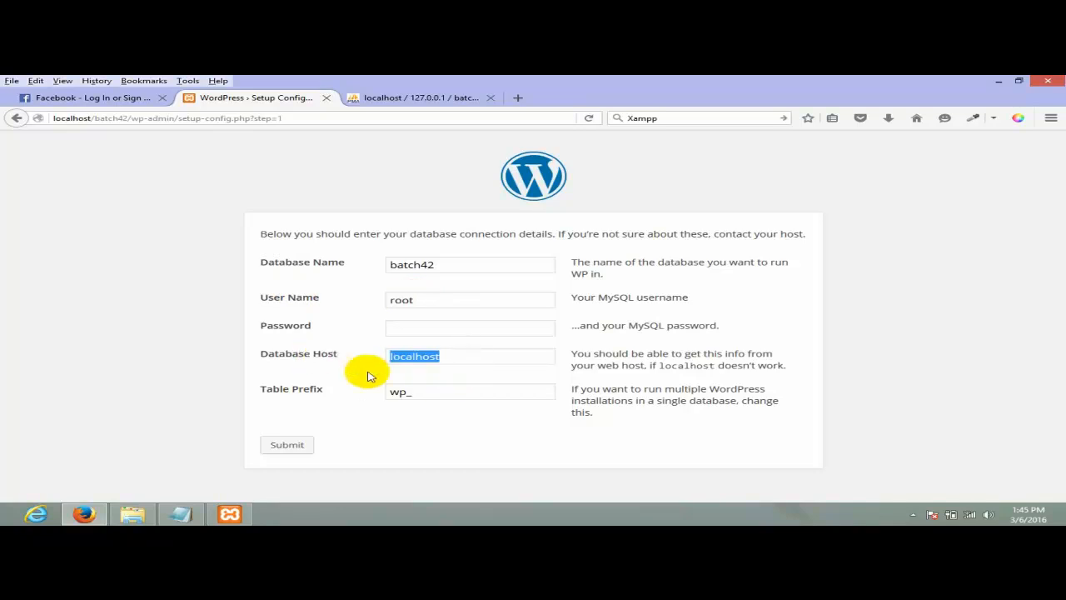
- Change the table prefix from wp_ to batch42_ and submit the connection details
click(397, 392)
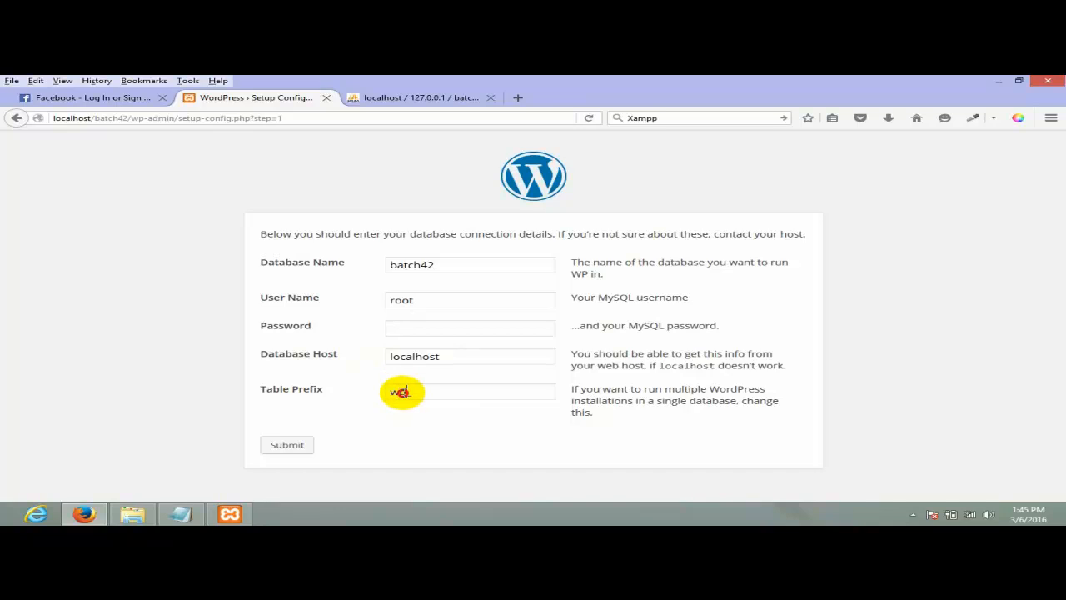
drag(401, 391, 365, 391)
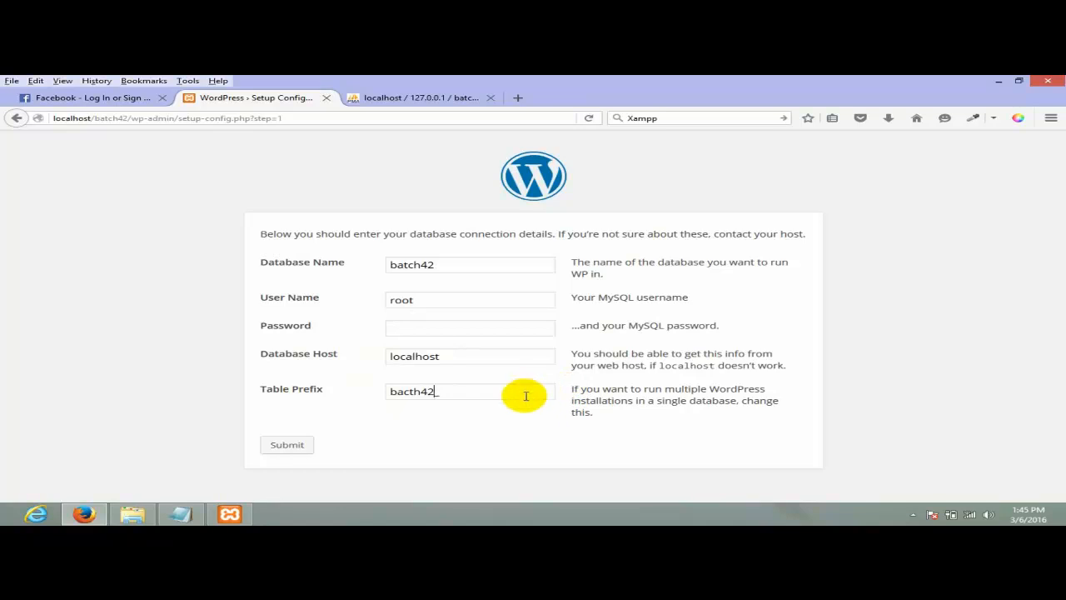
drag(524, 392, 341, 383)
click(413, 391)
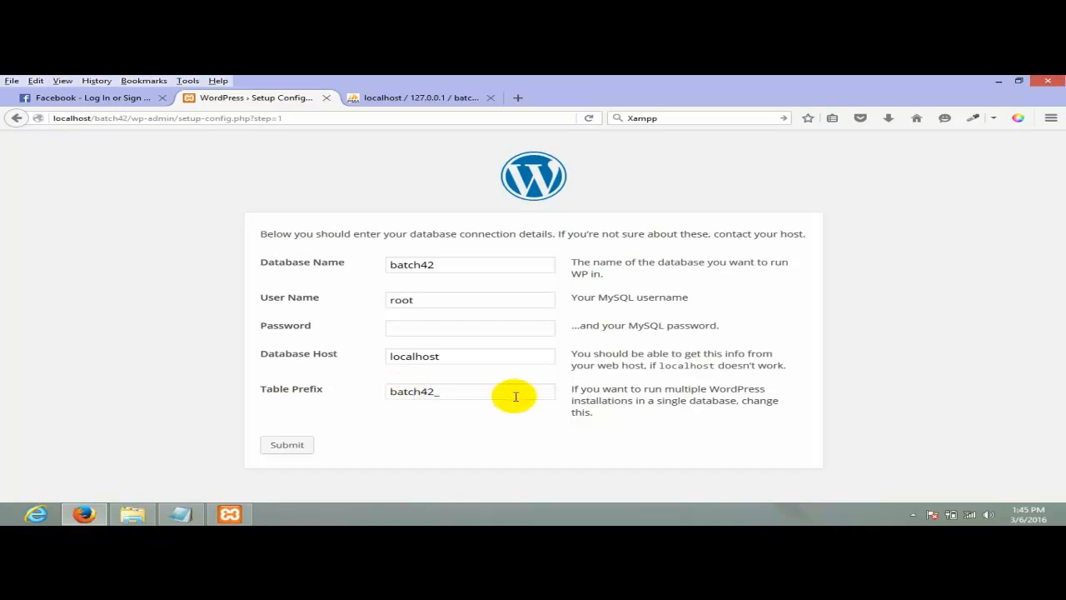
click(291, 447)
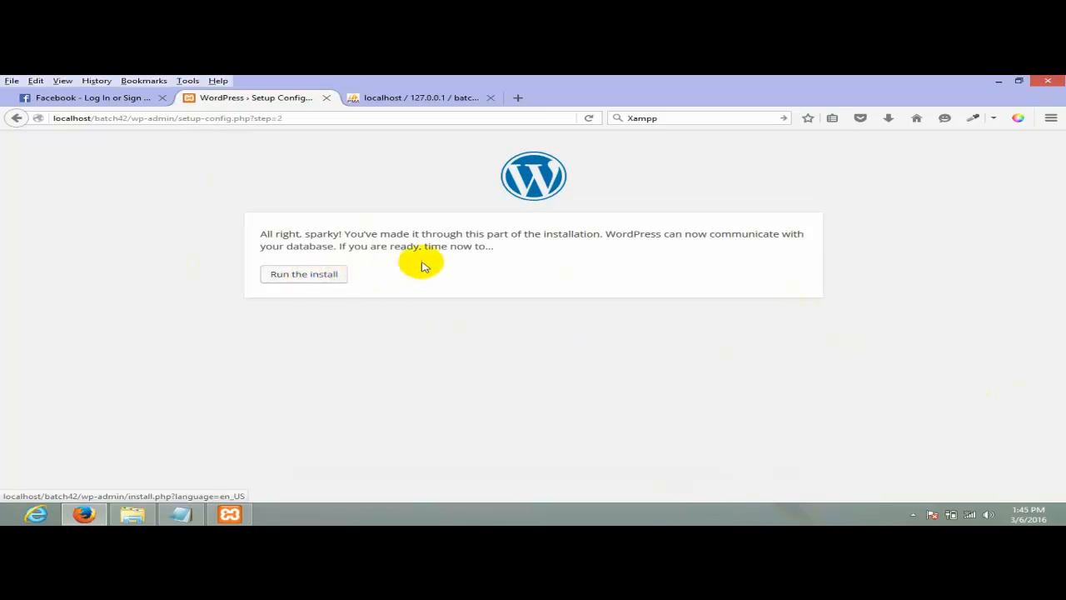
- Go back and resubmit the database form with batch42 and root
click(15, 117)
click(260, 261)
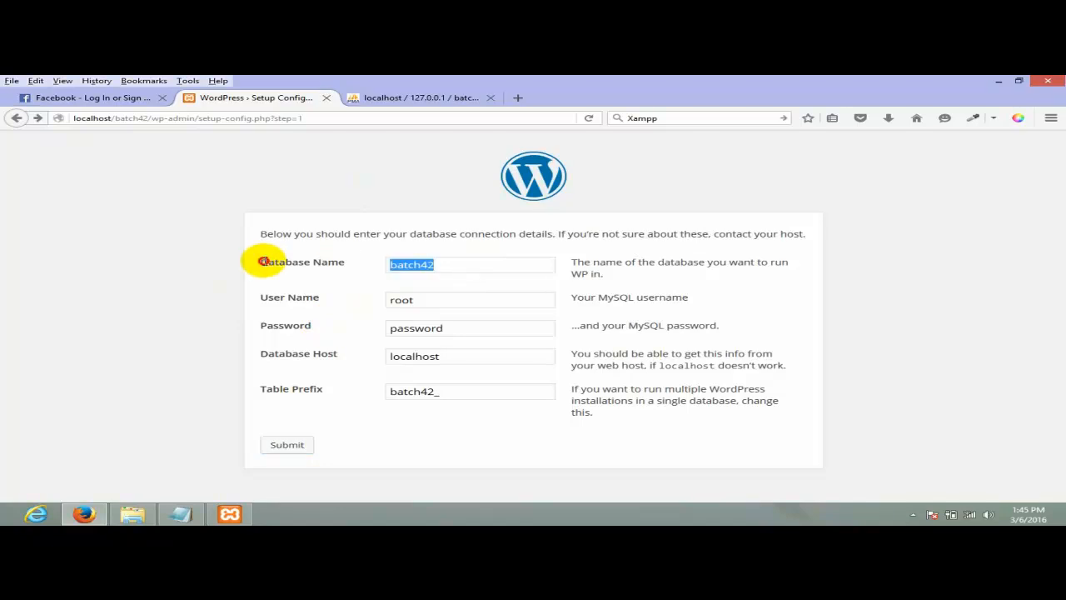
double_click(412, 300)
double_click(484, 329)
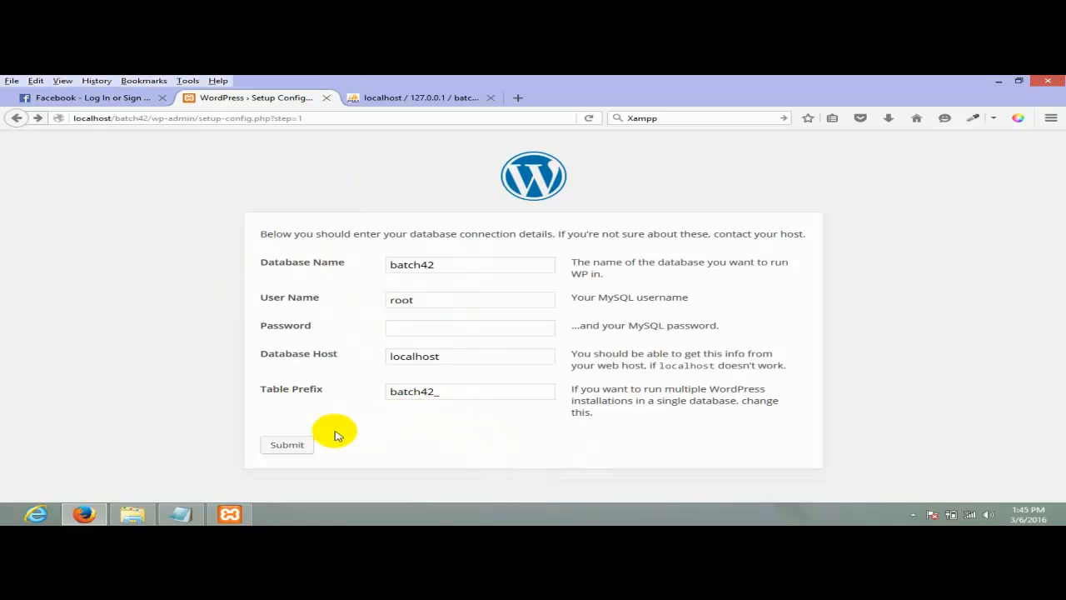
click(294, 445)
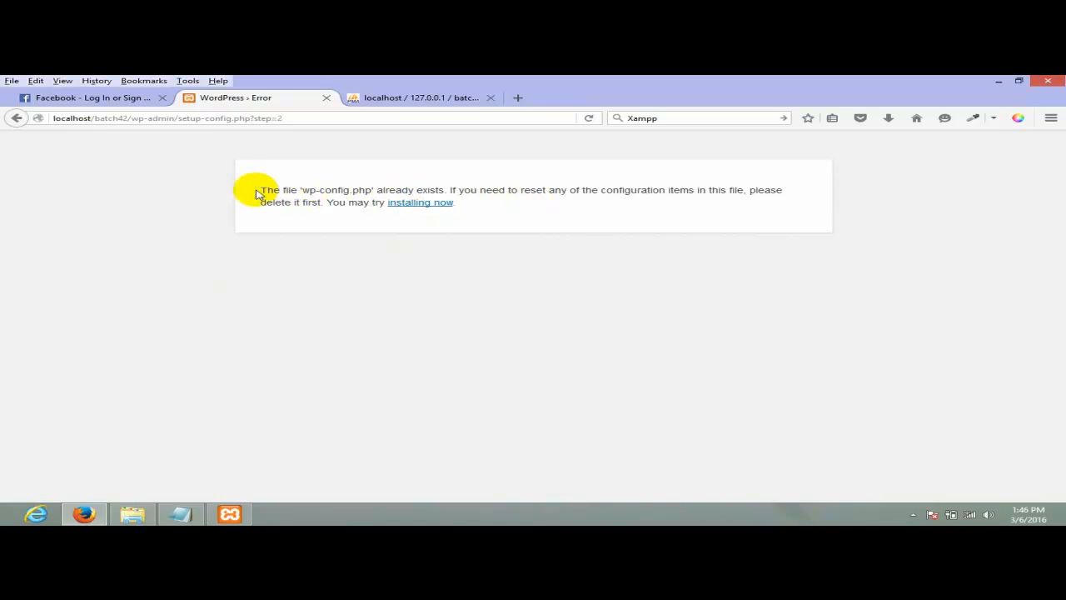
- Proceed past the 'wp-config.php already exists' notice to the installation's language list
drag(259, 190, 348, 191)
click(393, 203)
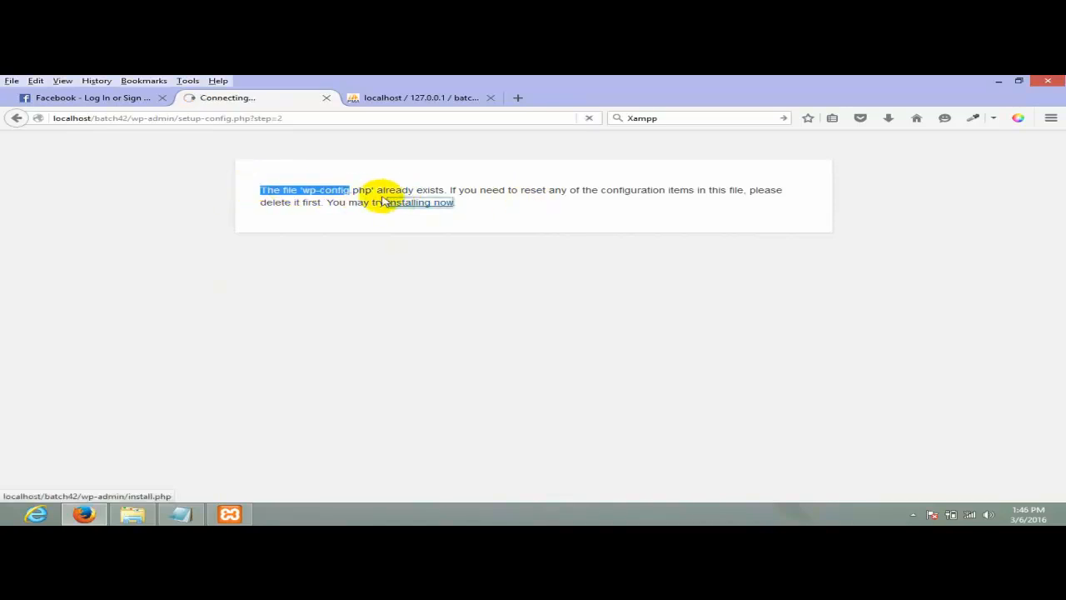
click(376, 192)
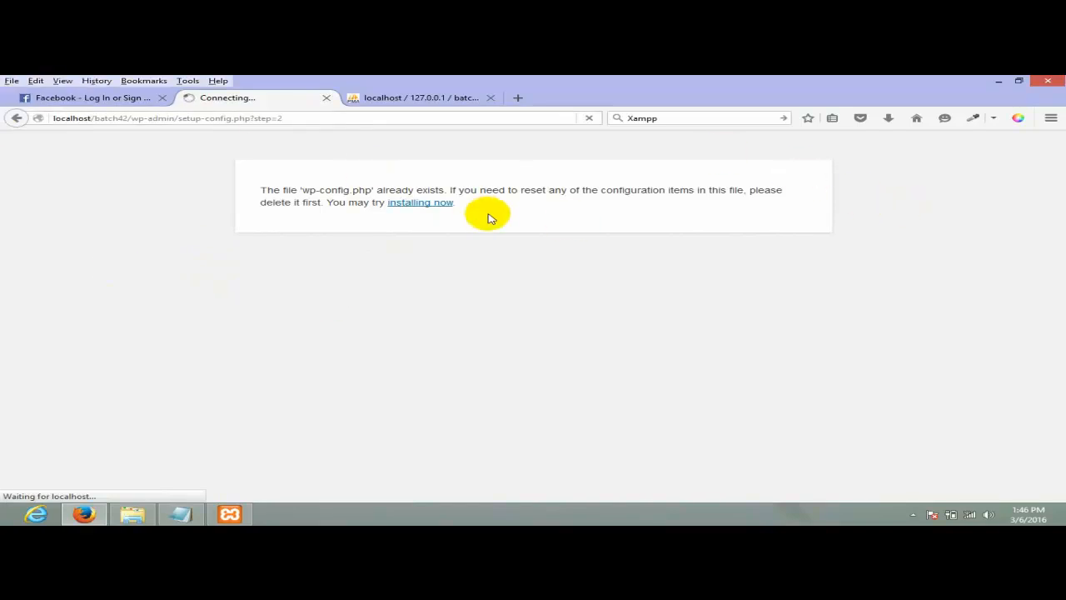
scroll(1050, 228, down, 2)
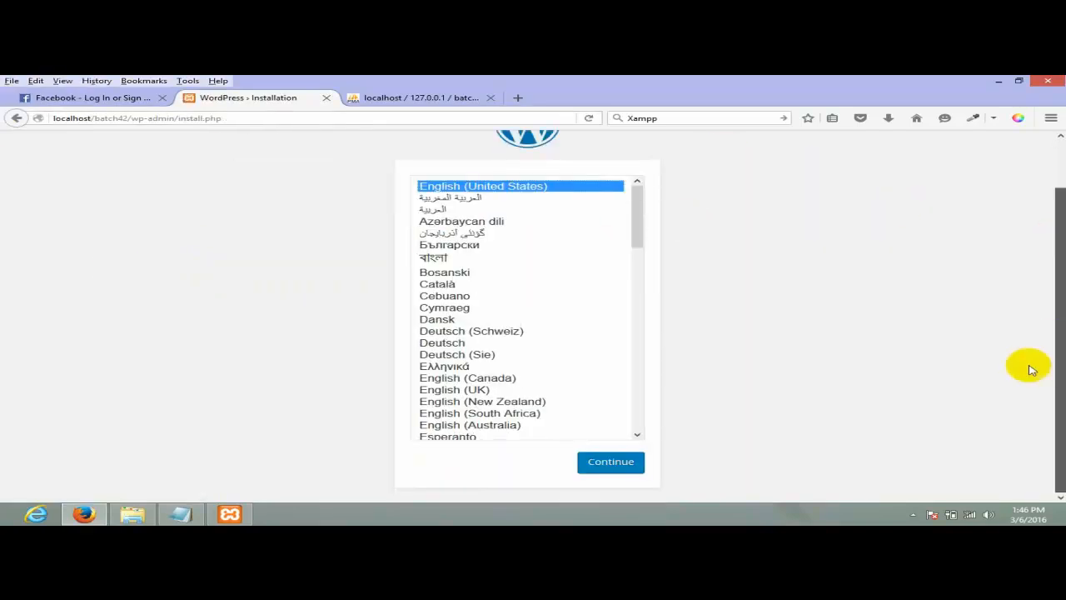
- Continue with English (United States) and scroll through the Information needed form
click(624, 467)
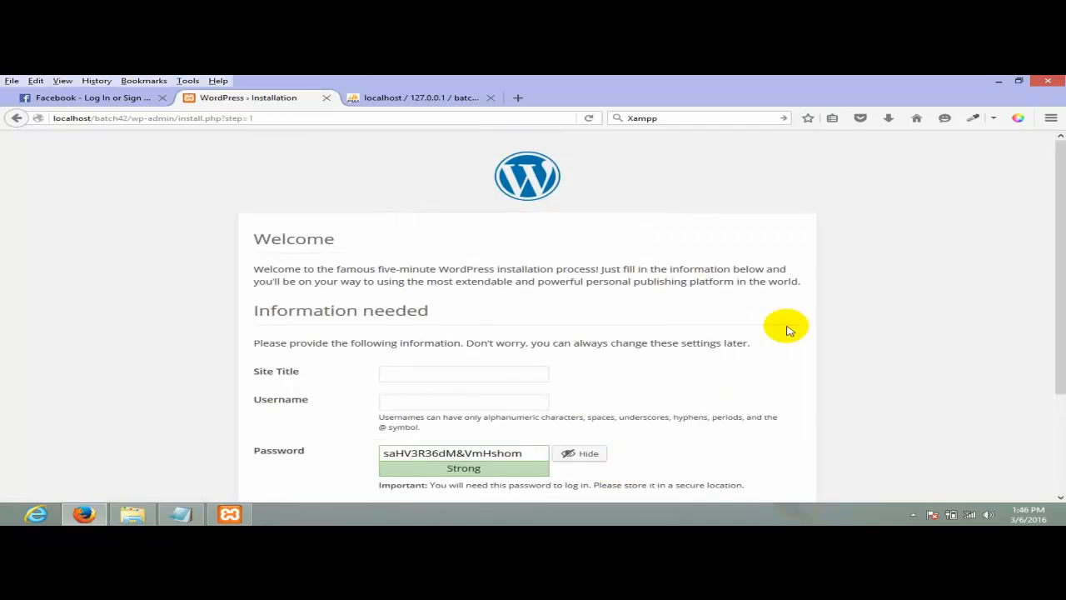
scroll(785, 325, down, 3)
click(465, 247)
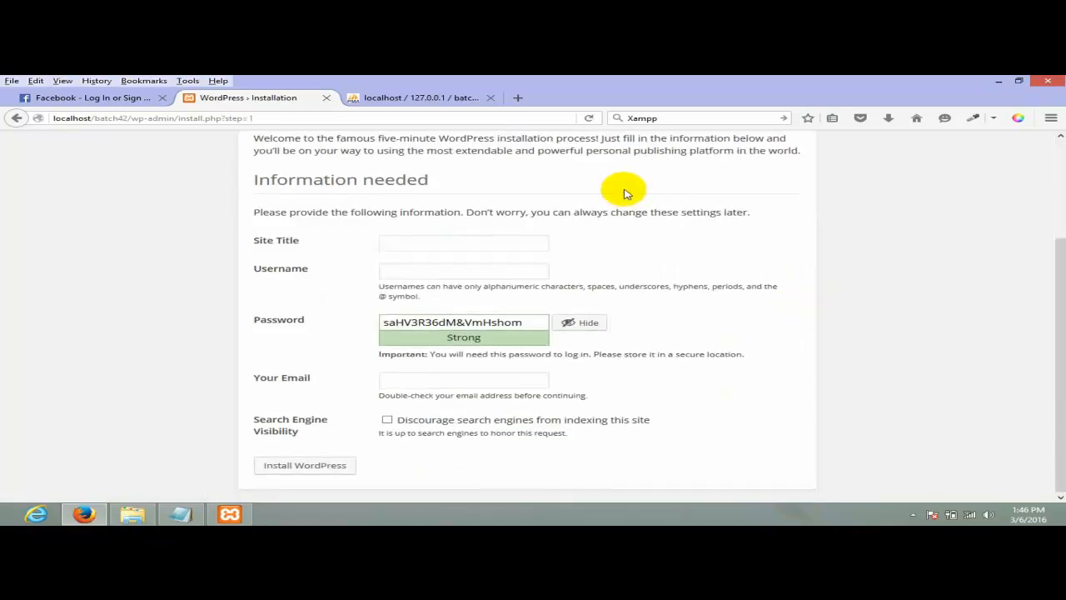
scroll(624, 193, up, 3)
drag(252, 268, 681, 283)
drag(681, 283, 688, 283)
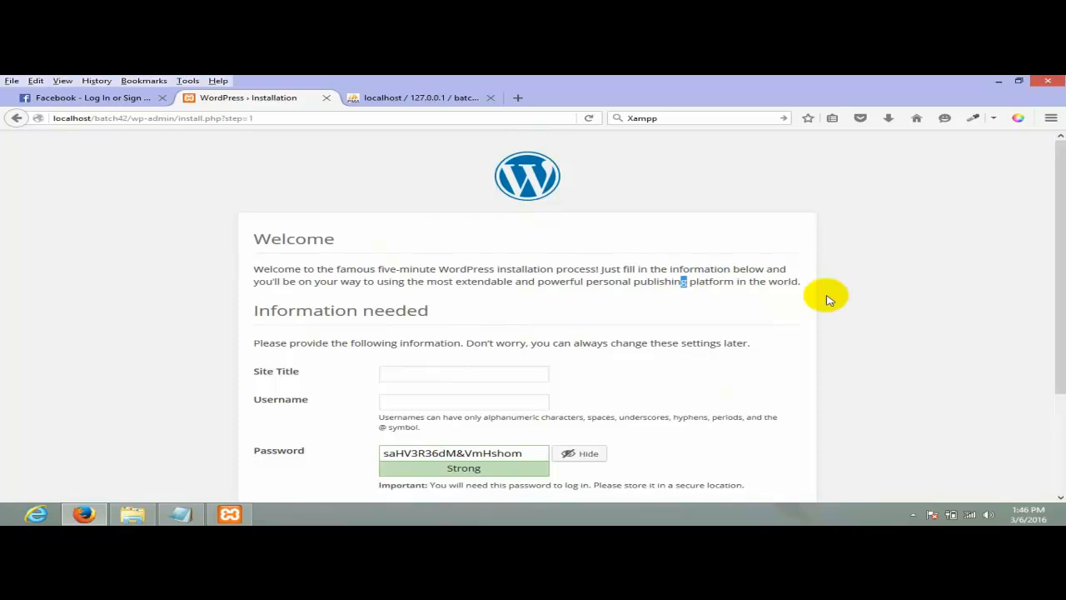
scroll(584, 217, down, 3)
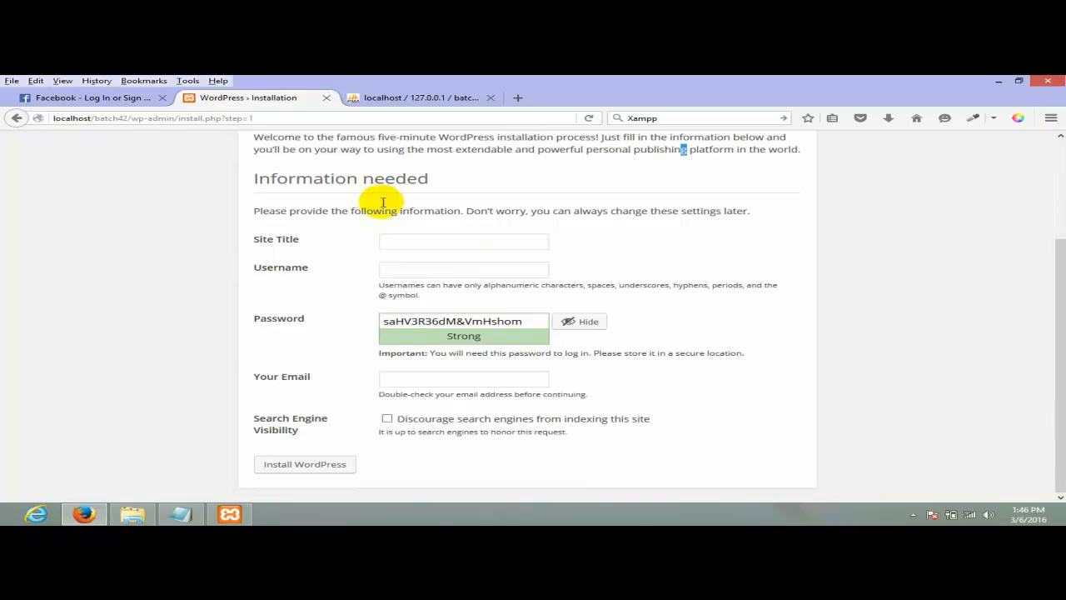
- Check the batch42 database in phpMyAdmin, then return to the installation form
click(421, 241)
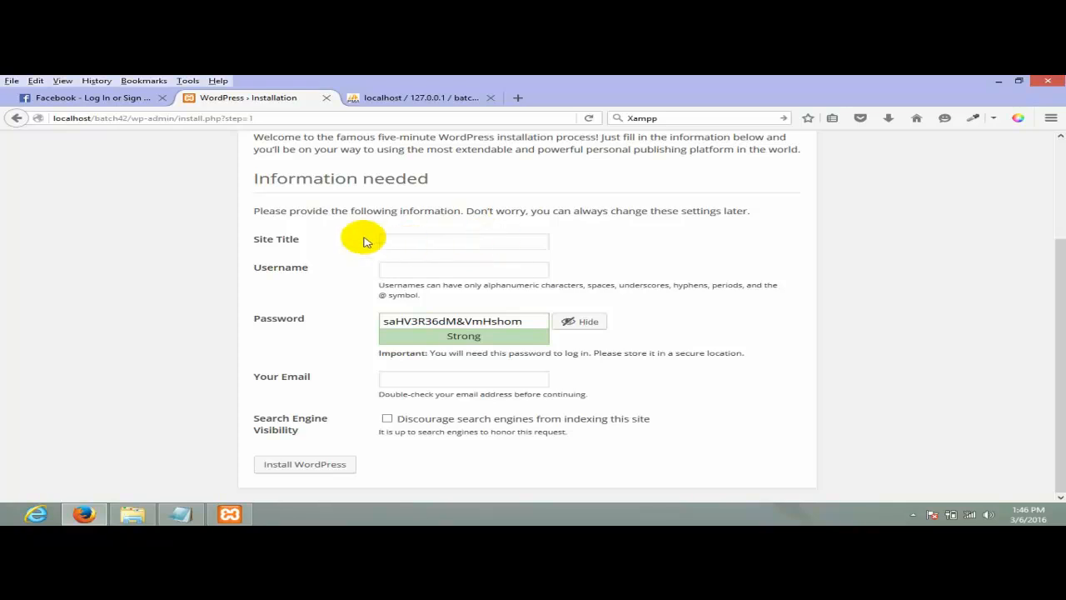
drag(252, 239, 302, 240)
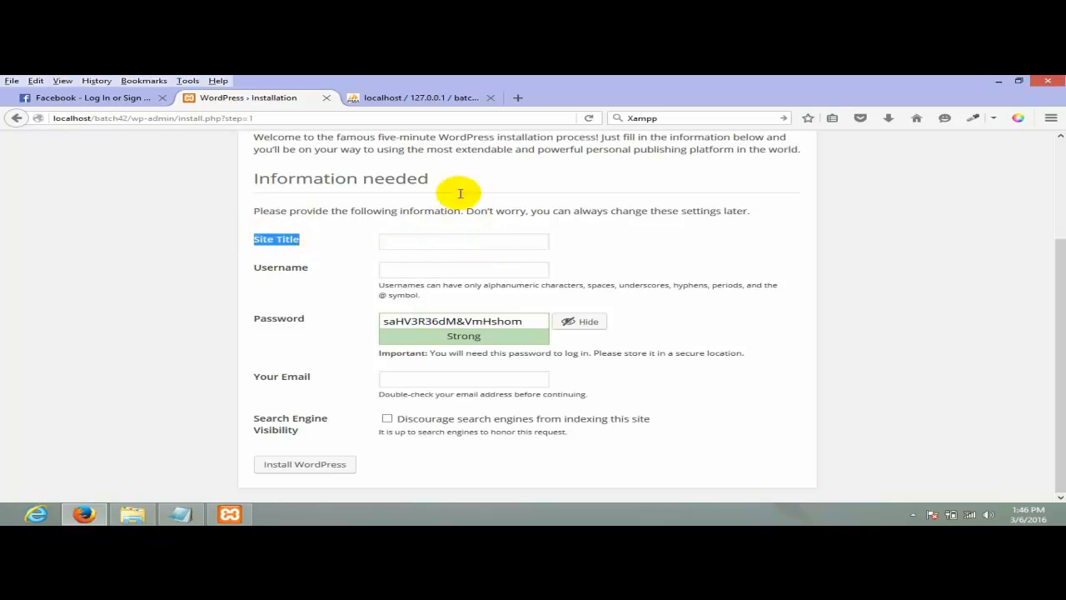
click(450, 99)
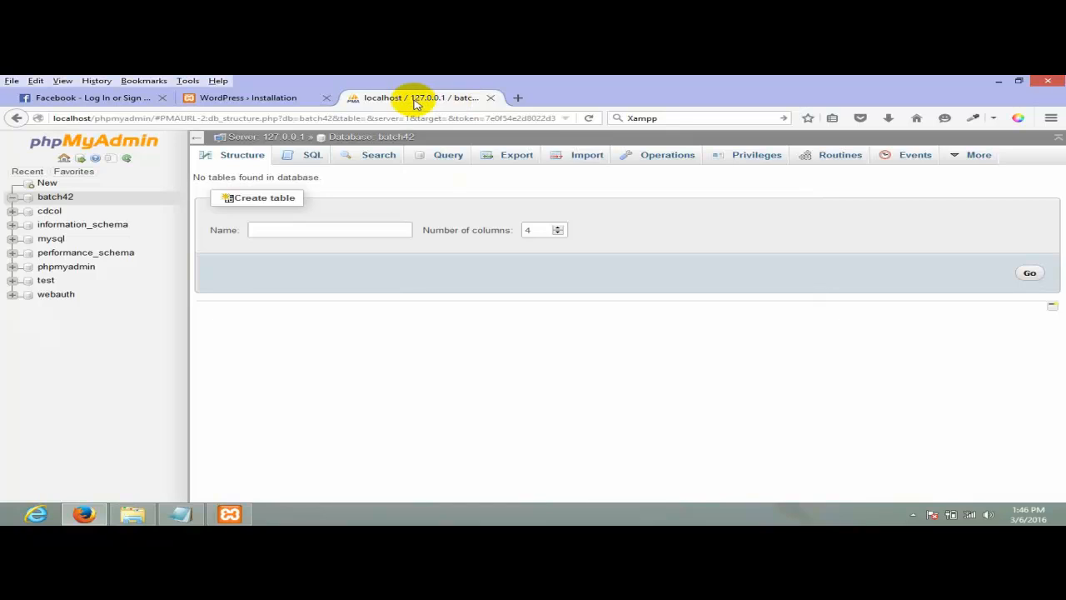
click(250, 98)
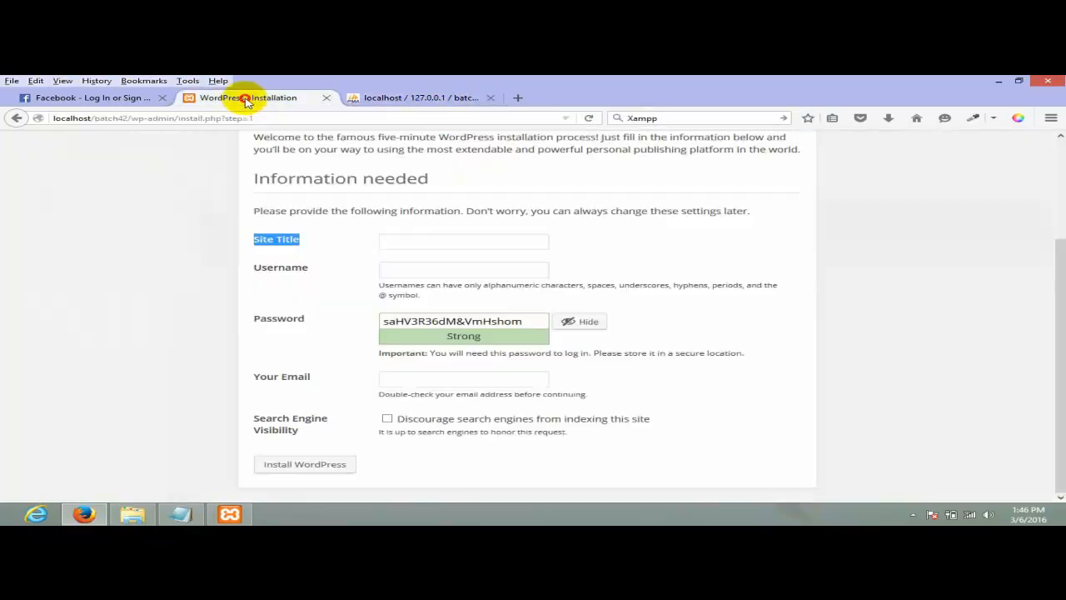
- Enter the site title Batch 42, correcting the 'Bacth' typo
click(418, 239)
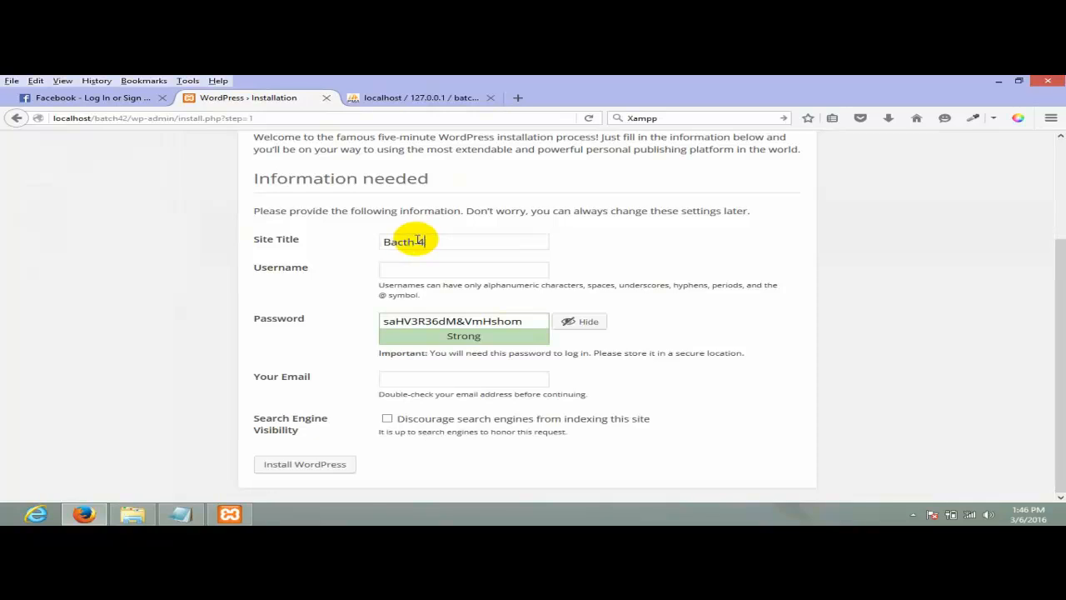
double_click(473, 273)
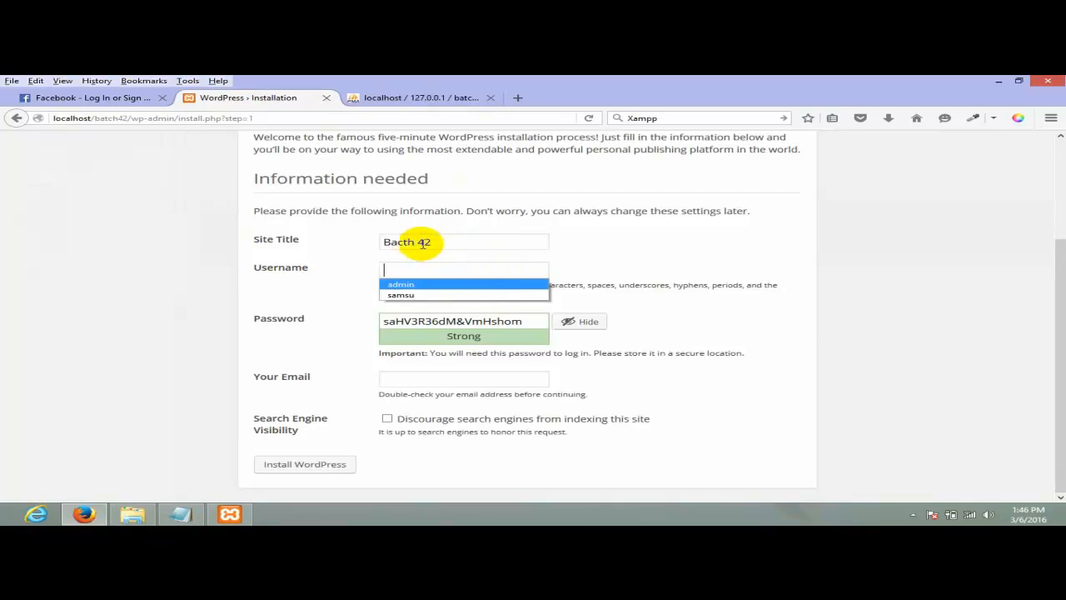
drag(414, 244, 362, 250)
text(B)
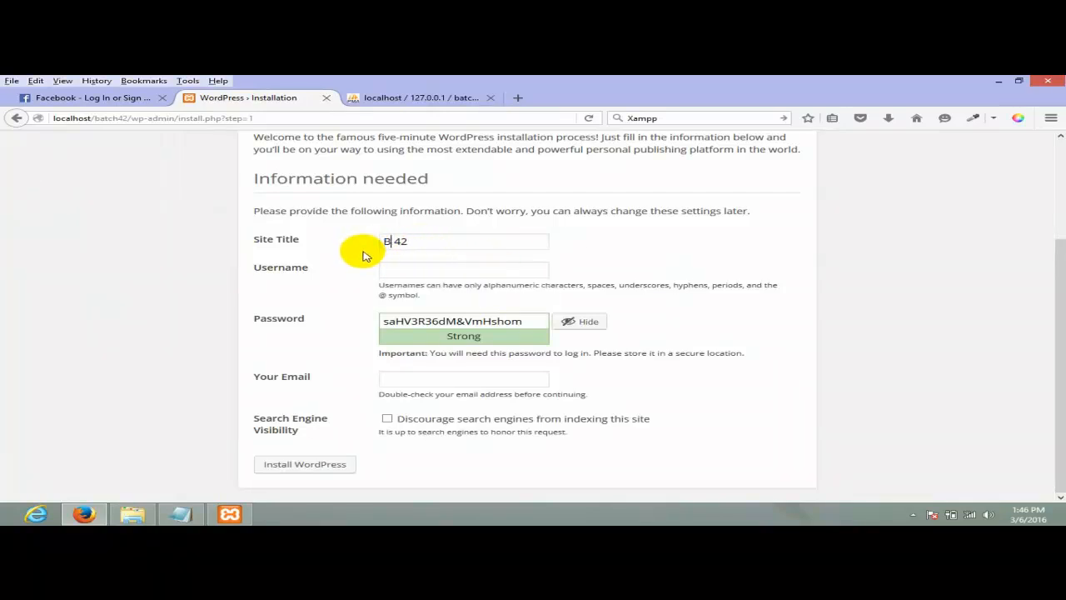
text(atch)
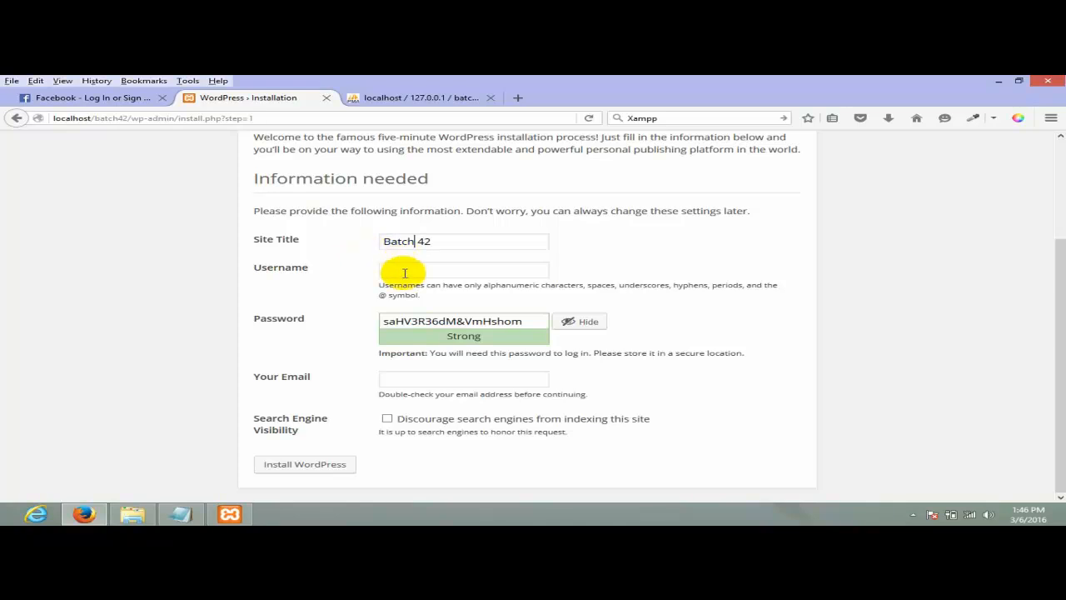
- Set the username to admin and start typing a replacement over the generated password
click(403, 273)
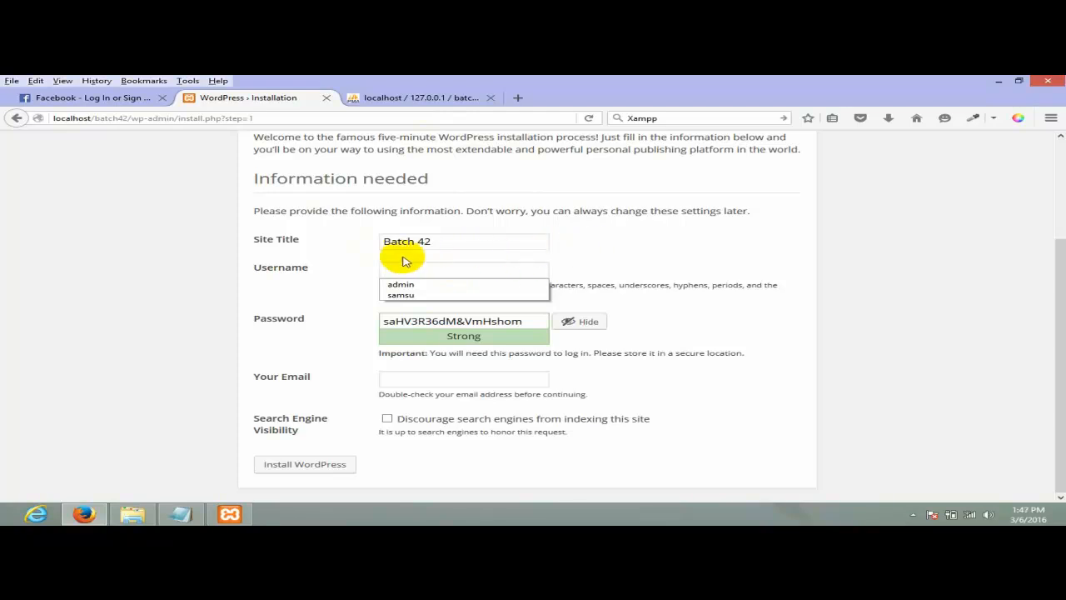
click(433, 266)
drag(537, 321, 62, 311)
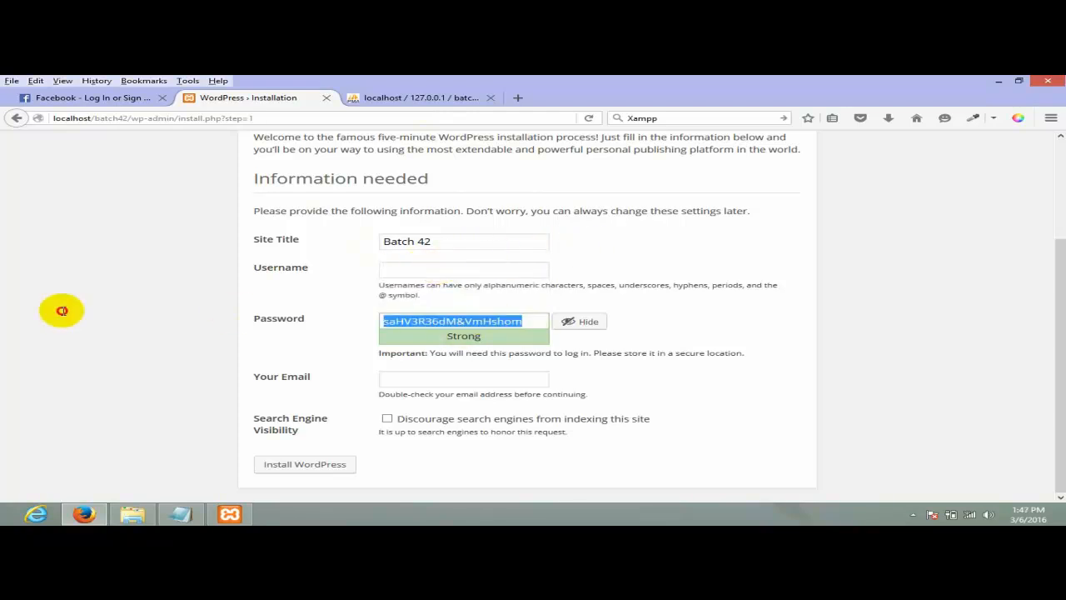
click(424, 265)
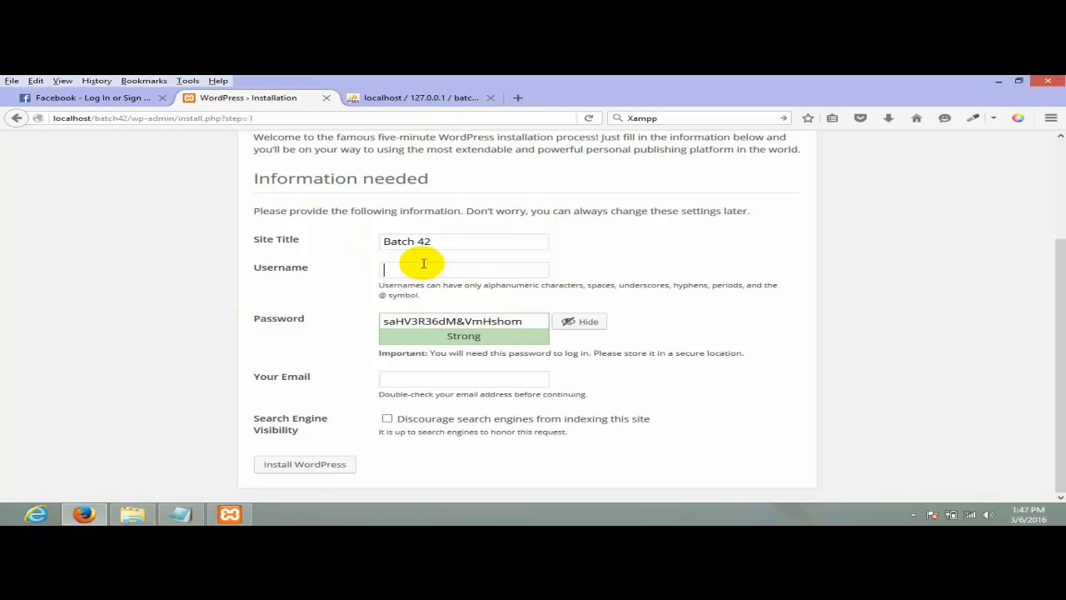
text(adm)
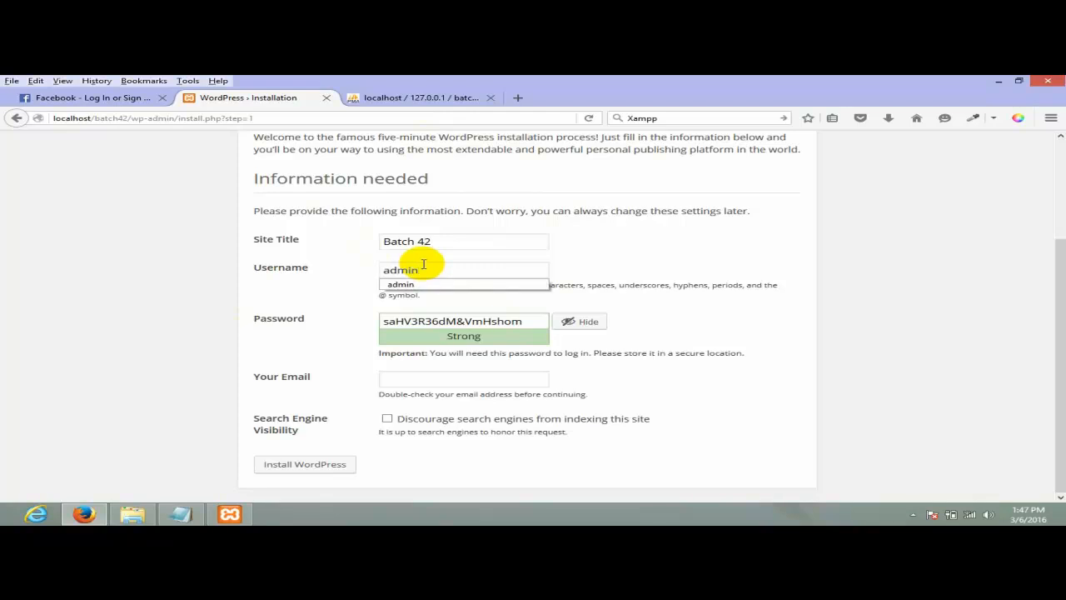
text(in)
drag(536, 321, 328, 320)
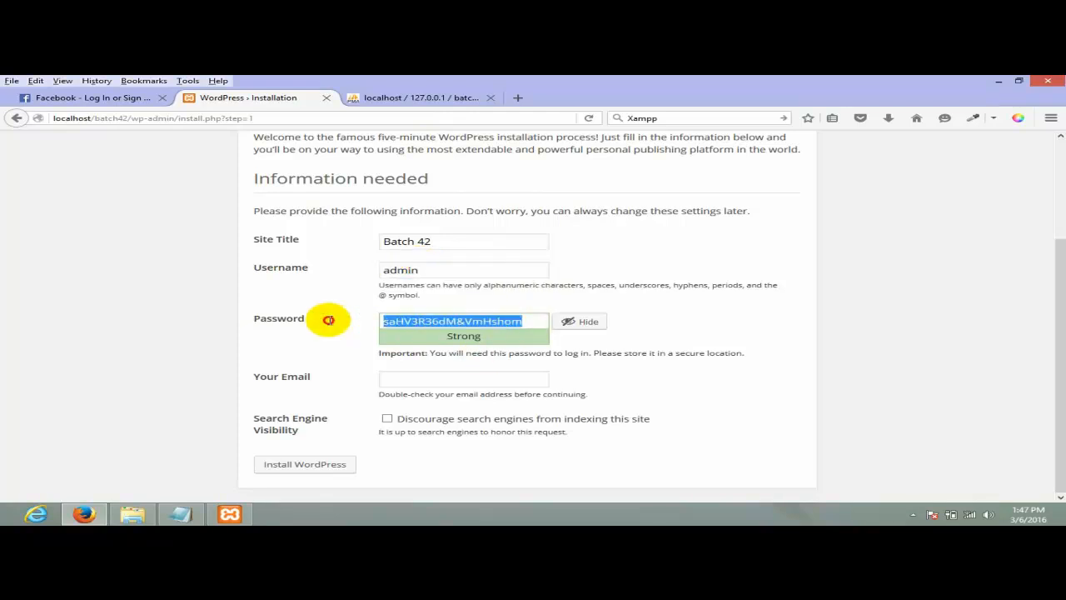
drag(536, 320, 152, 312)
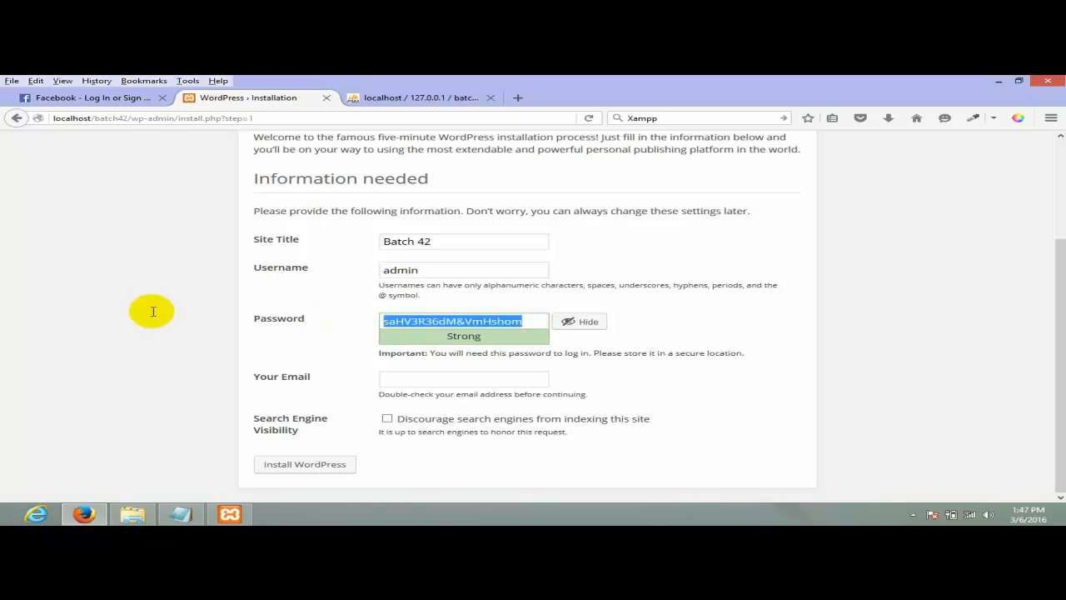
drag(550, 319, 269, 288)
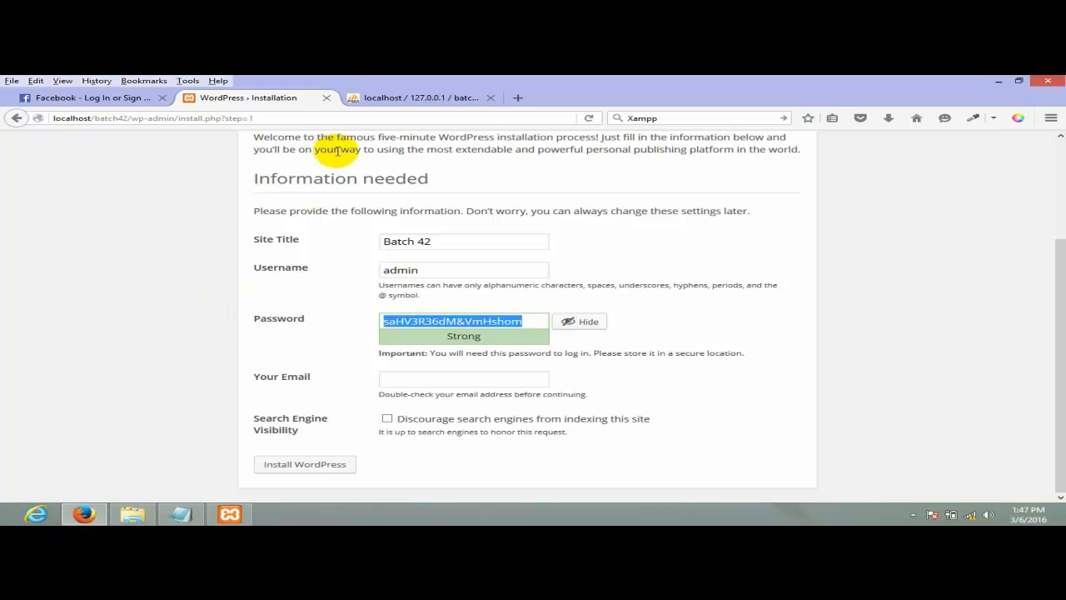
text(adminadmin)
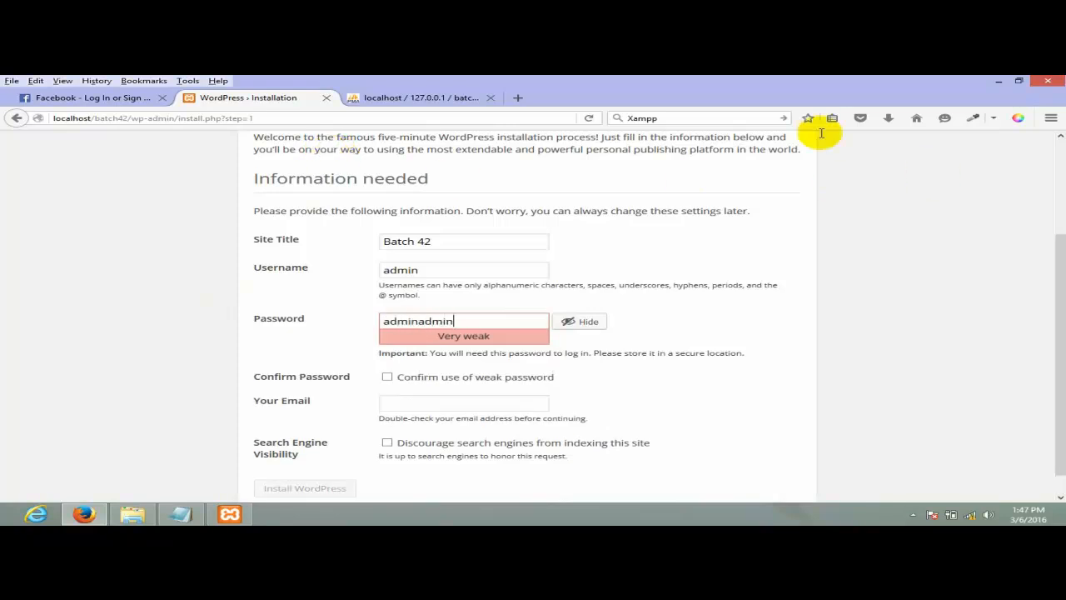
- Confirm use of the weak password and fill the admin e-mail from the saved suggestion
scroll(593, 258, down, 1)
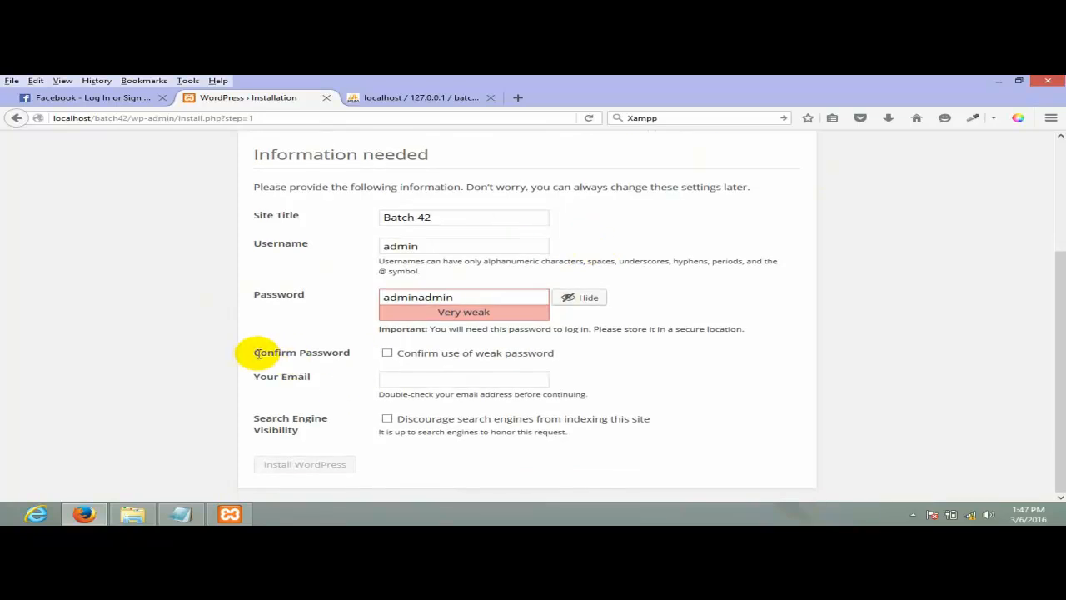
drag(255, 351, 348, 352)
click(425, 359)
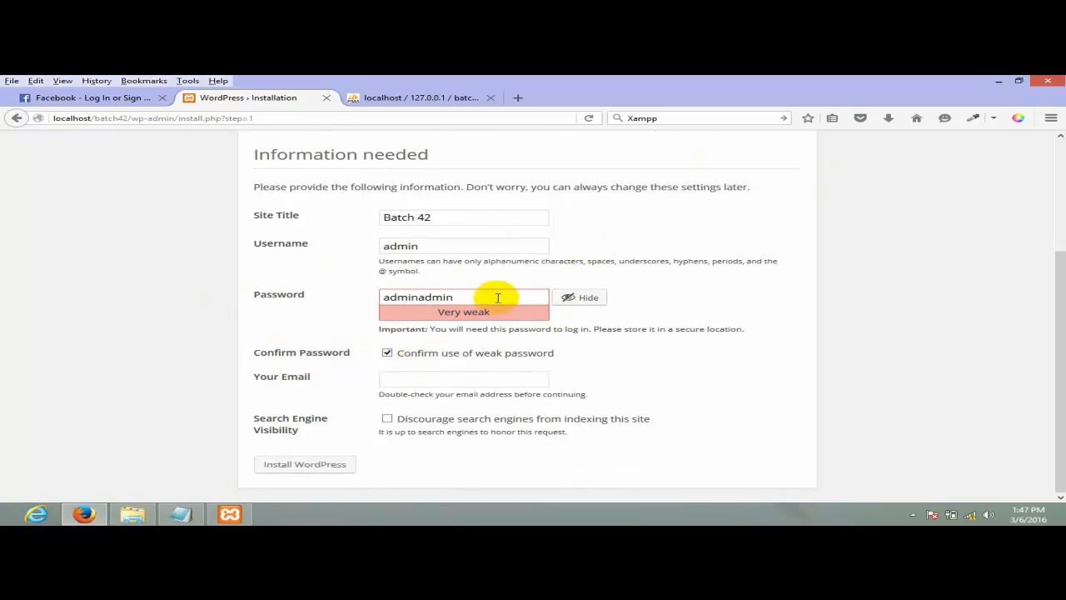
drag(500, 296, 302, 317)
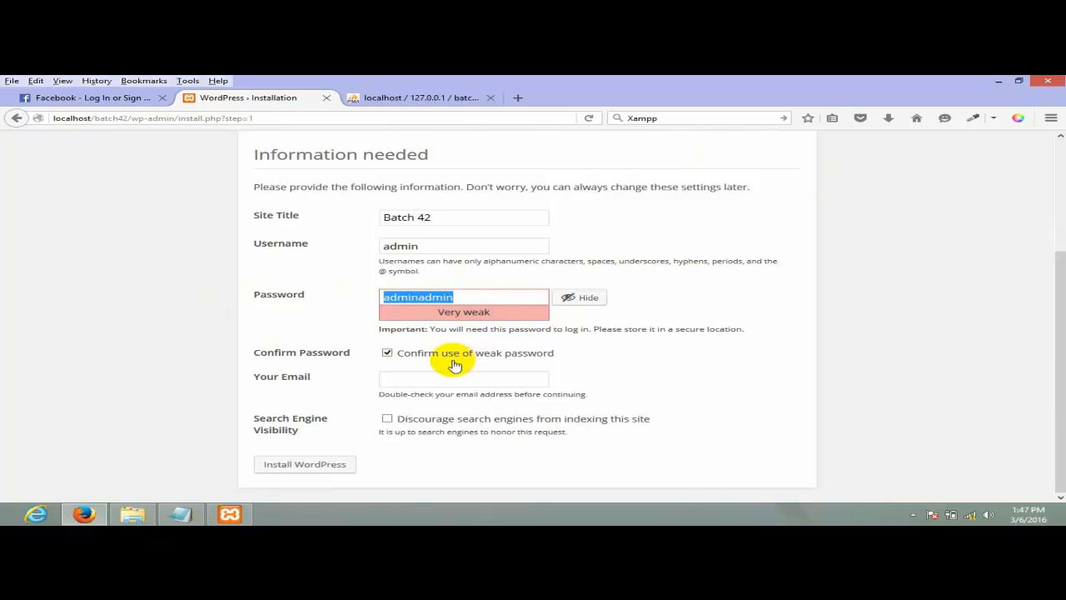
click(444, 377)
click(444, 377)
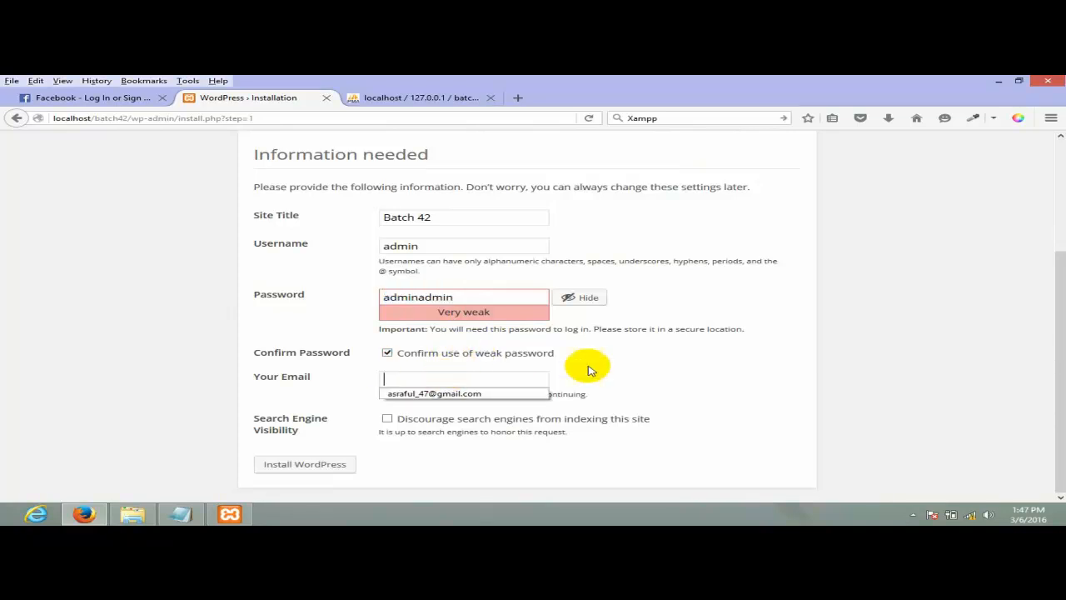
click(442, 394)
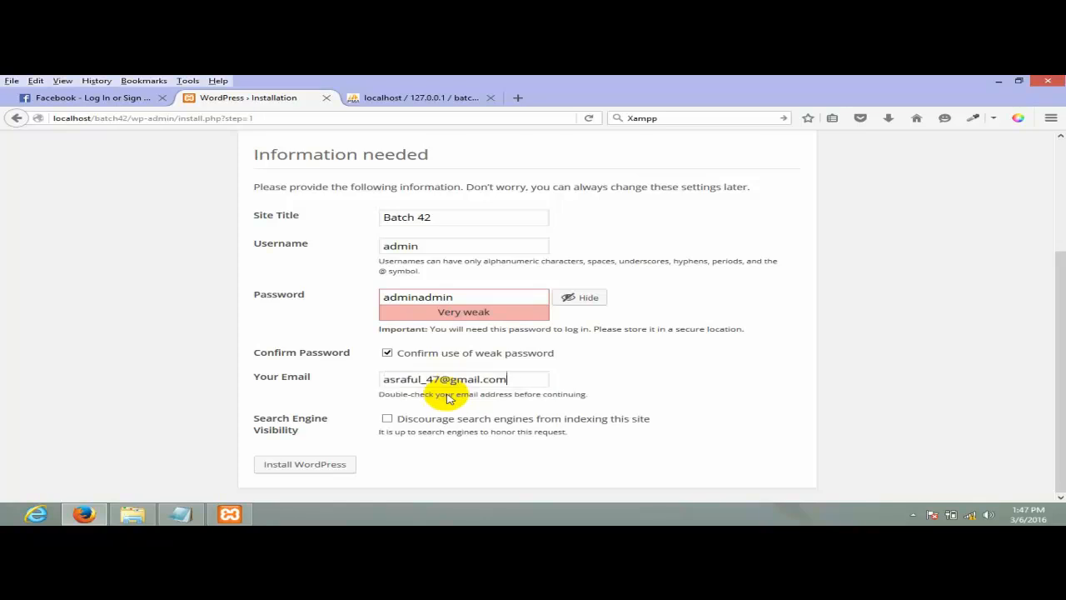
triple_click(512, 381)
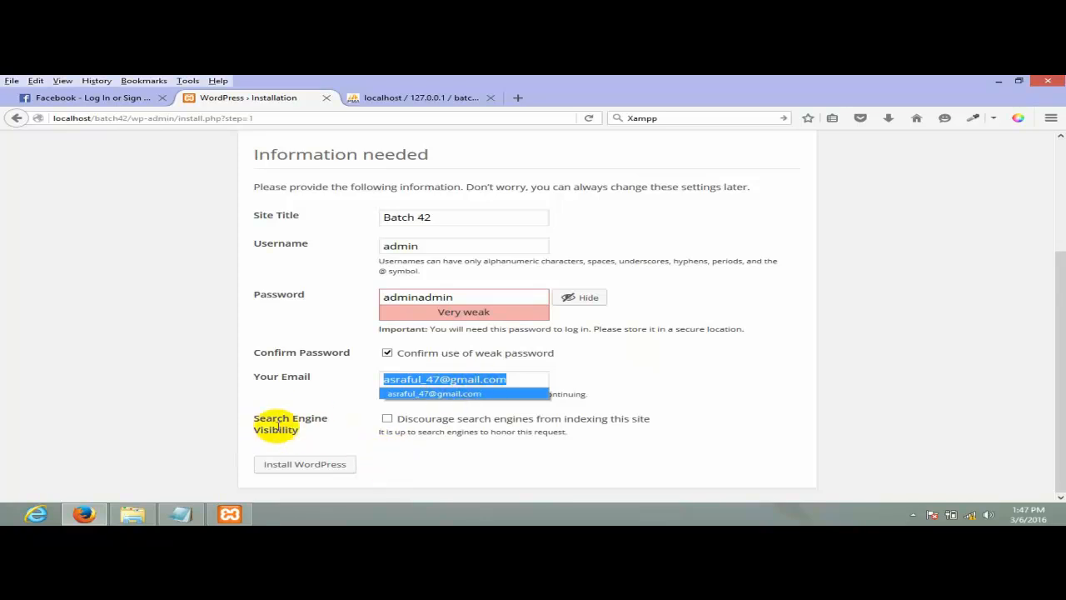
- Leave Search Engine Visibility unticked so search engines can index the site
drag(250, 419, 315, 437)
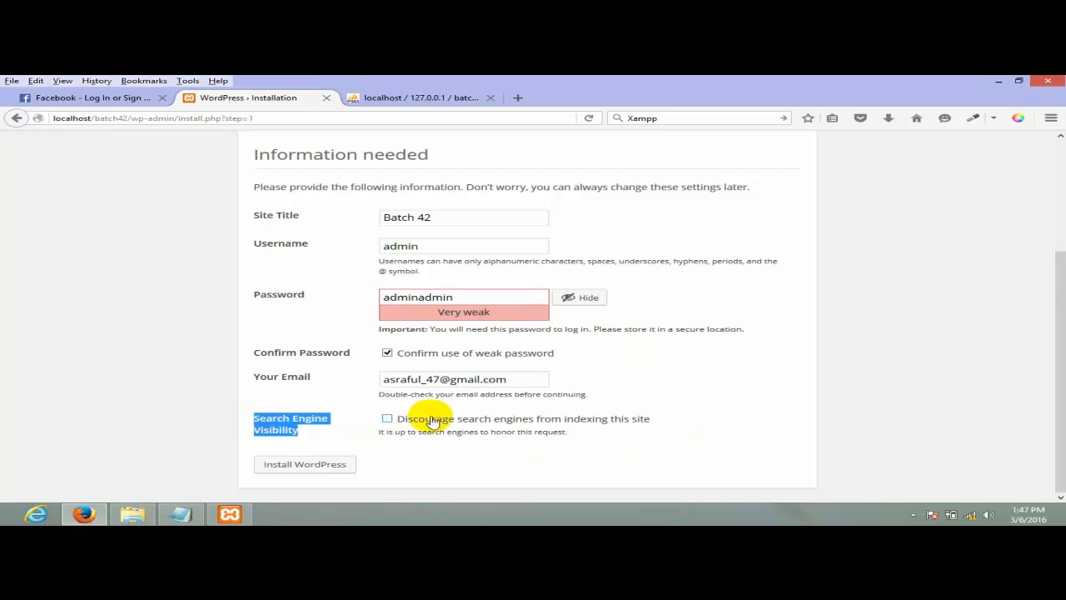
drag(592, 445, 389, 422)
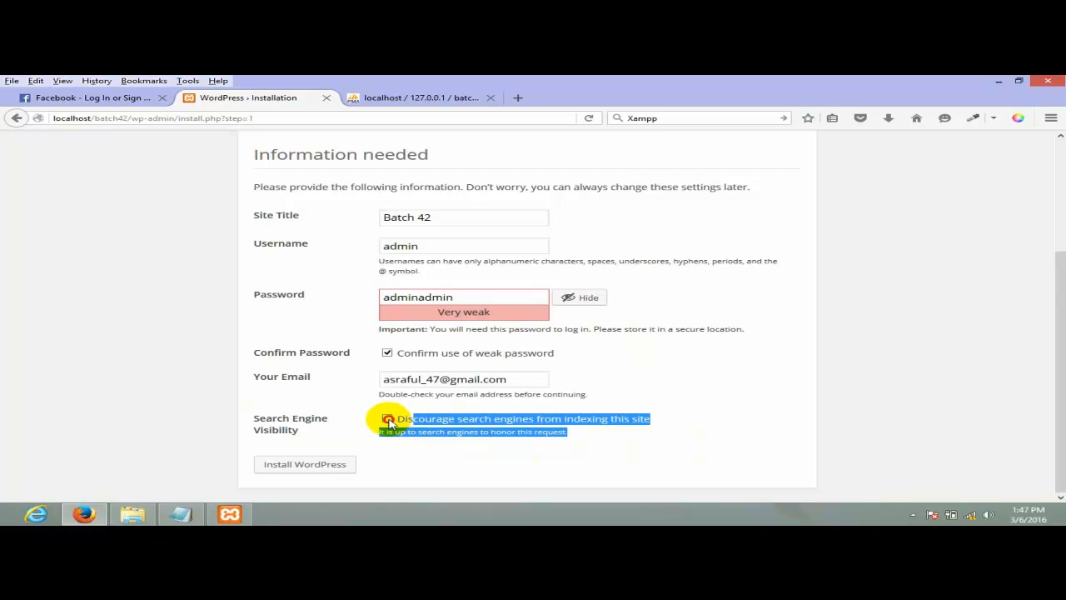
click(624, 444)
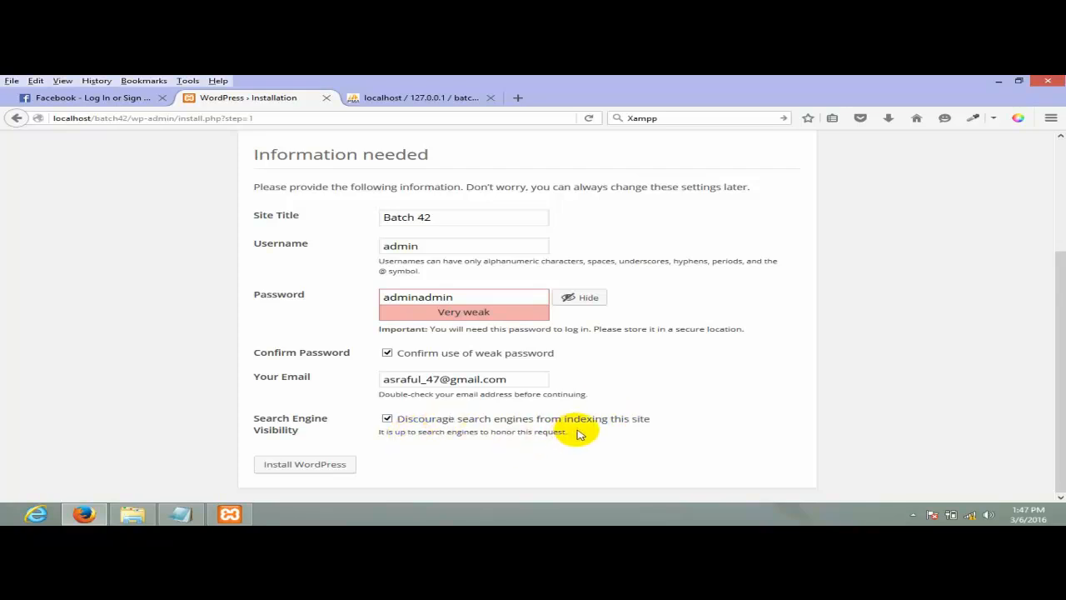
drag(575, 433, 409, 423)
click(405, 448)
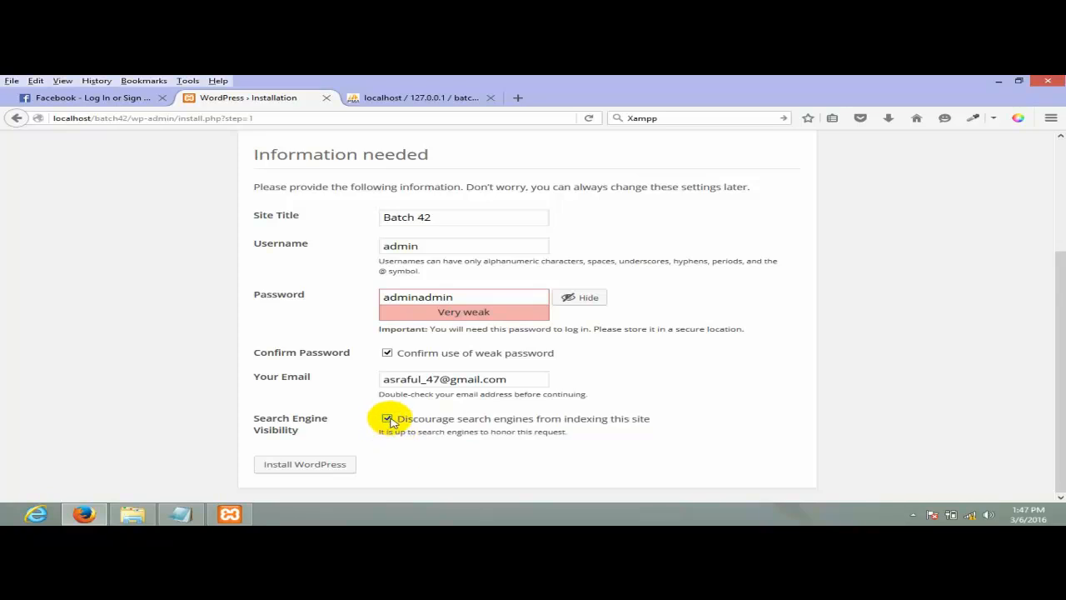
click(387, 418)
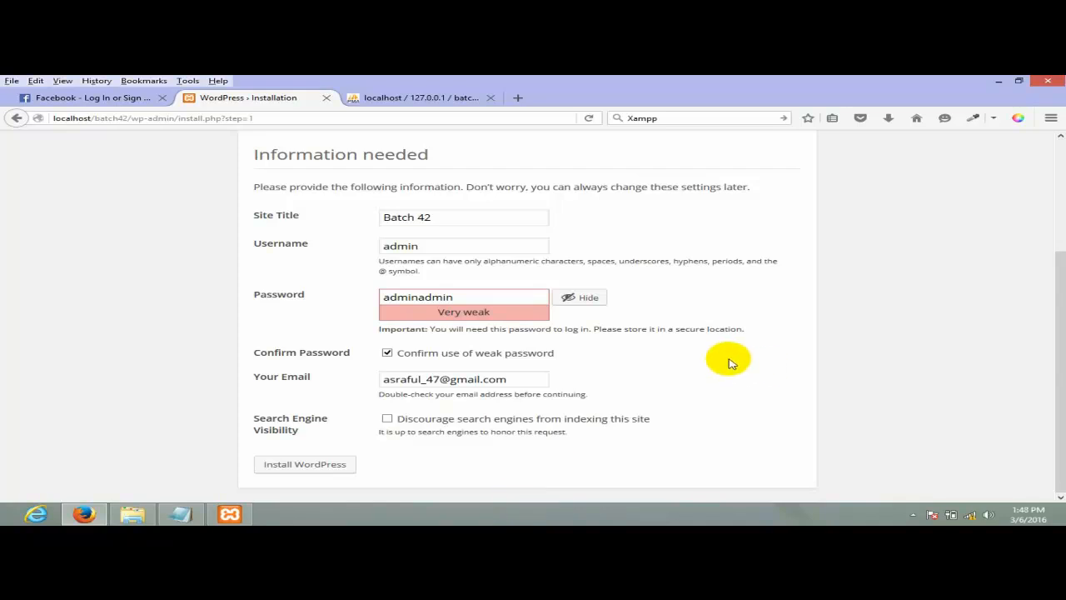
drag(440, 215, 261, 200)
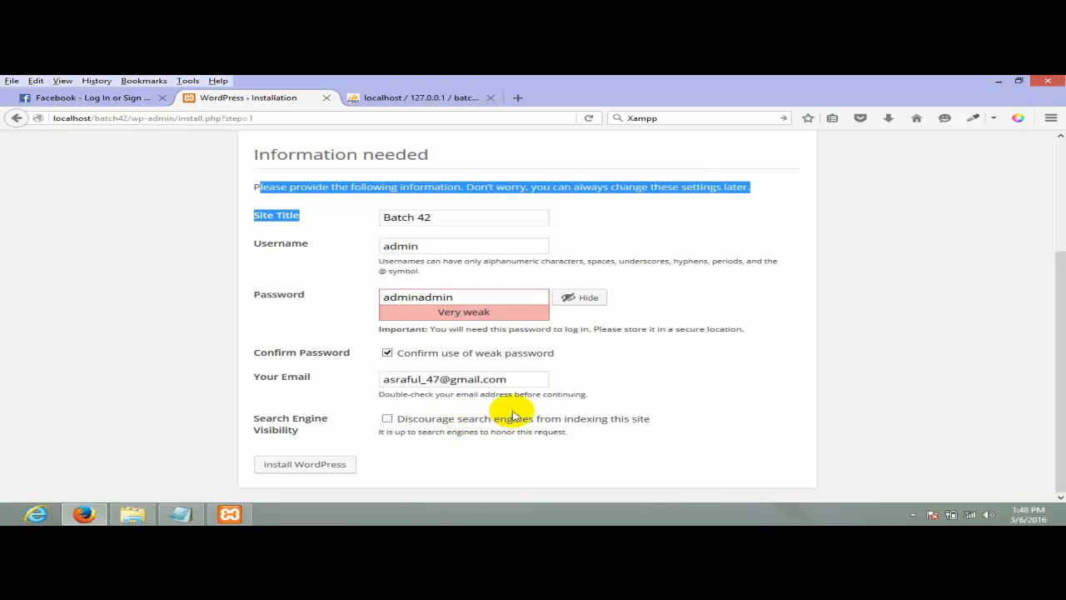
click(964, 310)
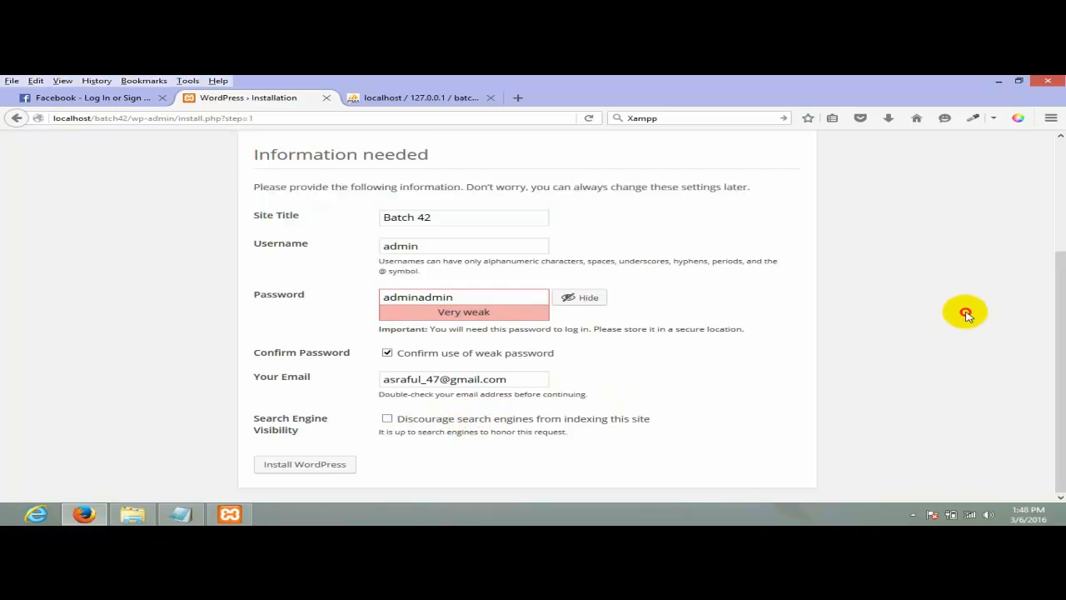
- Run the Batch 42 installation and dismiss the browser's save-login prompt to reach the Success page
click(304, 465)
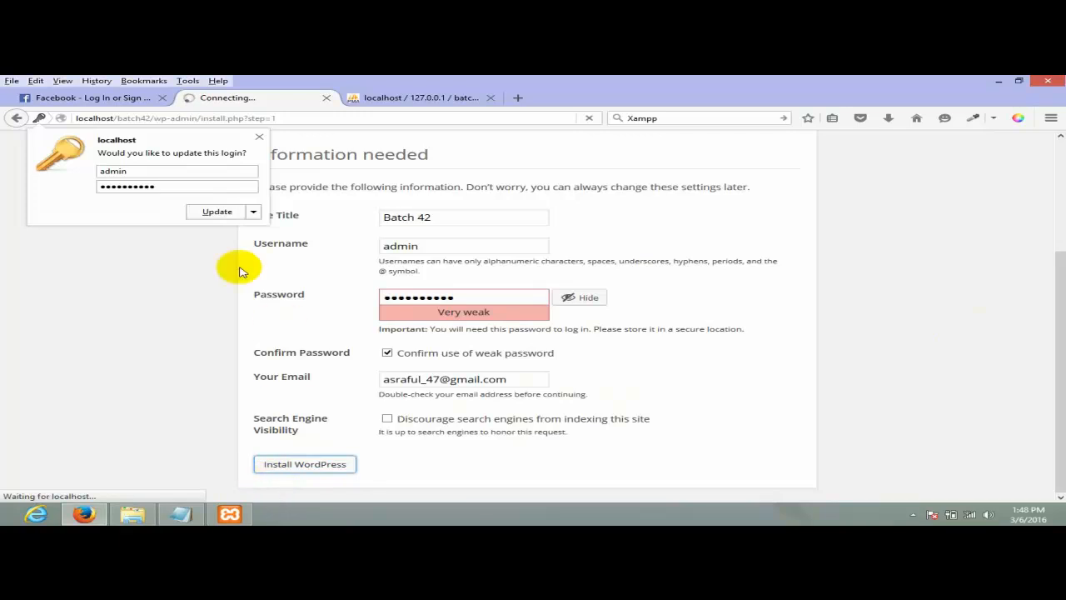
click(217, 213)
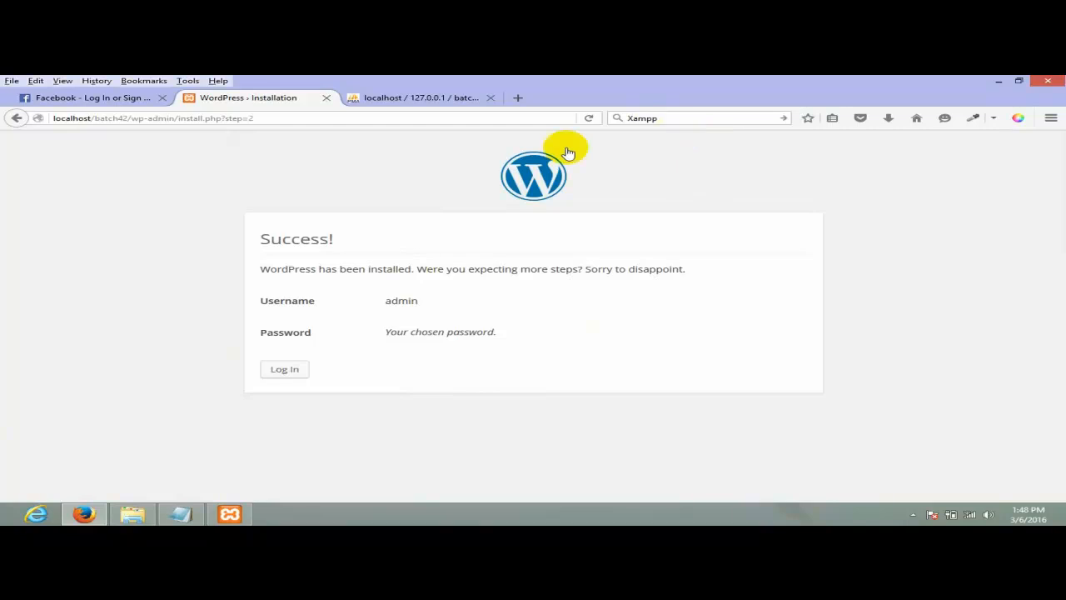
- Go to the Batch 42 login page and enter username admin, moving to the password field
click(304, 369)
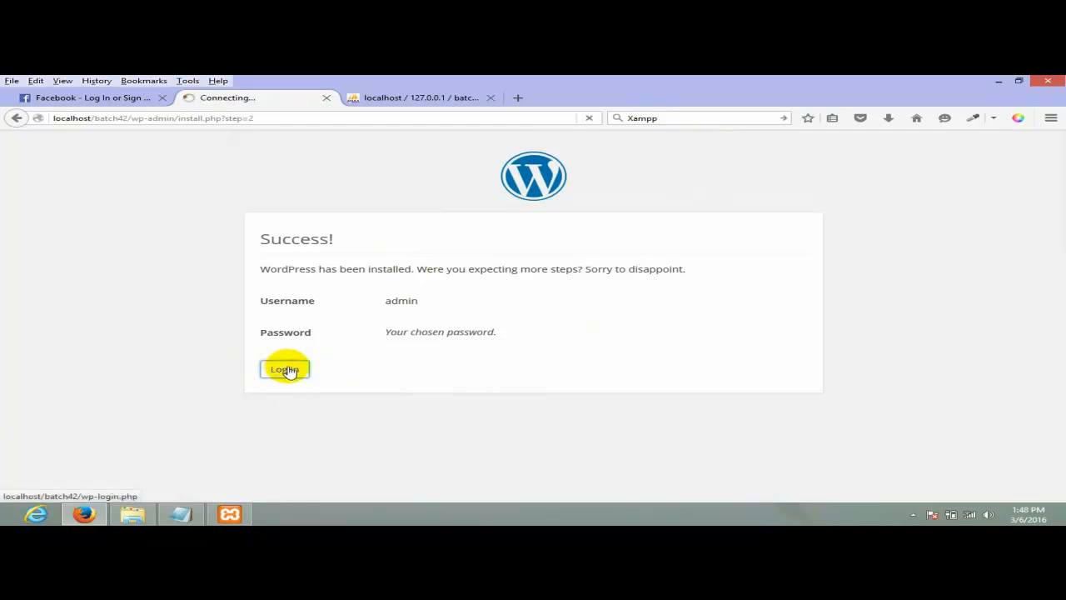
click(549, 300)
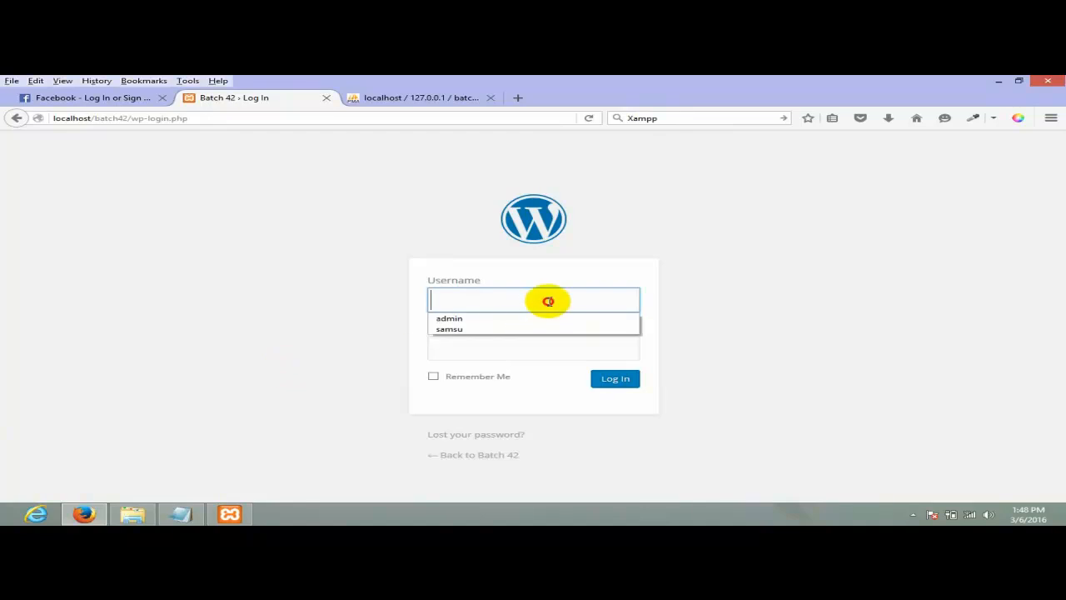
text(admin)
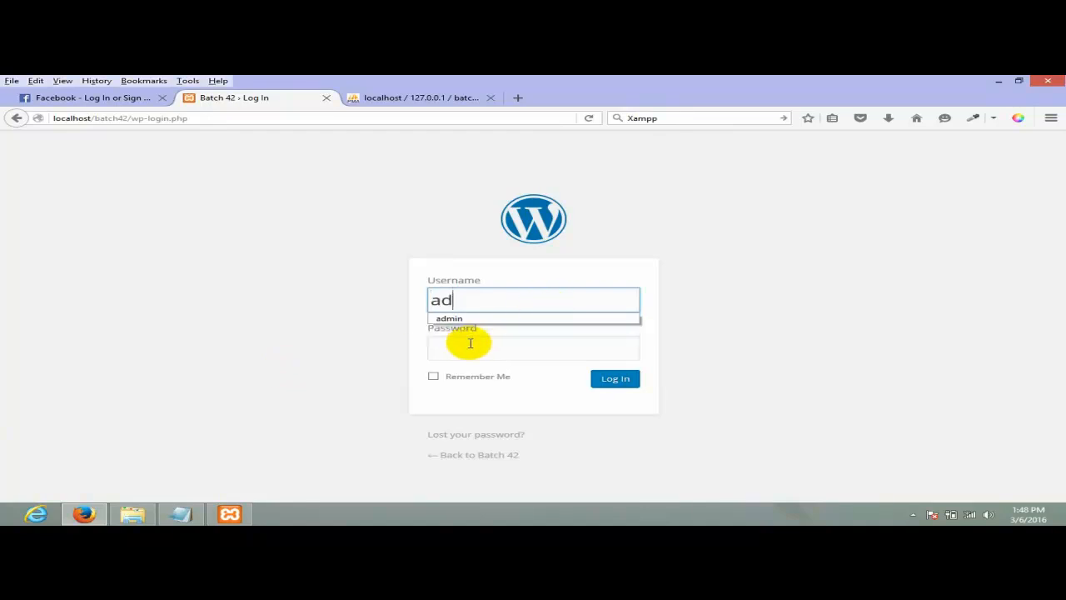
key(Tab)
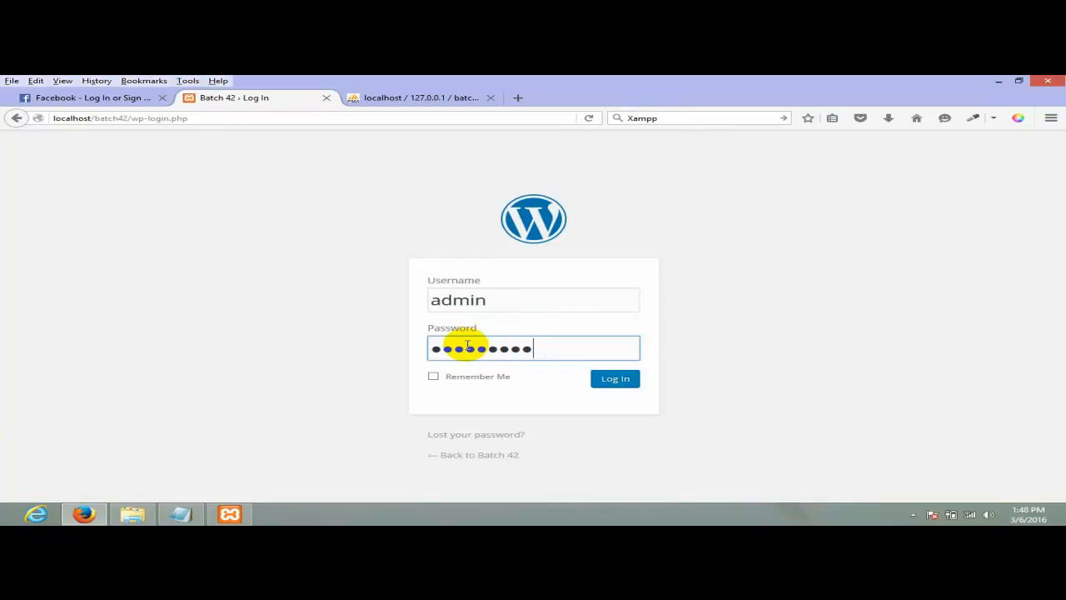